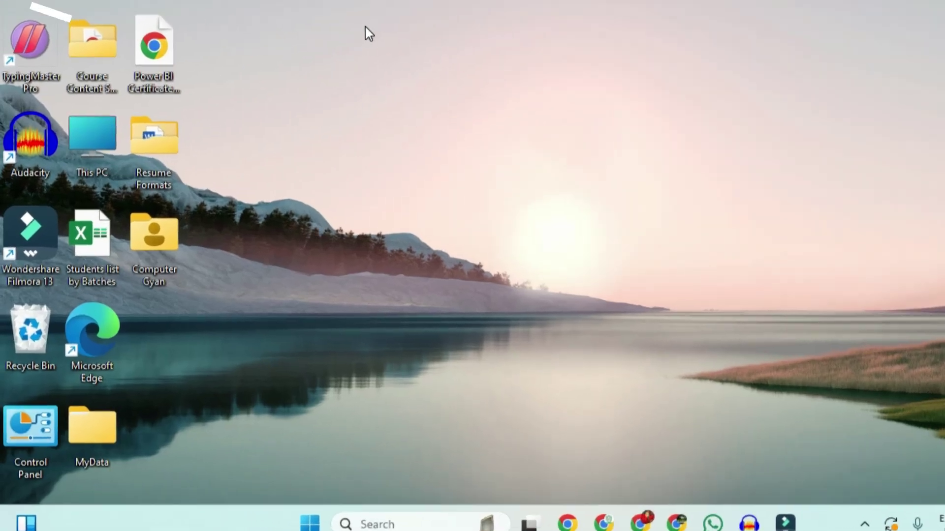
# - Launch Word with the winword command and start a blank document
pyautogui.press('super+r')
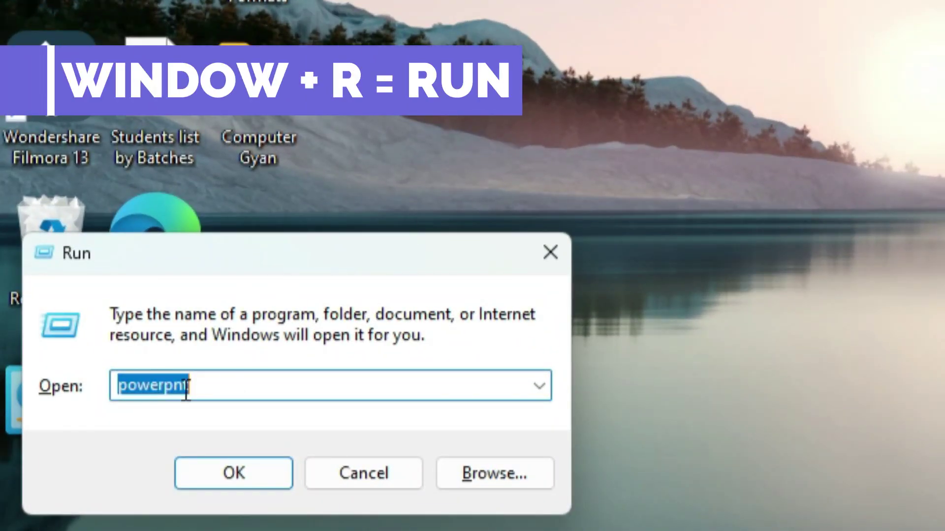
pyautogui.write('winword')
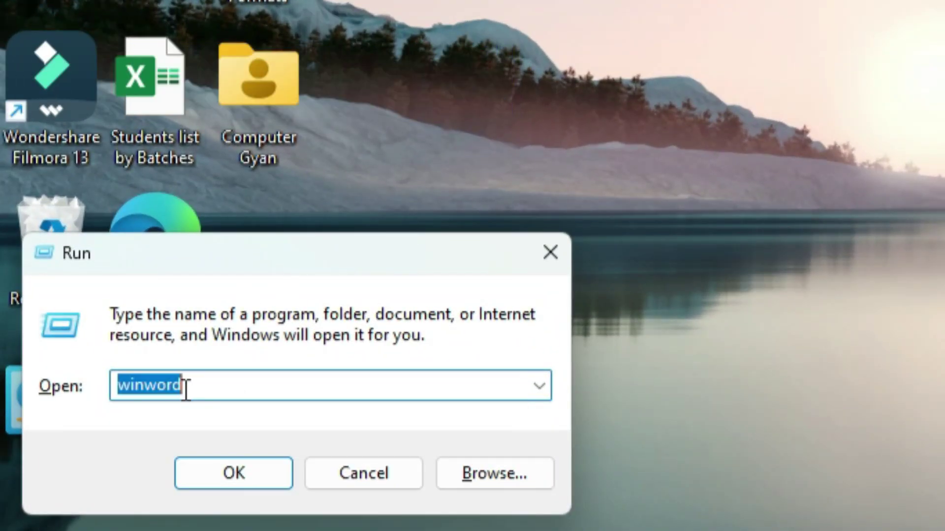
pyautogui.press('Return')
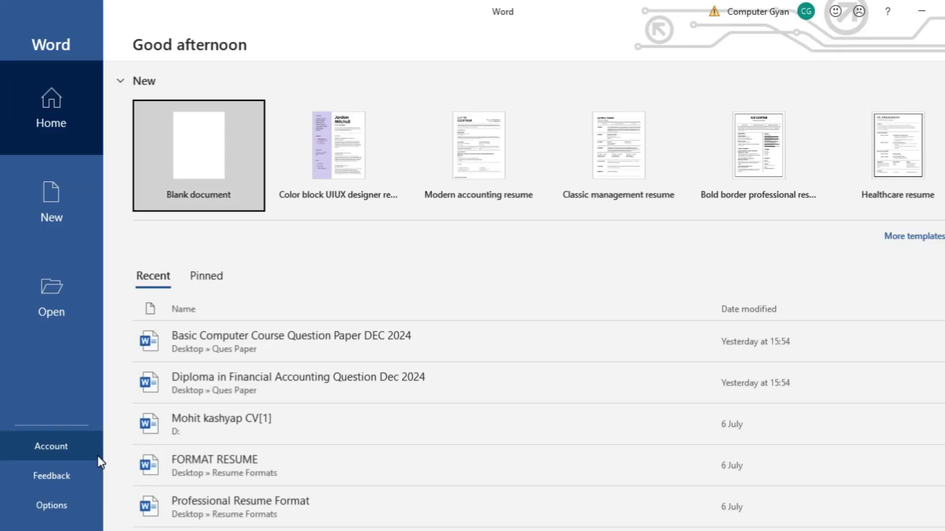
pyautogui.click(195, 144)
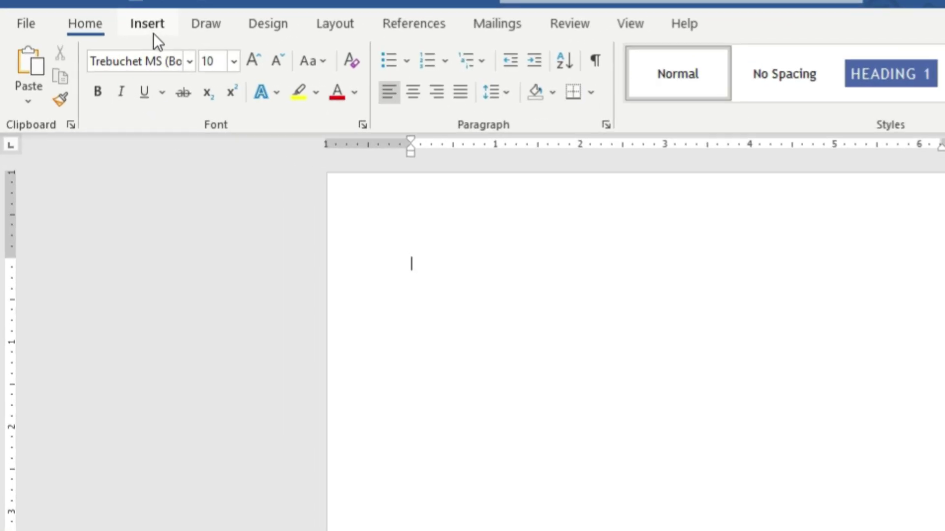
pyautogui.click(150, 27)
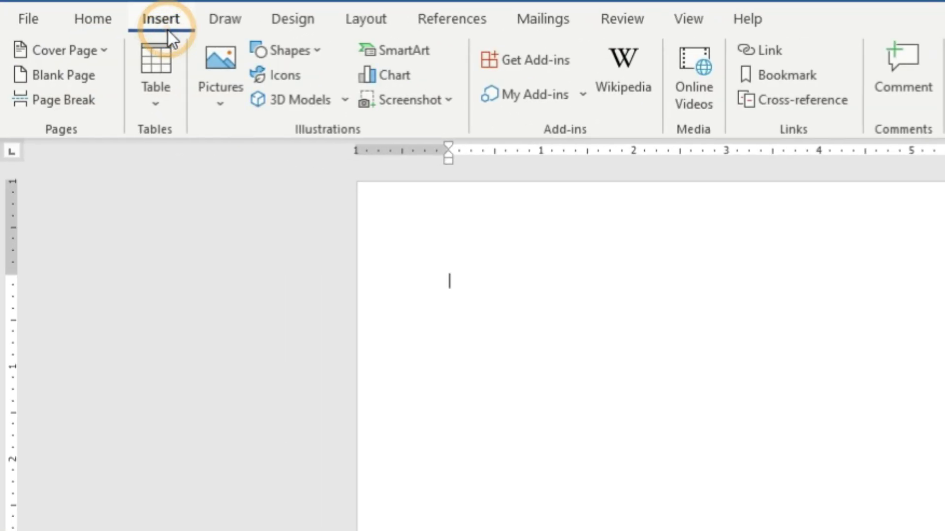
pyautogui.scroll(4, 422, 295)
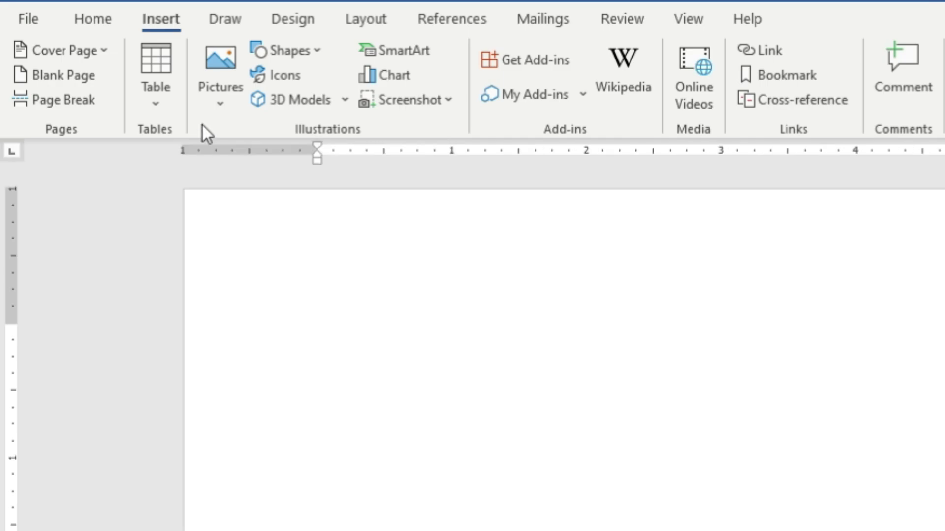
pyautogui.click(169, 96)
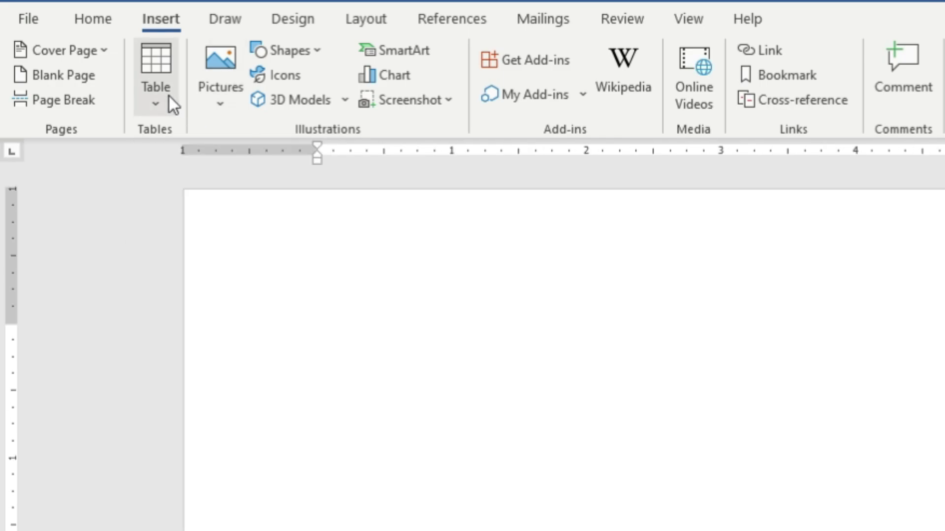
pyautogui.click(167, 96)
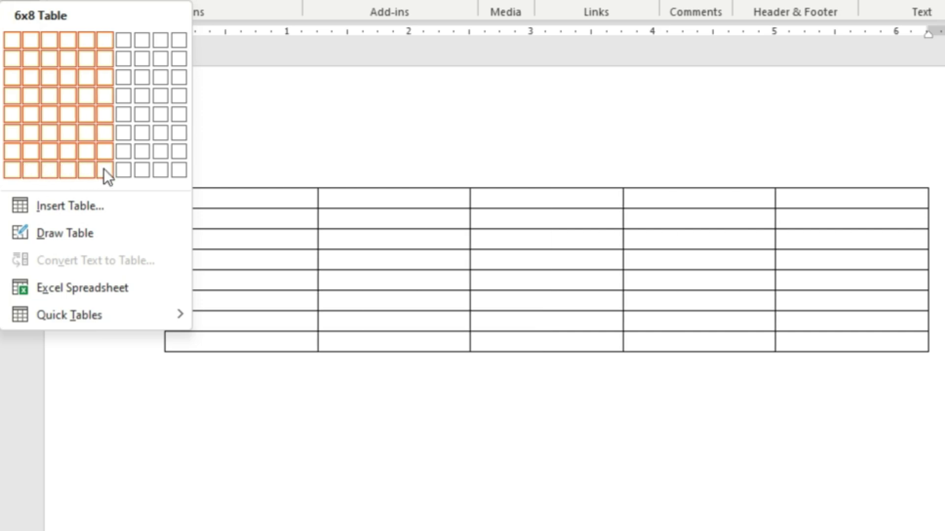
pyautogui.click(178, 174)
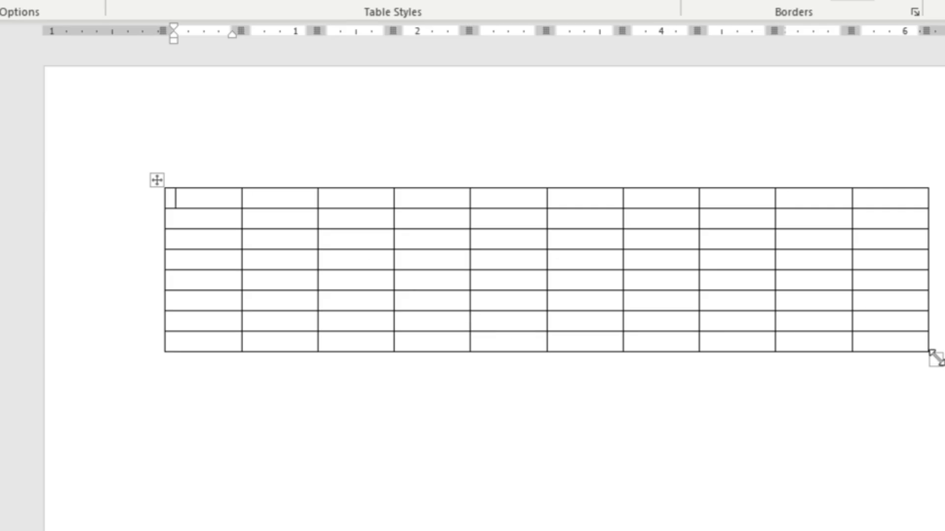
pyautogui.moveTo(932, 359); pyautogui.dragTo(555, 438)
pyautogui.moveTo(683, 424); pyautogui.dragTo(941, 388)
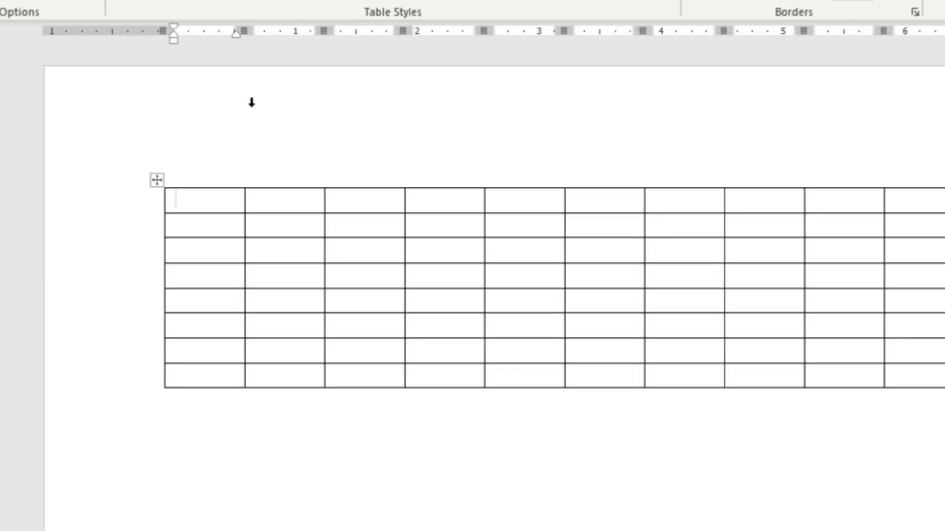
pyautogui.hotkey('ctrl', 'a')
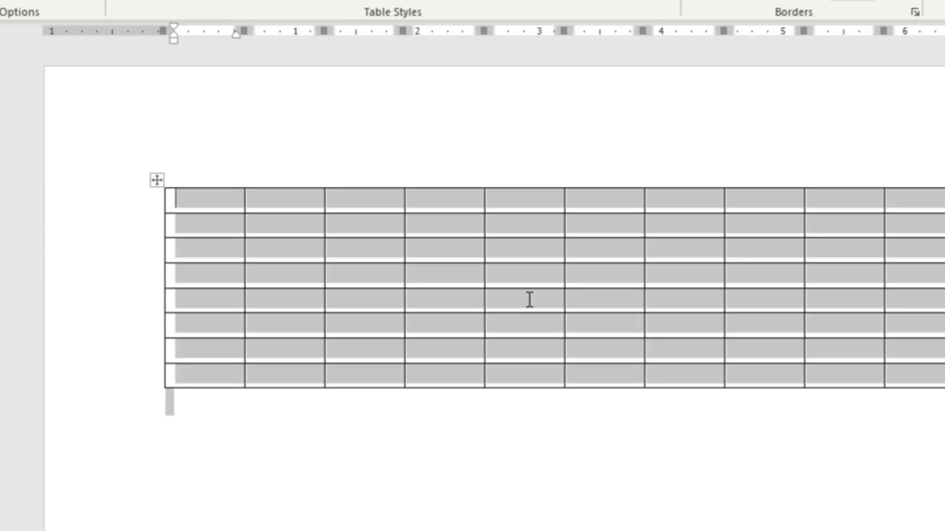
pyautogui.press('Delete')
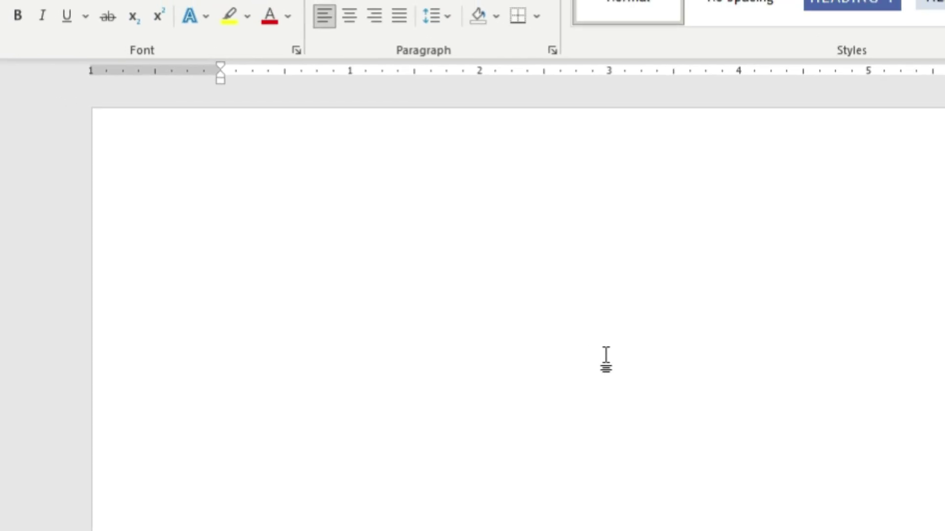
pyautogui.click(187, 22)
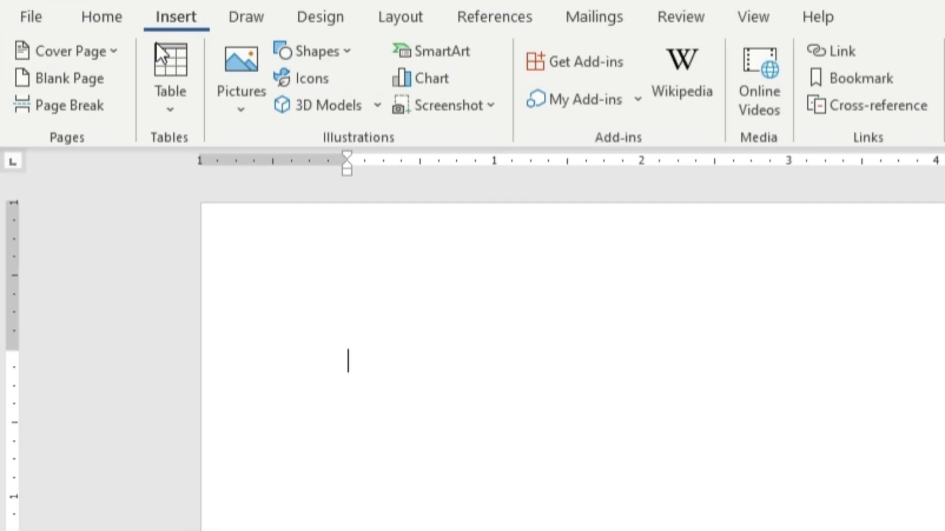
pyautogui.click(156, 92)
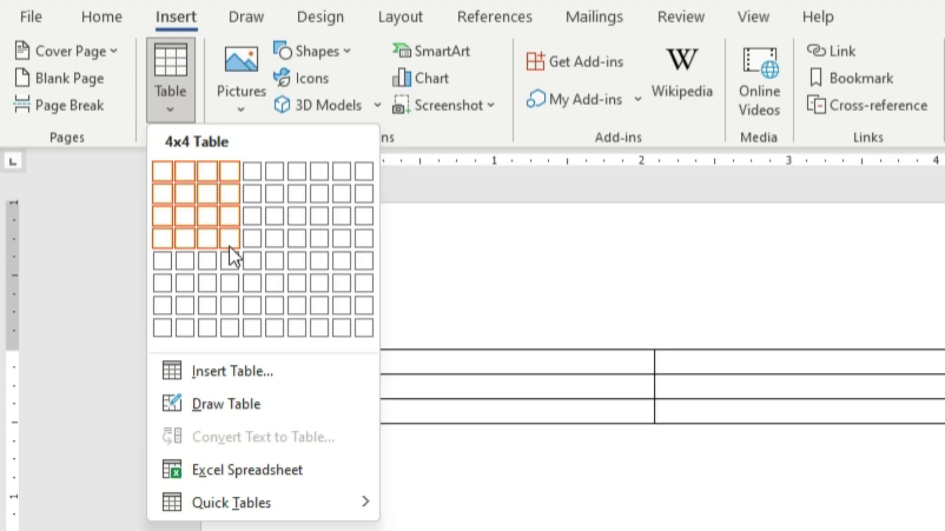
pyautogui.click(254, 370)
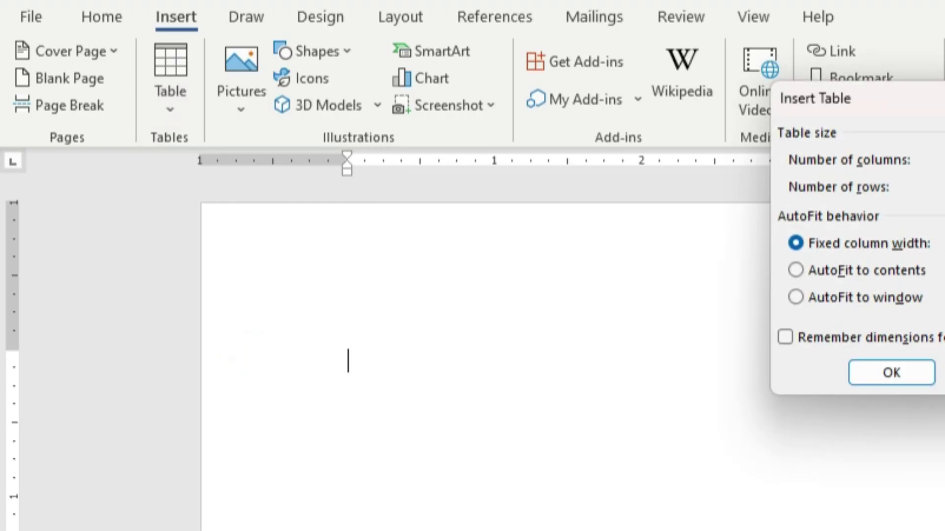
pyautogui.moveTo(912, 102); pyautogui.dragTo(759, 225)
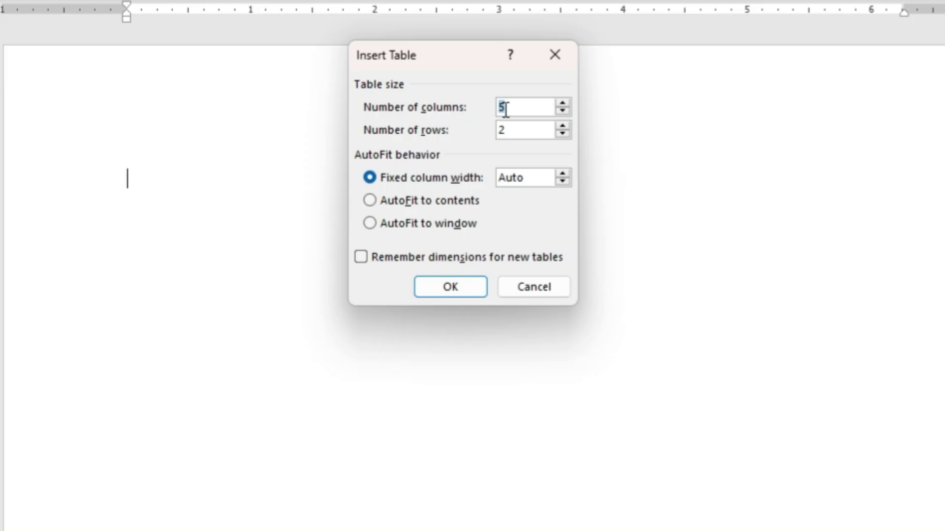
pyautogui.write('3')
pyautogui.doubleClick(499, 131)
pyautogui.write('15')
pyautogui.click(475, 283)
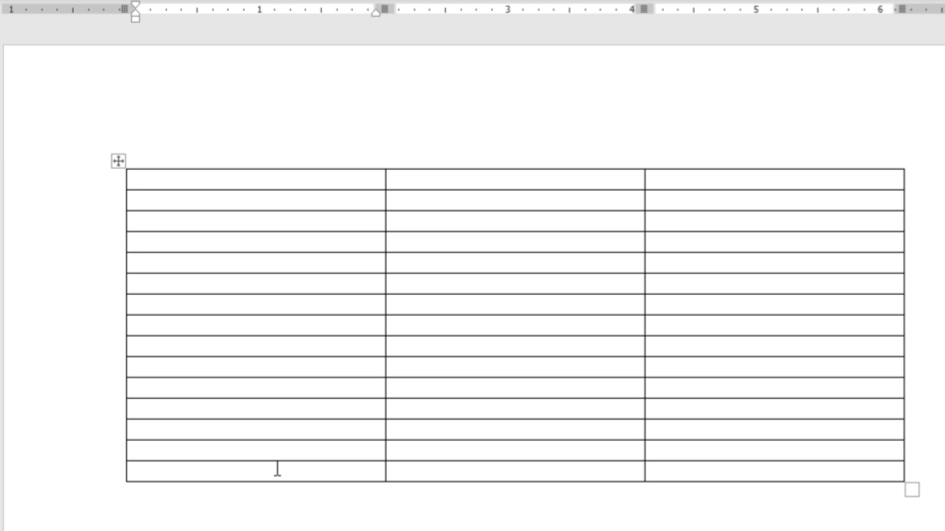
pyautogui.hotkey('ctrl', 'z')
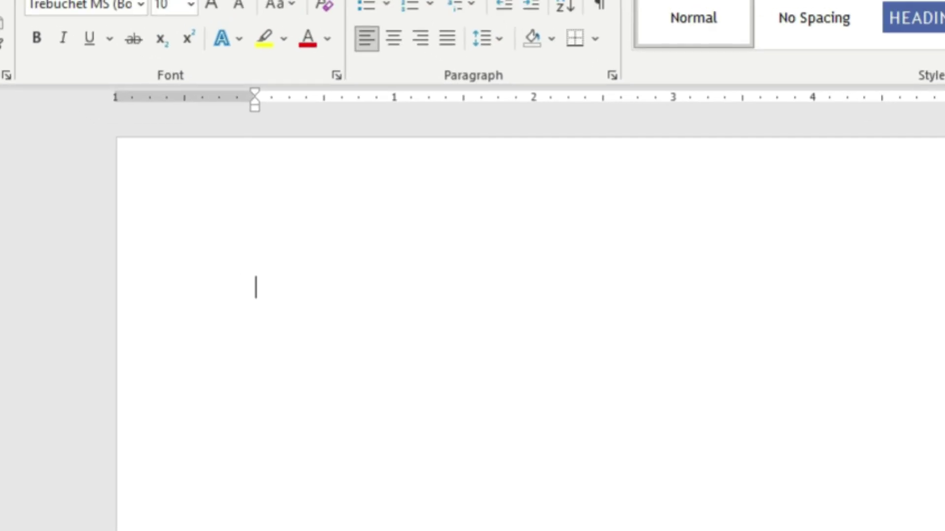
# - Insert a table of 5 columns and 10 rows with AutoFit to contents
pyautogui.click(202, 9)
pyautogui.click(178, 110)
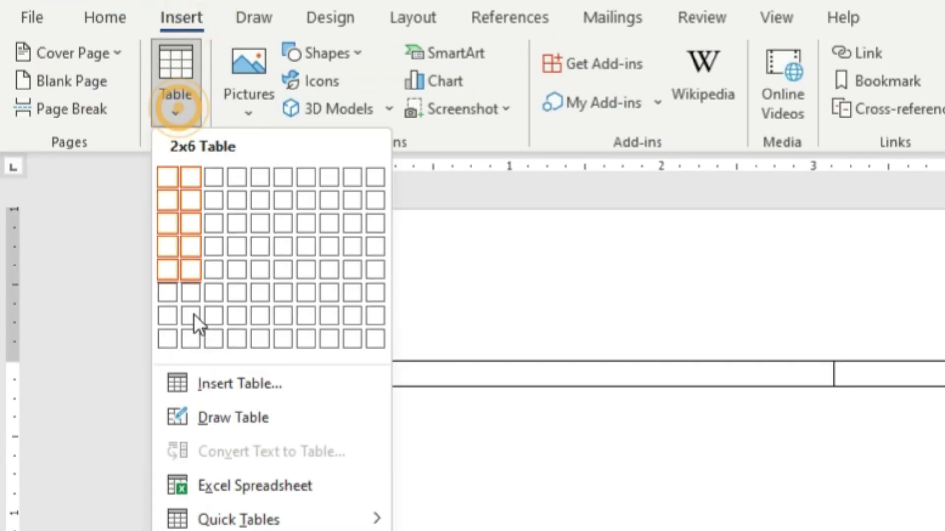
pyautogui.click(219, 380)
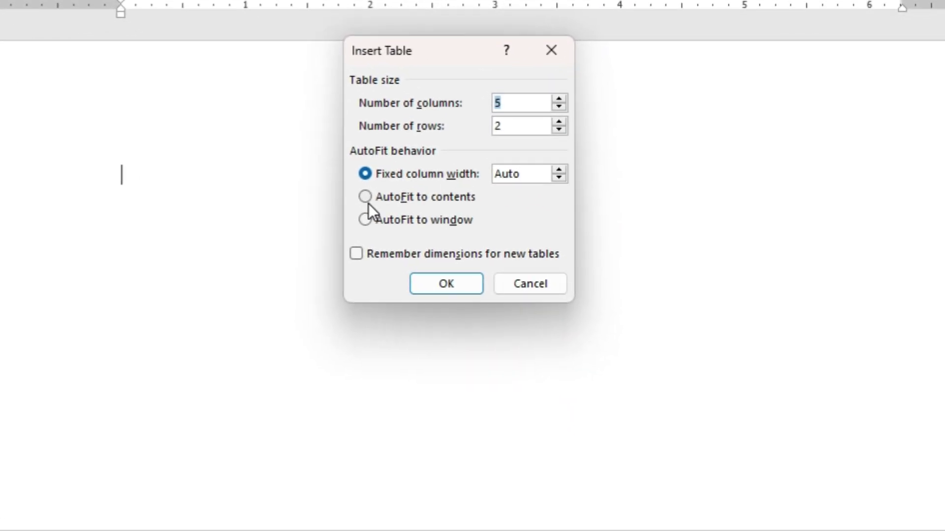
pyautogui.click(368, 203)
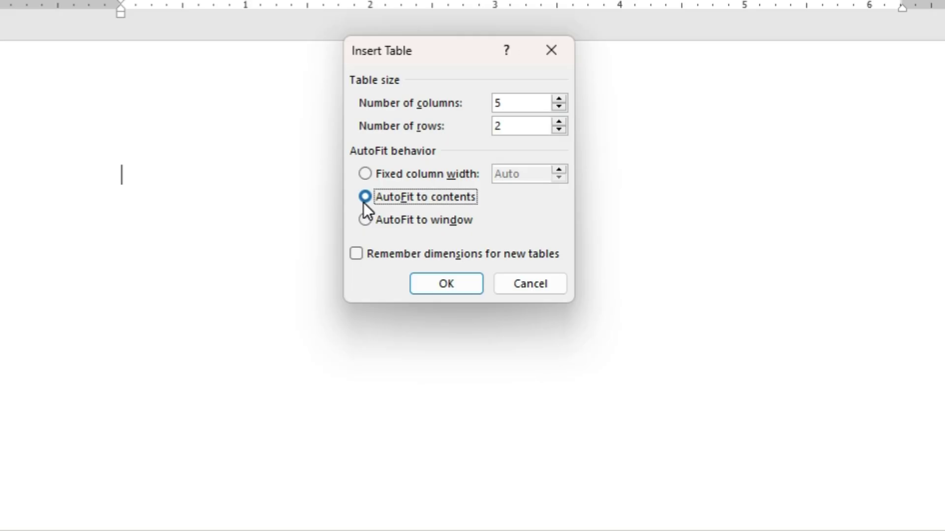
pyautogui.click(506, 103)
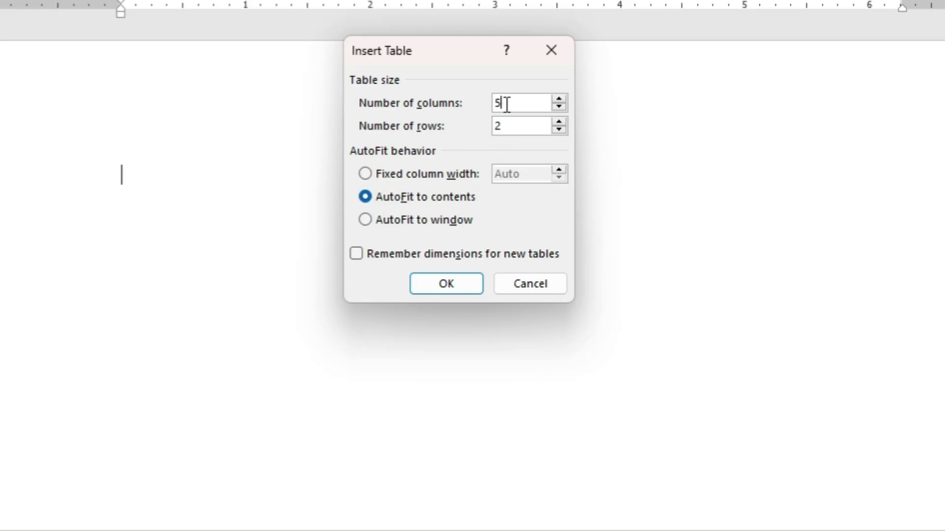
pyautogui.click(508, 126)
pyautogui.doubleClick(506, 125)
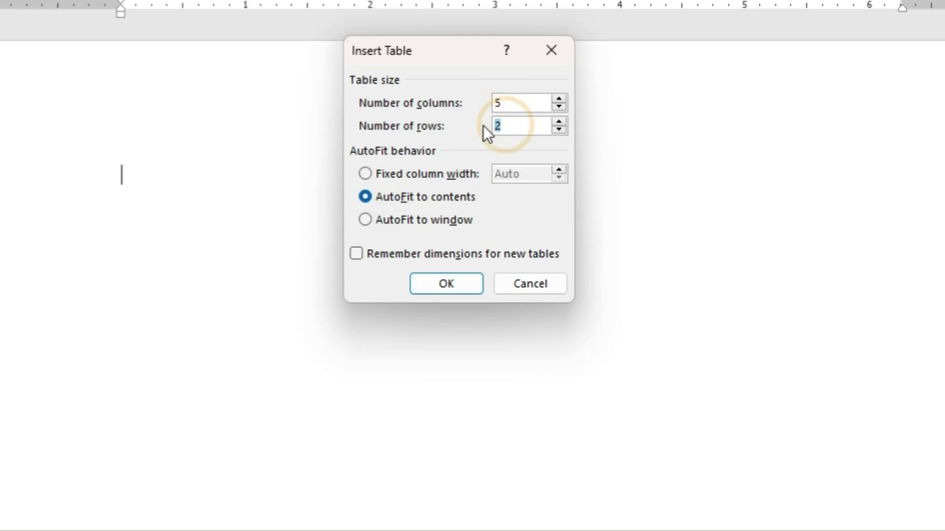
pyautogui.moveTo(515, 104); pyautogui.dragTo(488, 103)
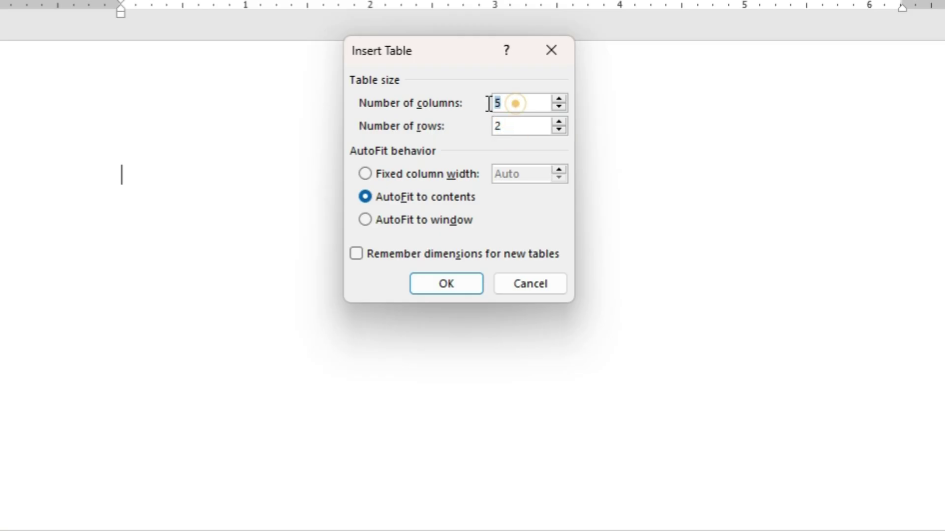
pyautogui.click(506, 124)
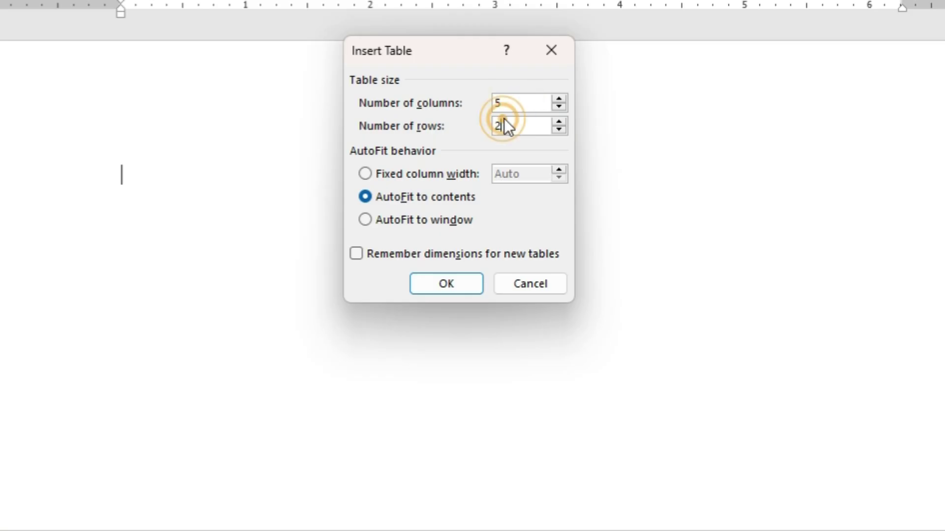
pyautogui.press('BackSpace')
pyautogui.write('10')
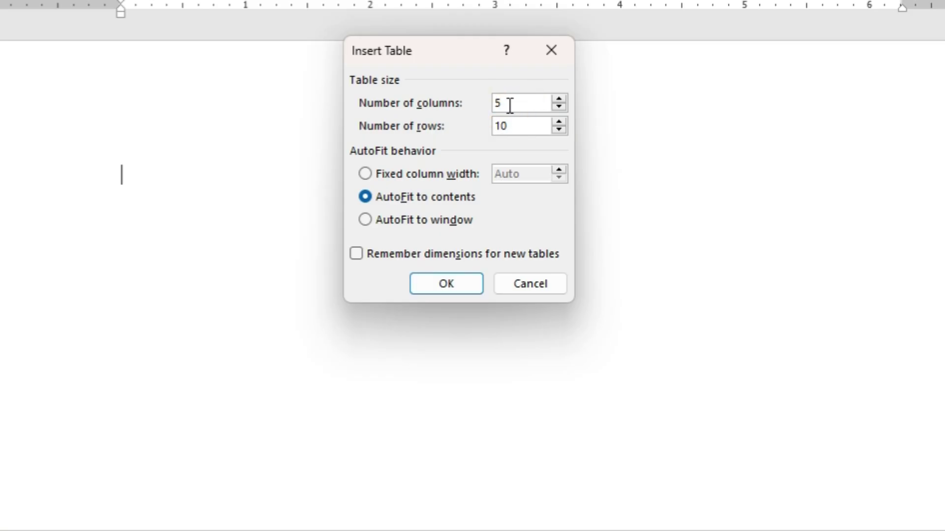
pyautogui.click(451, 281)
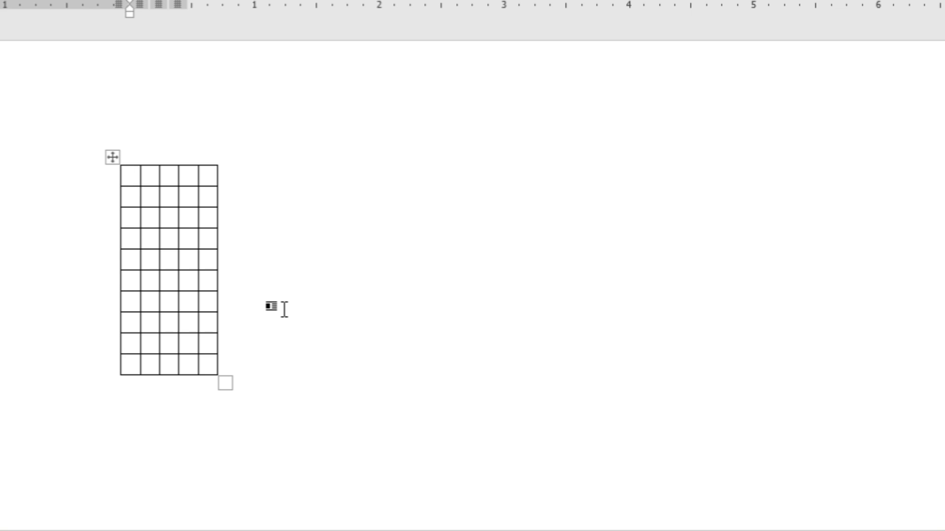
# - Type headers S.no., Name of Candidates and Basic Salary, then delete the whole table
pyautogui.write('S.no')
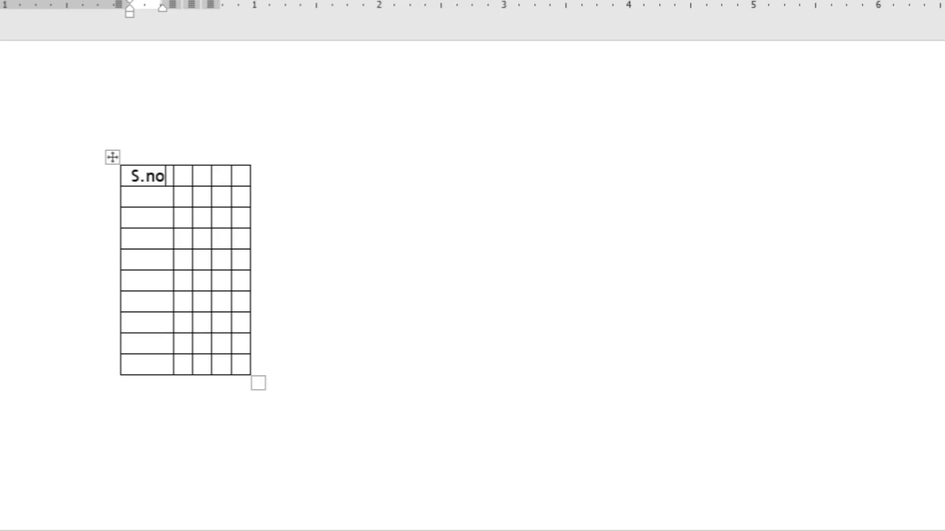
pyautogui.write('.')
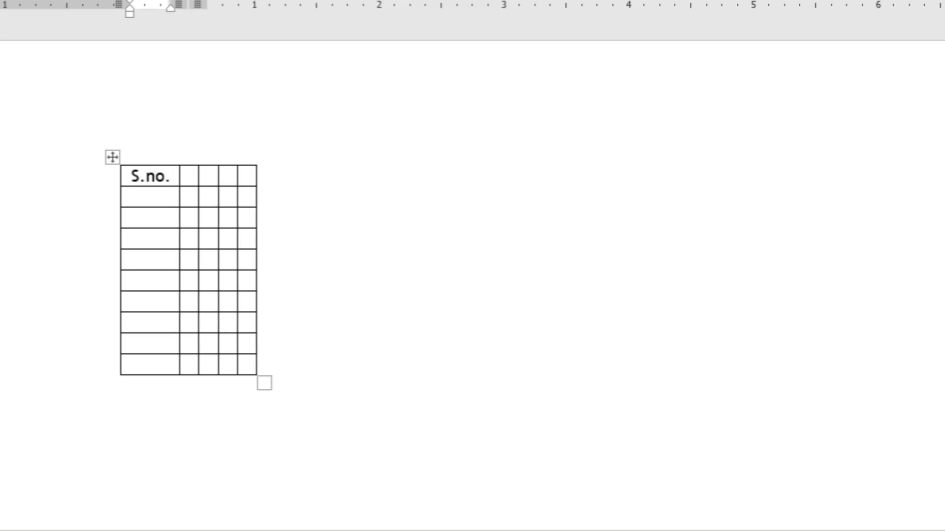
pyautogui.press('Tab')
pyautogui.write('Name o')
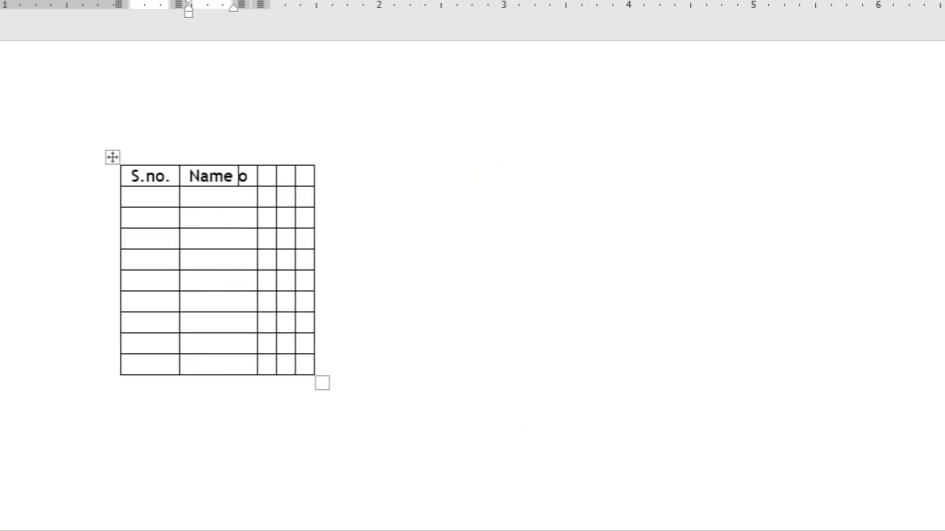
pyautogui.write('f Candidates')
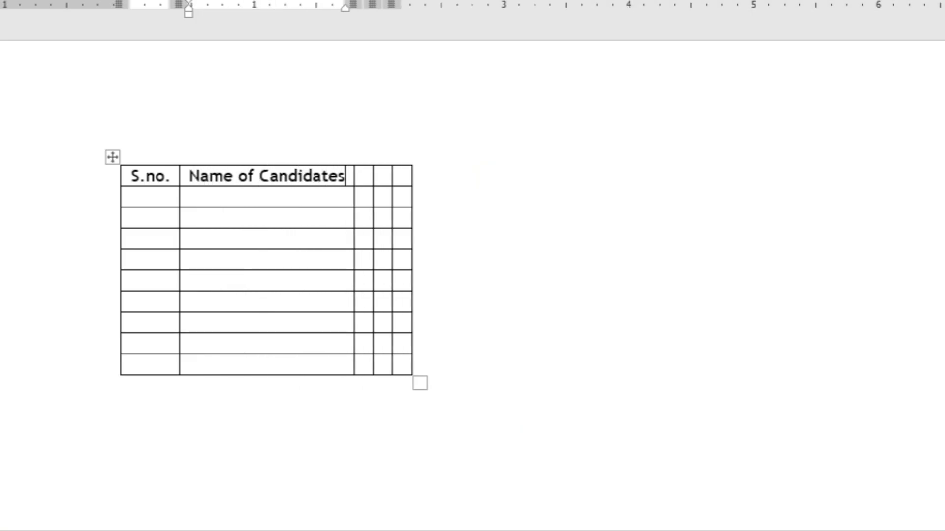
pyautogui.press('Tab')
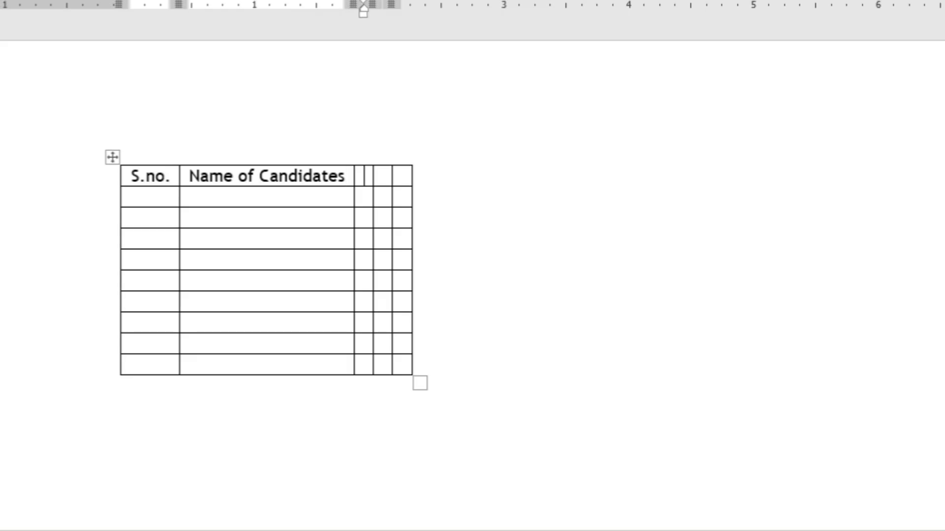
pyautogui.write('Ba')
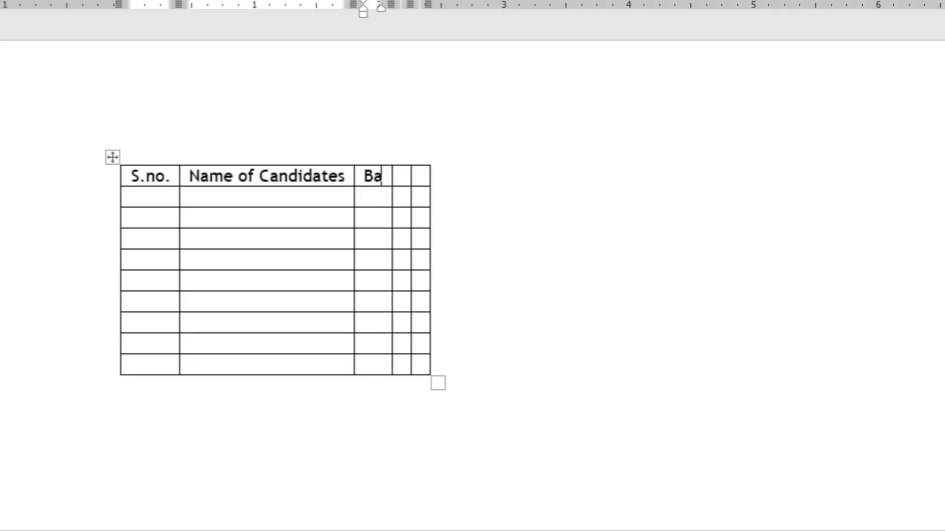
pyautogui.write('sic Sk')
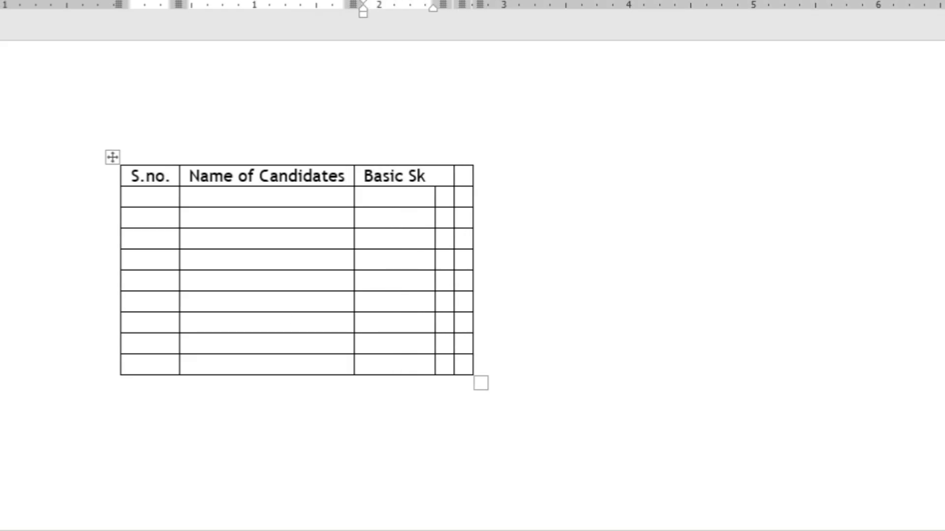
pyautogui.press('BackSpace')
pyautogui.write('alary')
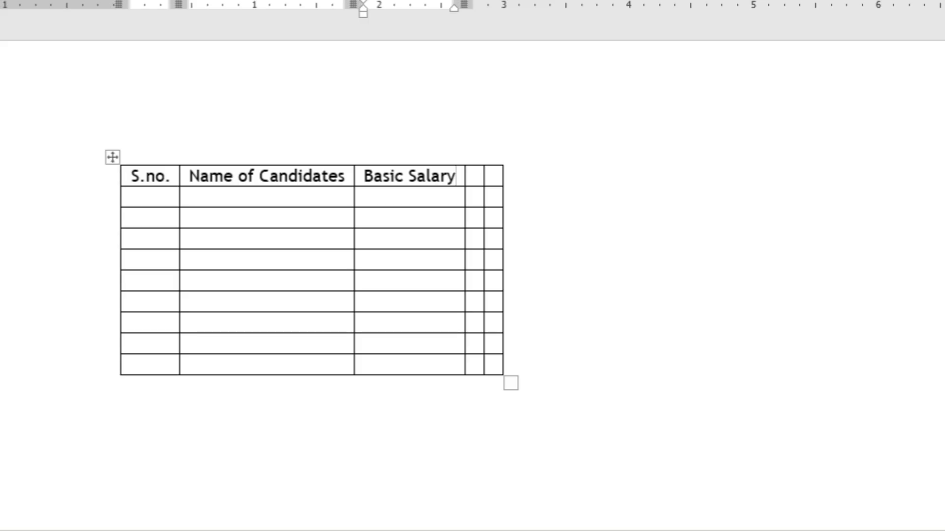
pyautogui.hotkey('ctrl', 'a')
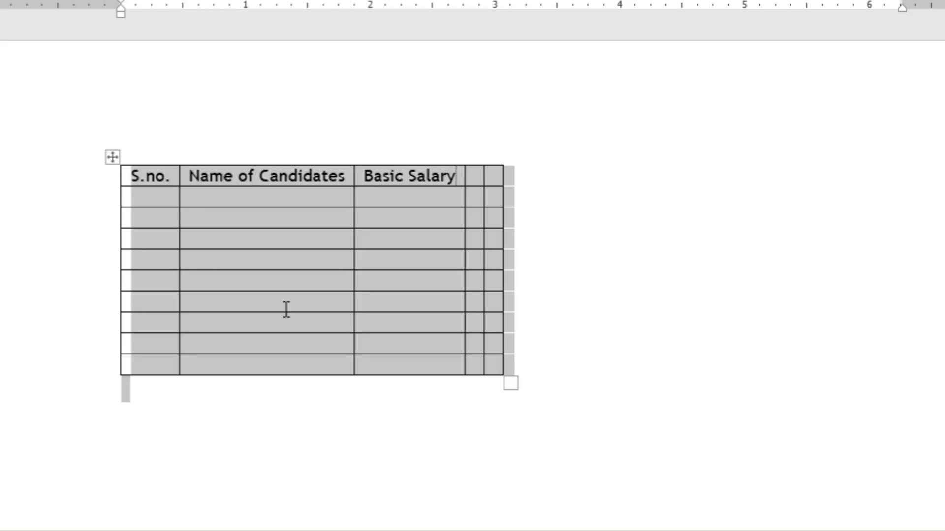
pyautogui.press('Delete')
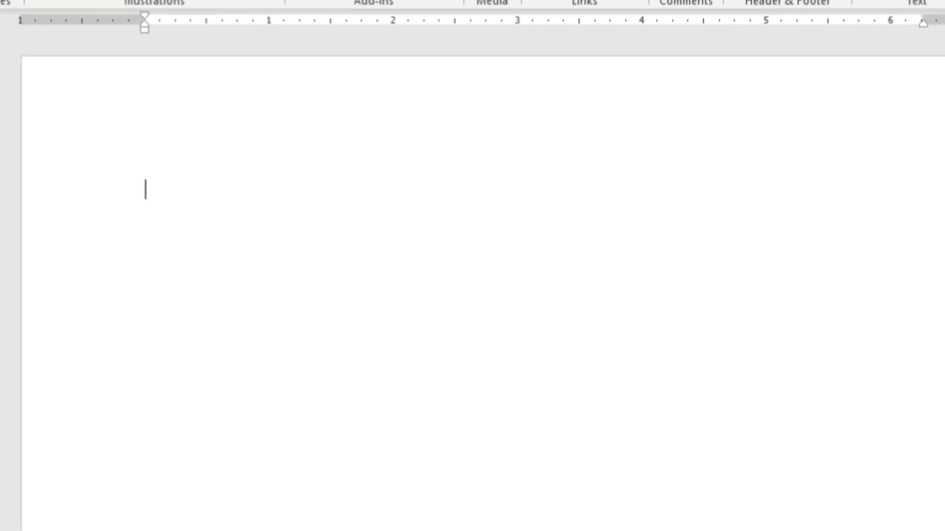
# - Draw the outer border of a wide table with Draw Table
pyautogui.click(19, 1)
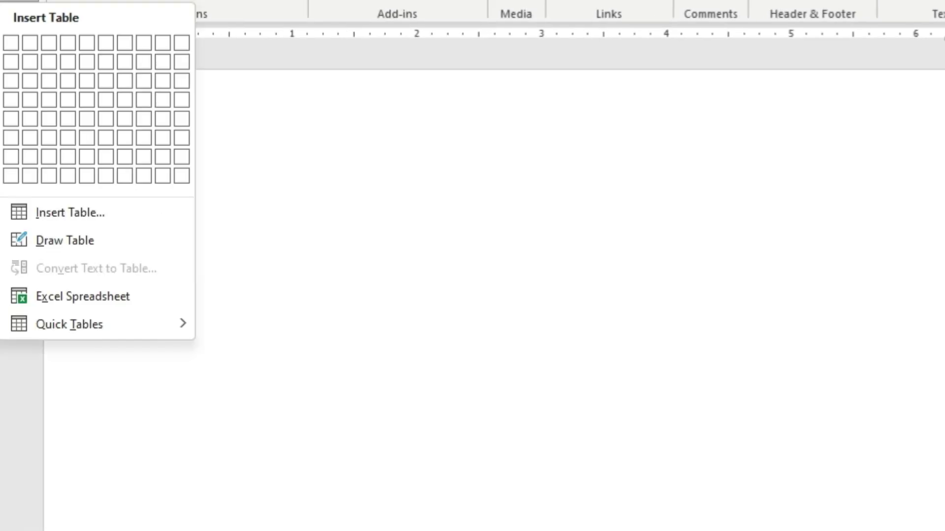
pyautogui.click(61, 248)
pyautogui.moveTo(166, 209)
pyautogui.mouseDown()
pyautogui.moveTo(718, 423)
pyautogui.moveTo(938, 413)
pyautogui.moveTo(938, 397)
pyautogui.mouseUp()
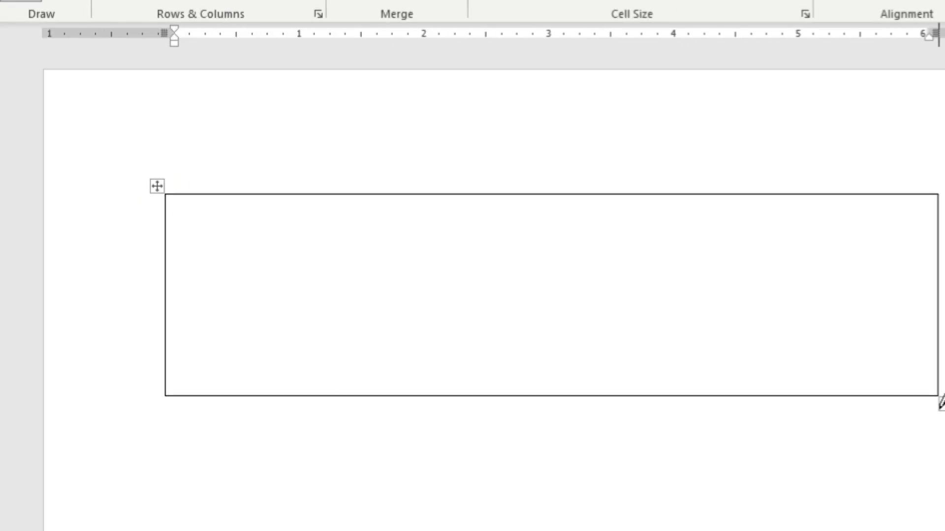
pyautogui.hotkey('ctrl', 'z')
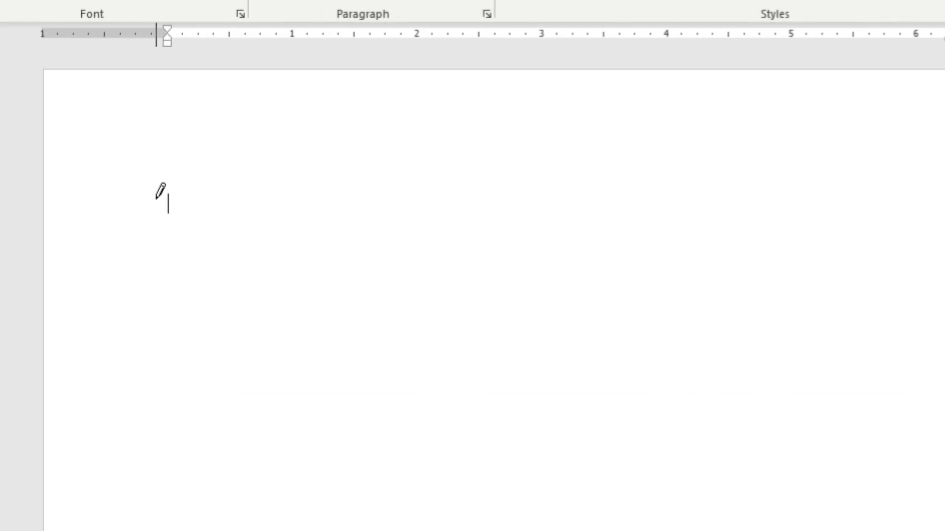
pyautogui.click(170, 187)
pyautogui.moveTo(169, 187)
pyautogui.mouseDown()
pyautogui.moveTo(177, 179)
pyautogui.moveTo(544, 412)
pyautogui.moveTo(934, 394)
pyautogui.mouseUp()
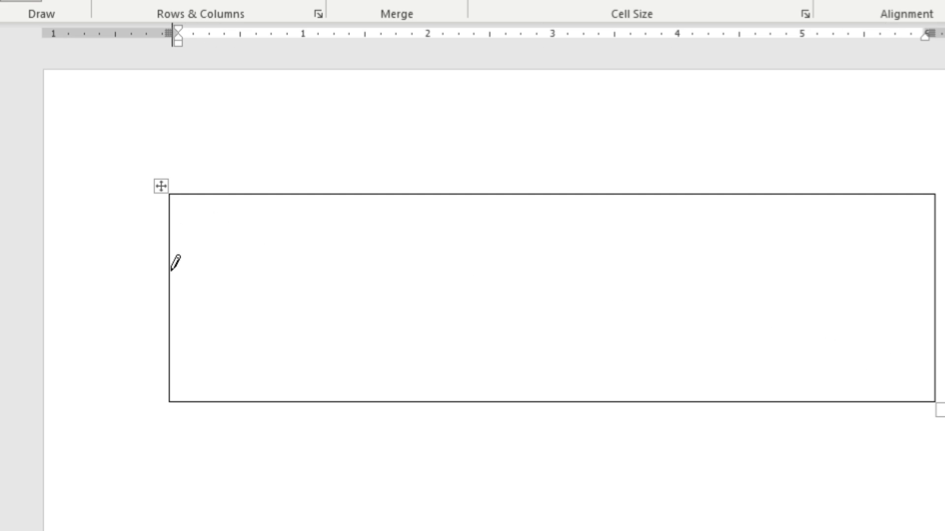
# - Draw horizontal lines dividing the table into a wide top cell and five rows
pyautogui.moveTo(171, 270); pyautogui.dragTo(649, 268)
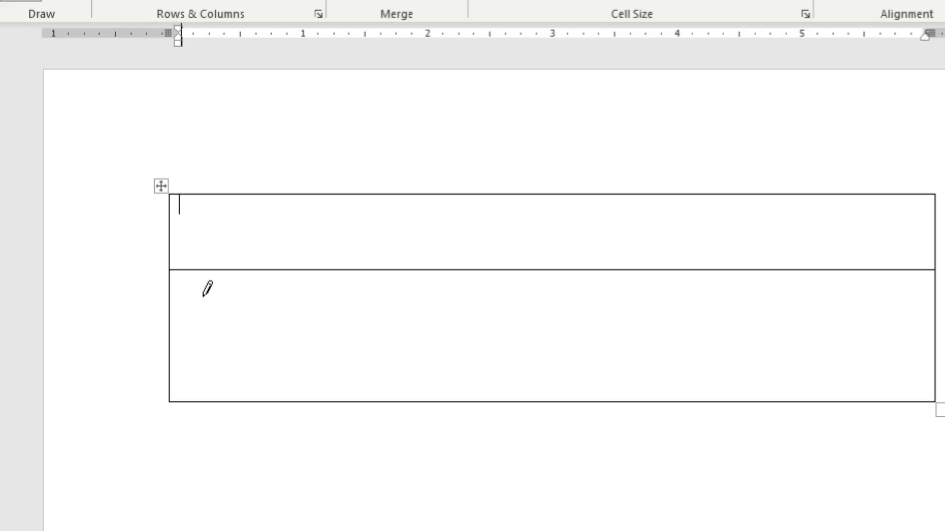
pyautogui.moveTo(171, 297); pyautogui.dragTo(443, 296)
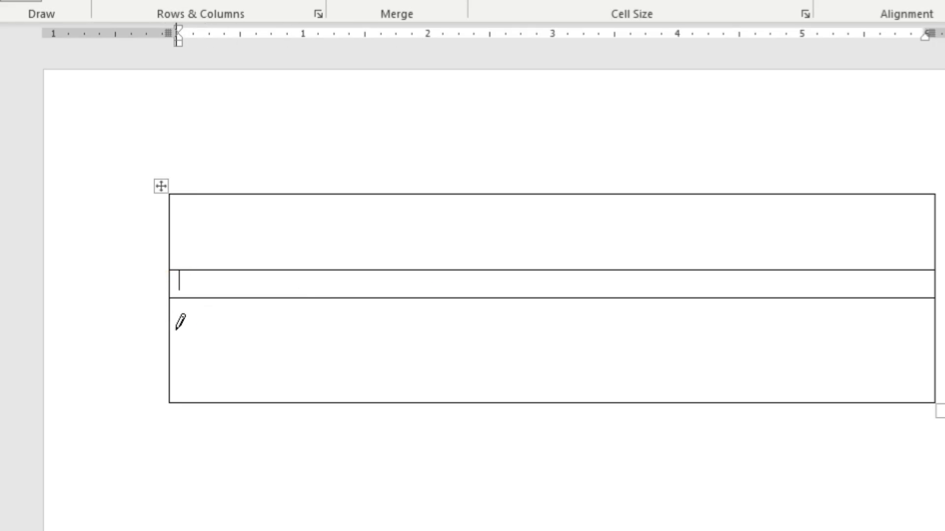
pyautogui.moveTo(175, 327); pyautogui.dragTo(465, 335)
pyautogui.moveTo(197, 352); pyautogui.dragTo(379, 355)
pyautogui.moveTo(173, 381); pyautogui.dragTo(411, 377)
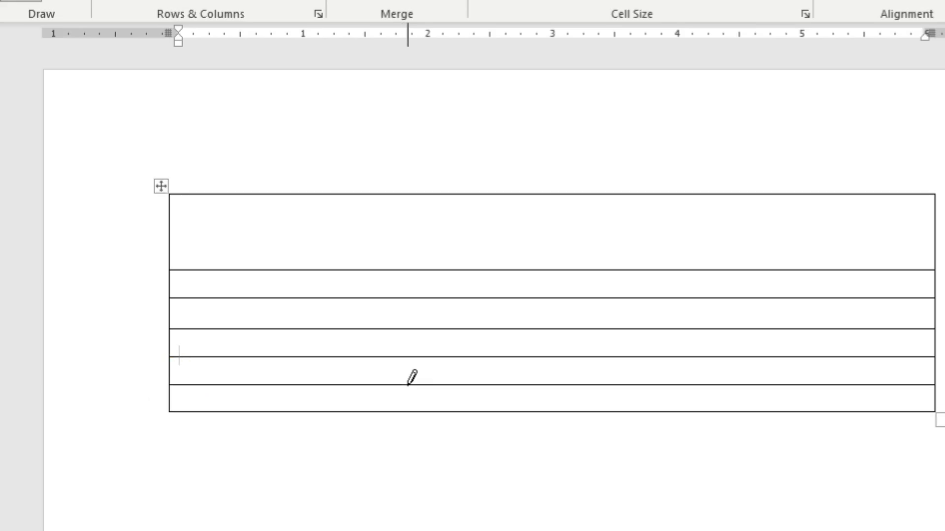
# - Draw four vertical borders splitting the lower rows into five columns
pyautogui.moveTo(319, 270); pyautogui.dragTo(320, 410)
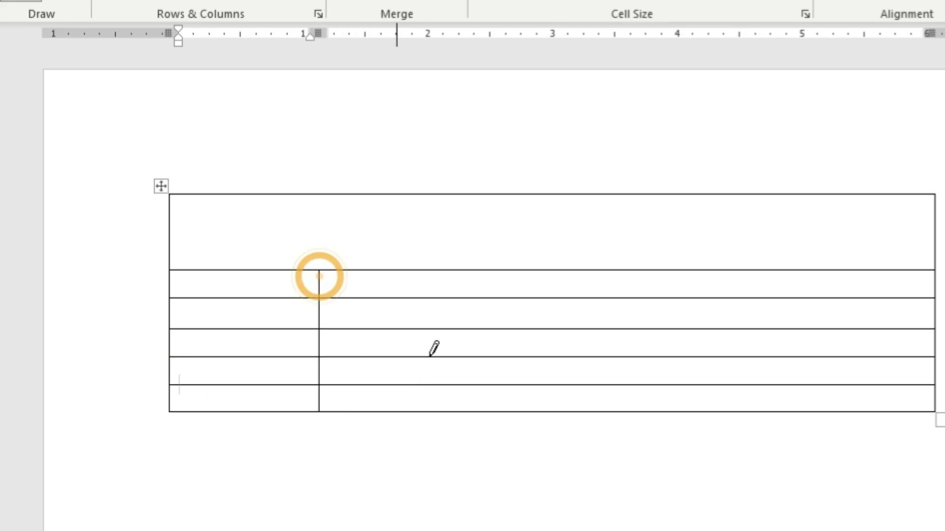
pyautogui.moveTo(518, 271)
pyautogui.mouseDown()
pyautogui.moveTo(540, 399)
pyautogui.moveTo(519, 412)
pyautogui.mouseUp()
pyautogui.moveTo(695, 272); pyautogui.dragTo(700, 394)
pyautogui.moveTo(834, 271)
pyautogui.mouseDown()
pyautogui.moveTo(845, 395)
pyautogui.moveTo(848, 388)
pyautogui.mouseUp()
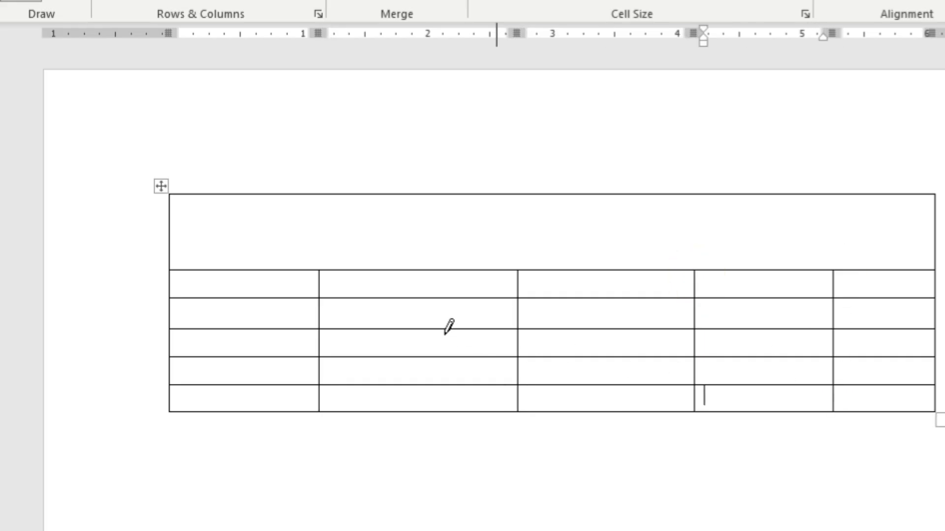
pyautogui.press('Escape')
pyautogui.click(272, 237)
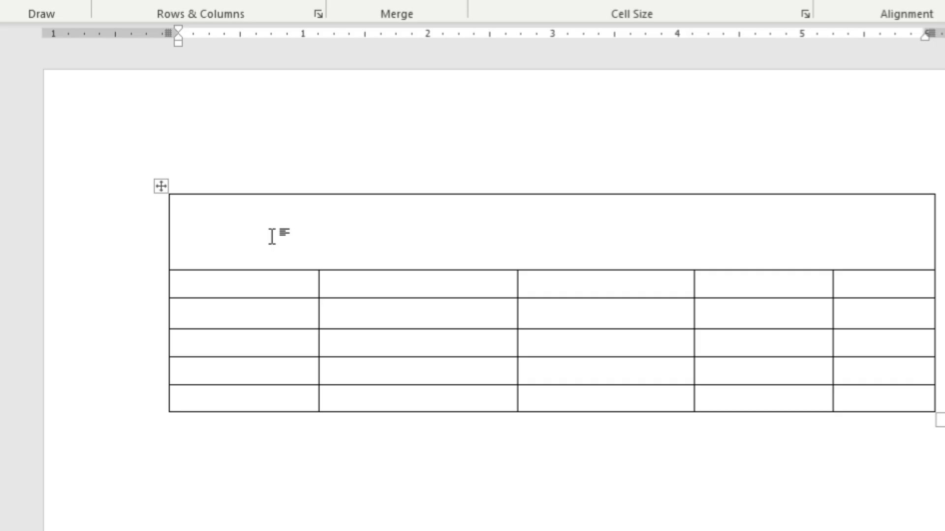
# - Delete the hand-drawn table and briefly view the Table menu's Convert Text to Table option
pyautogui.hotkey('ctrl', 'a')
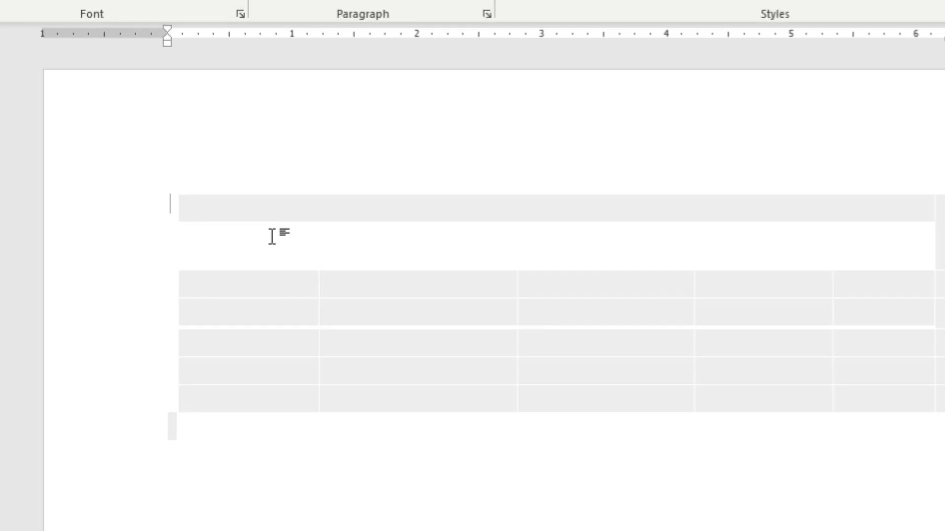
pyautogui.press('Delete')
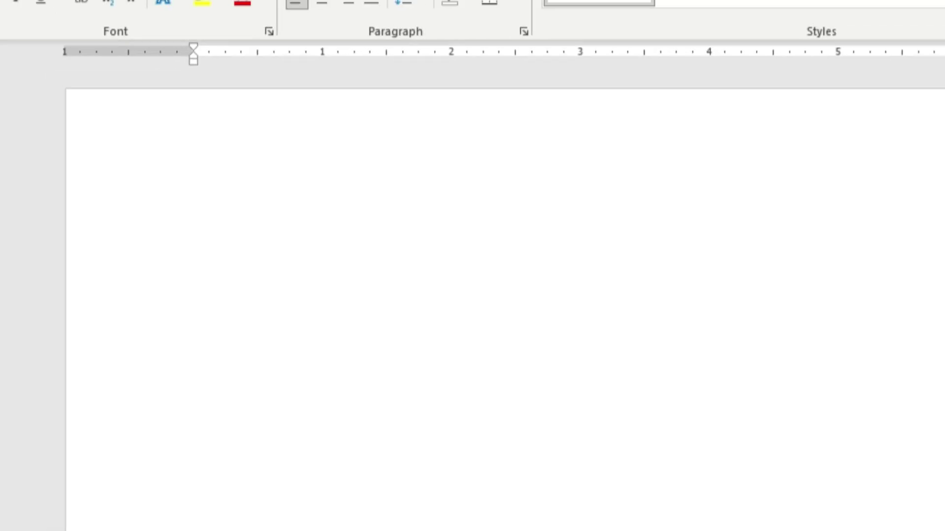
pyautogui.click(216, 19)
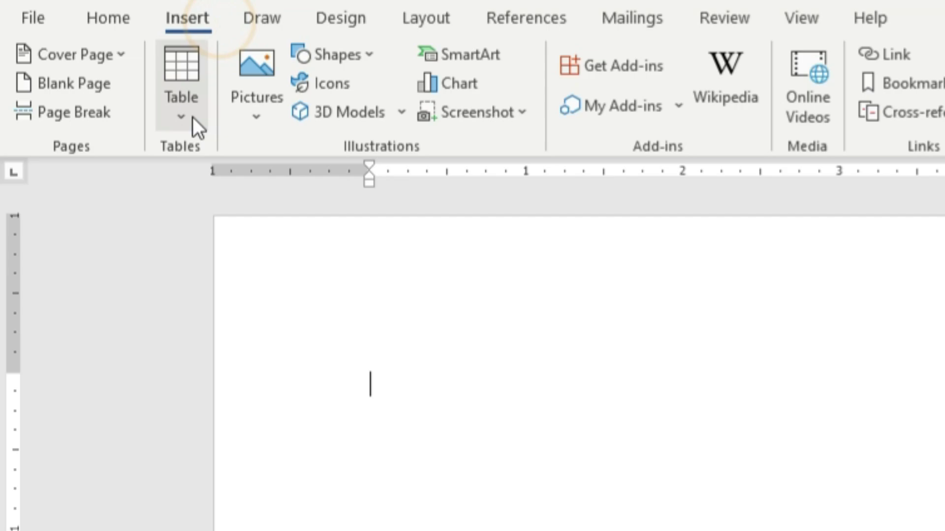
pyautogui.click(193, 118)
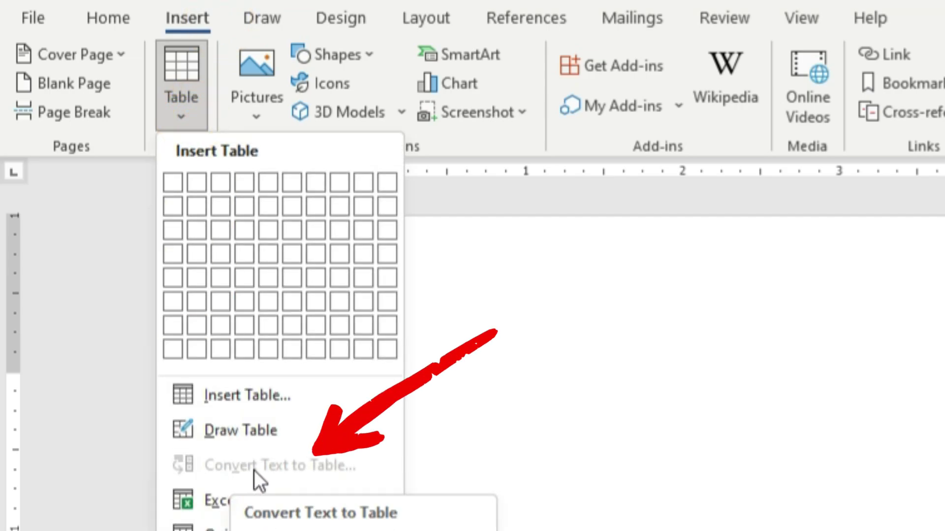
pyautogui.click(544, 443)
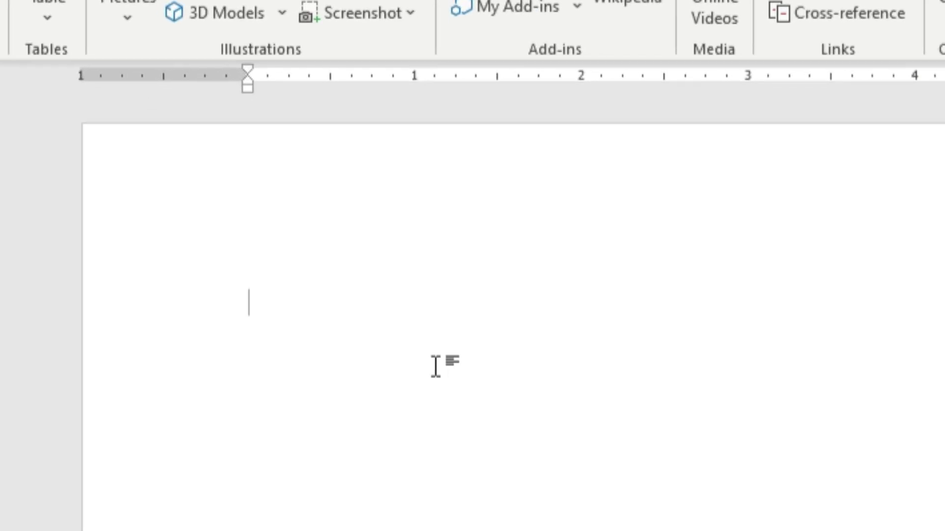
# - Type the header line S.No.,Name,Age,Gender
pyautogui.write('S.No.')
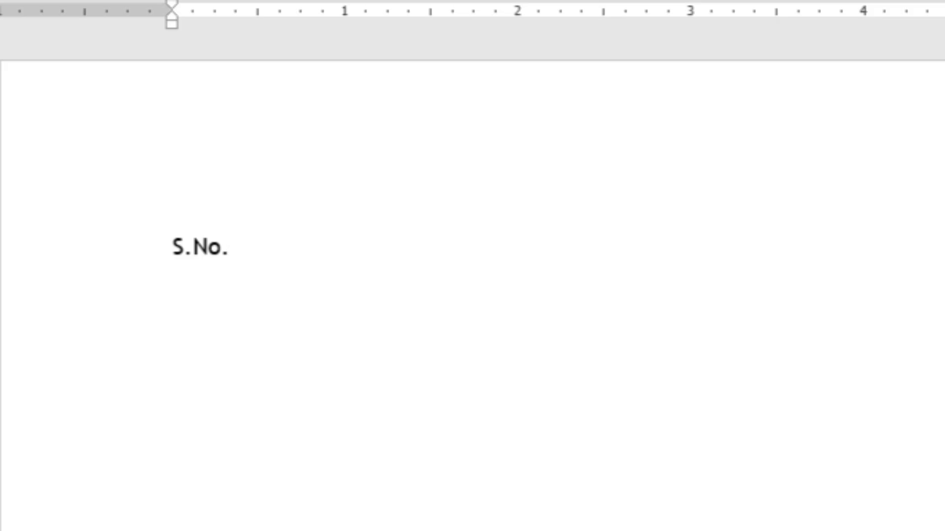
pyautogui.write(',Name,')
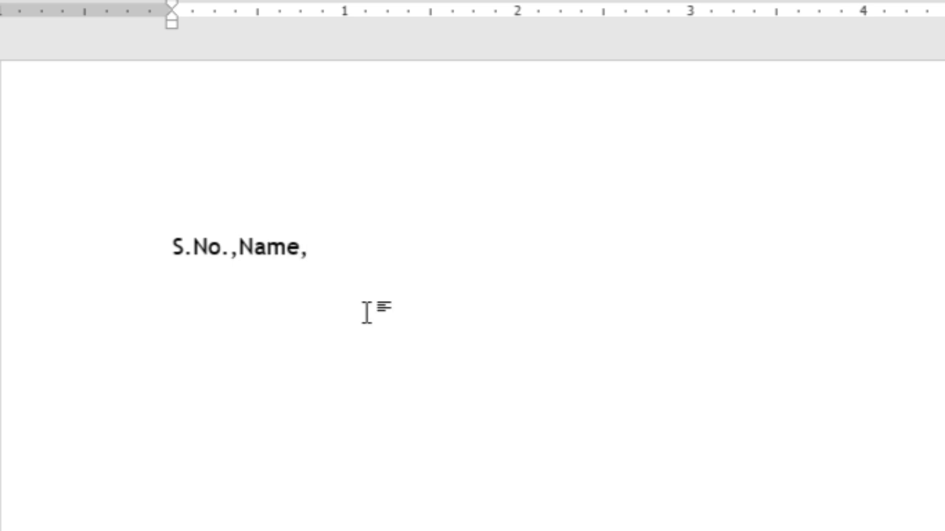
pyautogui.write('Age,')
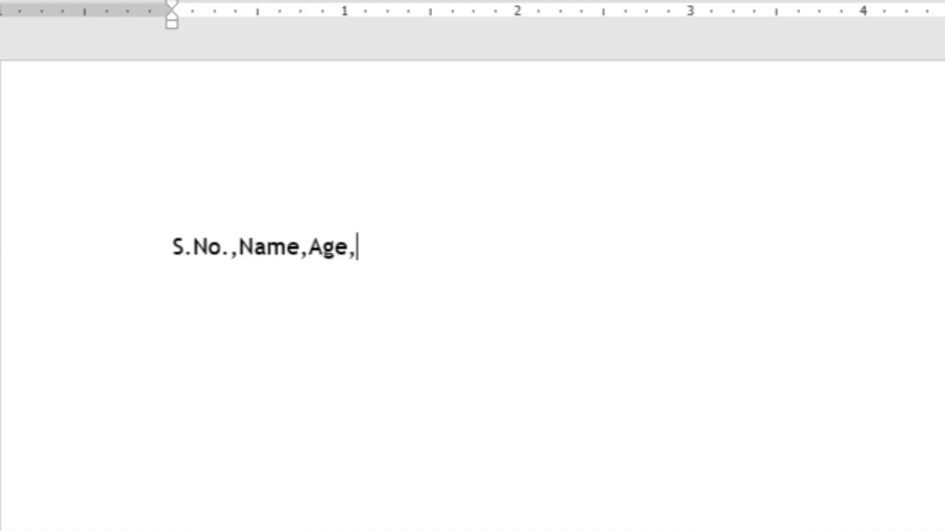
pyautogui.write('Ge')
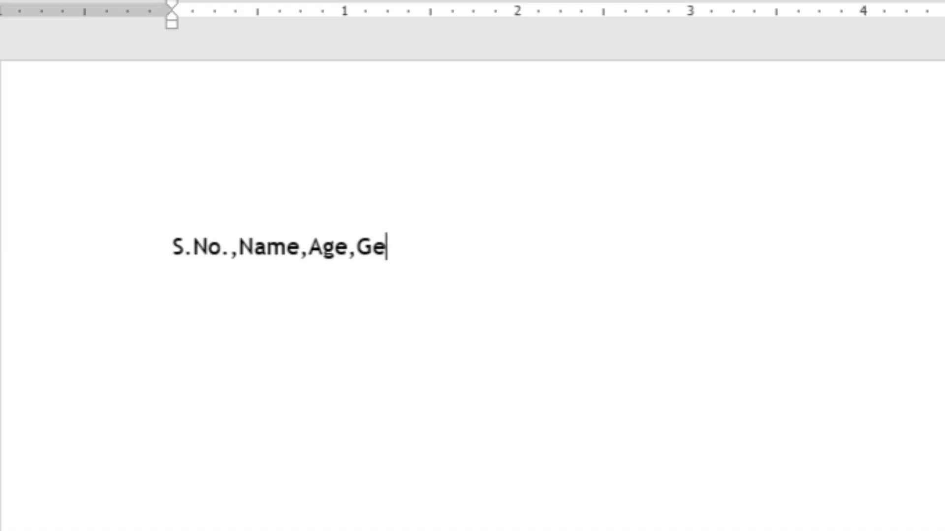
pyautogui.write('nder')
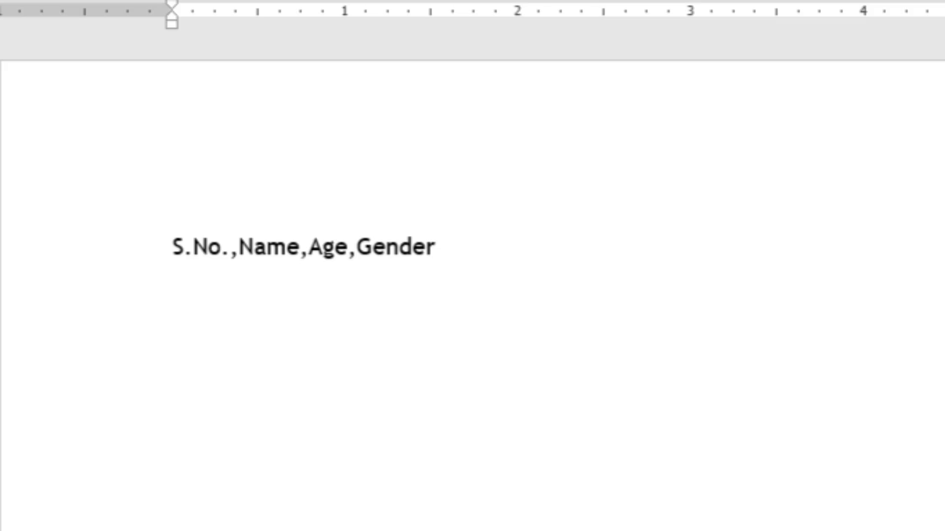
pyautogui.press('Return')
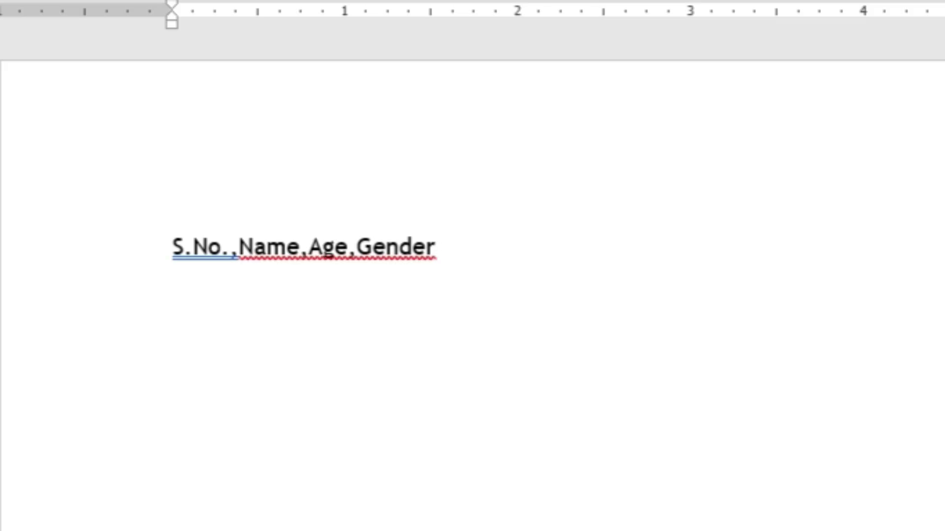
# - Enter three comma-separated records numbered 1–3, ages 23, 25 and 24, all Male
pyautogui.write('1,M')
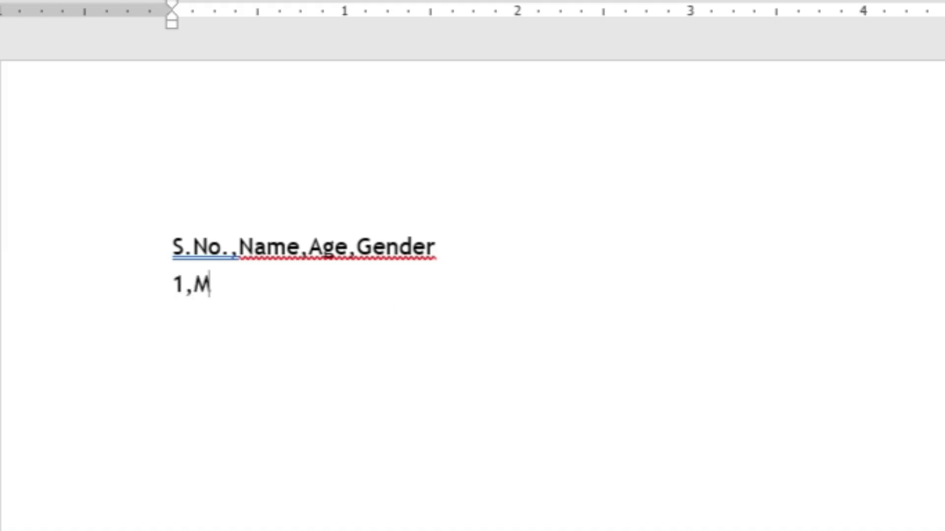
pyautogui.write('ohit Sirgh')
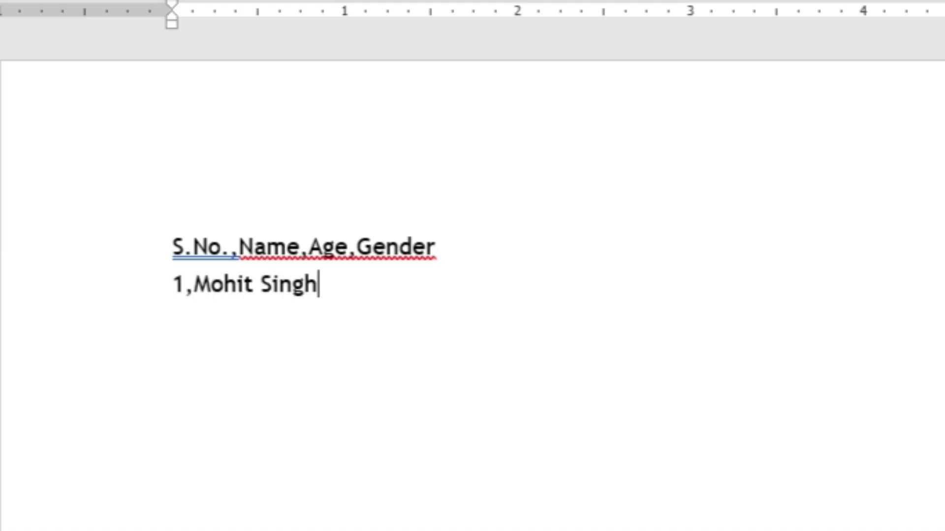
pyautogui.write(',23,')
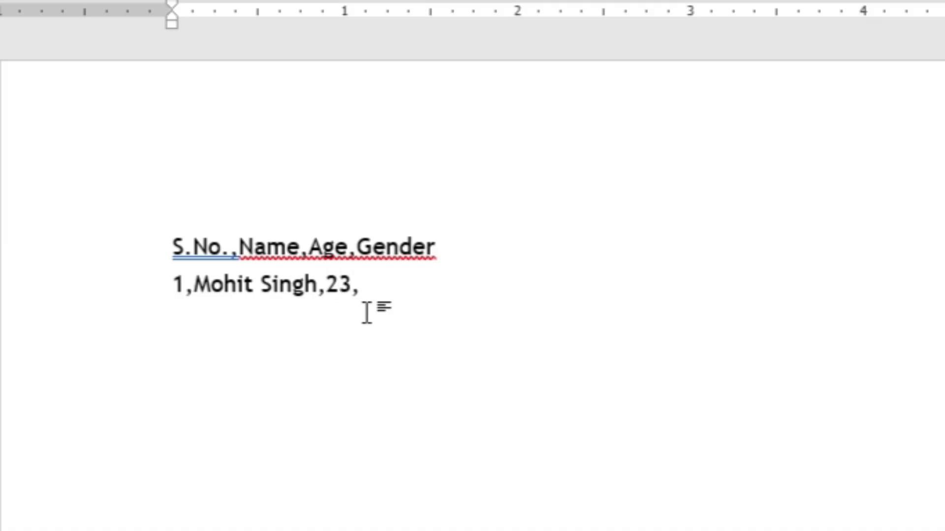
pyautogui.write('Male')
pyautogui.press('Return')
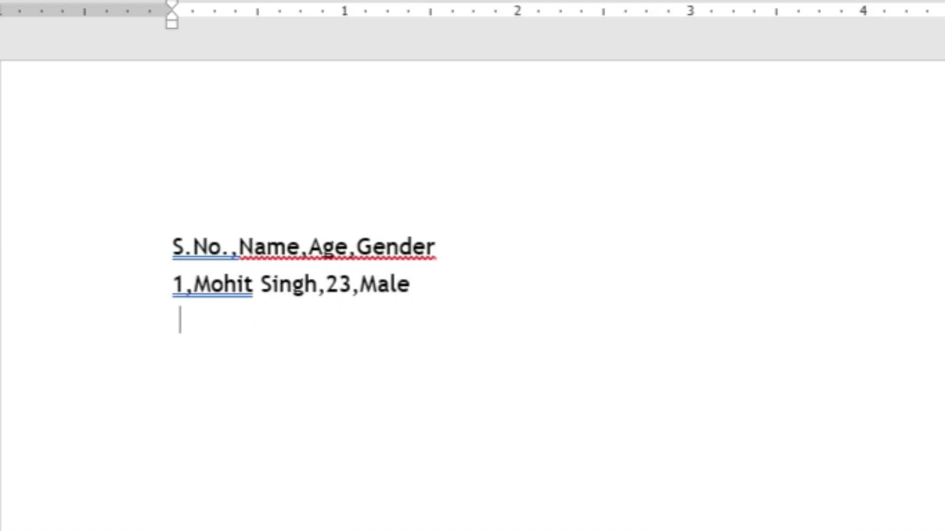
pyautogui.write('2,Vikas')
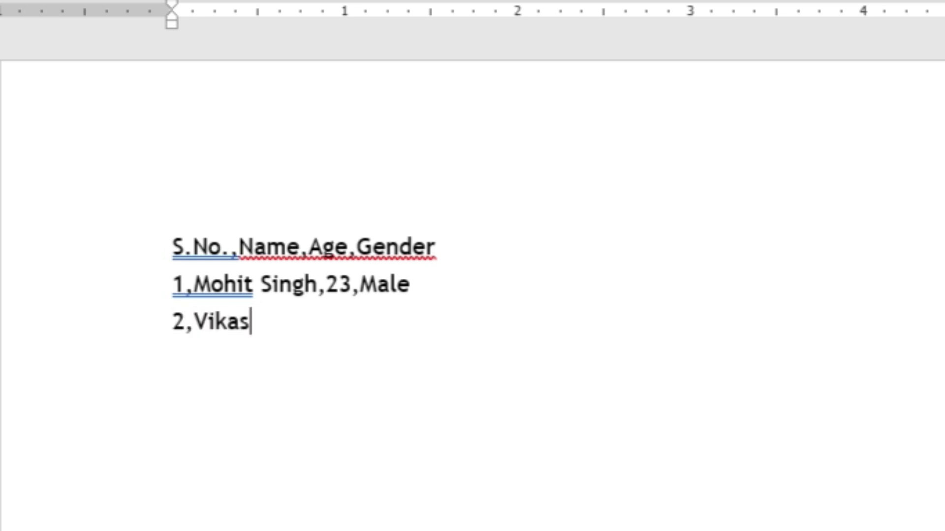
pyautogui.write(',')
pyautogui.write('25')
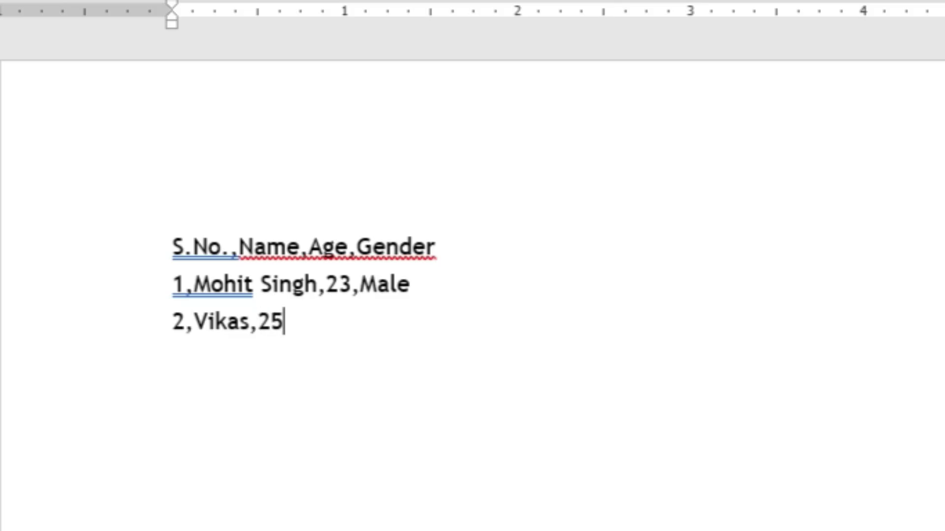
pyautogui.write(',Male')
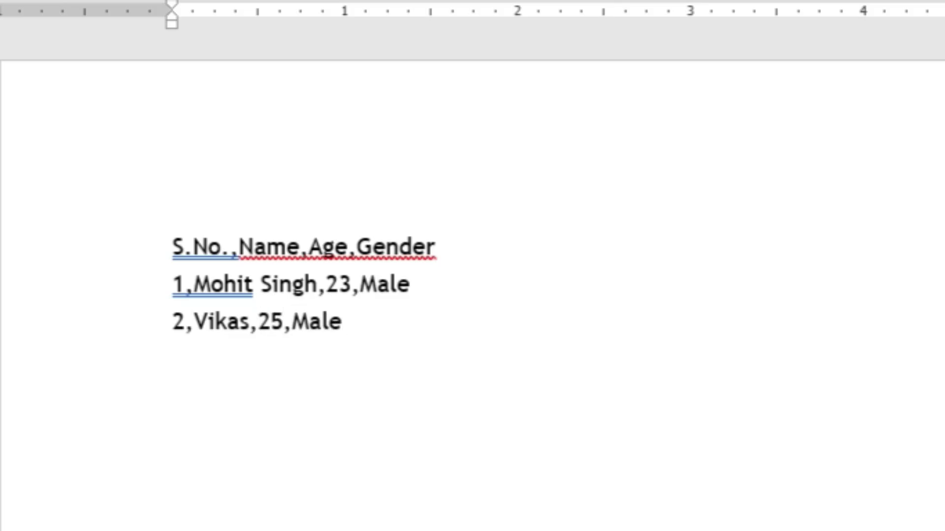
pyautogui.press('Return')
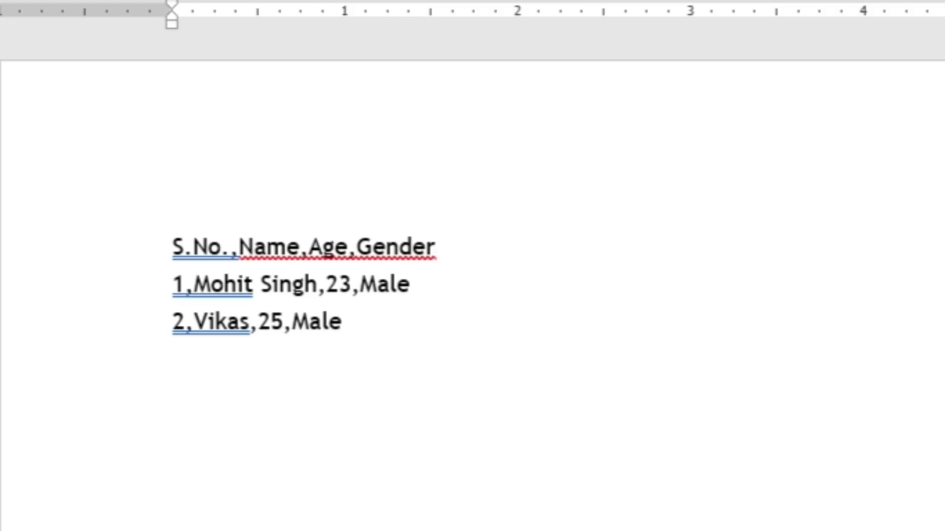
pyautogui.write('3,Lucky')
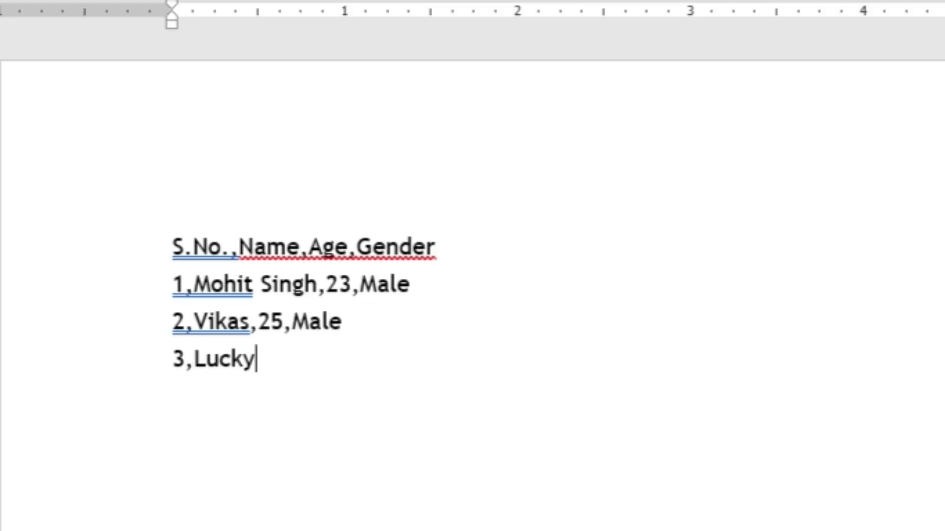
pyautogui.write(',24,')
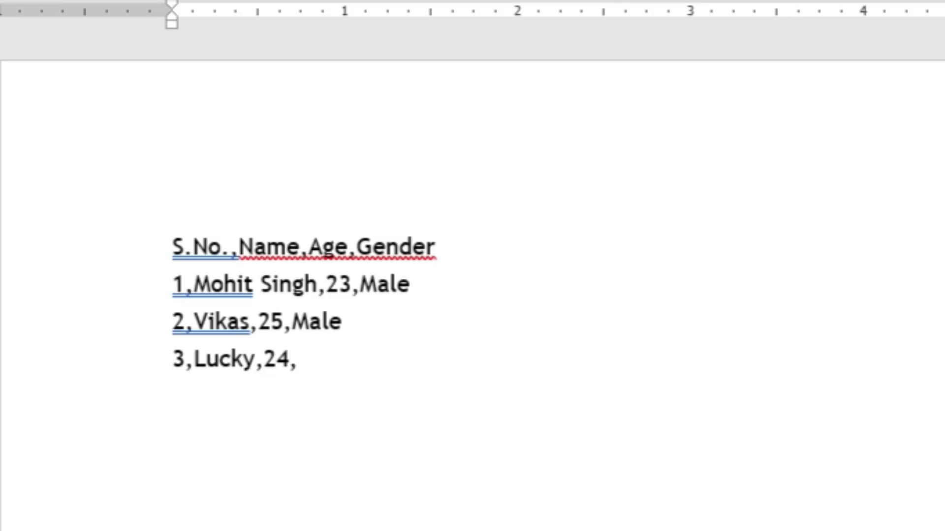
pyautogui.write('Male')
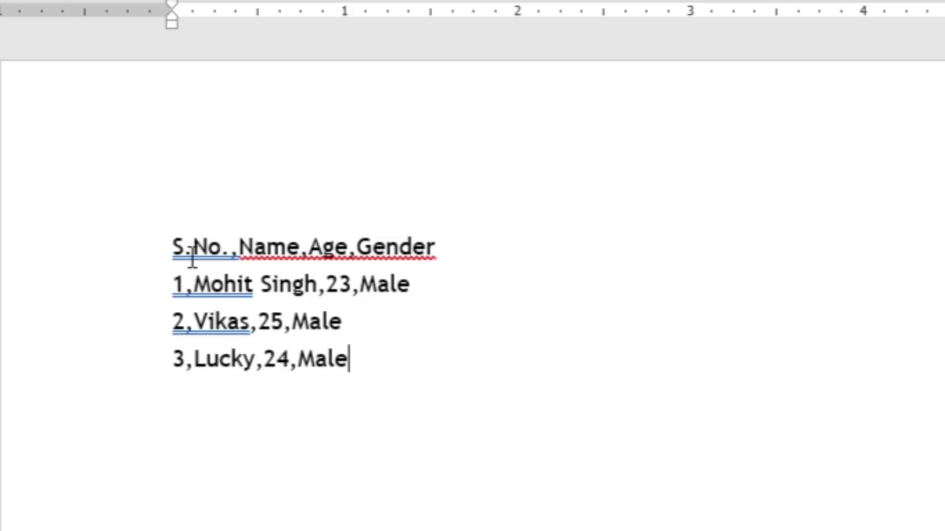
# - Convert the four selected lines to a table using Commas as the separator
pyautogui.click(159, 226)
pyautogui.moveTo(215, 248); pyautogui.dragTo(376, 369)
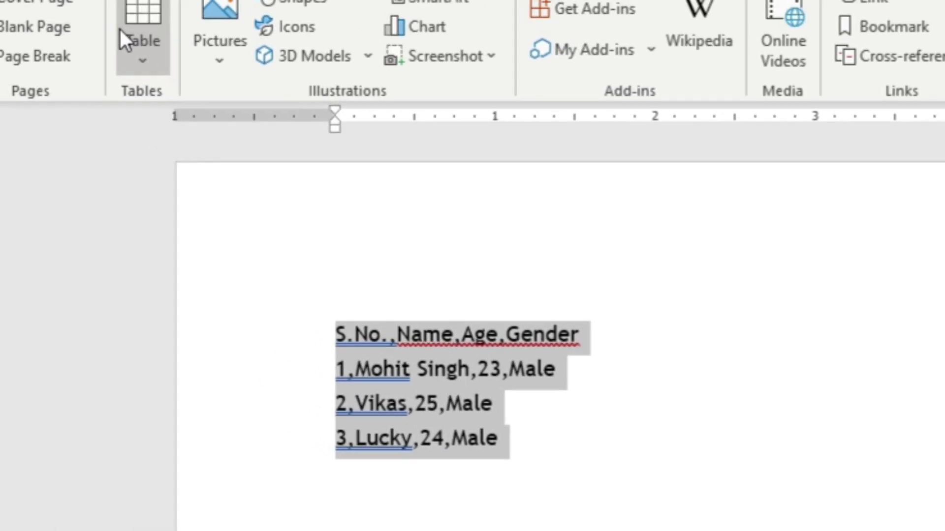
pyautogui.click(134, 35)
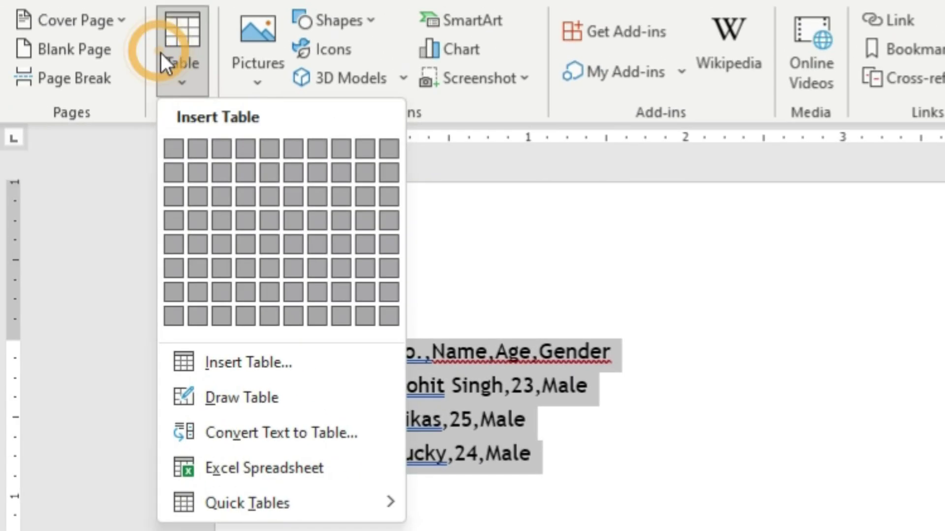
pyautogui.click(279, 431)
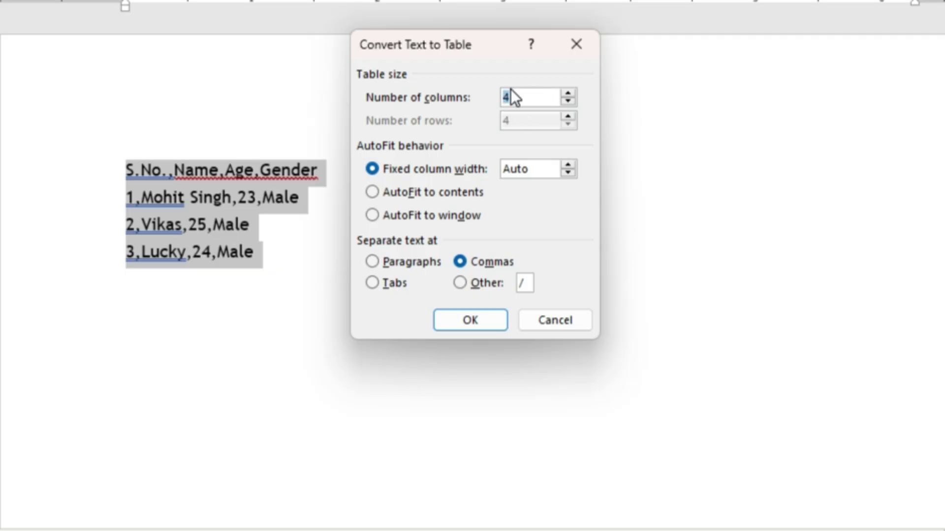
pyautogui.click(472, 318)
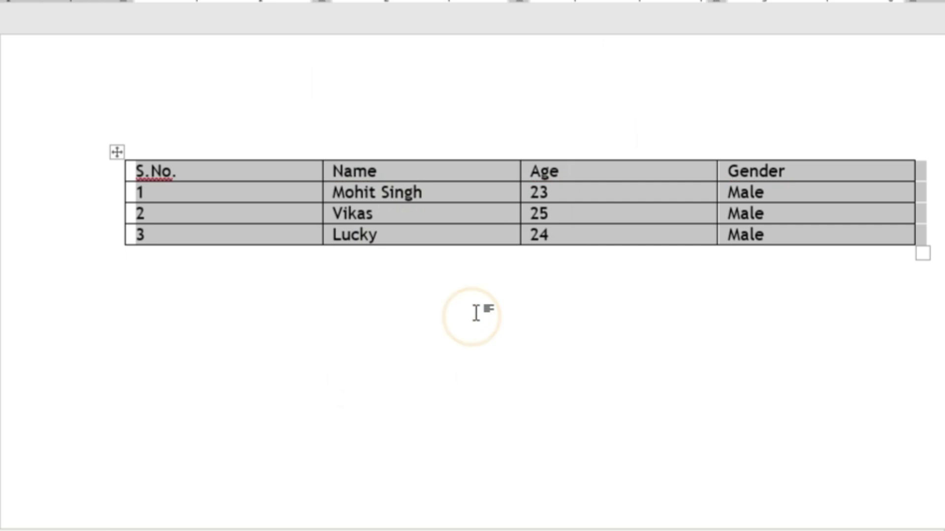
pyautogui.click(477, 310)
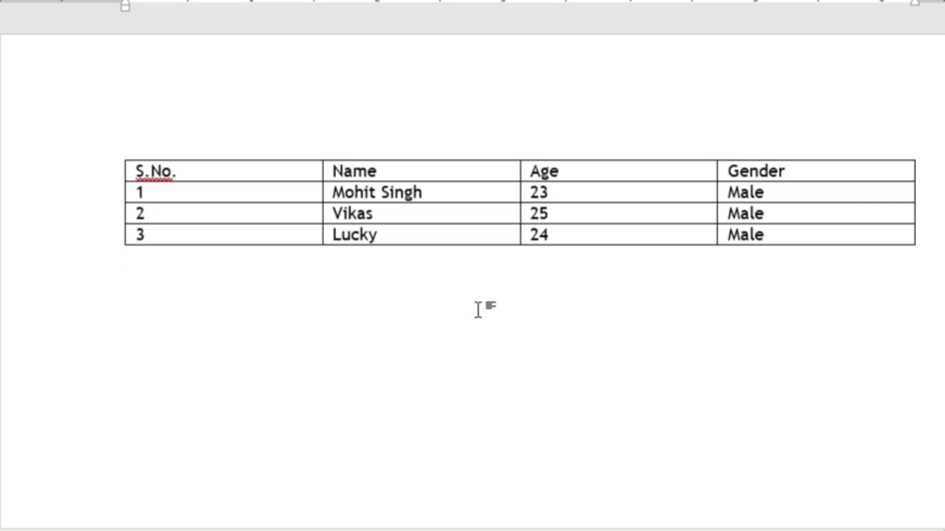
# - Delete the converted table and insert an embedded Excel Spreadsheet from the Table menu
pyautogui.hotkey('ctrl', 'a')
pyautogui.press('Delete')
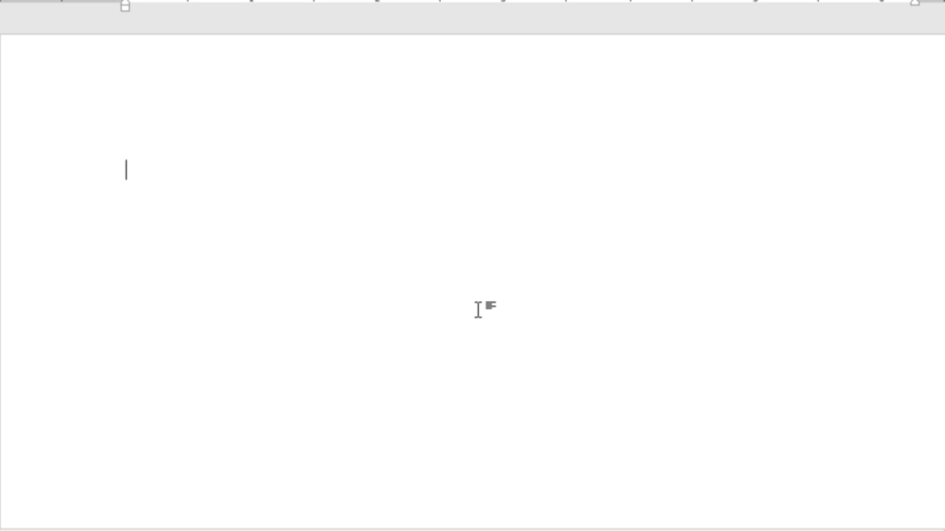
pyautogui.click(206, 3)
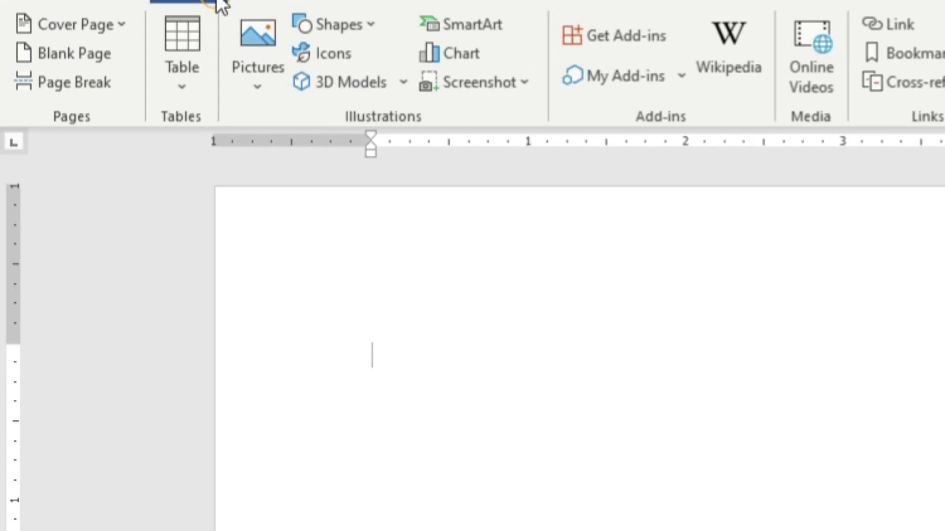
pyautogui.click(186, 73)
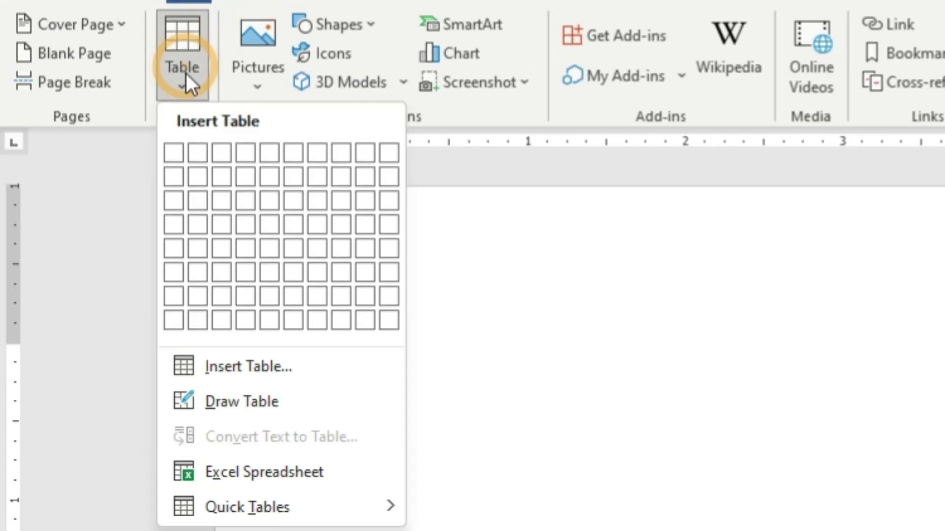
pyautogui.click(210, 486)
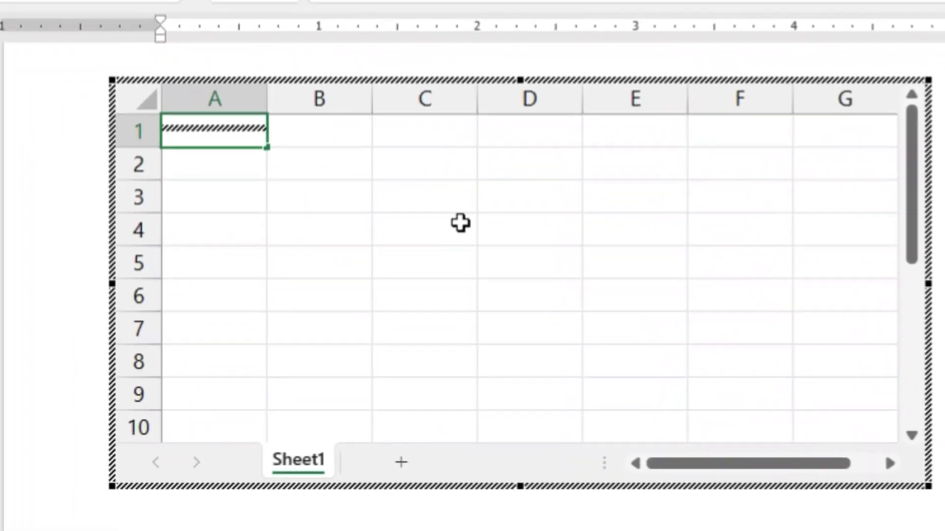
# - Enter headers Name and Marks, then five student names down column A
pyautogui.write('Name')
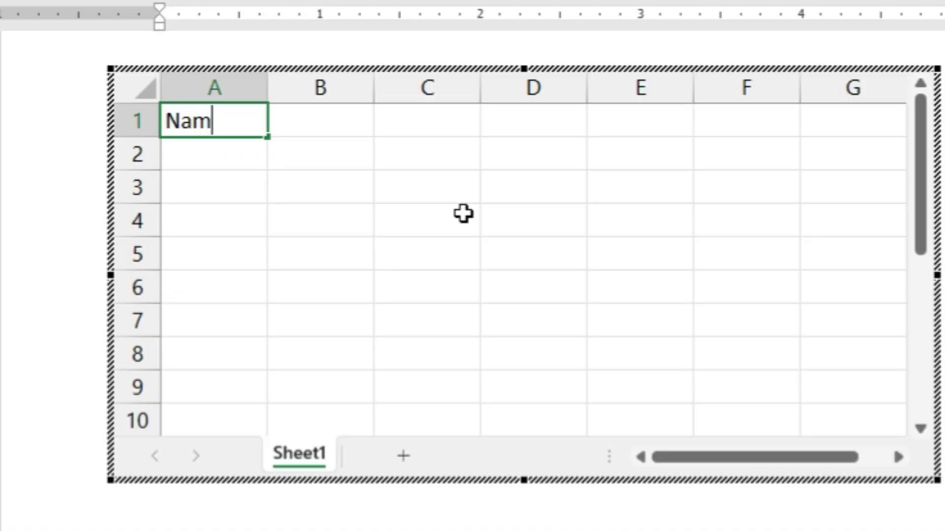
pyautogui.press('Tab')
pyautogui.write('Marks')
pyautogui.press('Return')
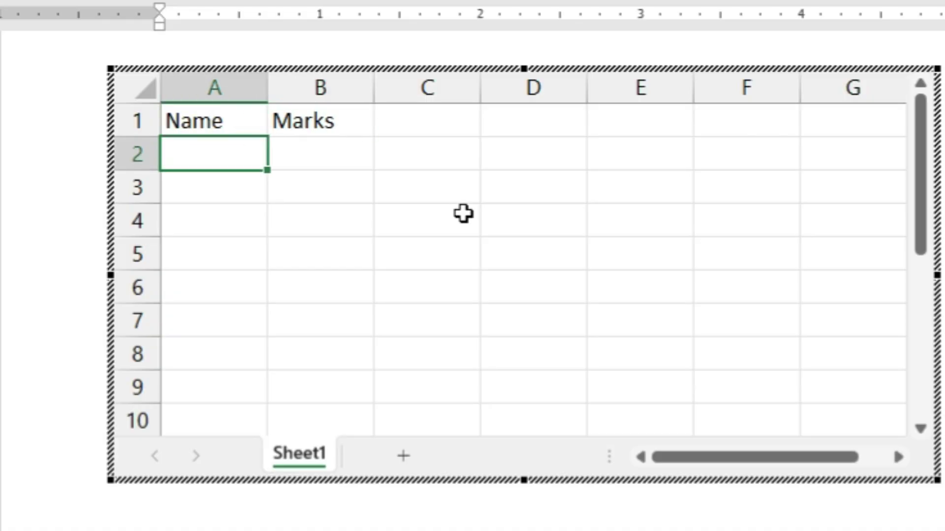
pyautogui.write('Mohit')
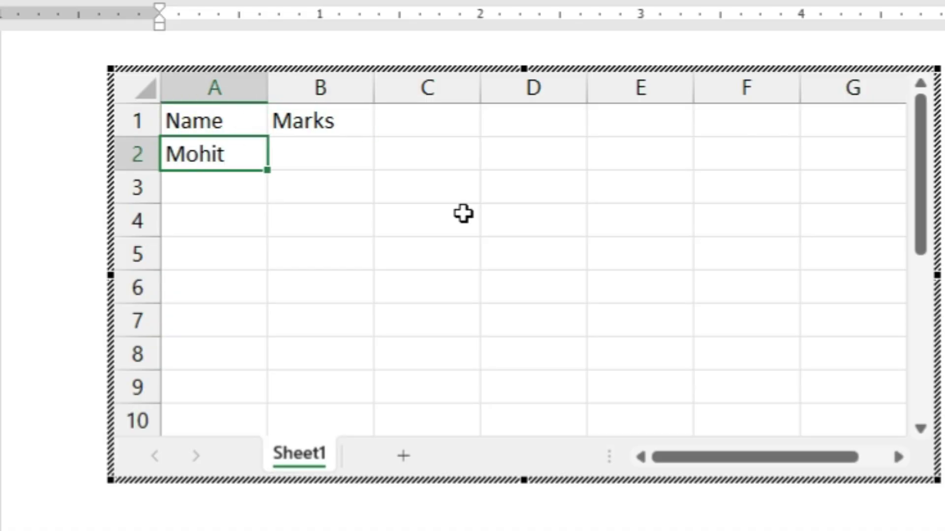
pyautogui.press('Return')
pyautogui.write('Vikas')
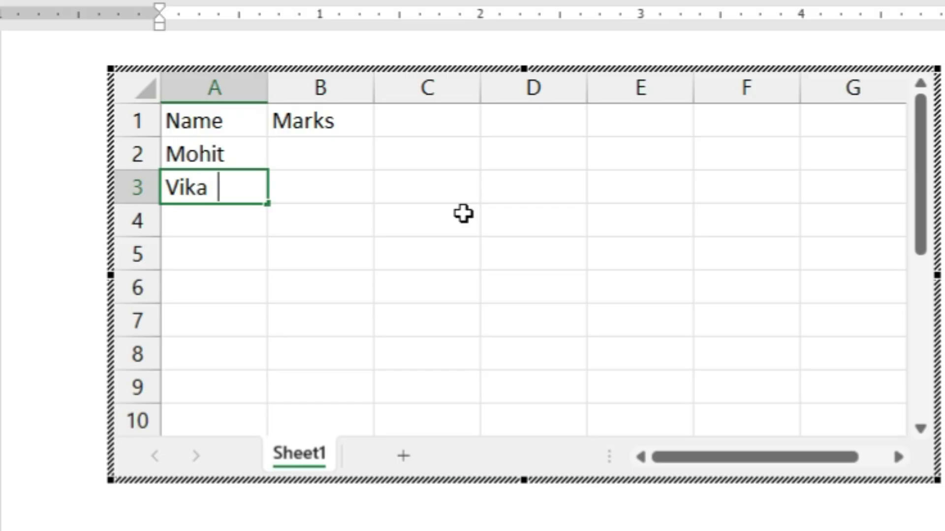
pyautogui.press('Return')
pyautogui.write('Lucky')
pyautogui.press('Return')
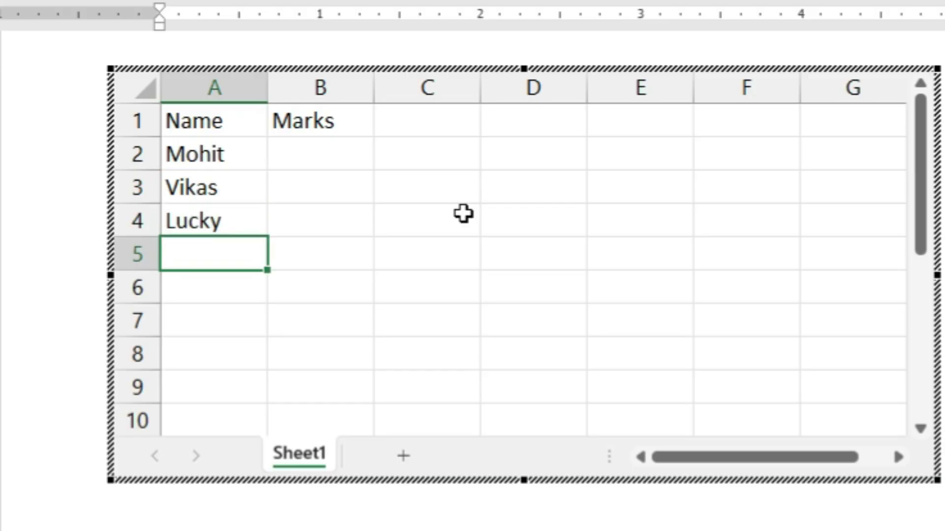
pyautogui.write('Mayank')
pyautogui.press('Return')
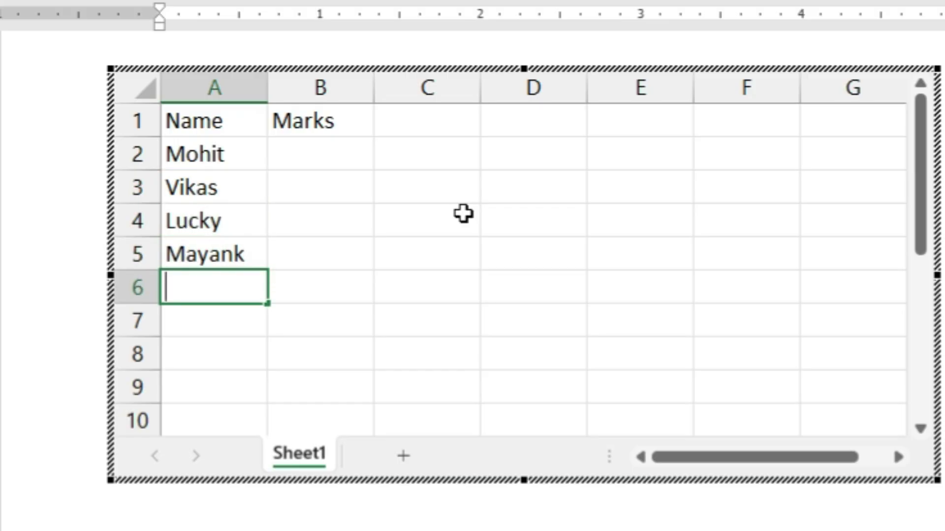
pyautogui.write('Prithvi')
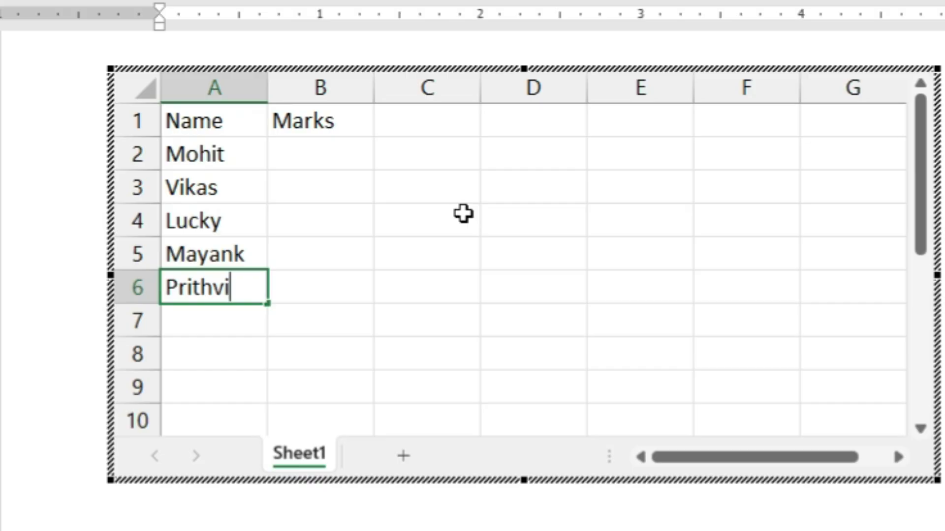
pyautogui.press('Return')
# - Enter marks 99, 89, 56, 34 and 66 in column B
pyautogui.press('Right')
pyautogui.press('Up')
pyautogui.press('Up')
pyautogui.press('Up')
pyautogui.press('Up')
pyautogui.press('Up')
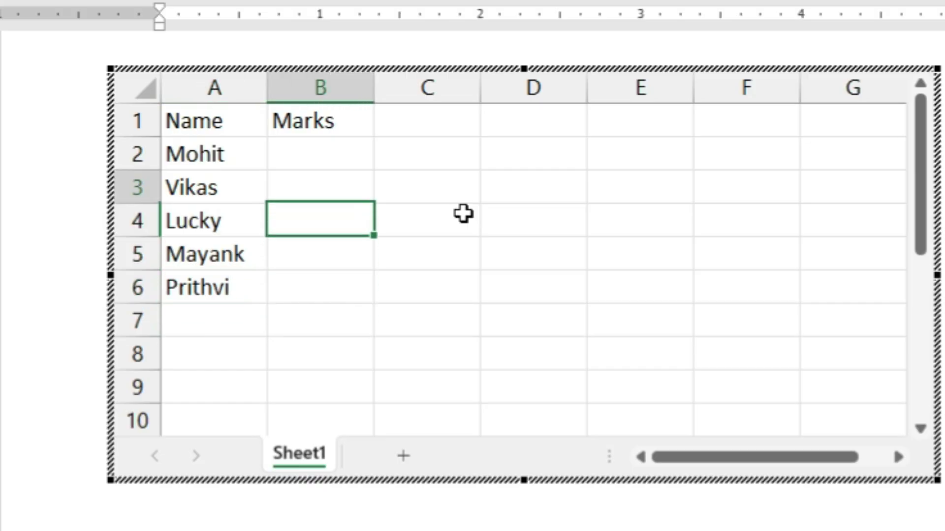
pyautogui.write('99')
pyautogui.press('Return')
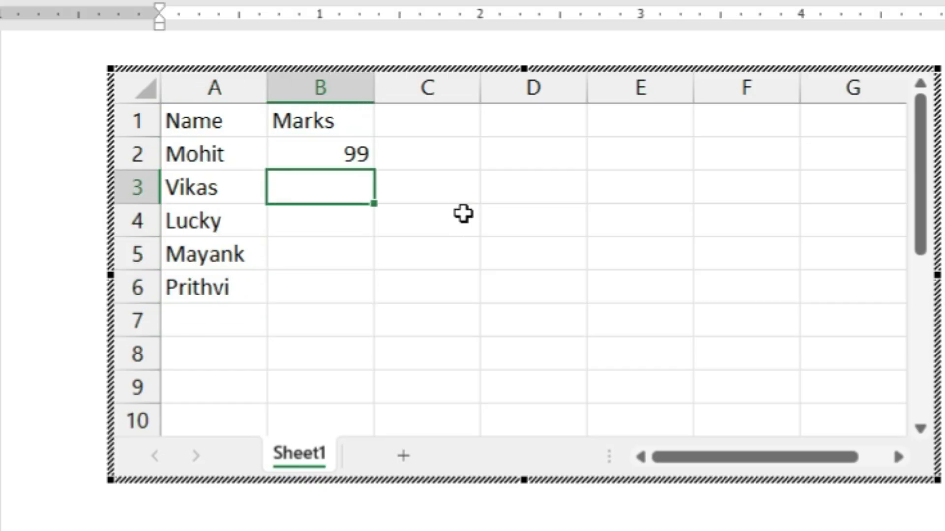
pyautogui.write('89')
pyautogui.press('Return')
pyautogui.write('56')
pyautogui.press('Return')
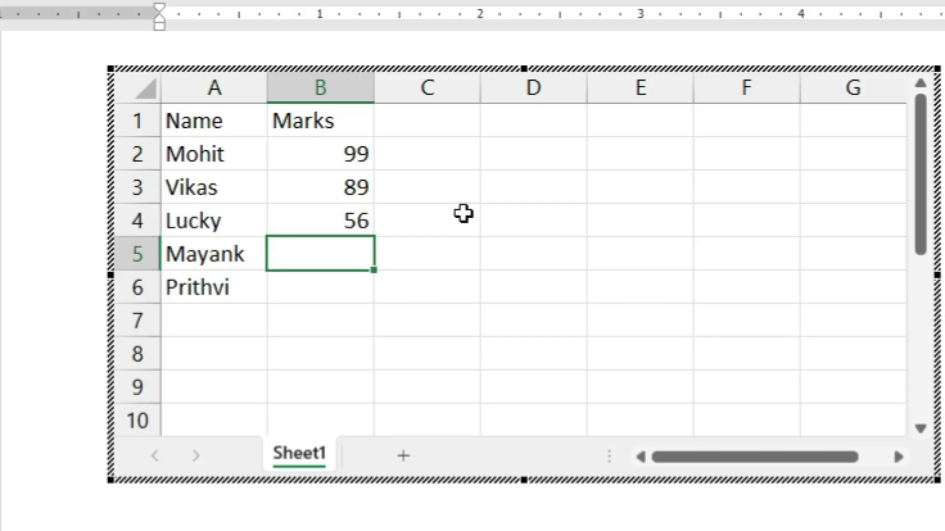
pyautogui.write('34')
pyautogui.press('Return')
pyautogui.write('66')
pyautogui.press('Return')
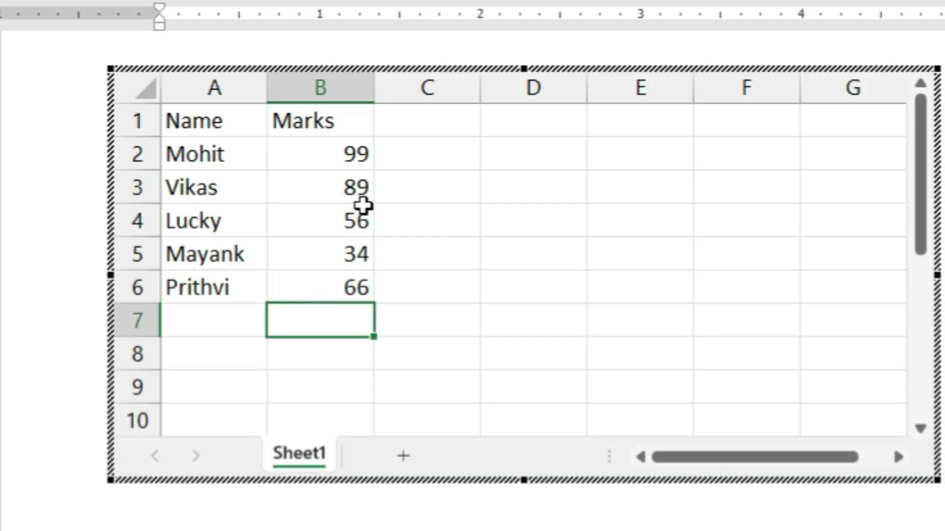
# - Give header cells A1:B1 a yellow fill, bold text and the Aharoni font
pyautogui.moveTo(215, 116); pyautogui.dragTo(290, 126)
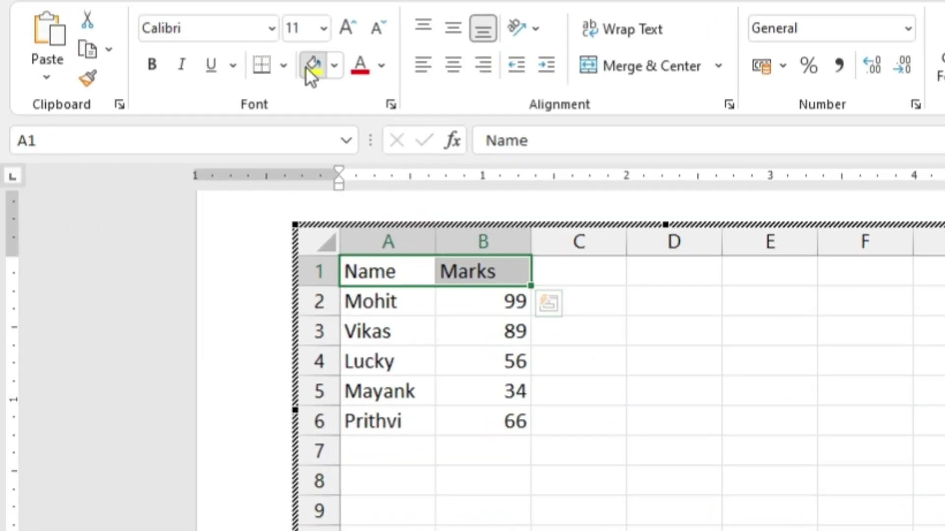
pyautogui.click(305, 66)
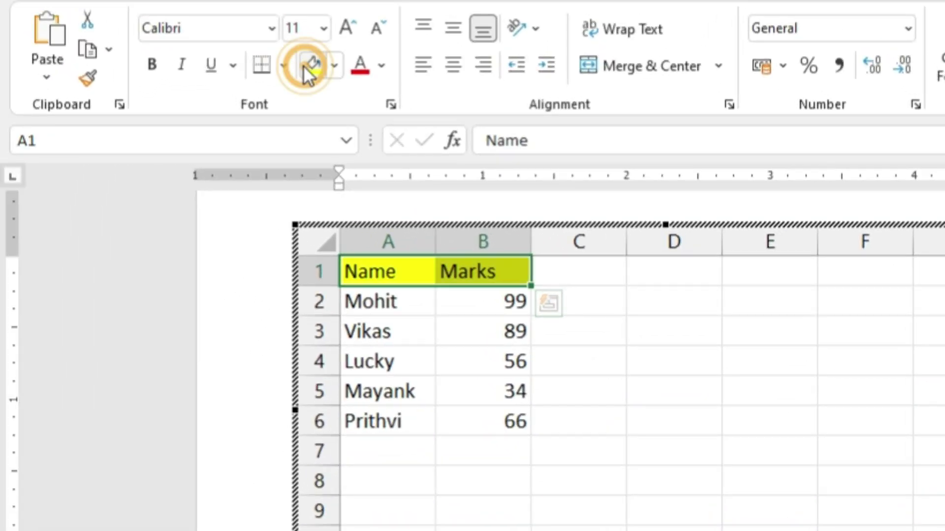
pyautogui.click(157, 64)
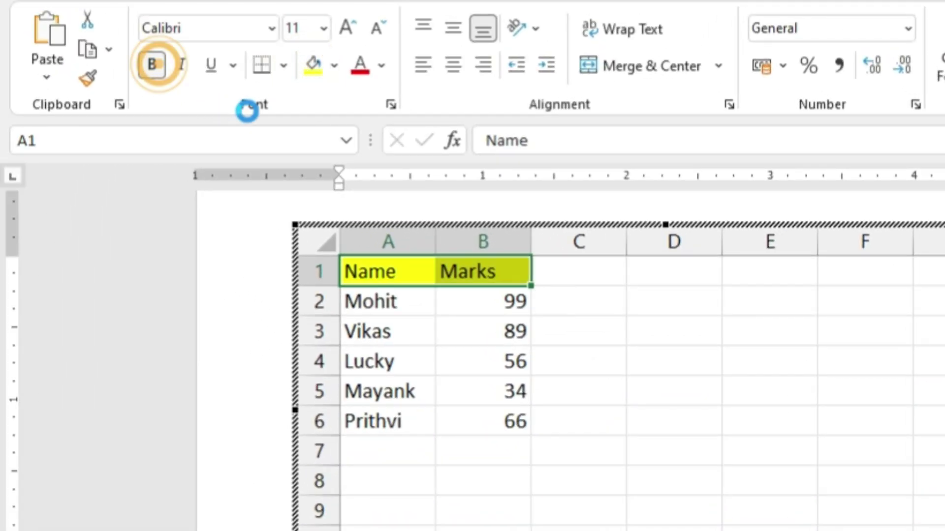
pyautogui.click(273, 27)
# - Apply the Aharoni font to the headers and widen columns A and B
pyautogui.click(264, 226)
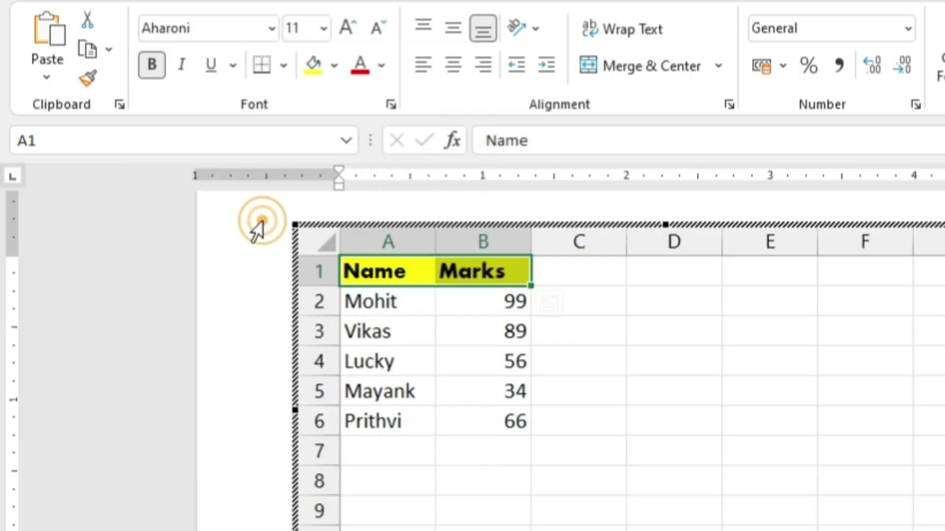
pyautogui.moveTo(434, 249); pyautogui.dragTo(477, 262)
pyautogui.moveTo(572, 243); pyautogui.dragTo(612, 243)
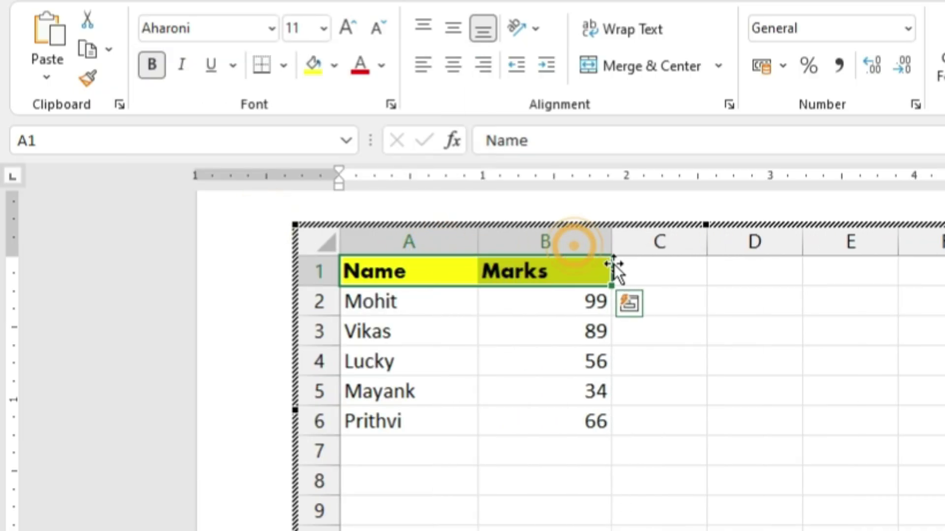
# - Add a 'Total' label in A7 and make row A7:B7 bold with yellow fill
pyautogui.click(411, 446)
pyautogui.write('Total')
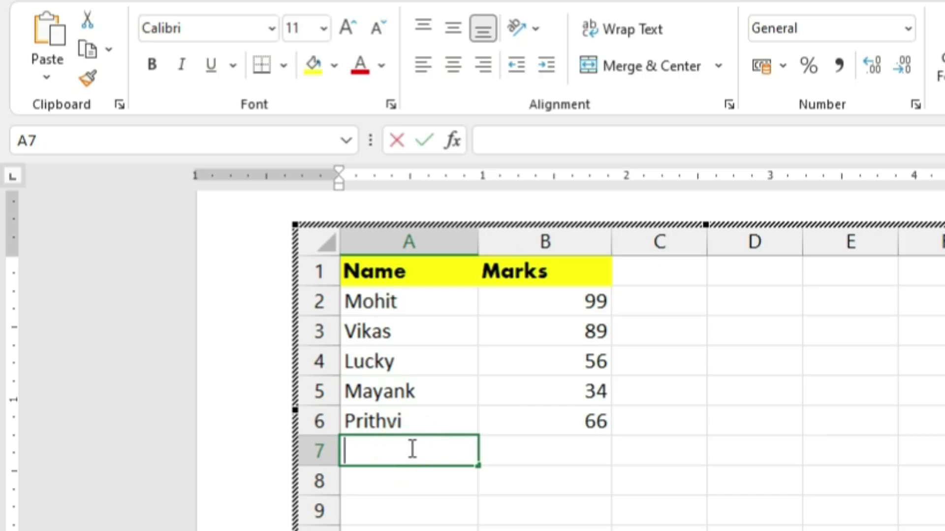
pyautogui.press('Tab')
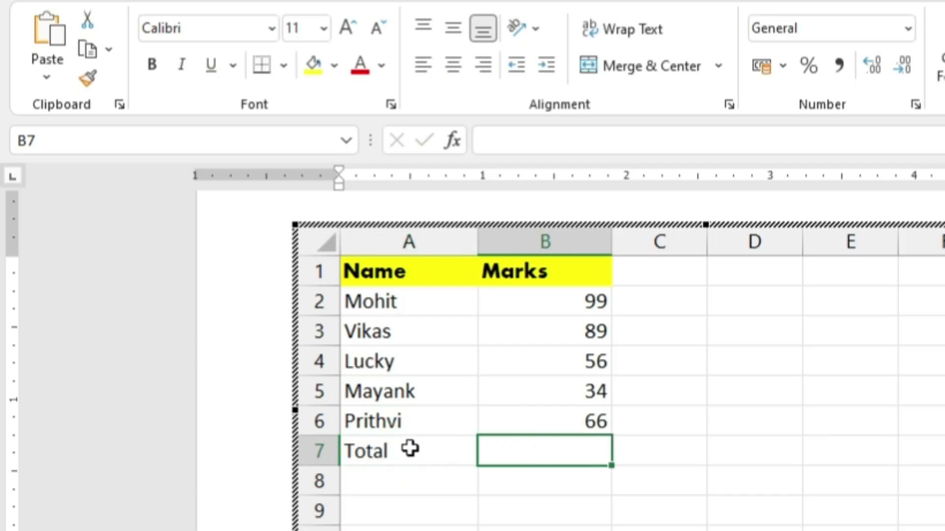
pyautogui.moveTo(386, 453); pyautogui.dragTo(522, 450)
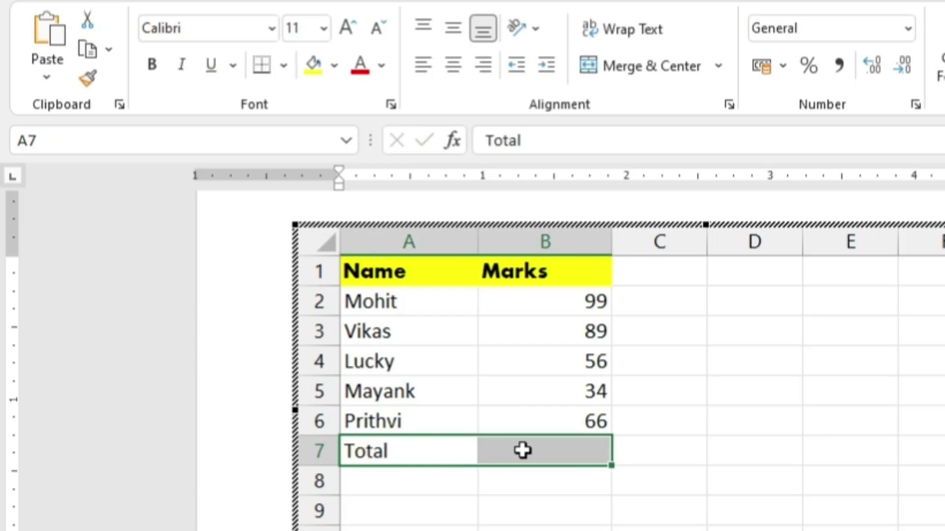
pyautogui.hotkey('ctrl', 'b')
pyautogui.click(523, 451)
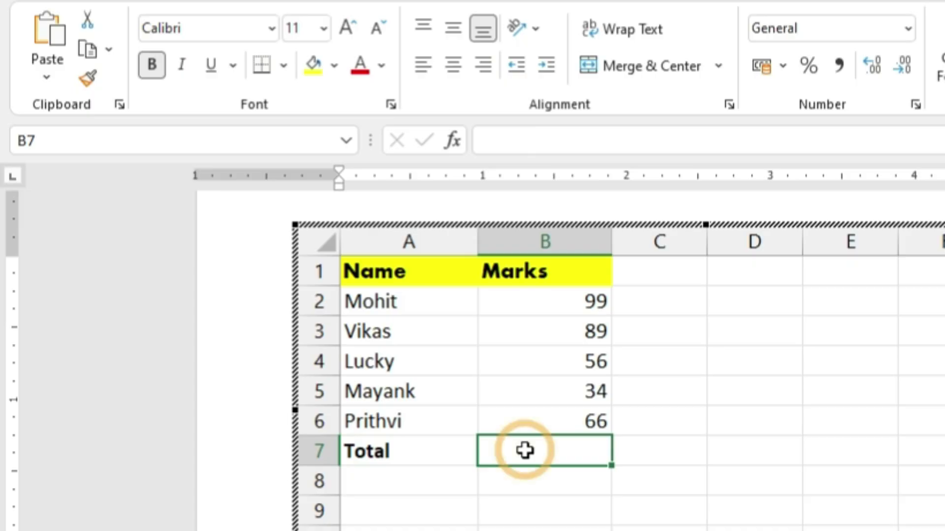
pyautogui.moveTo(383, 449); pyautogui.dragTo(544, 453)
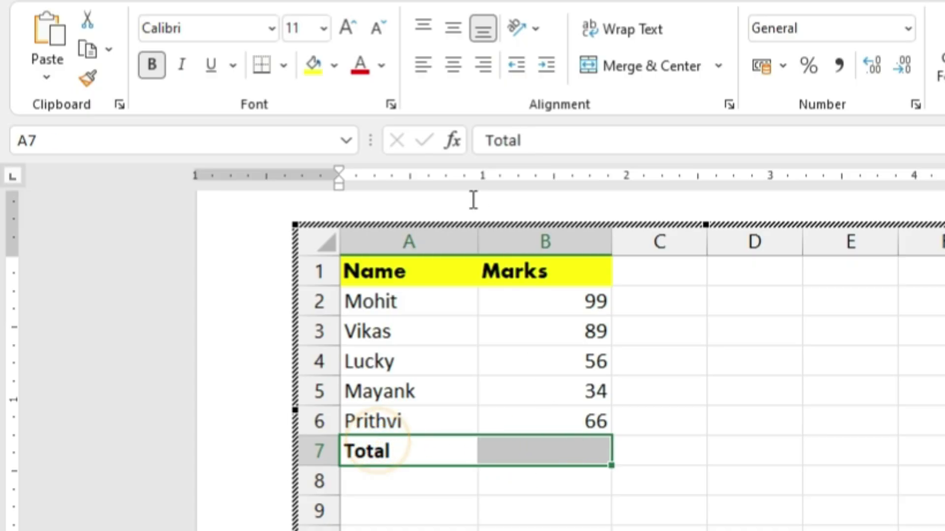
pyautogui.click(319, 63)
# - Enter =SUM(B2:B6) in B7 for a total of 344 and narrow the sheet to column C
pyautogui.click(562, 449)
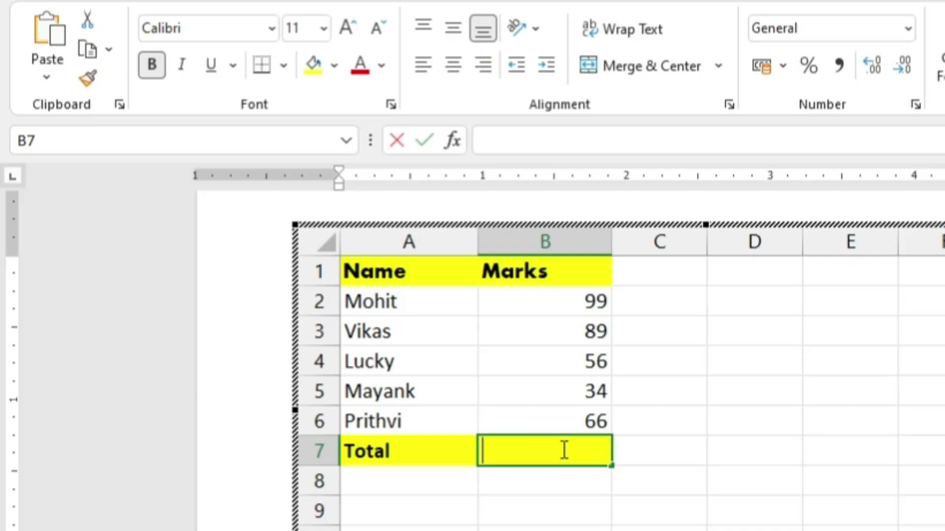
pyautogui.write('=sum')
pyautogui.press('Tab')
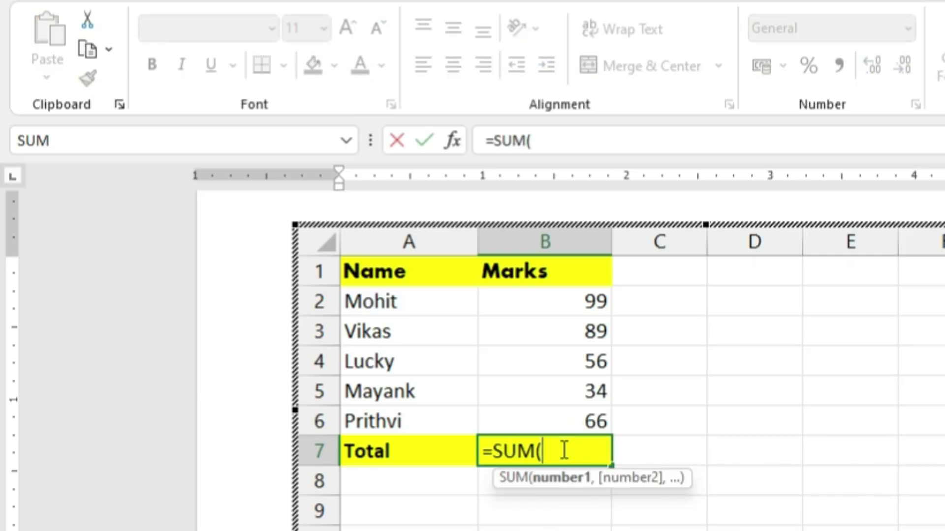
pyautogui.moveTo(571, 300); pyautogui.dragTo(572, 417)
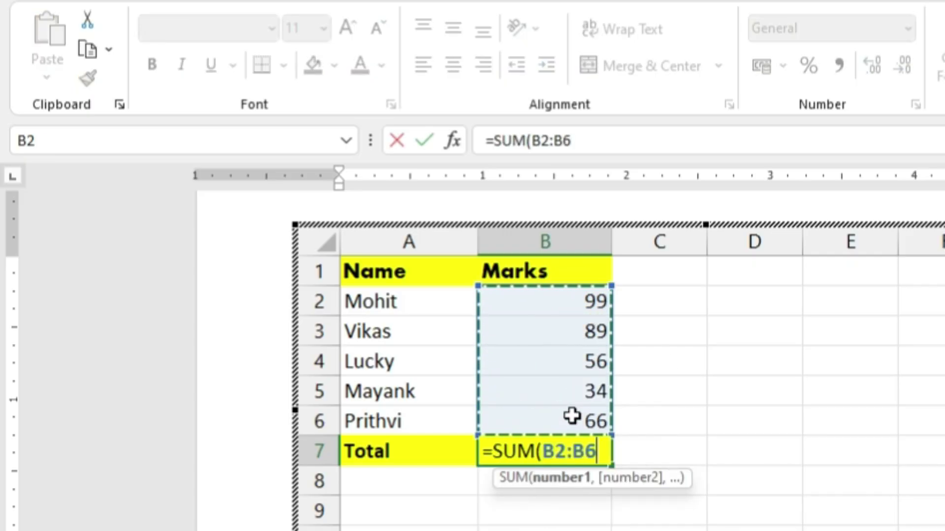
pyautogui.write(')')
pyautogui.press('Return')
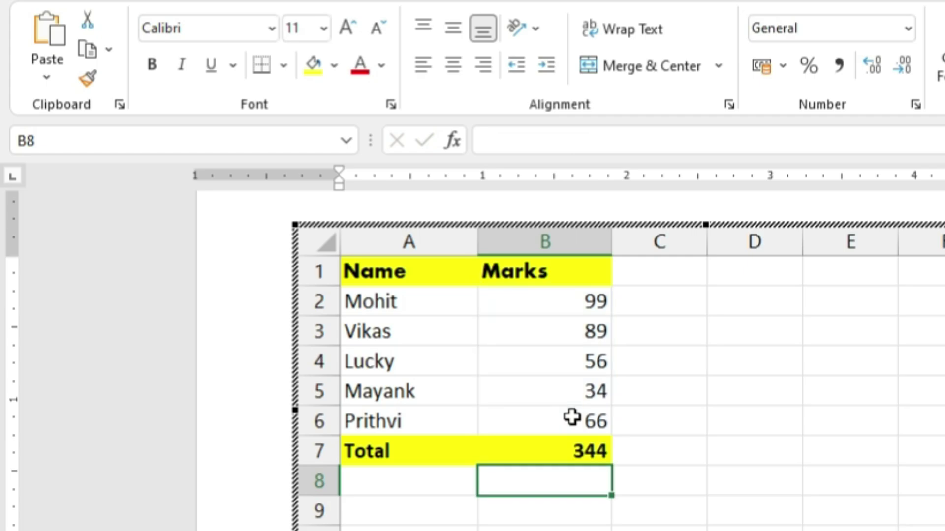
pyautogui.click(660, 443)
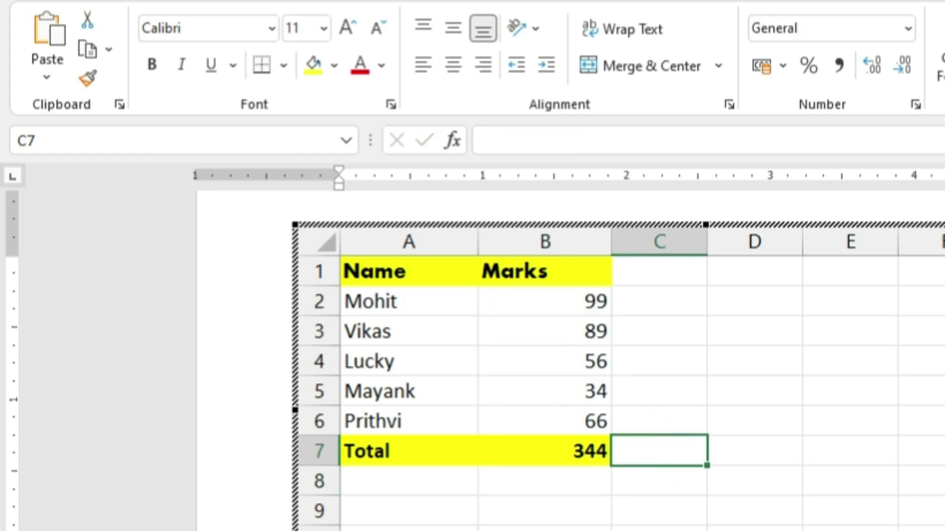
pyautogui.moveTo(942, 451); pyautogui.dragTo(705, 483)
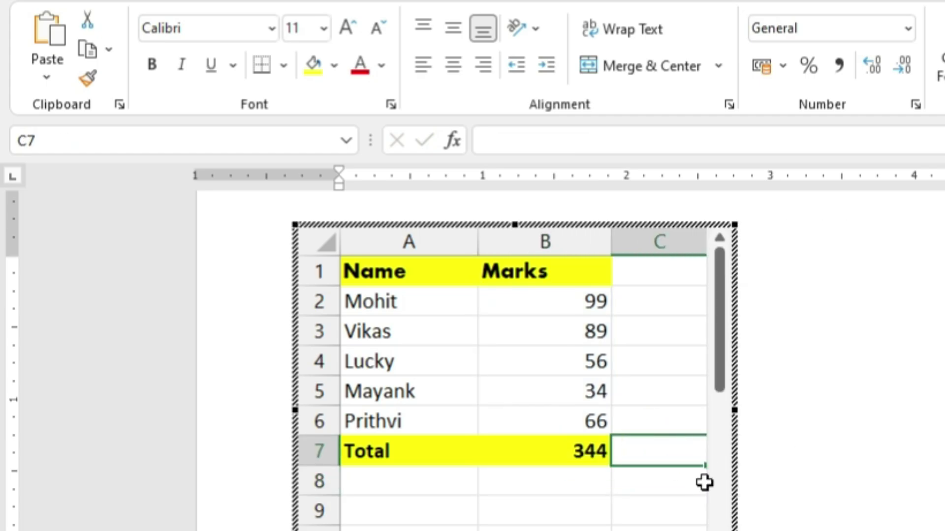
# - Trim the embedded sheet to end after column B and row 7, then return to the page
pyautogui.moveTo(735, 413); pyautogui.dragTo(639, 412)
pyautogui.moveTo(468, 530); pyautogui.dragTo(468, 507)
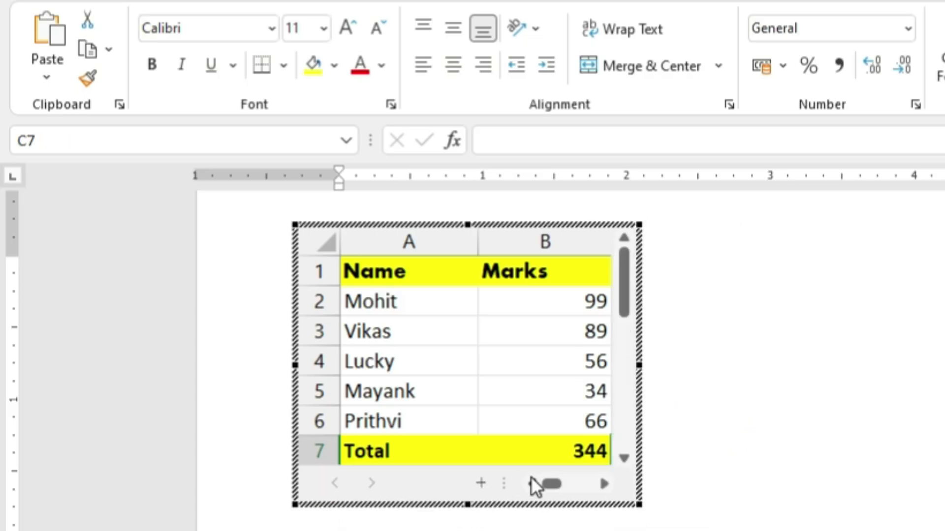
pyautogui.click(679, 438)
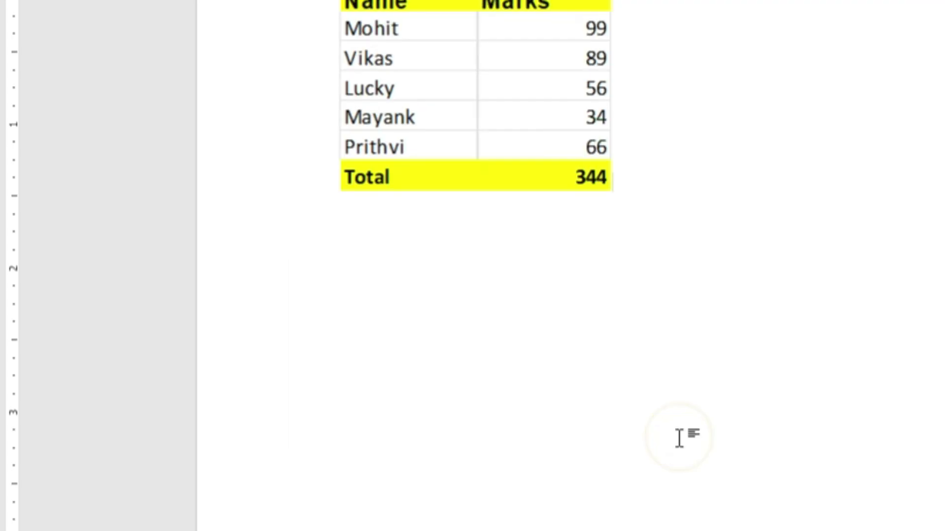
# - Select the embedded marks table, enlarge it, then delete it
pyautogui.scroll(2, 679, 438)
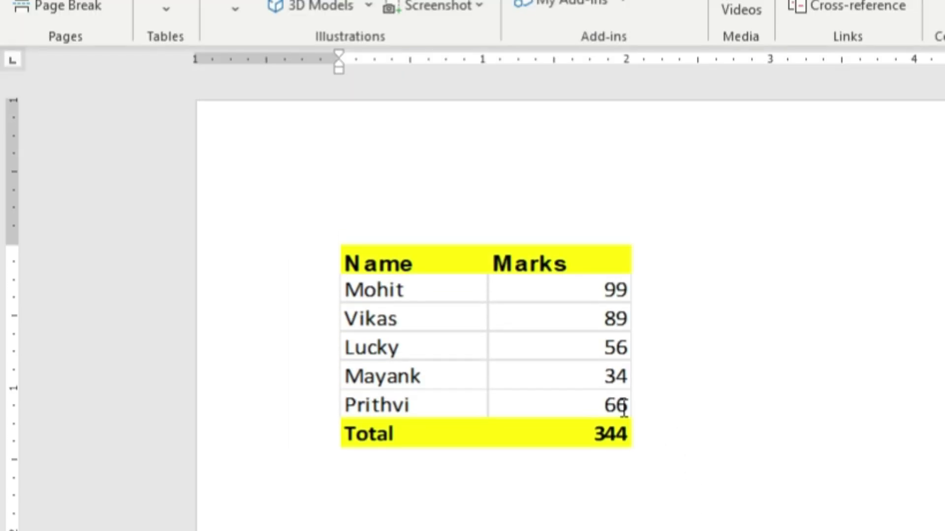
pyautogui.click(575, 377)
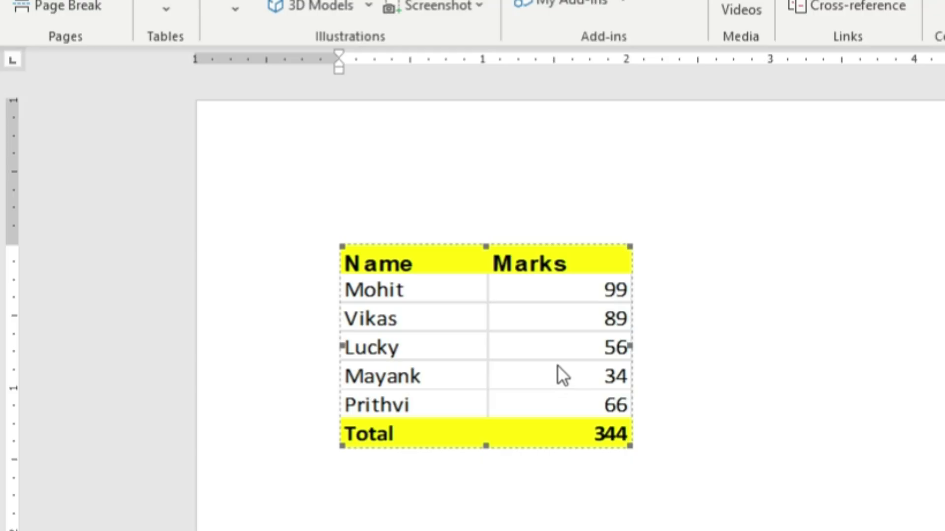
pyautogui.moveTo(631, 445); pyautogui.dragTo(679, 506)
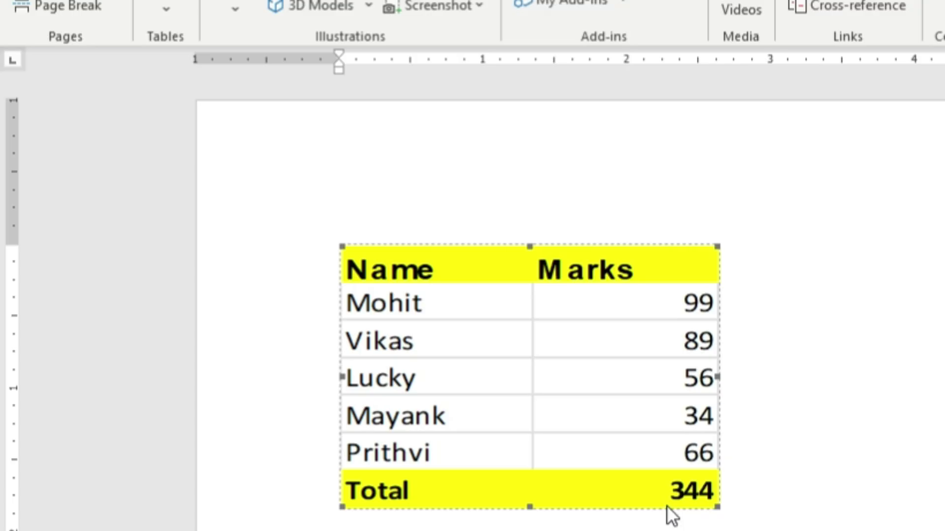
pyautogui.press('Delete')
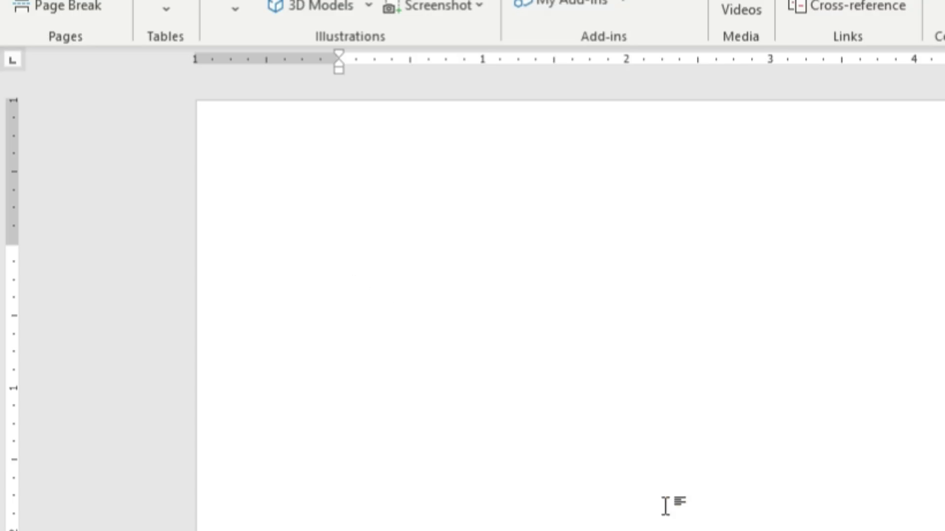
# - Insert the Calendar 4 quick table from the Quick Tables gallery
pyautogui.click(168, 7)
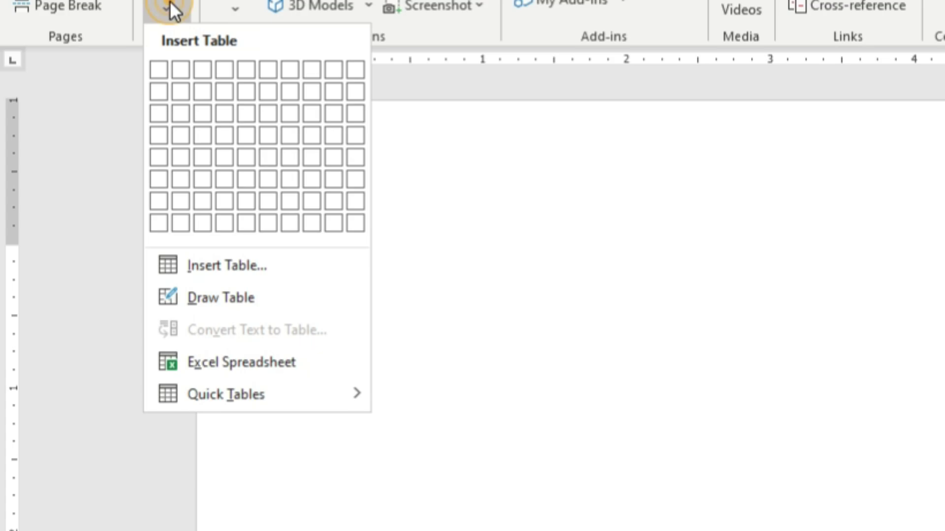
pyautogui.click(226, 405)
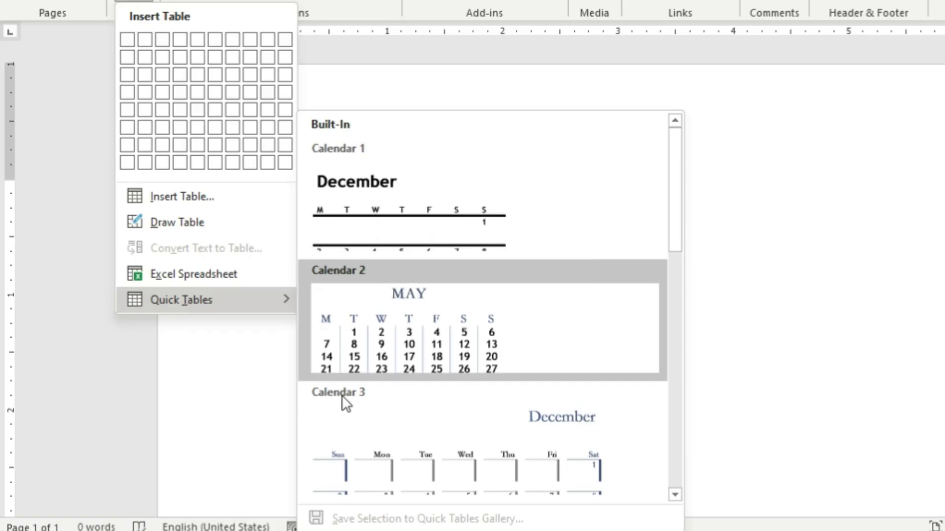
pyautogui.moveTo(671, 144); pyautogui.dragTo(710, 223)
pyautogui.scroll(-3, 684, 227)
pyautogui.click(420, 299)
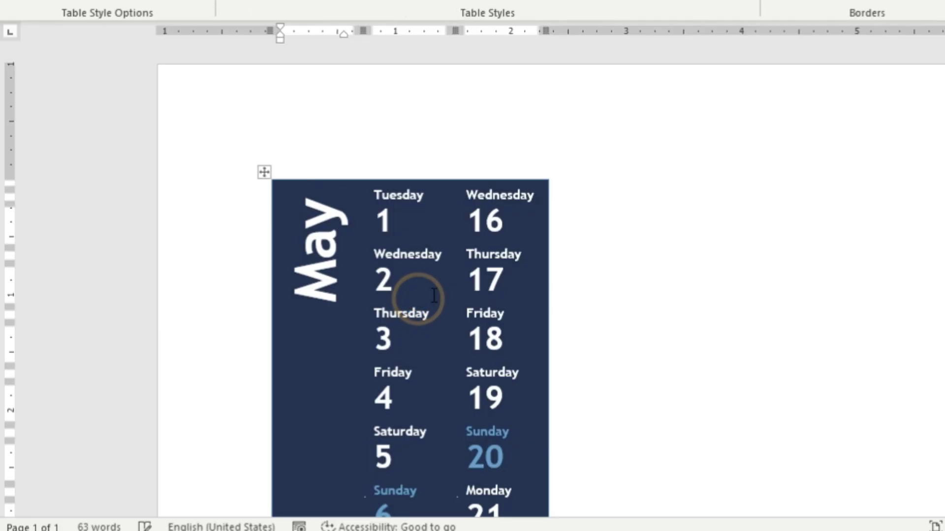
# - Select everything in the document with Ctrl+A and delete the May calendar table
pyautogui.scroll(-10, 3, 125)
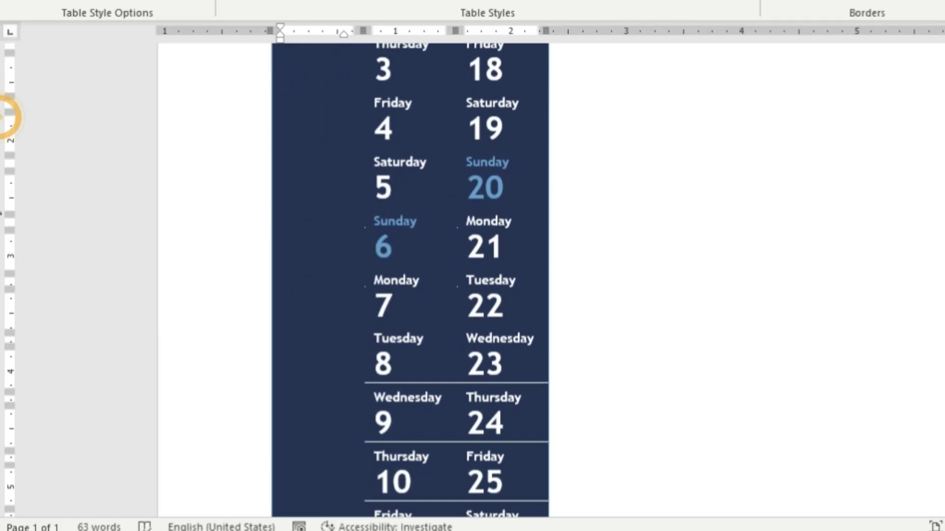
pyautogui.scroll(5, 409, 280)
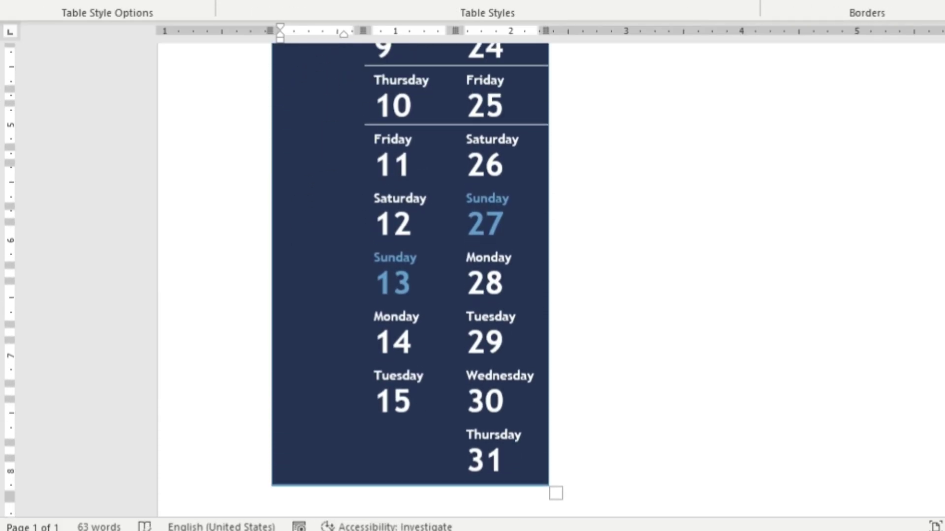
pyautogui.scroll(6, 410, 281)
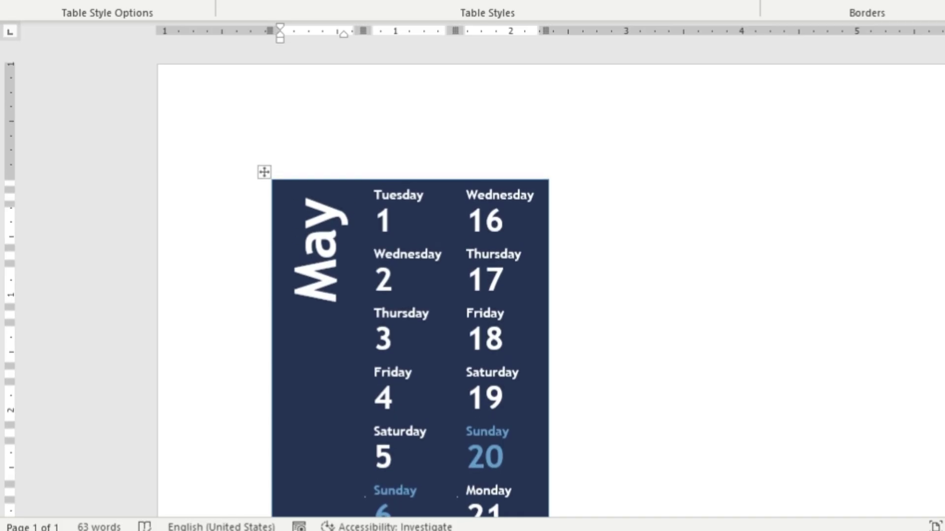
pyautogui.click(408, 366)
pyautogui.hotkey('ctrl', 'a')
pyautogui.press('Delete')
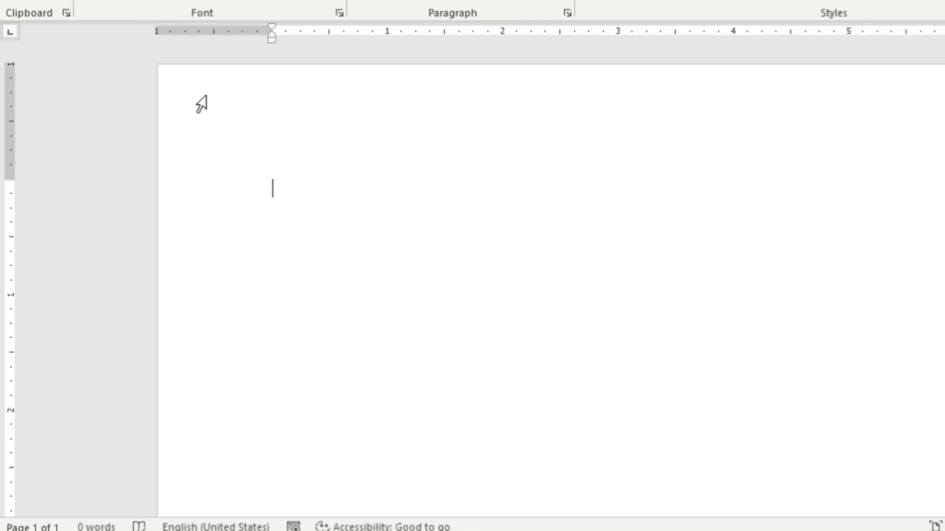
# - Insert the Double Table quick table listing Greek letter names with upper and lowercase forms
pyautogui.click(221, 4)
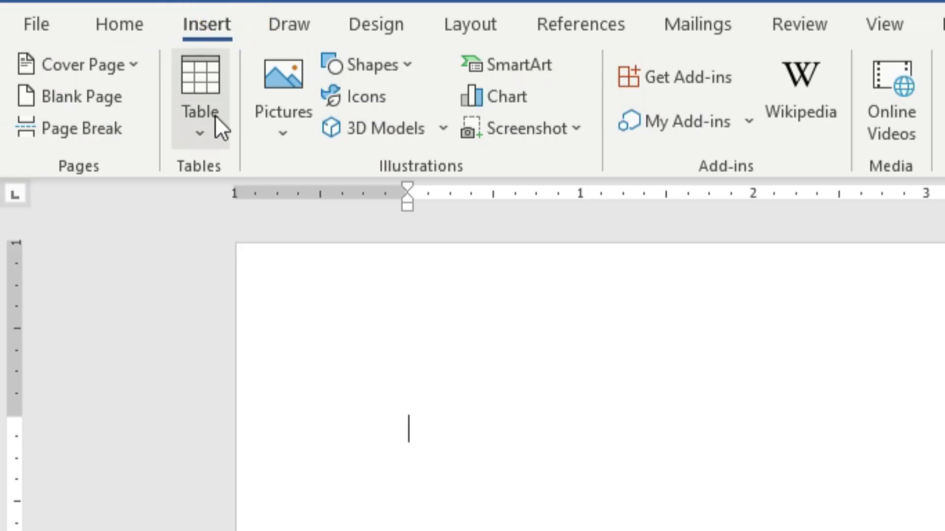
pyautogui.click(199, 83)
pyautogui.moveTo(257, 447)
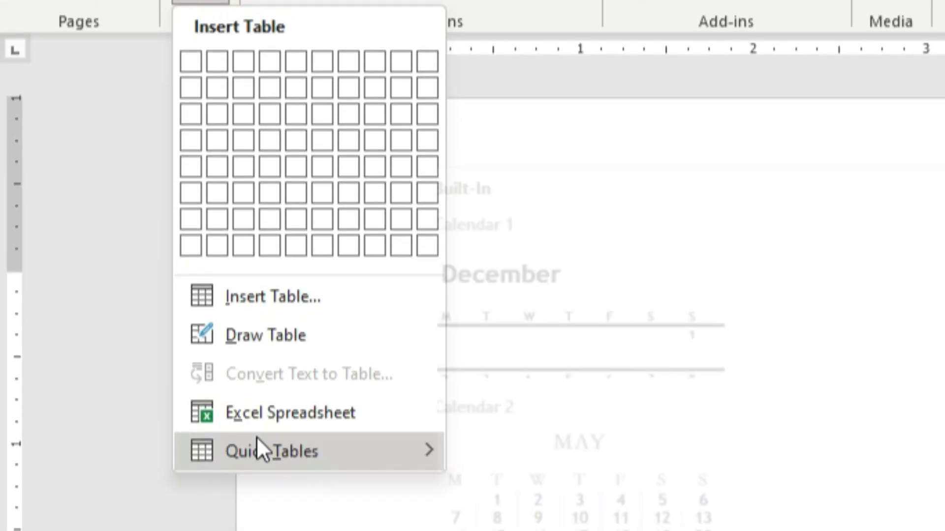
pyautogui.scroll(-10, 704, 349)
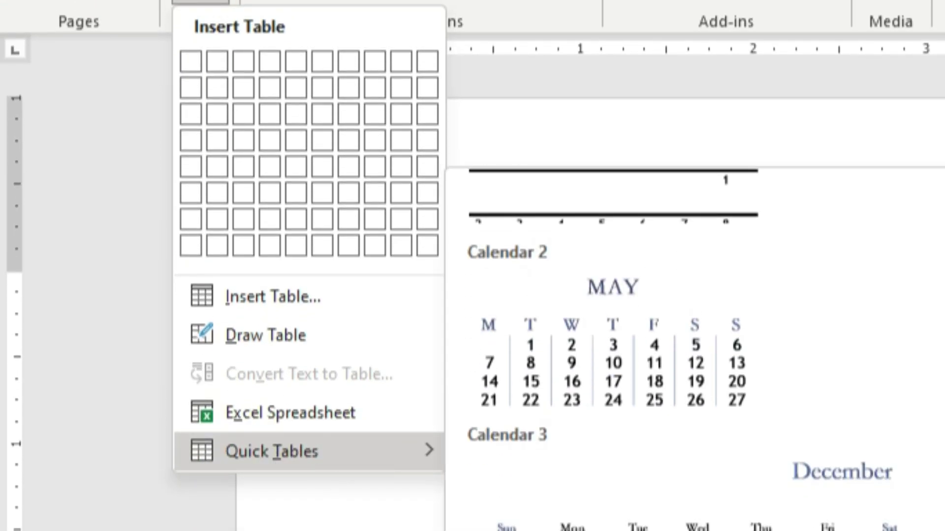
pyautogui.click(922, 453)
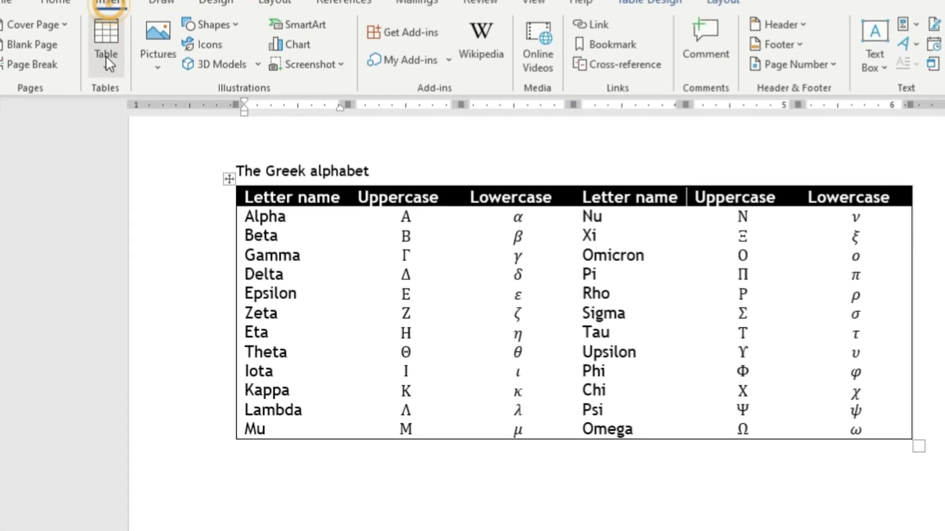
# - Open and dismiss the table options, view the Layout tools, then return to Table Design
pyautogui.click(105, 49)
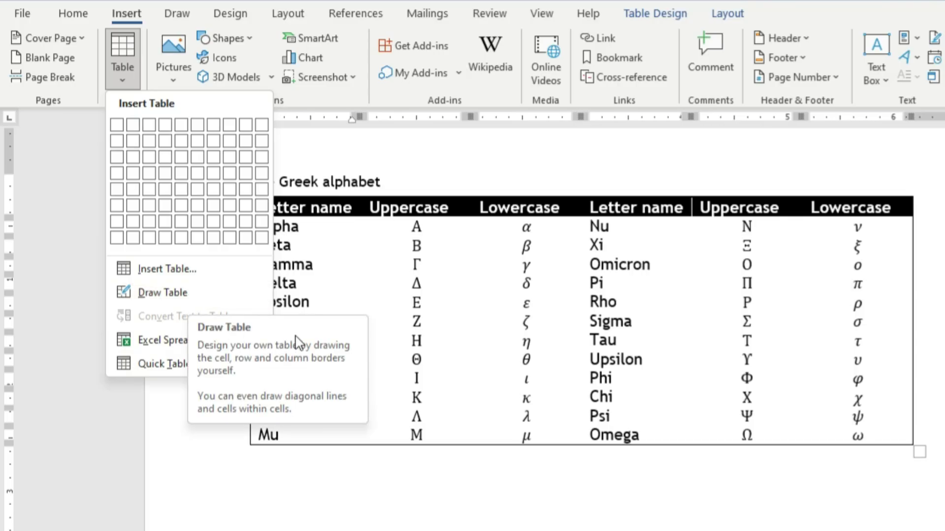
pyautogui.click(397, 291)
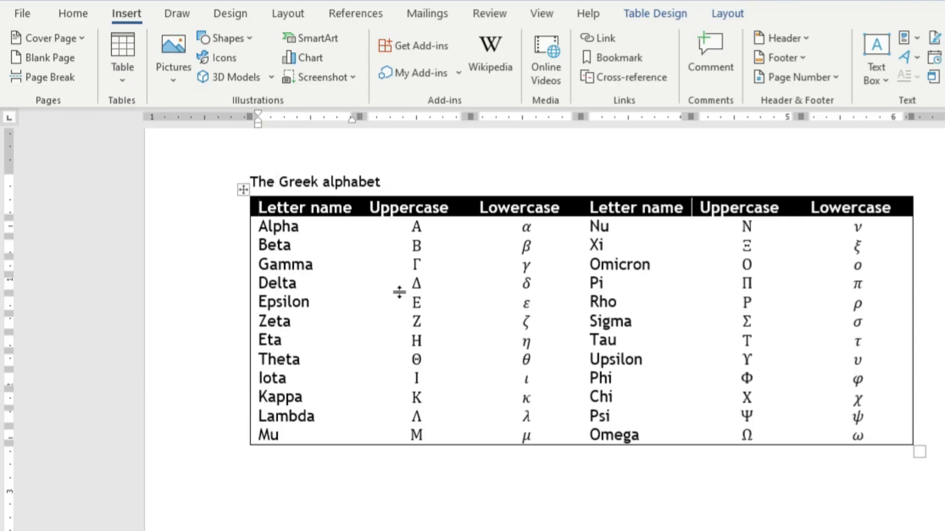
pyautogui.click(638, 23)
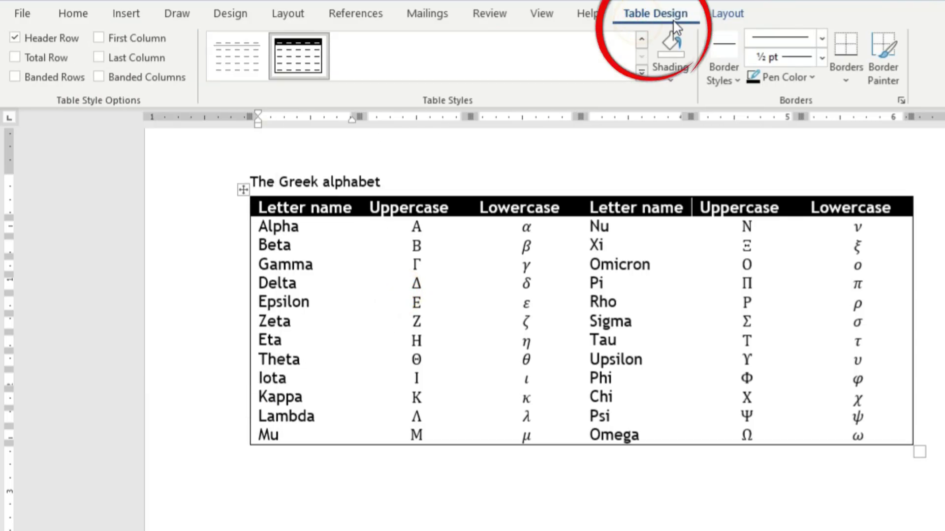
pyautogui.click(711, 22)
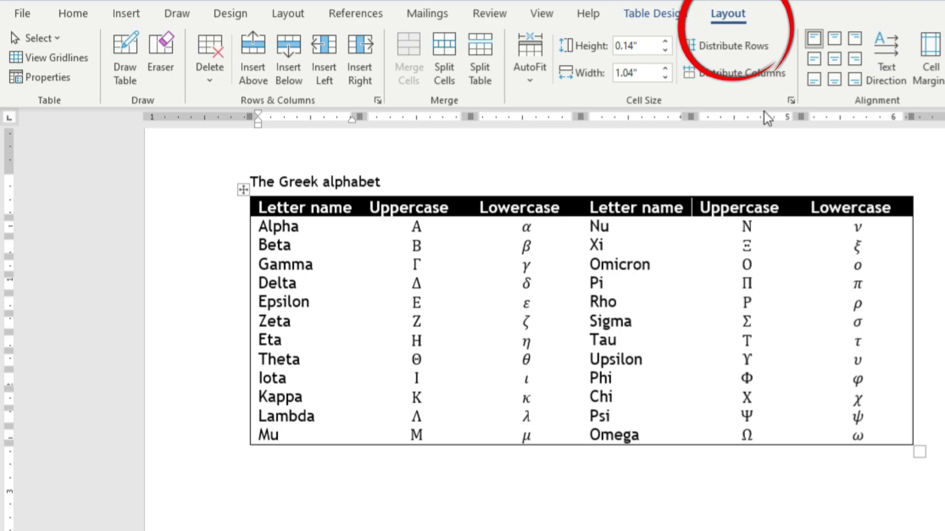
pyautogui.click(650, 23)
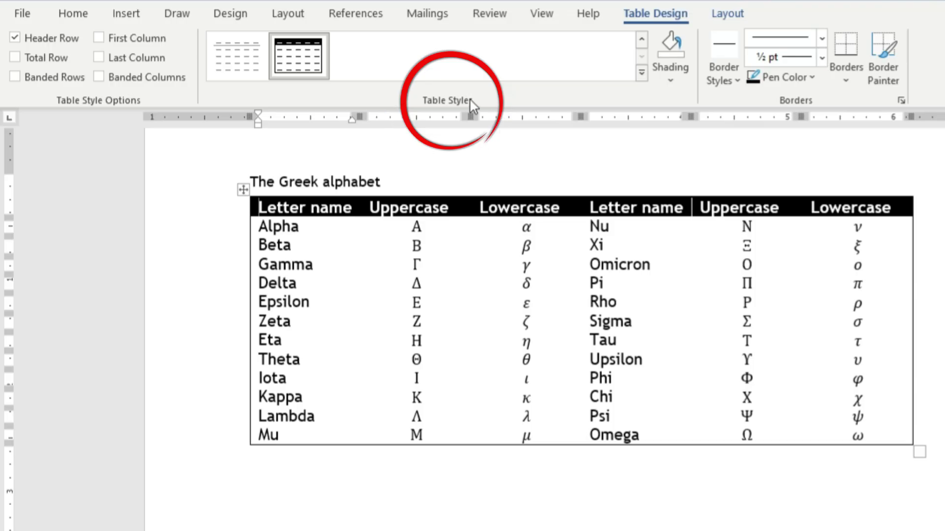
# - Apply the teal grid style from the expanded Table Styles gallery
pyautogui.click(641, 72)
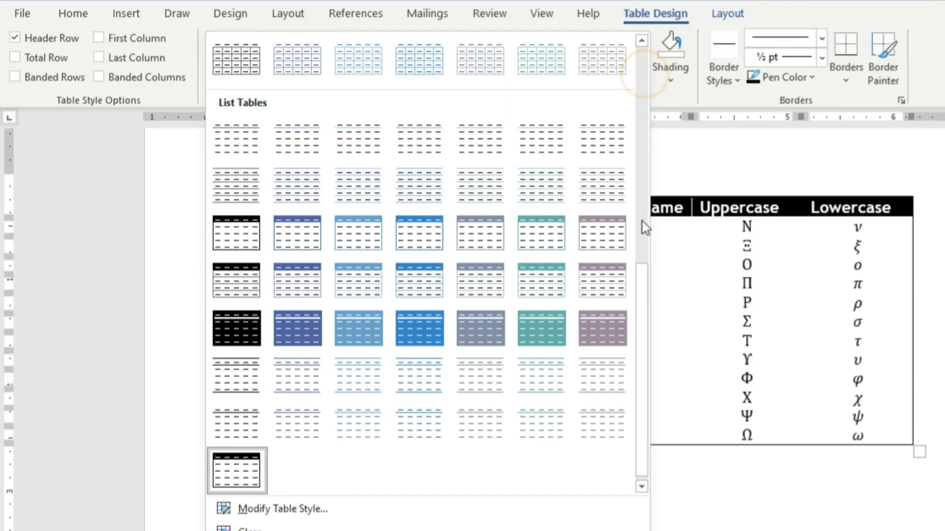
pyautogui.moveTo(644, 329); pyautogui.dragTo(640, 197)
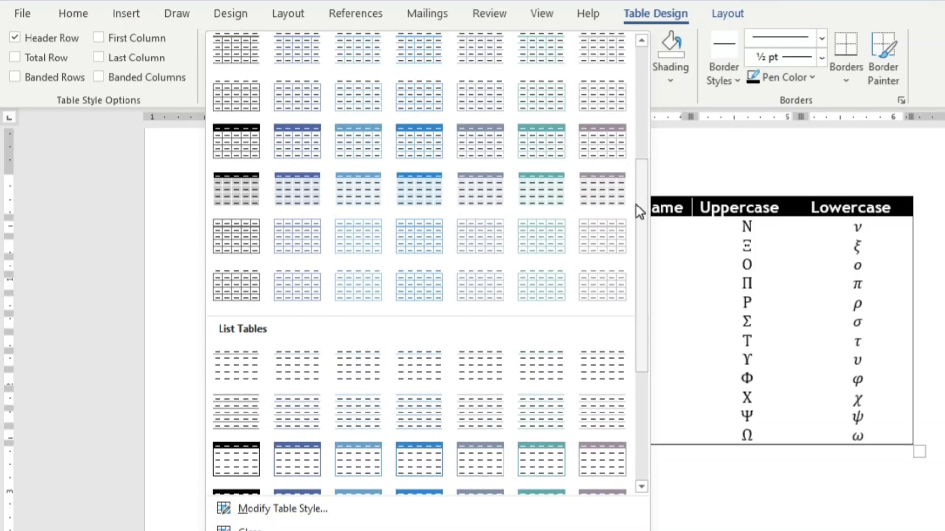
pyautogui.click(544, 194)
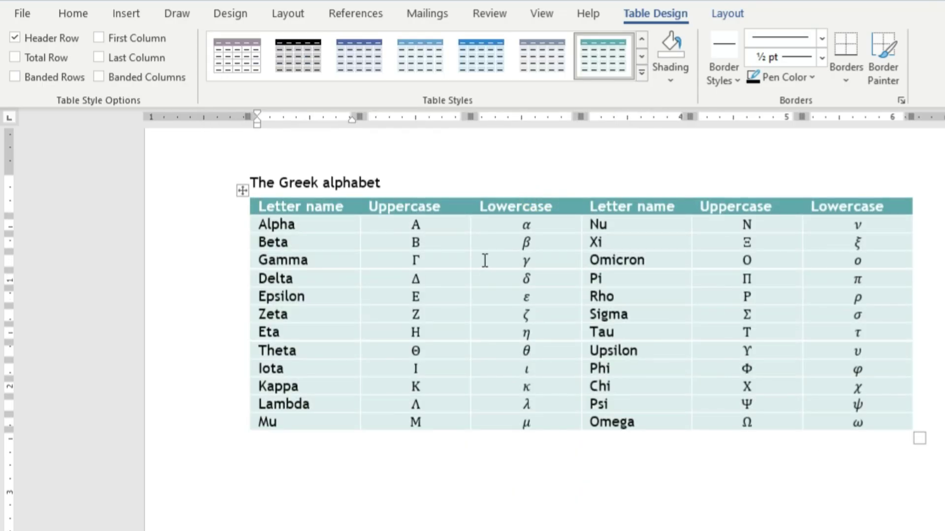
# - Preview First Column, Total Row, Last Column and Banded Columns, turning each back off
pyautogui.click(99, 38)
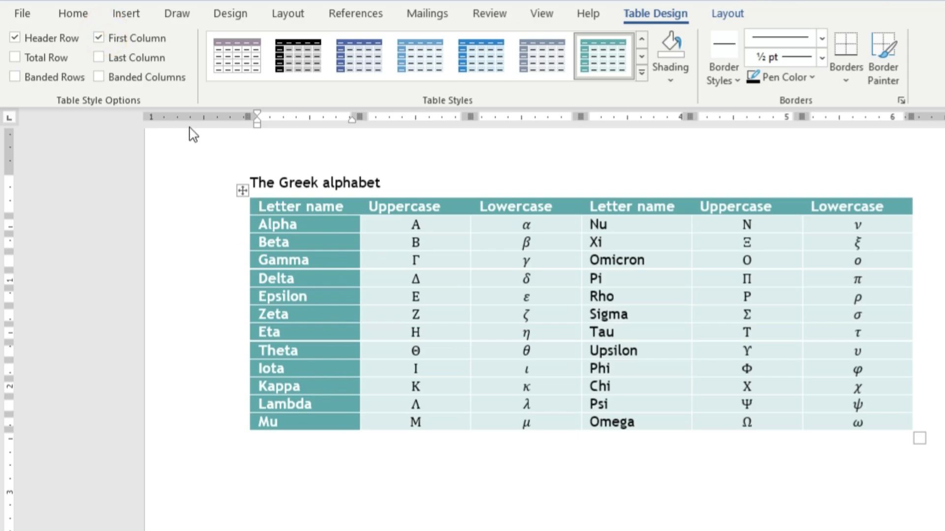
pyautogui.click(112, 39)
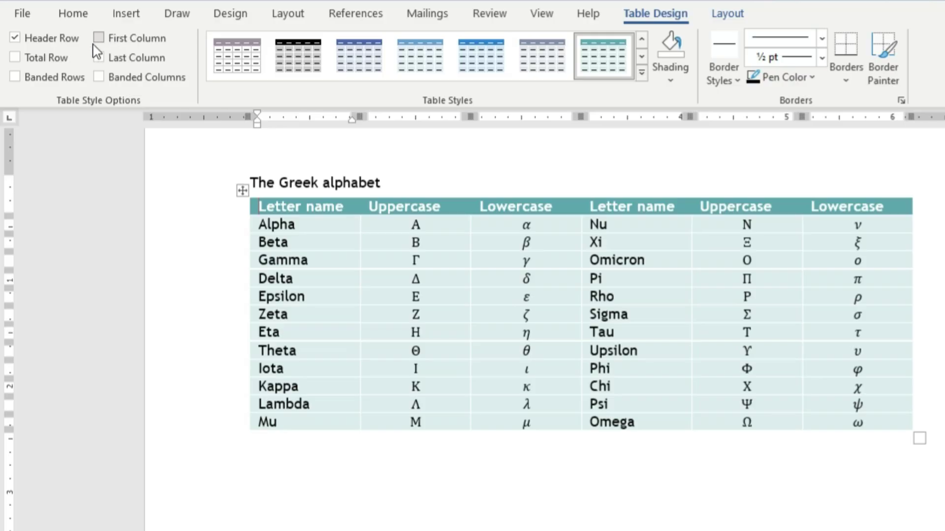
pyautogui.click(58, 57)
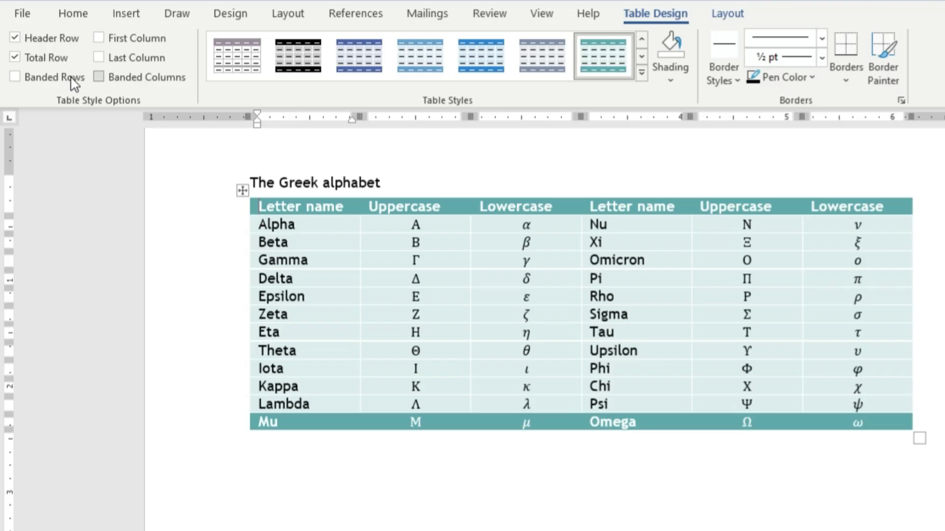
pyautogui.click(57, 57)
pyautogui.click(98, 57)
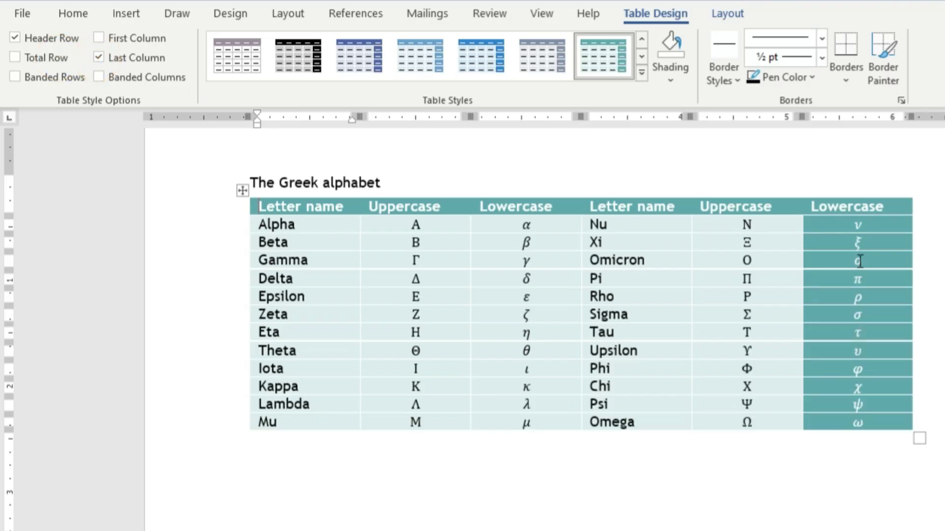
pyautogui.click(135, 58)
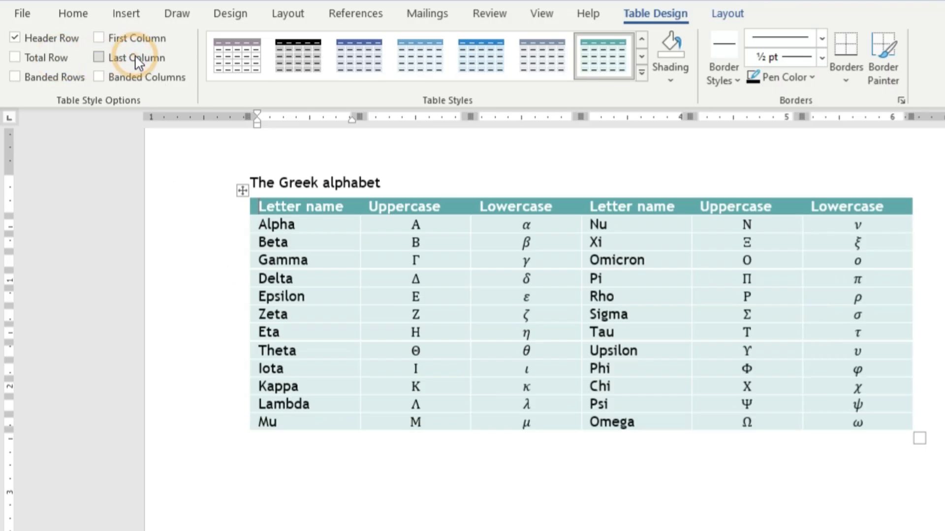
pyautogui.click(99, 77)
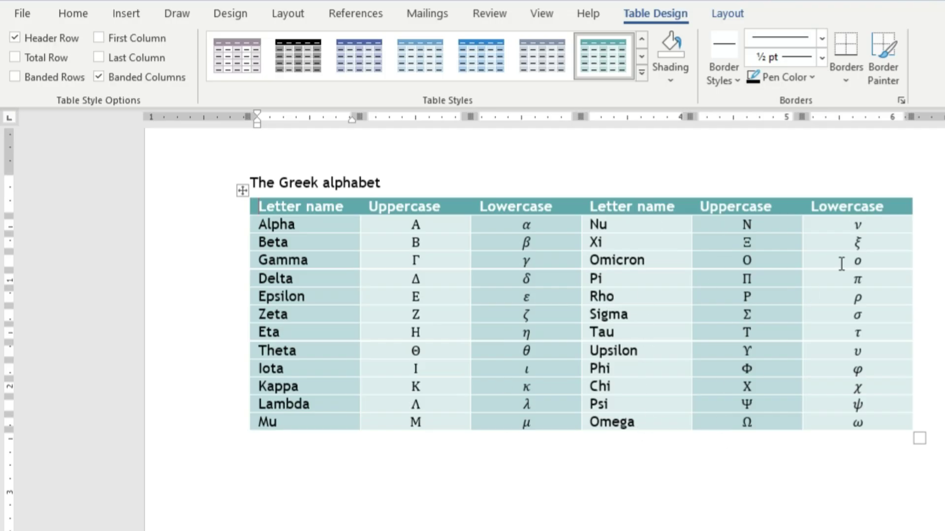
pyautogui.click(139, 81)
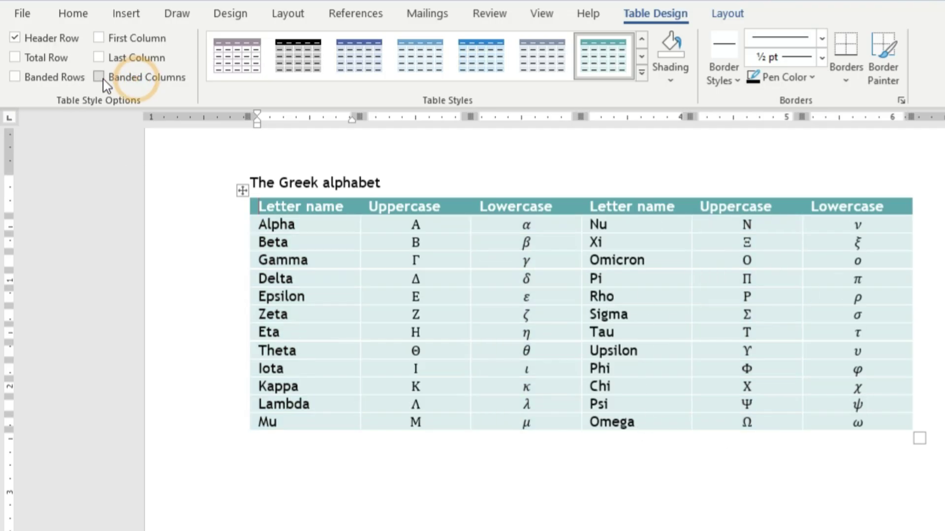
# - Keep only Banded Rows, switch to the blue grid style, and select the six header cells
pyautogui.click(50, 77)
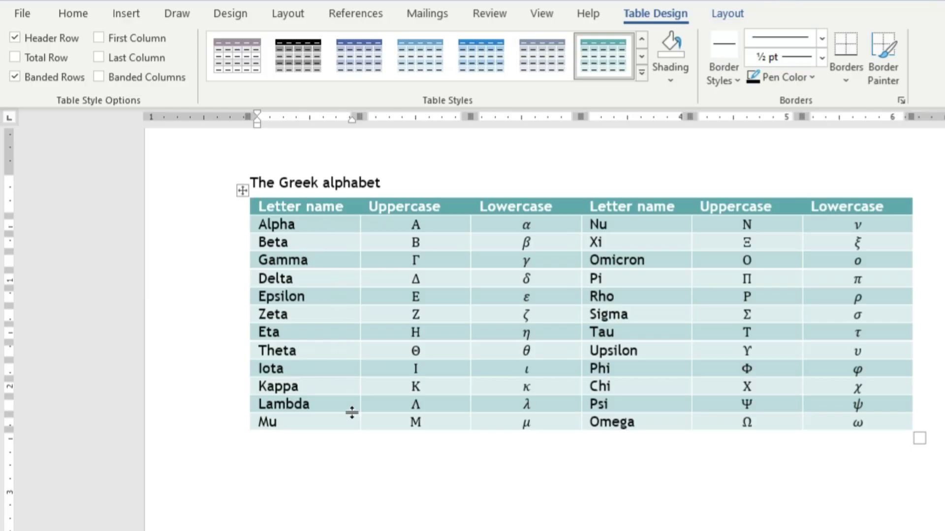
pyautogui.click(131, 78)
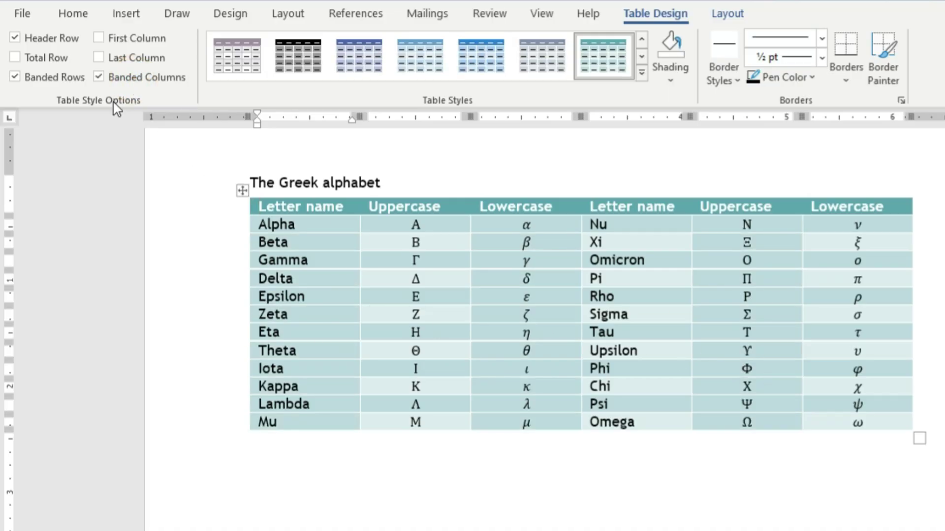
pyautogui.click(99, 78)
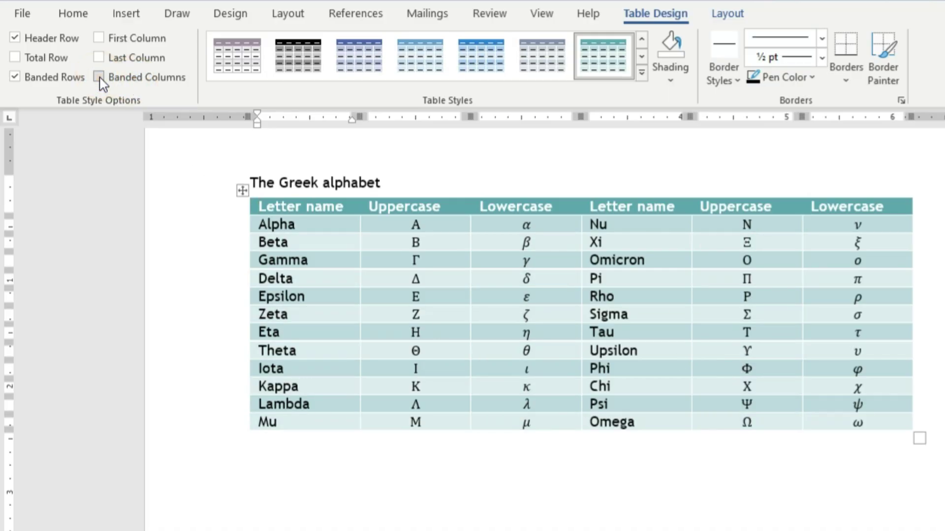
pyautogui.click(484, 68)
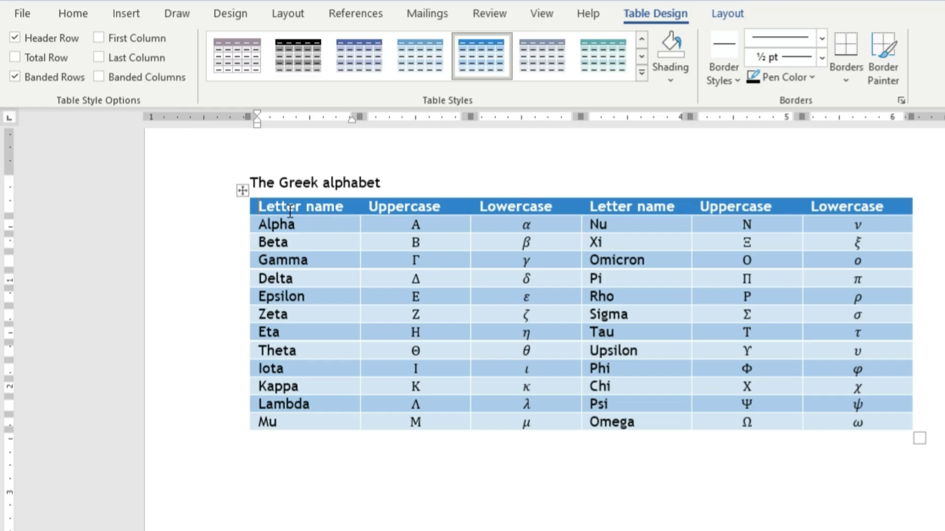
pyautogui.moveTo(290, 212); pyautogui.dragTo(841, 212)
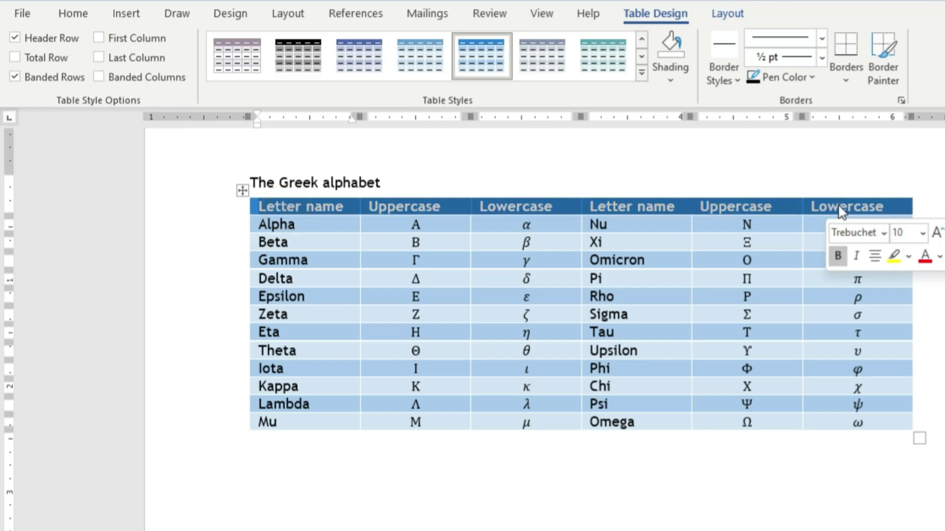
# - Shade the header row green after trying dark red
pyautogui.click(671, 77)
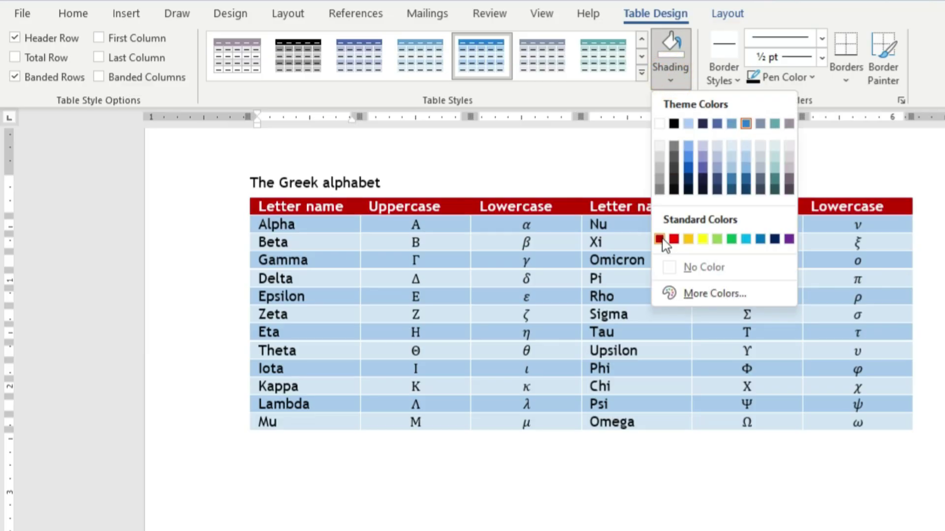
pyautogui.click(660, 239)
pyautogui.click(663, 88)
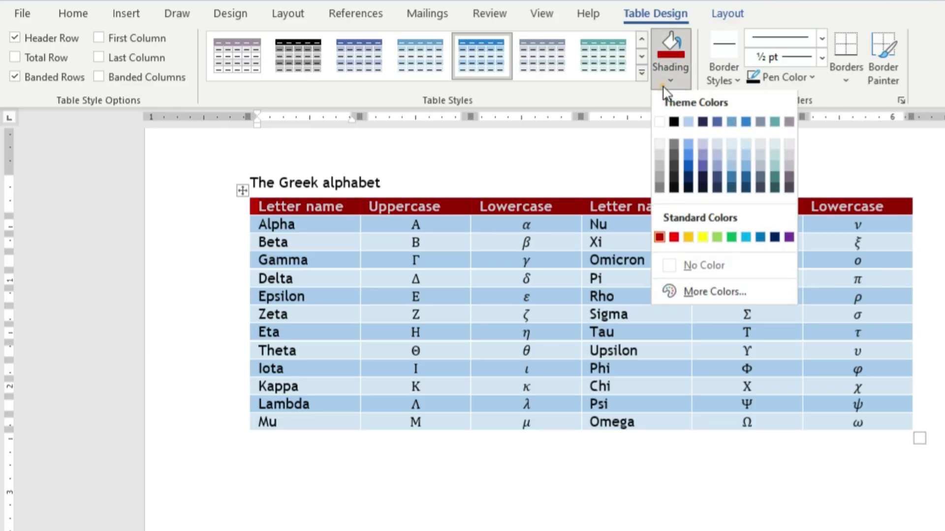
pyautogui.click(731, 237)
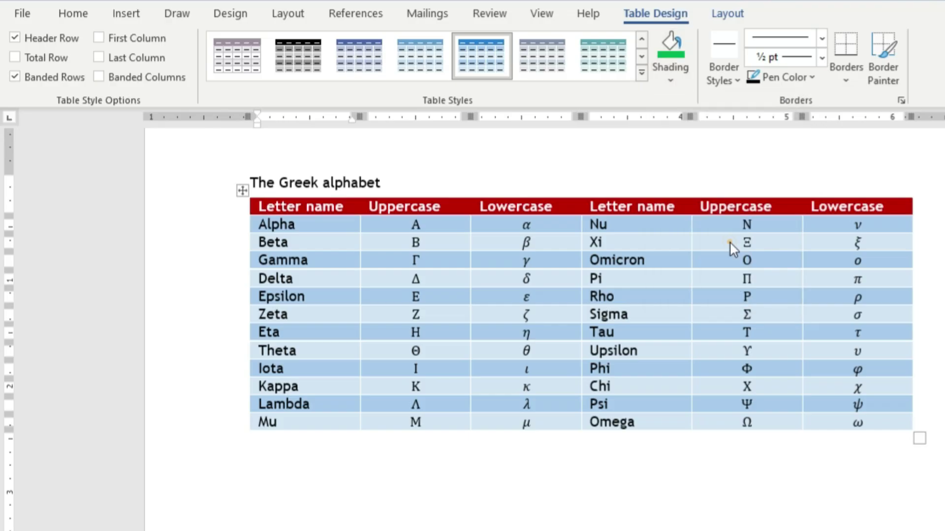
pyautogui.click(681, 208)
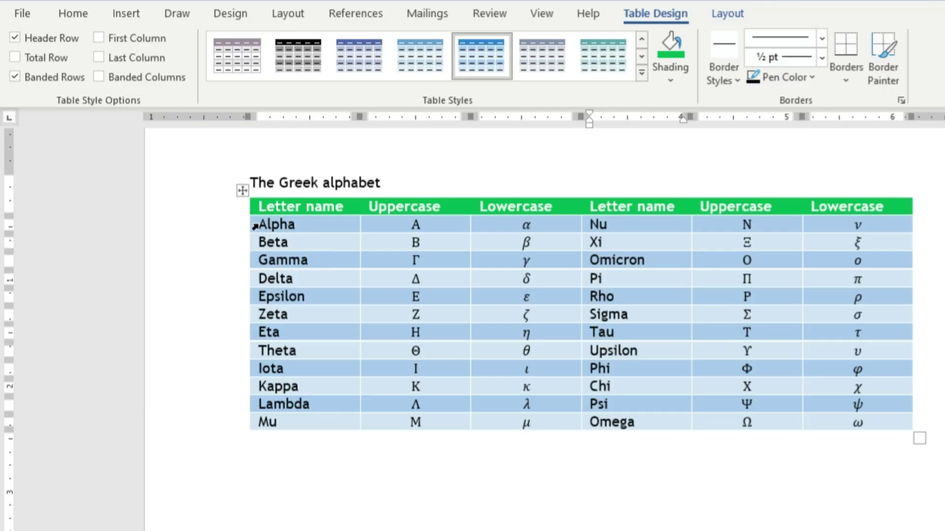
# - Shade the Alpha to Zeta rows teal
pyautogui.moveTo(256, 227)
pyautogui.mouseDown()
pyautogui.moveTo(359, 301)
pyautogui.moveTo(766, 300)
pyautogui.moveTo(848, 306)
pyautogui.moveTo(849, 315)
pyautogui.mouseUp()
pyautogui.click(669, 80)
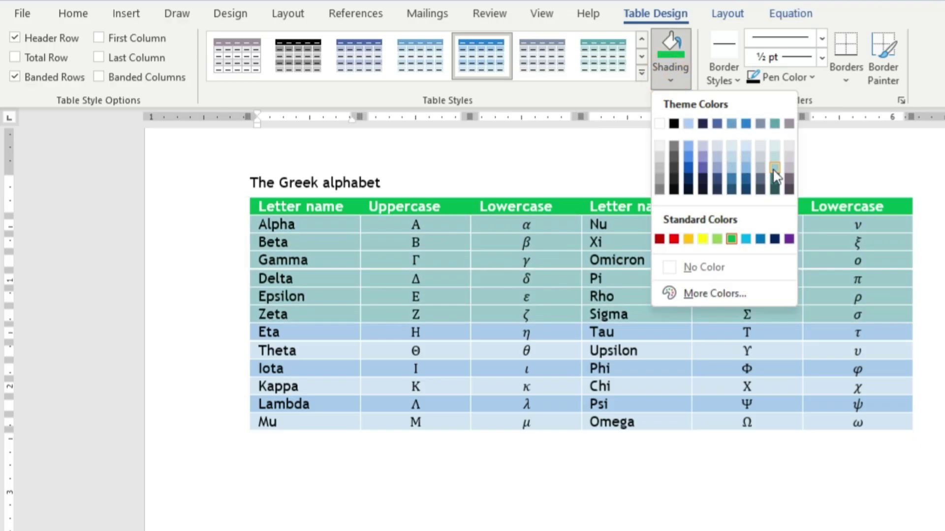
pyautogui.click(772, 168)
# - Shade the Eta to Mu rows grey and deselect to view the result
pyautogui.click(327, 338)
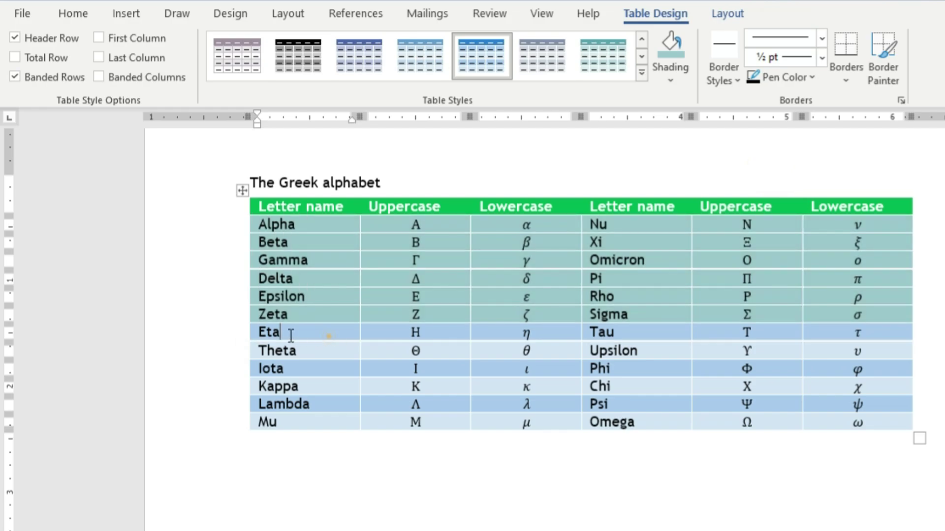
pyautogui.moveTo(261, 331); pyautogui.dragTo(866, 423)
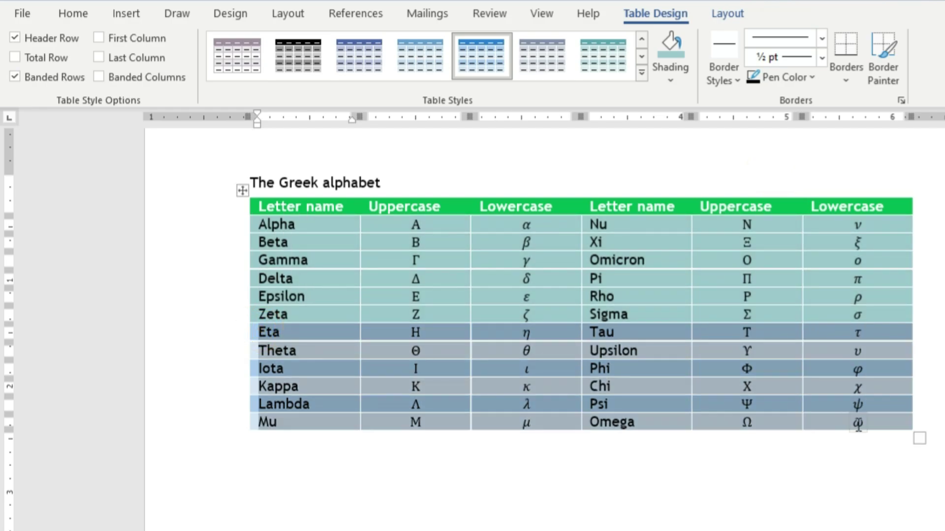
pyautogui.click(685, 67)
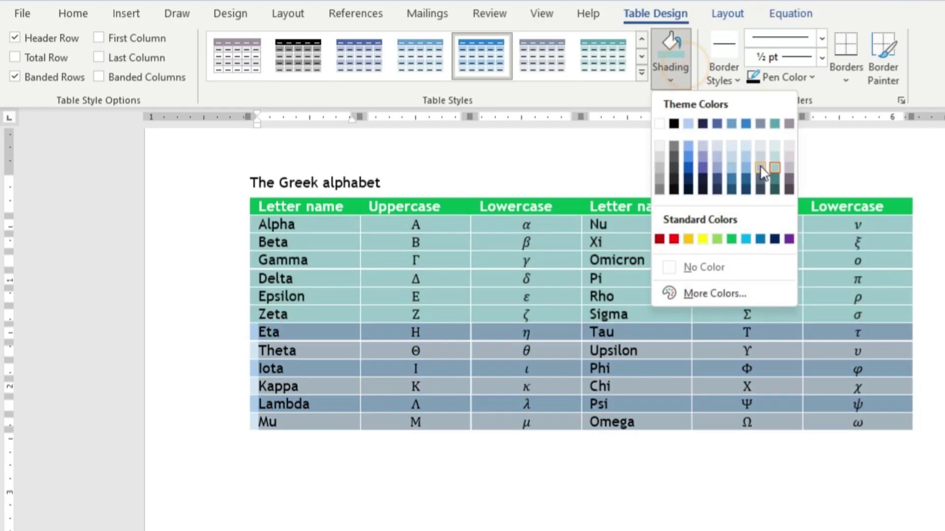
pyautogui.click(760, 169)
pyautogui.click(574, 333)
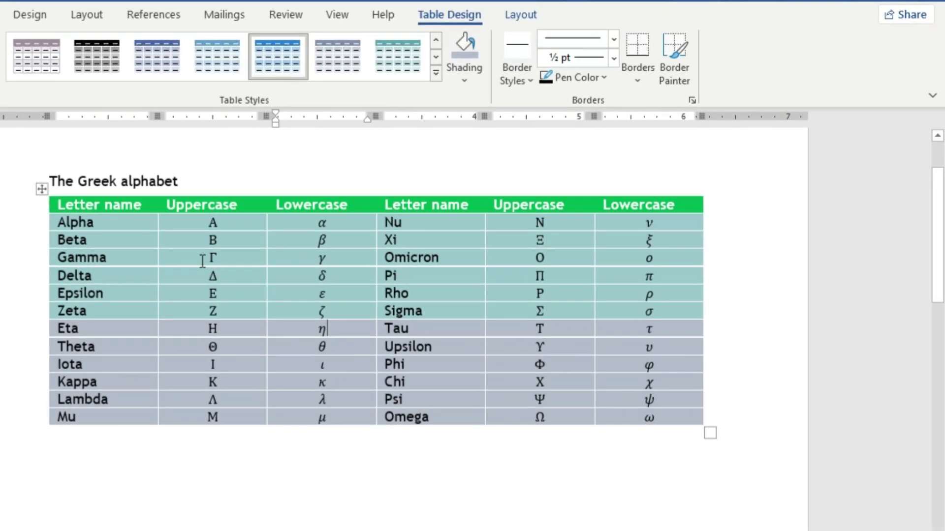
# - Paint a double-line border down both outer edges and all five column lines with Border Painter
pyautogui.click(523, 86)
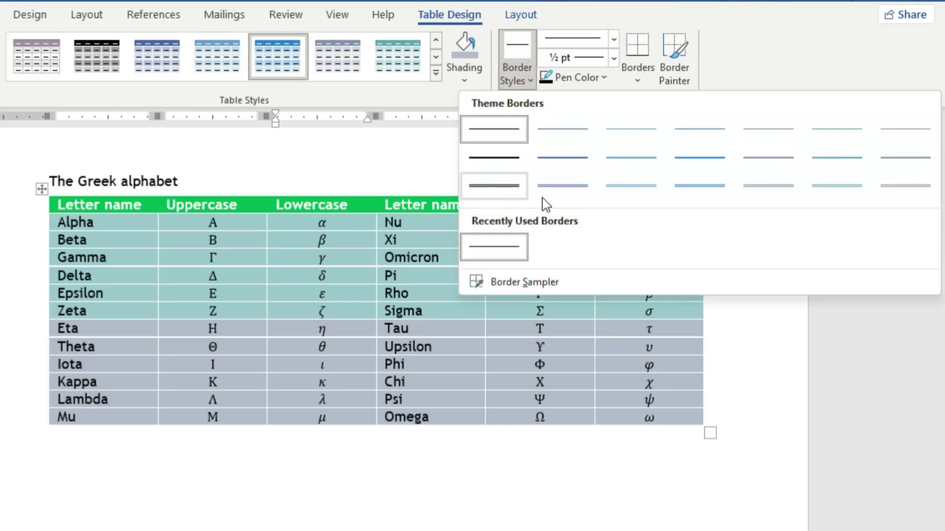
pyautogui.click(884, 193)
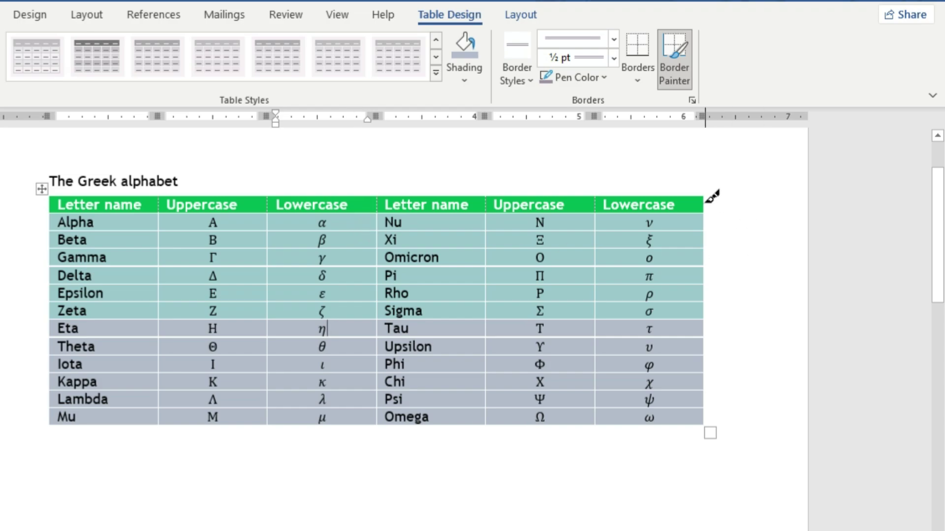
pyautogui.moveTo(705, 198); pyautogui.dragTo(709, 422)
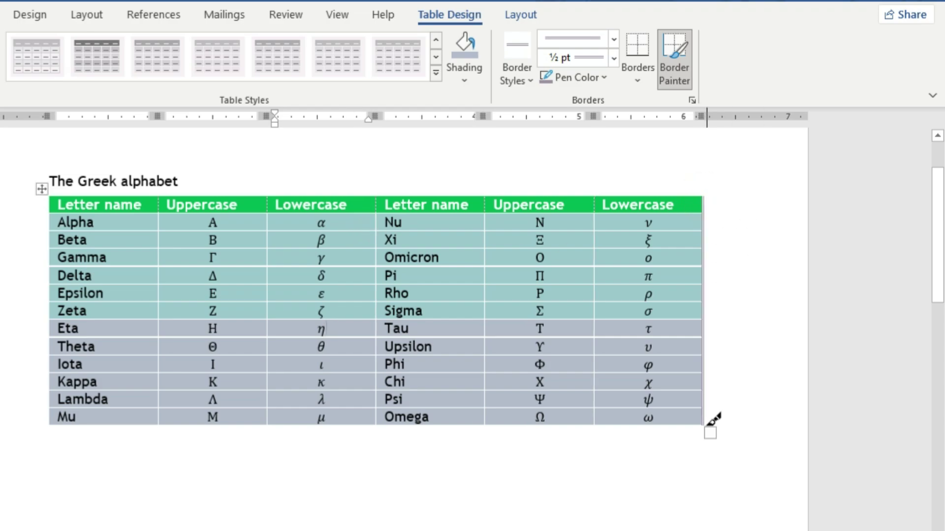
pyautogui.moveTo(599, 197); pyautogui.dragTo(605, 423)
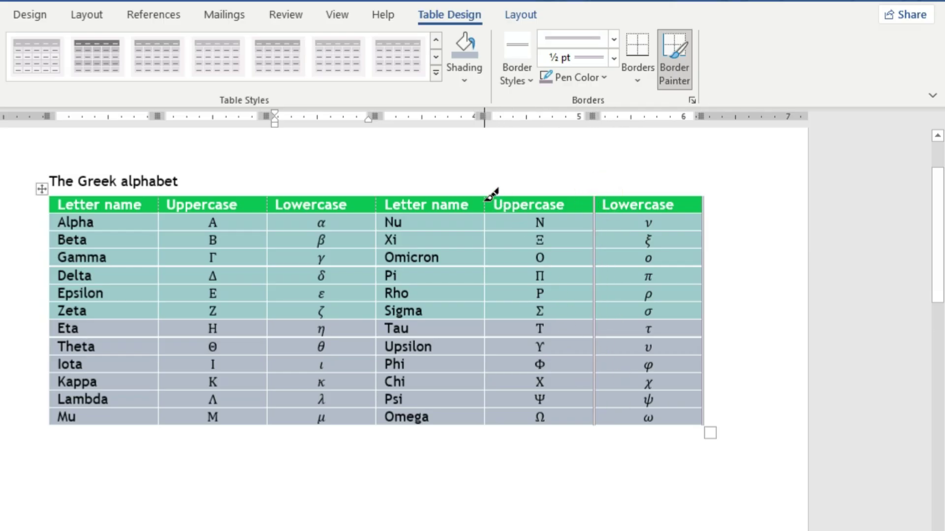
pyautogui.moveTo(484, 198); pyautogui.dragTo(486, 424)
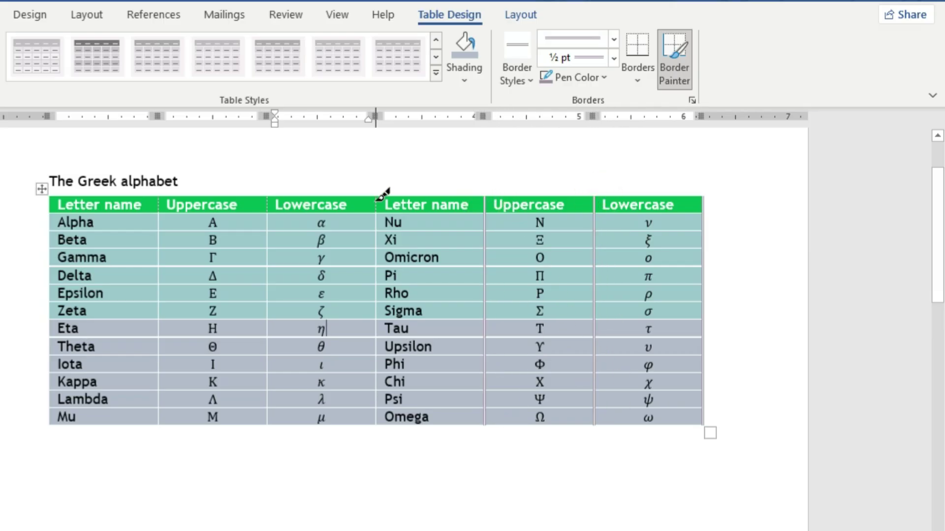
pyautogui.moveTo(375, 198); pyautogui.dragTo(382, 424)
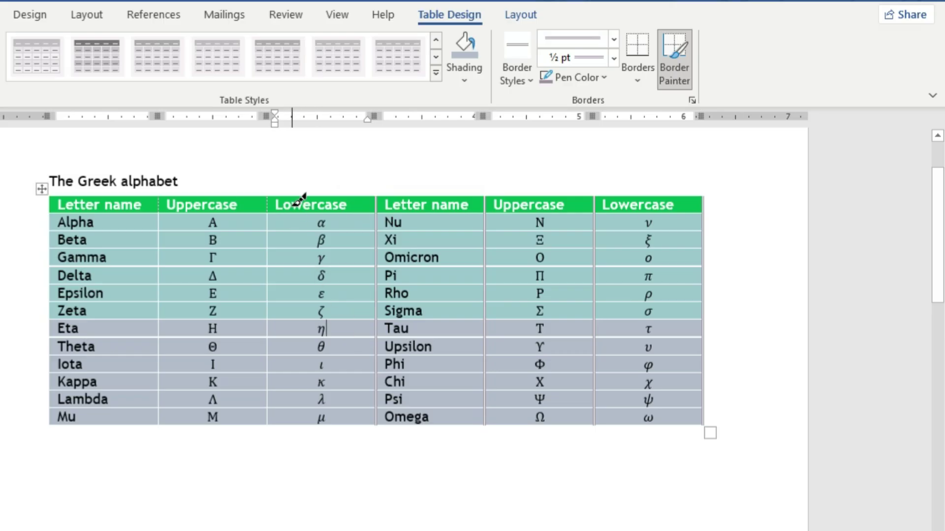
pyautogui.moveTo(267, 196); pyautogui.dragTo(267, 423)
pyautogui.moveTo(169, 193); pyautogui.dragTo(174, 419)
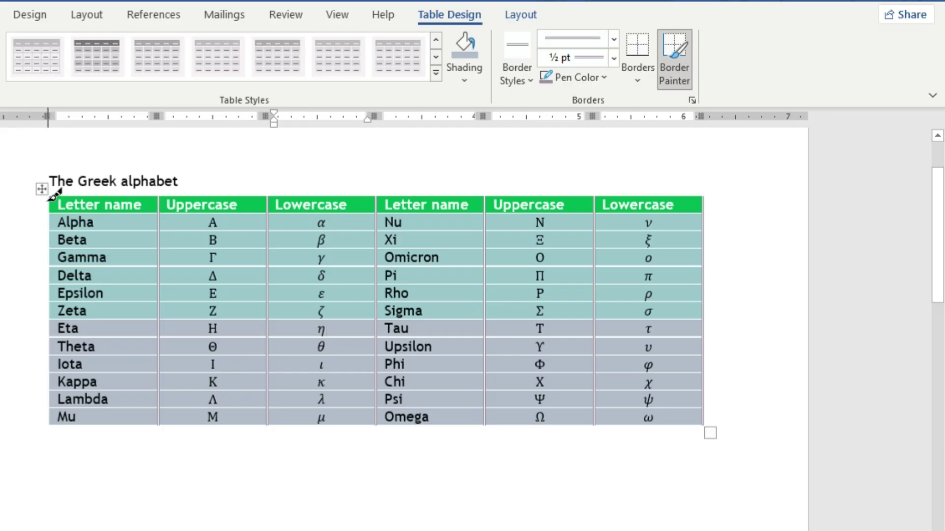
pyautogui.moveTo(47, 196); pyautogui.dragTo(50, 419)
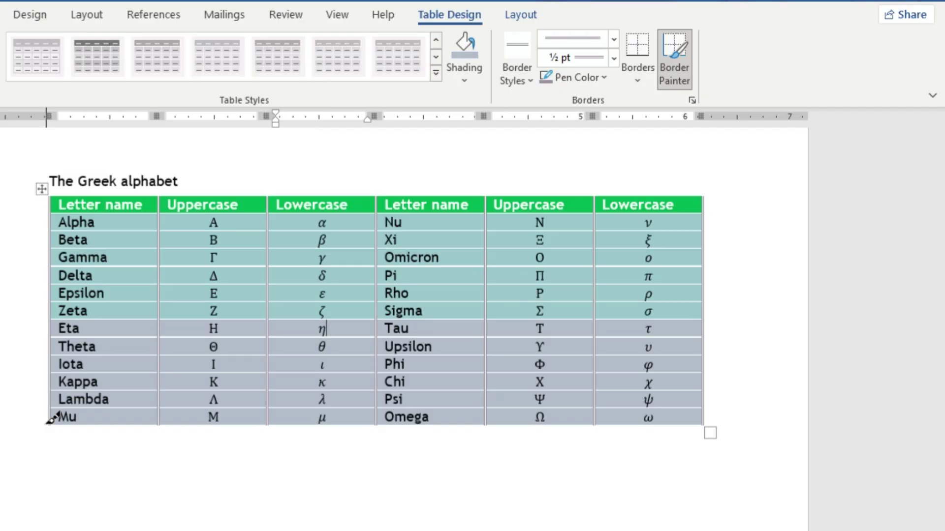
pyautogui.click(677, 49)
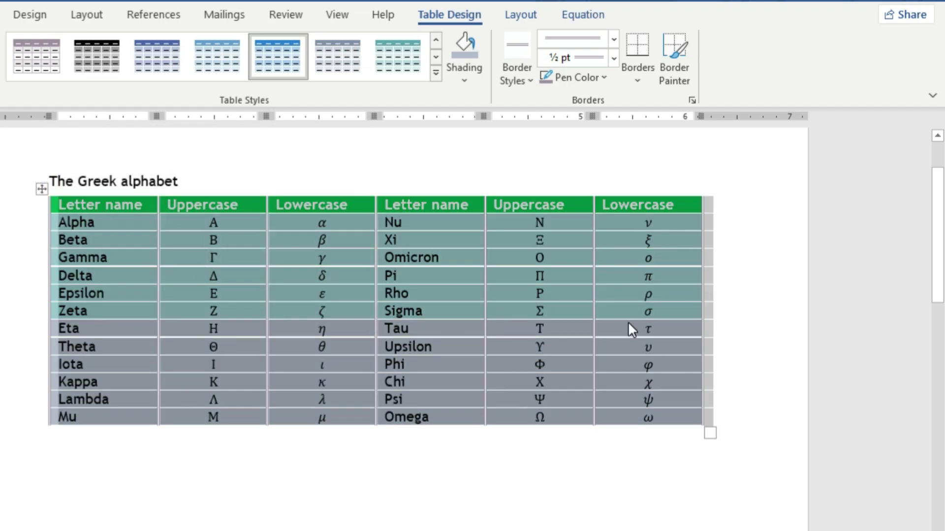
# - Set the border pen to a fine dashed, 1 pt, purple line and open the Borders list
pyautogui.click(613, 40)
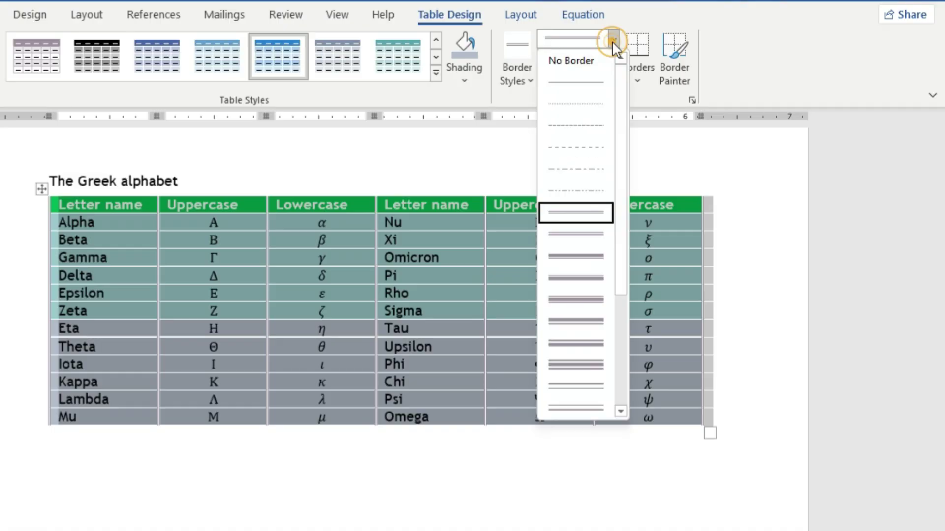
pyautogui.moveTo(620, 79); pyautogui.dragTo(608, 101)
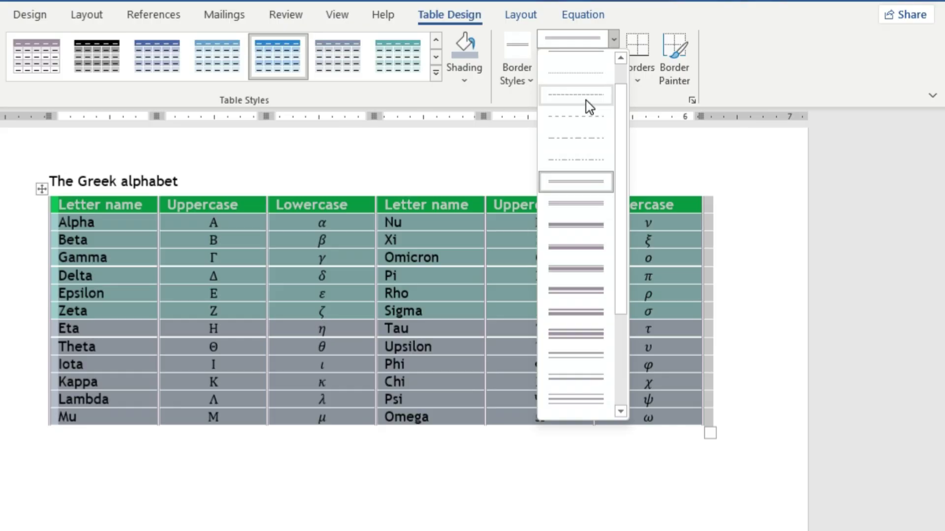
pyautogui.click(586, 99)
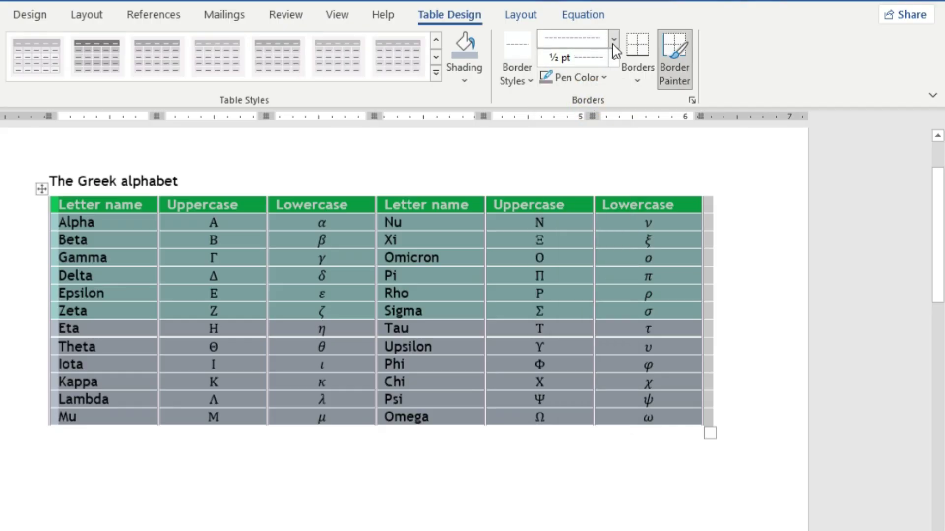
pyautogui.click(614, 58)
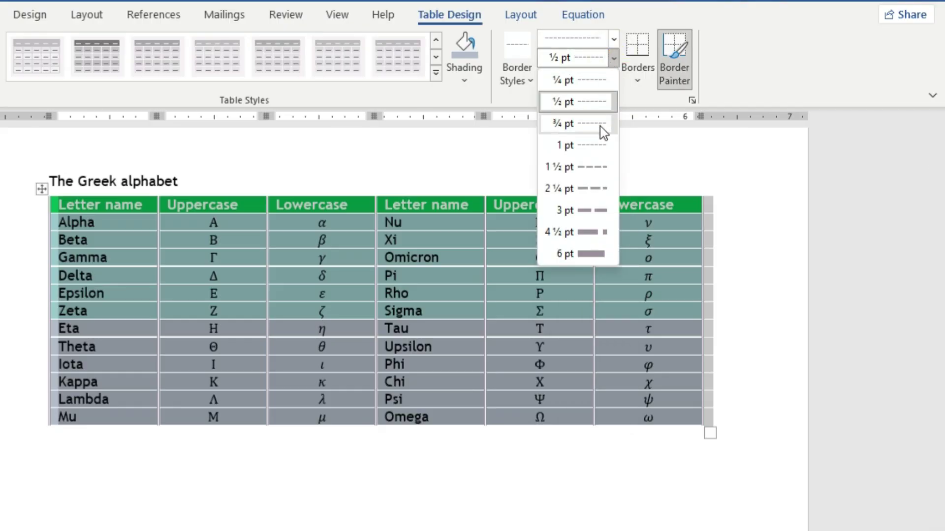
pyautogui.click(601, 145)
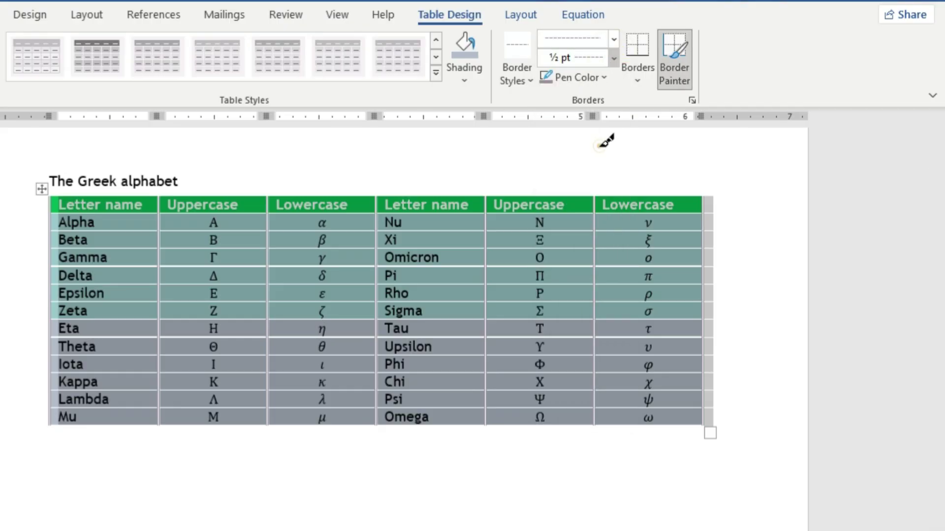
pyautogui.click(598, 84)
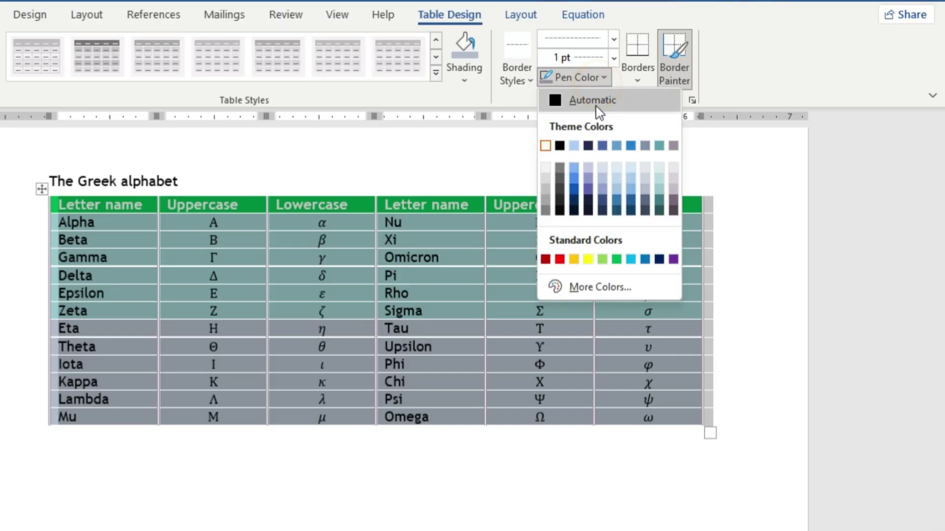
pyautogui.click(674, 259)
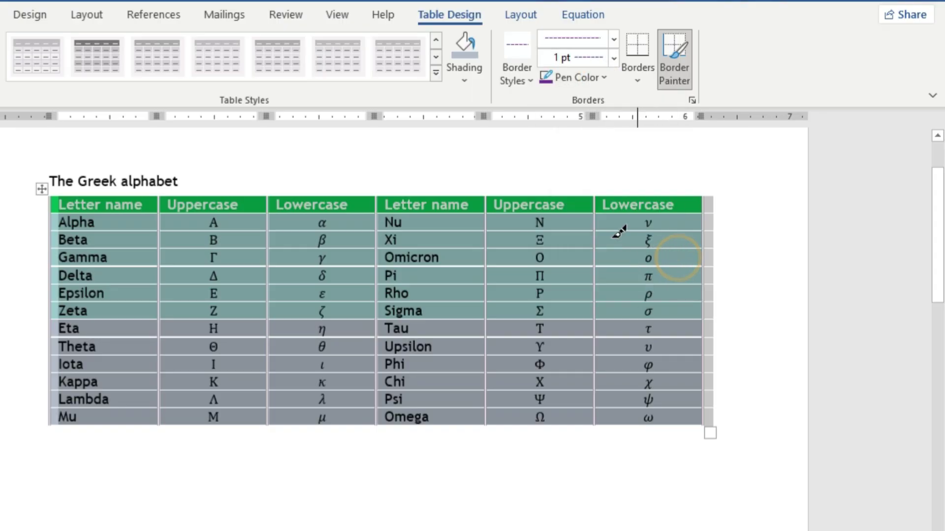
pyautogui.click(637, 80)
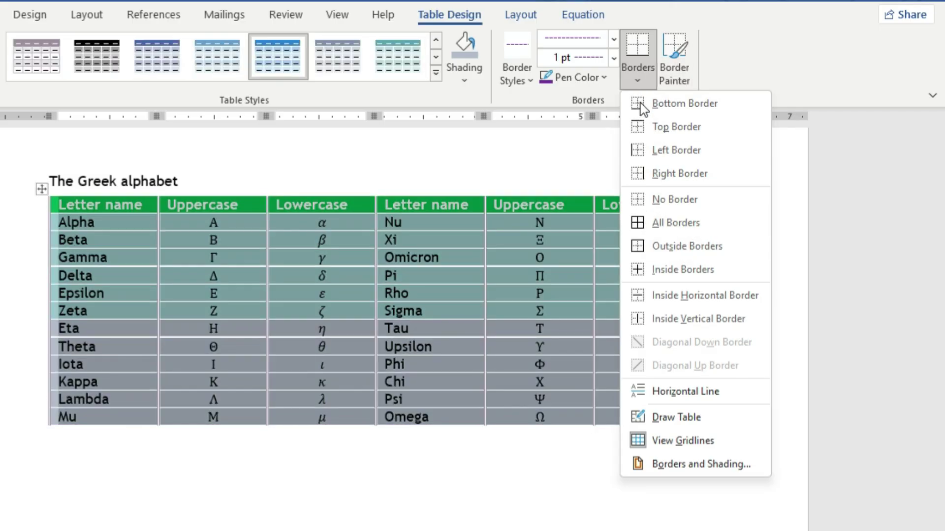
# - Apply All Borders with the purple dashed pen, then click in the Tau cell and show Layout
pyautogui.click(660, 222)
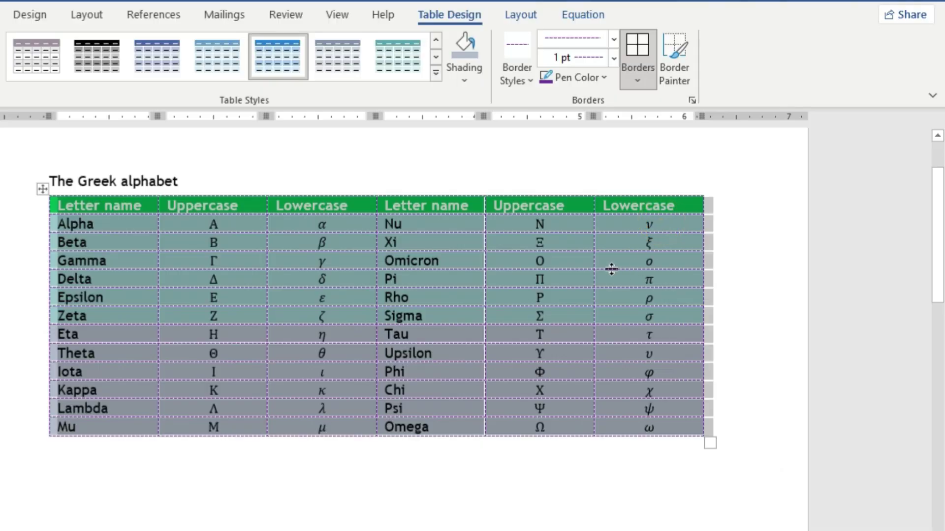
pyautogui.click(611, 283)
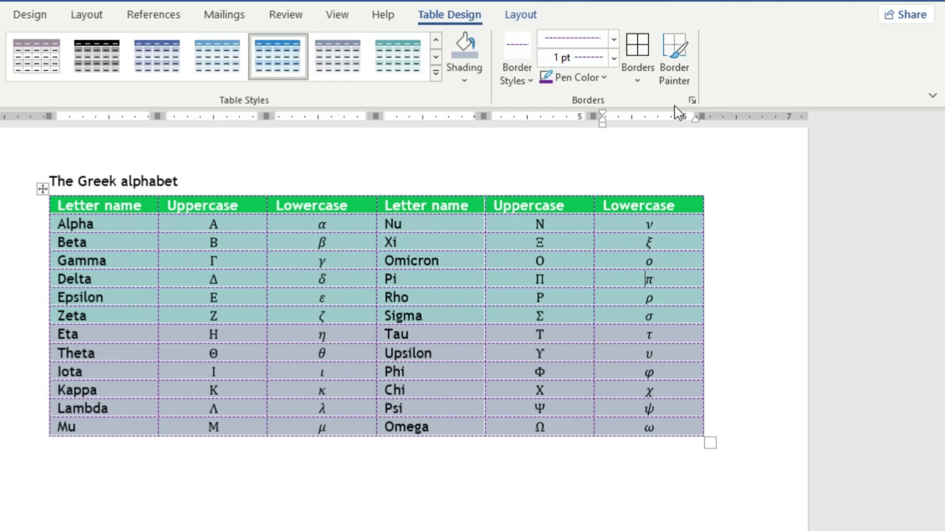
pyautogui.click(403, 330)
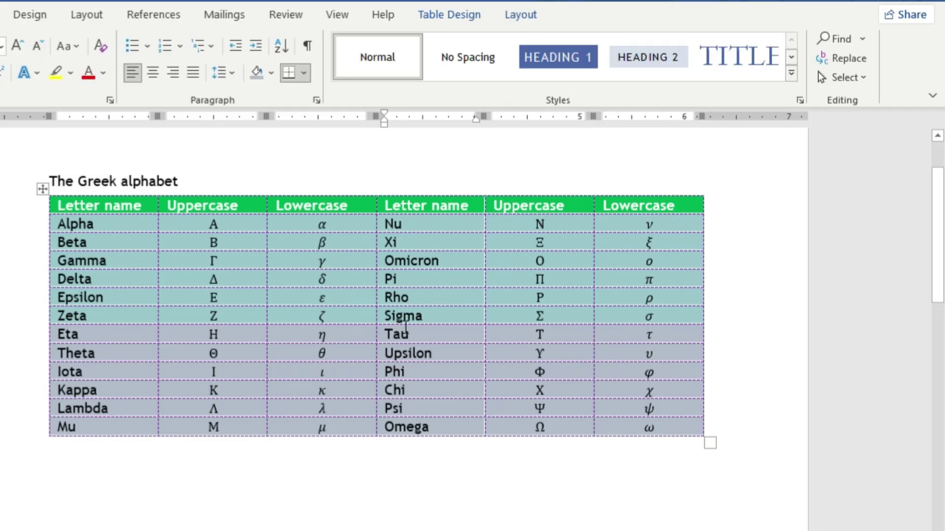
pyautogui.click(506, 20)
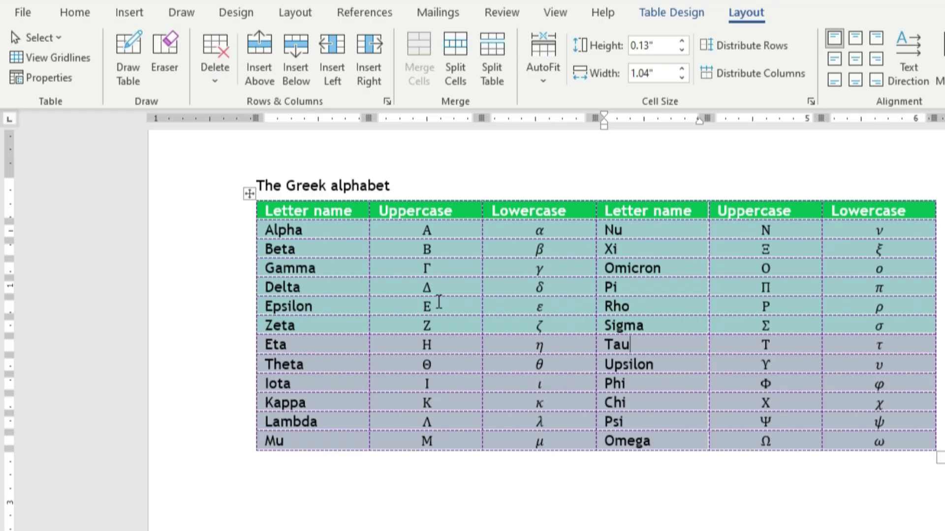
# - Use Layout > Select to select the Zeta cell, then the whole first column
pyautogui.click(349, 331)
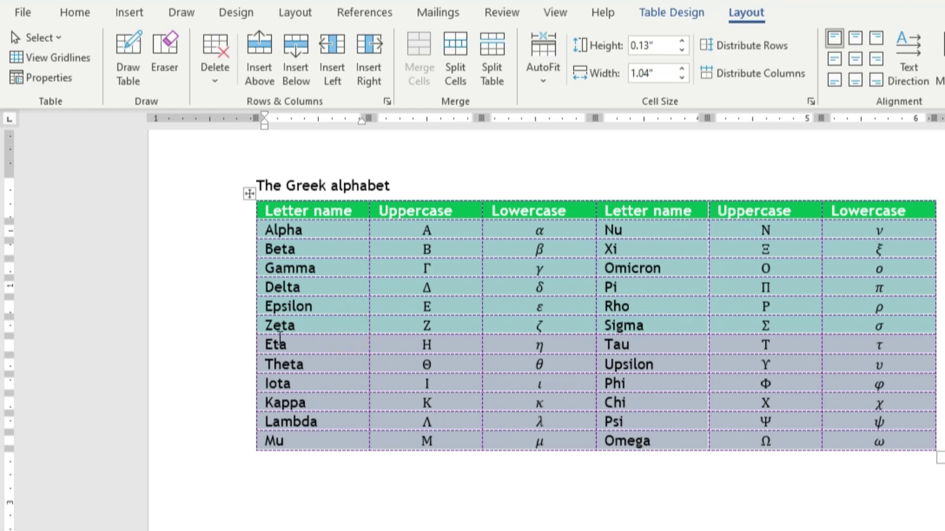
pyautogui.click(55, 39)
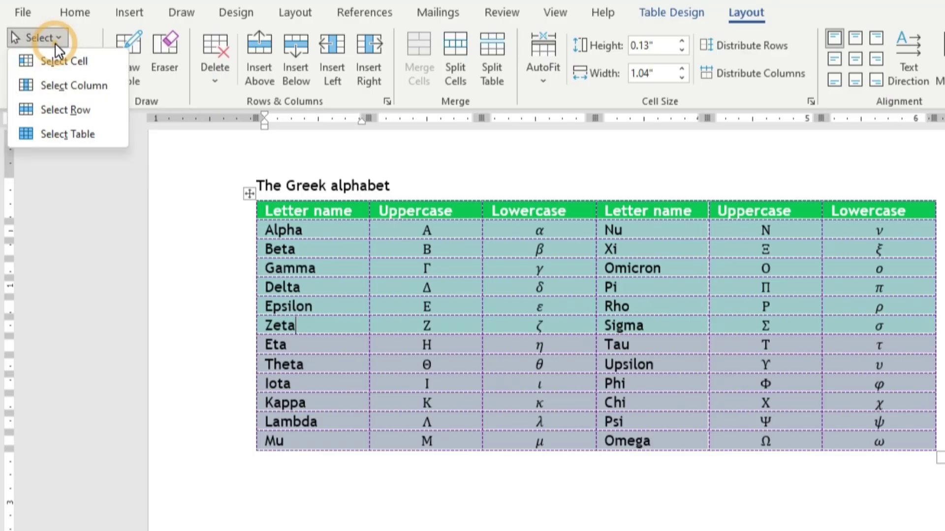
pyautogui.click(59, 61)
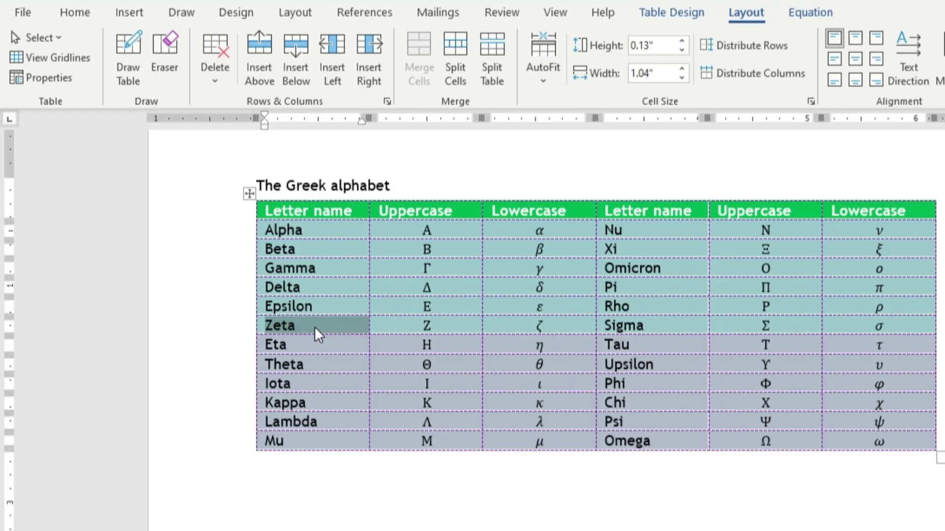
pyautogui.click(64, 42)
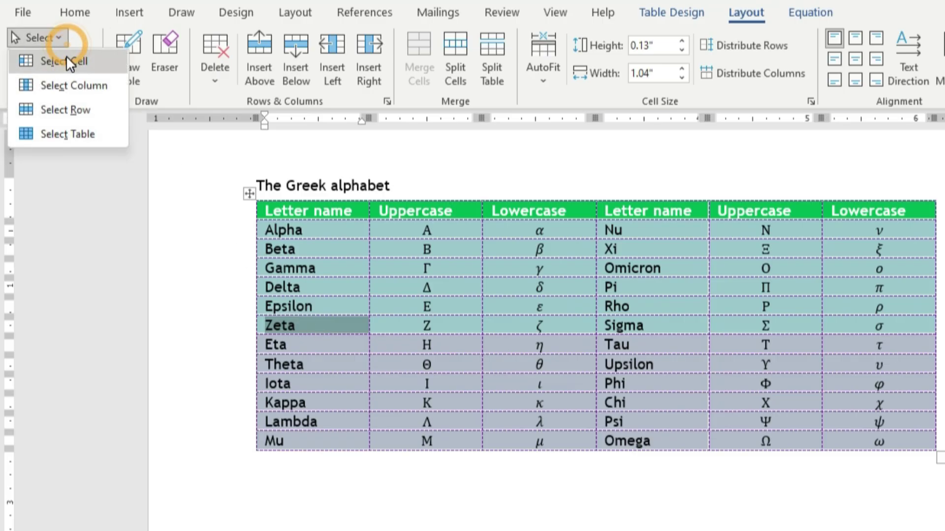
pyautogui.click(64, 87)
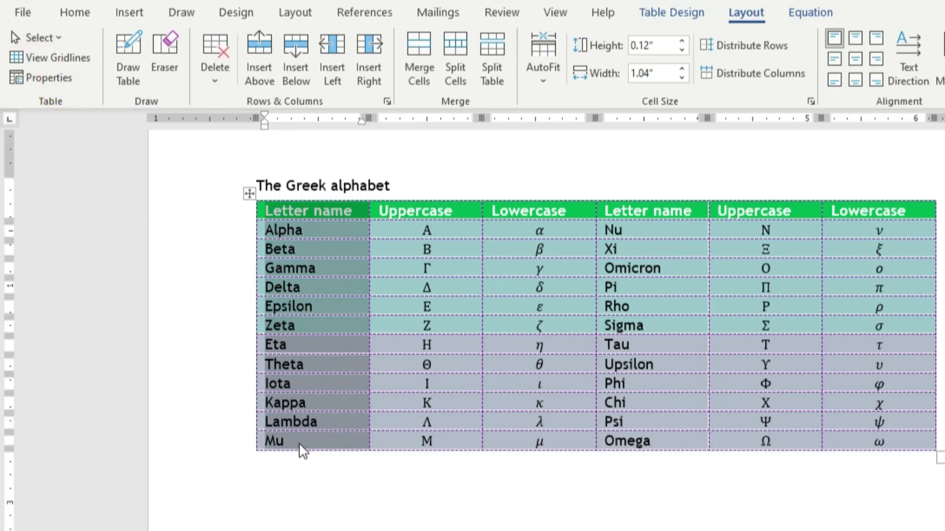
# - Use Layout > Select to select the Zeta/Sigma row, then the entire Greek alphabet table
pyautogui.click(299, 326)
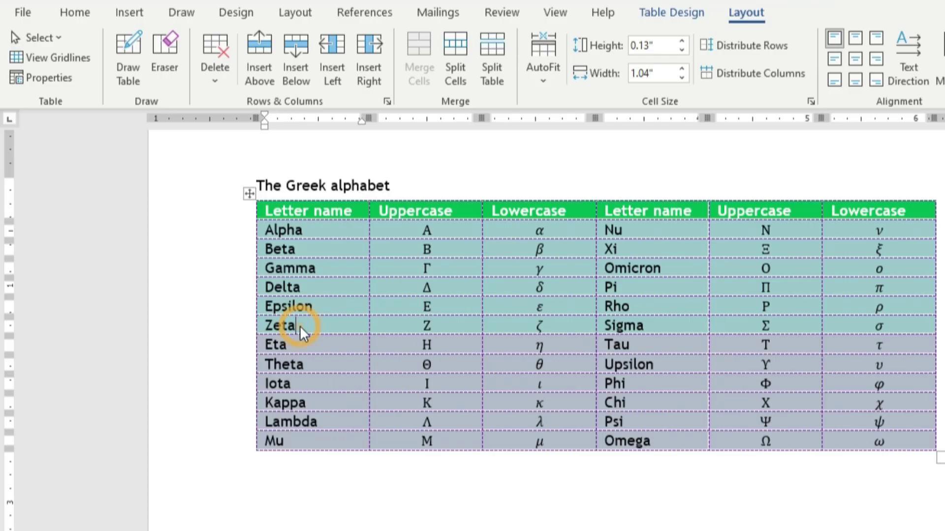
pyautogui.click(59, 40)
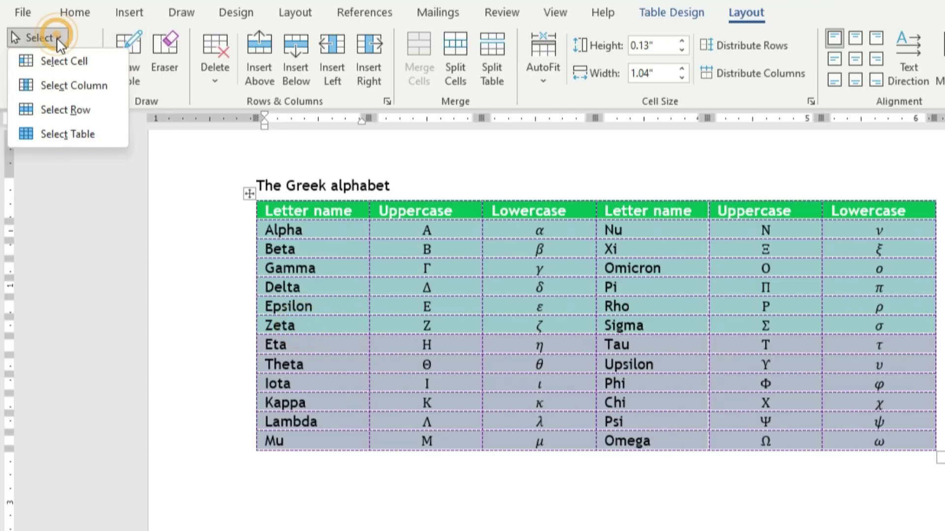
pyautogui.click(72, 110)
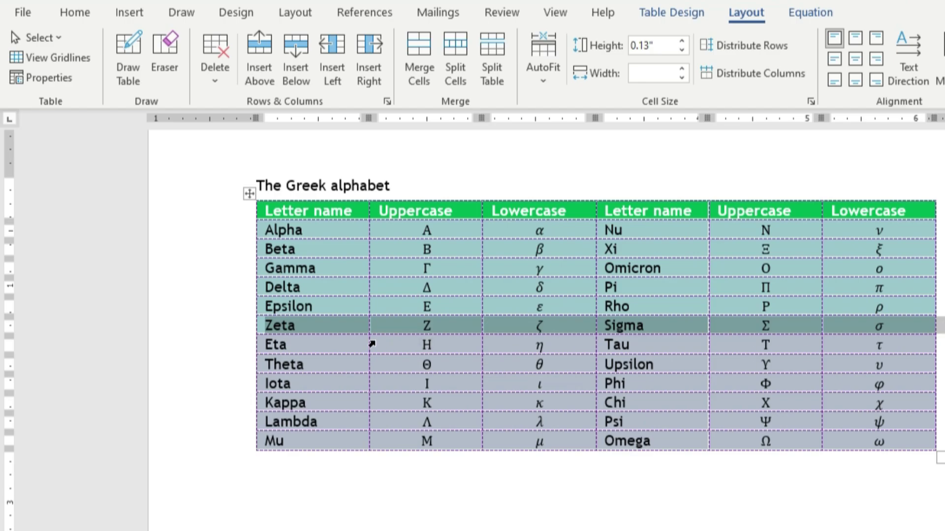
pyautogui.click(354, 326)
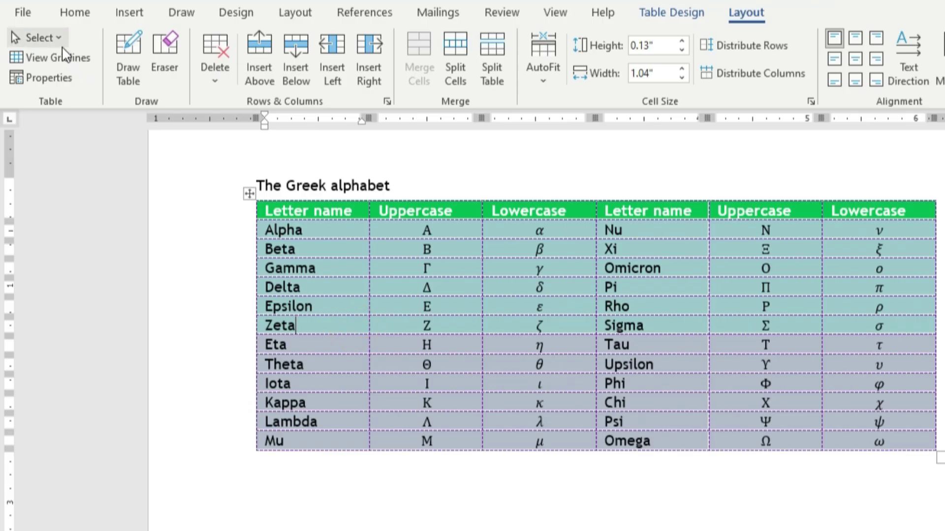
pyautogui.click(39, 37)
pyautogui.click(53, 133)
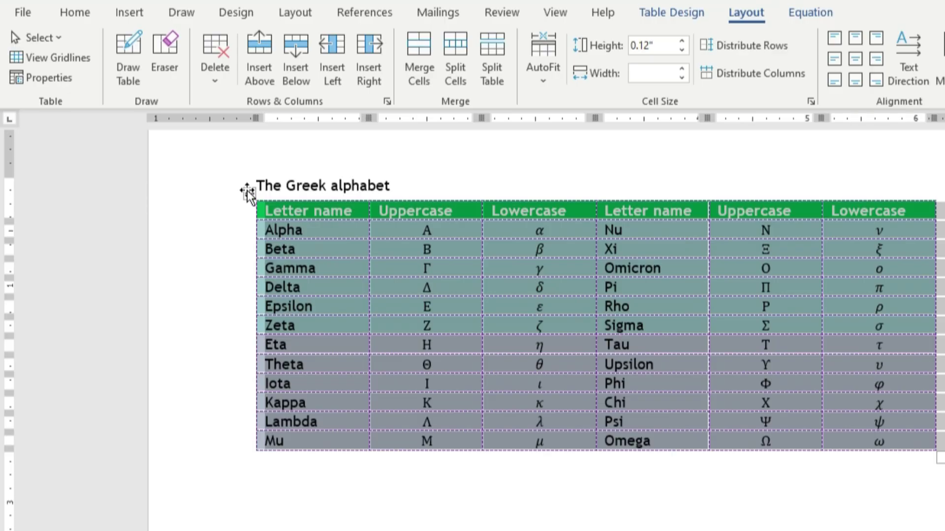
# - Select the whole table with the move handle and with Ctrl+A, clearing each selection
pyautogui.click(439, 344)
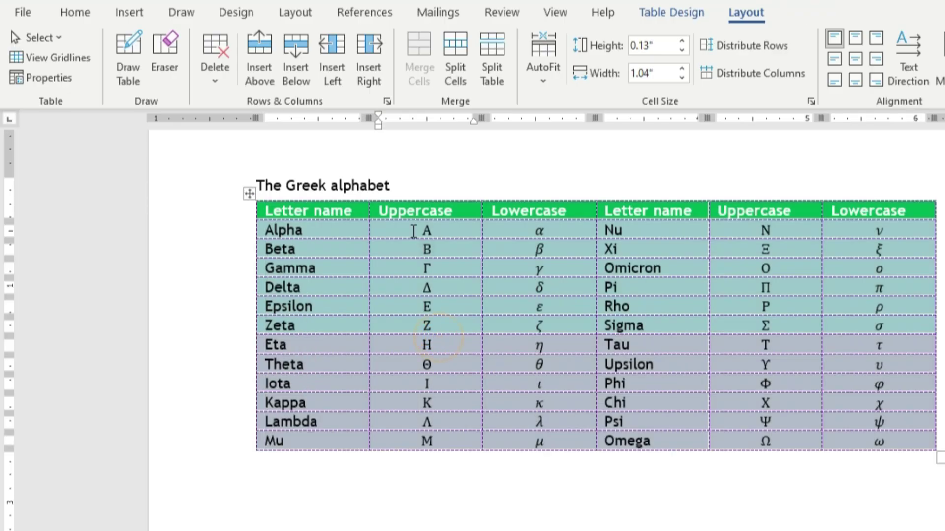
pyautogui.click(249, 195)
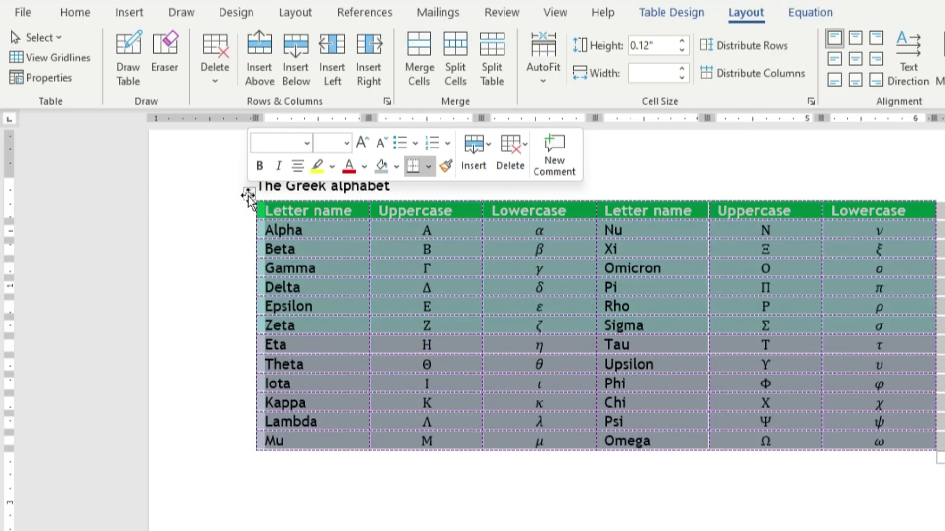
pyautogui.click(302, 260)
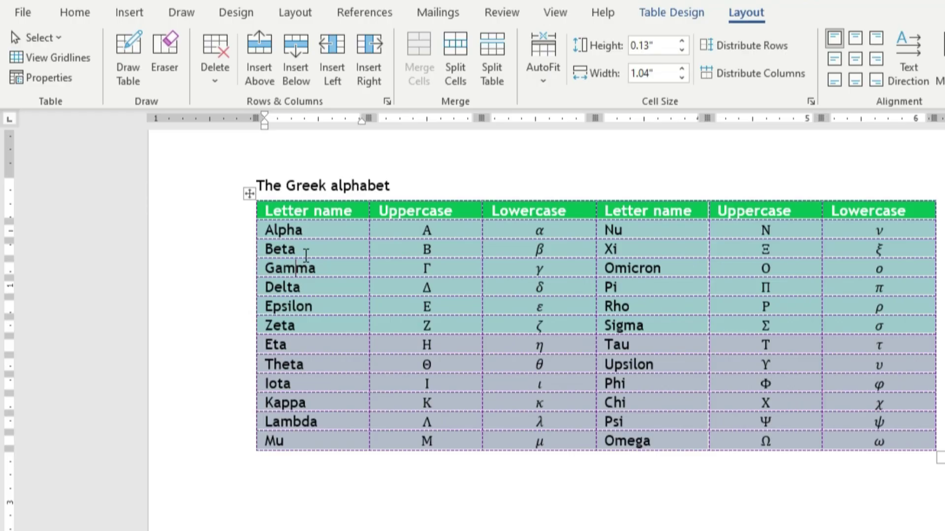
pyautogui.hotkey('ctrl', 'a')
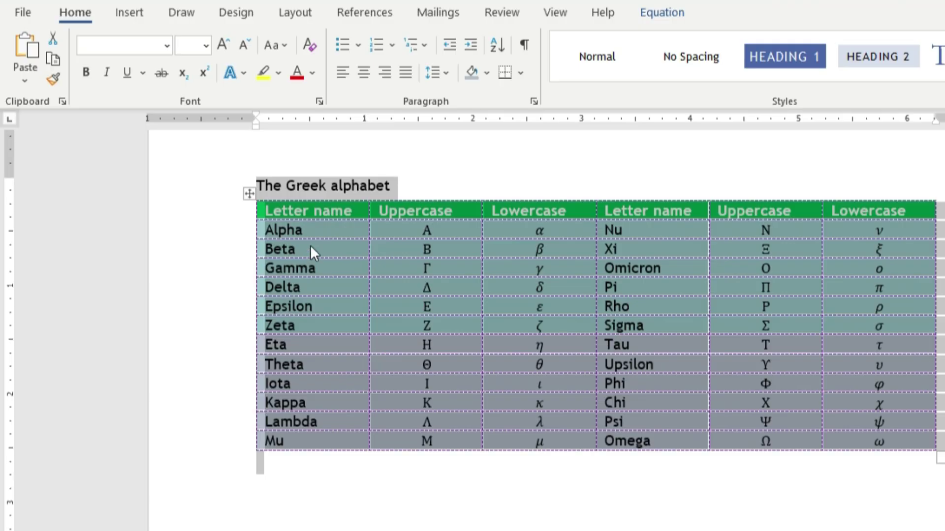
pyautogui.click(314, 235)
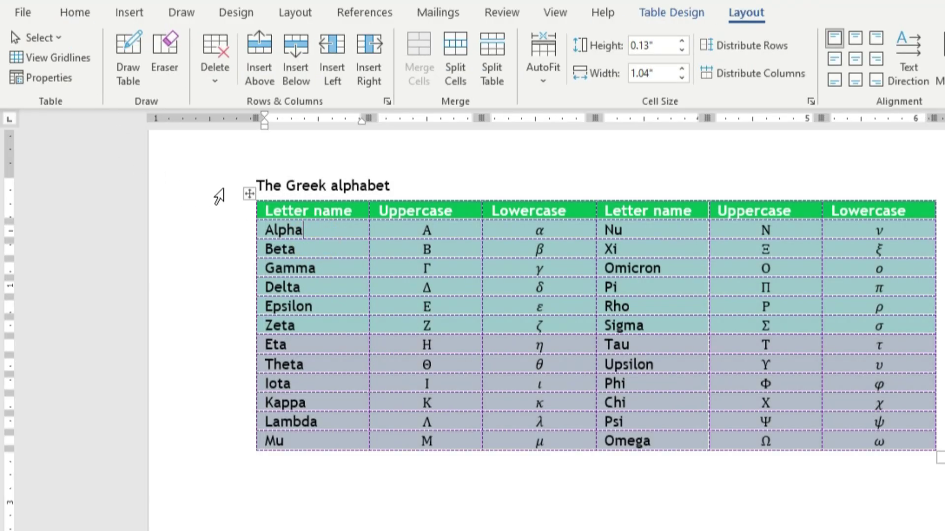
pyautogui.click(248, 192)
pyautogui.click(309, 232)
# - Reselect the whole table via Select Table, Ctrl+A and the move handle, and show Table Design
pyautogui.click(40, 38)
pyautogui.click(74, 140)
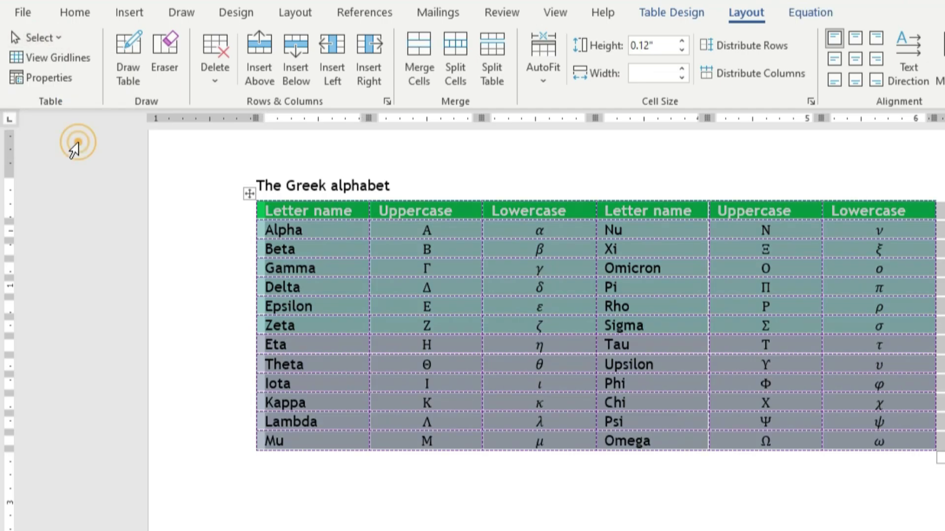
pyautogui.click(321, 291)
pyautogui.hotkey('ctrl', 'a')
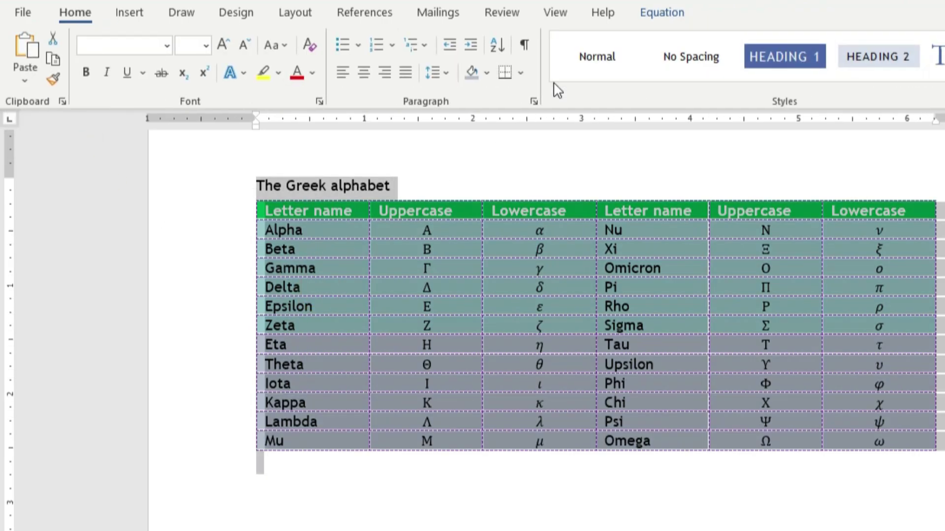
pyautogui.click(553, 344)
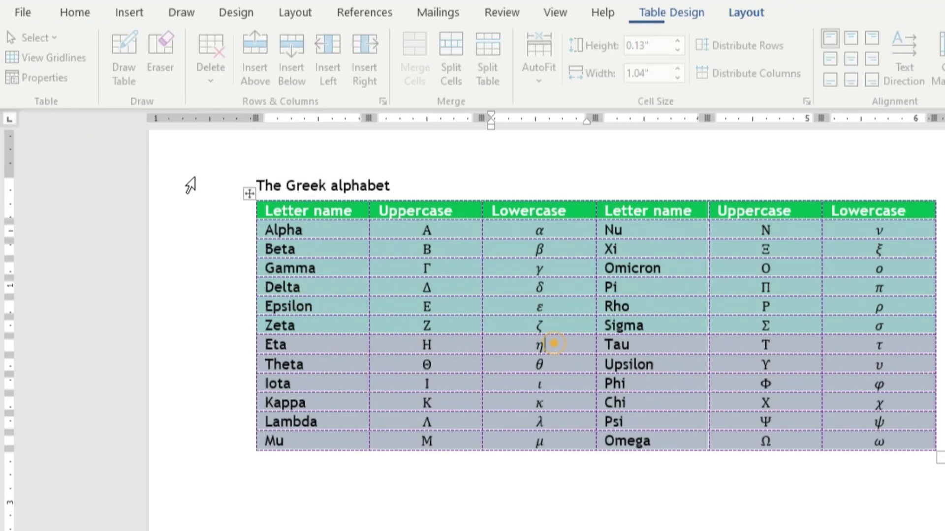
pyautogui.click(249, 193)
pyautogui.click(693, 19)
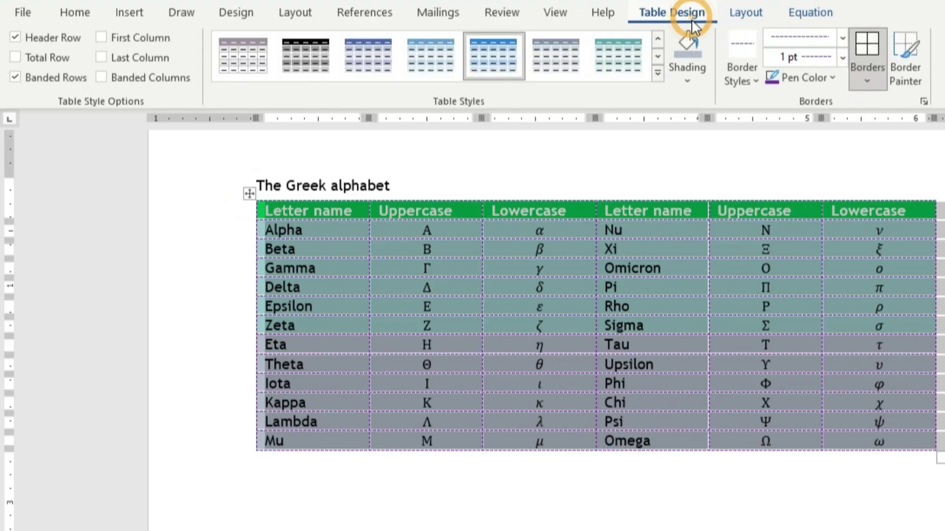
# - Apply No Border to the Greek alphabet table, leaving only its coloured shading
pyautogui.click(861, 82)
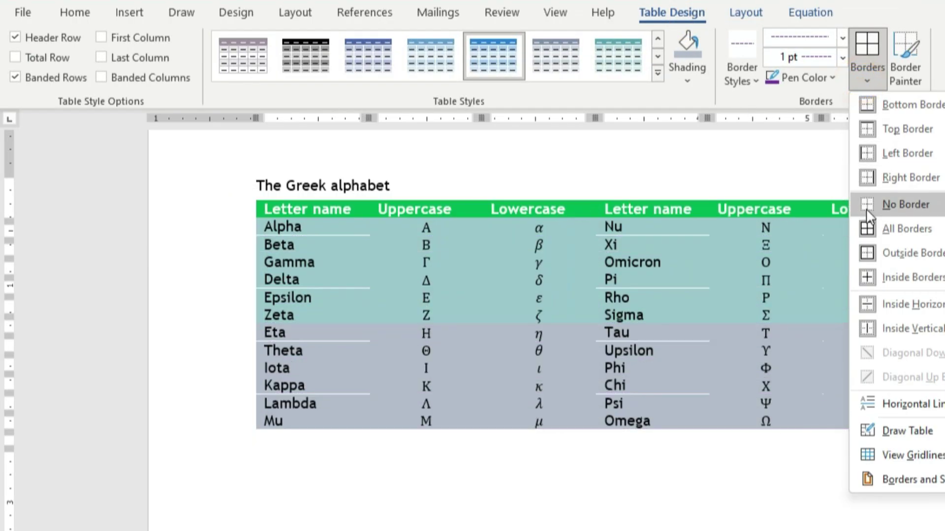
pyautogui.click(867, 210)
pyautogui.click(484, 296)
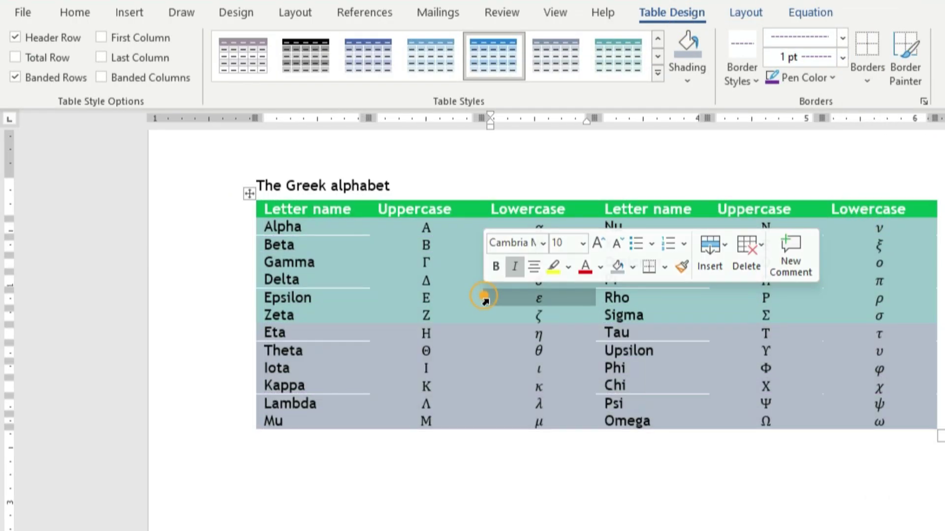
pyautogui.click(451, 281)
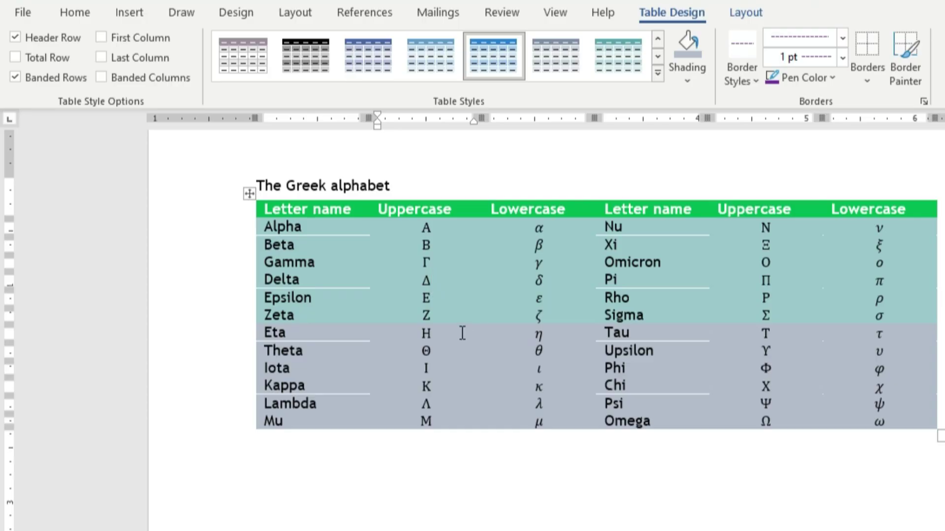
# - Turn View Gridlines on to show dashed cell outlines, then switch it off again
pyautogui.click(746, 14)
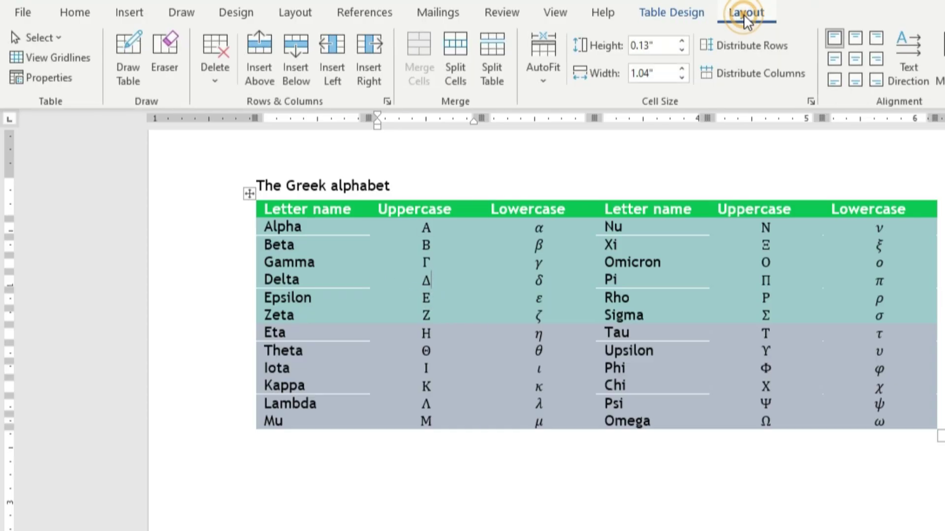
pyautogui.click(36, 59)
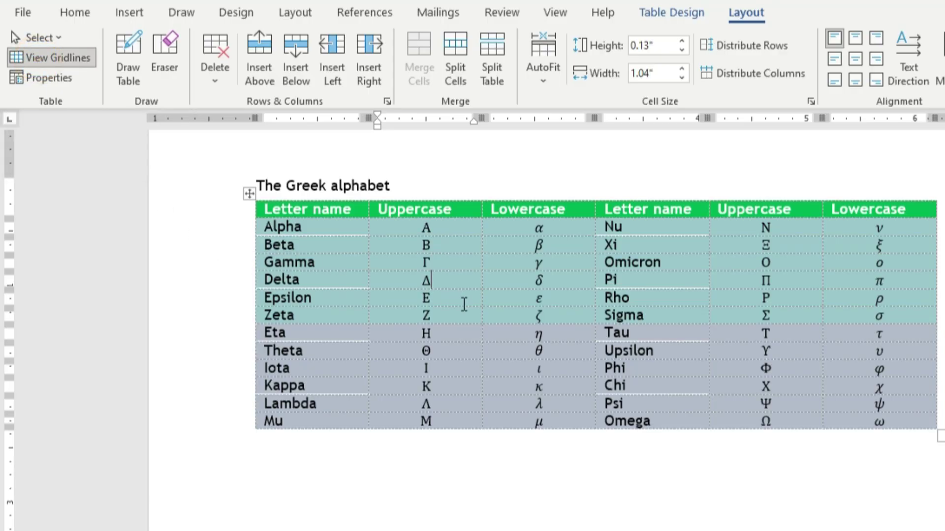
pyautogui.scroll(4, 462, 320)
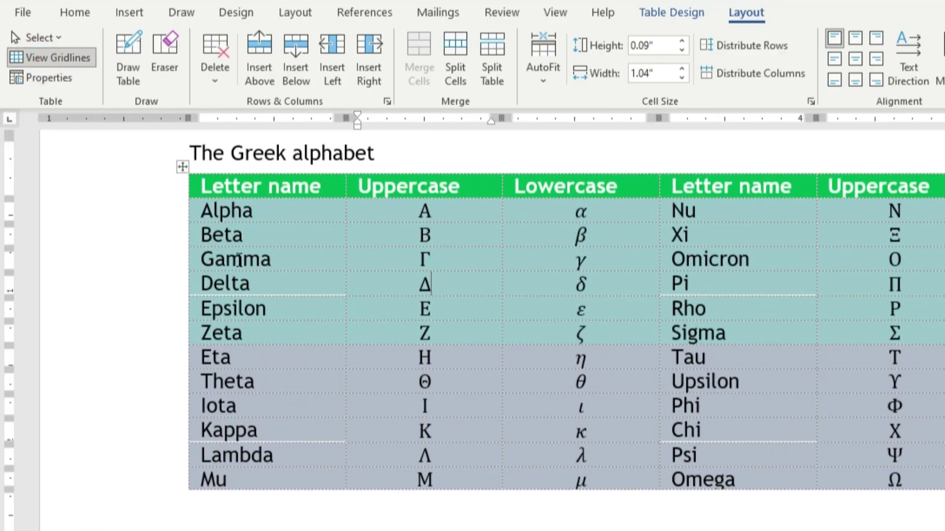
pyautogui.hscroll(3, 342, 379)
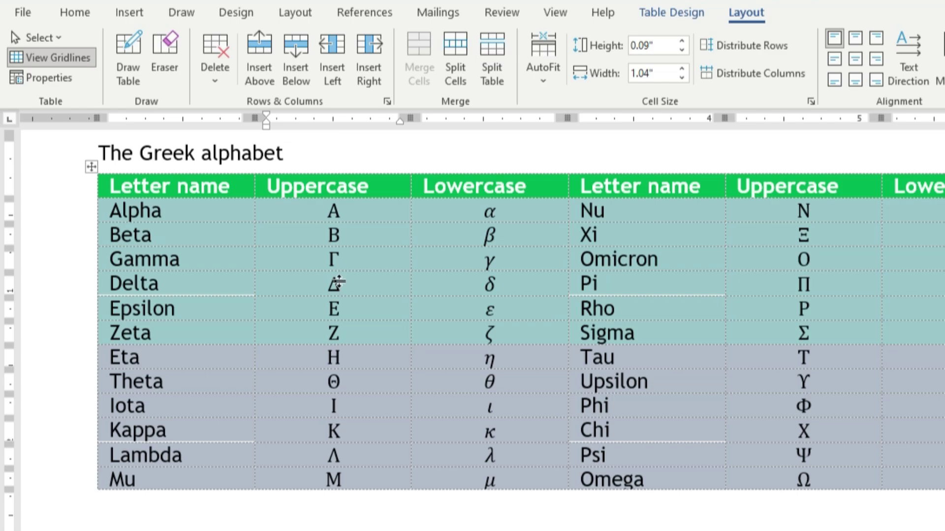
pyautogui.click(55, 63)
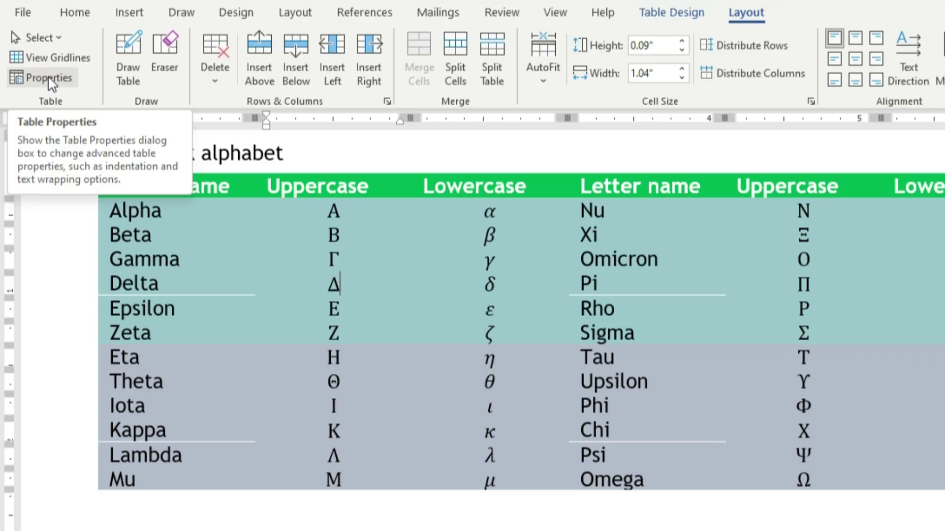
pyautogui.click(48, 78)
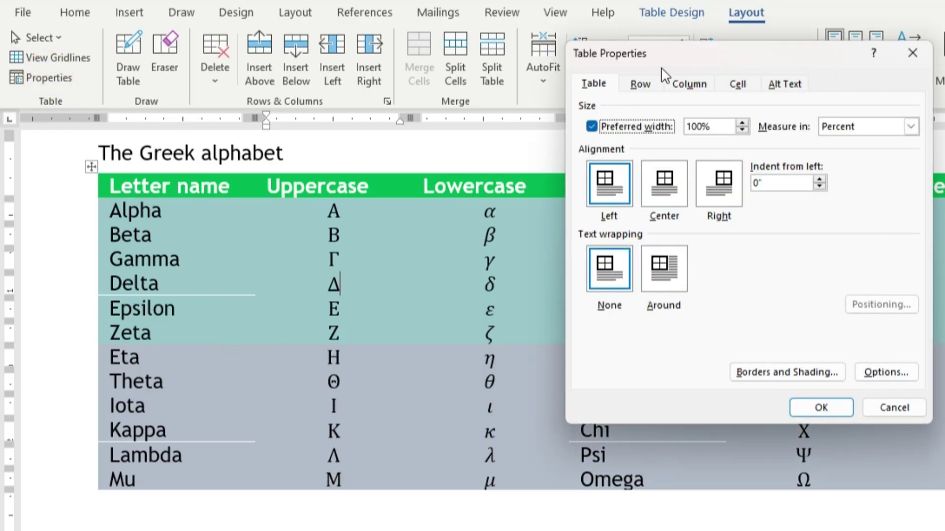
pyautogui.click(636, 86)
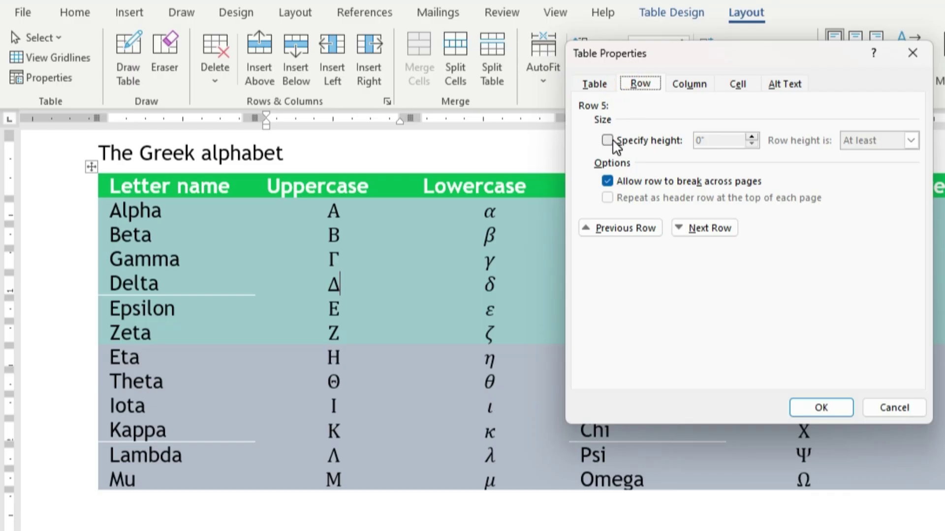
pyautogui.click(691, 87)
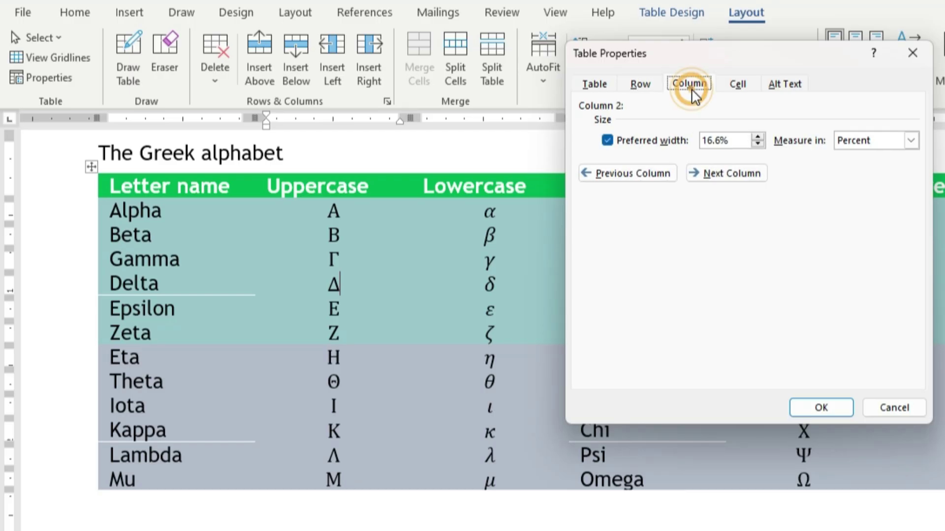
pyautogui.click(734, 83)
pyautogui.click(786, 87)
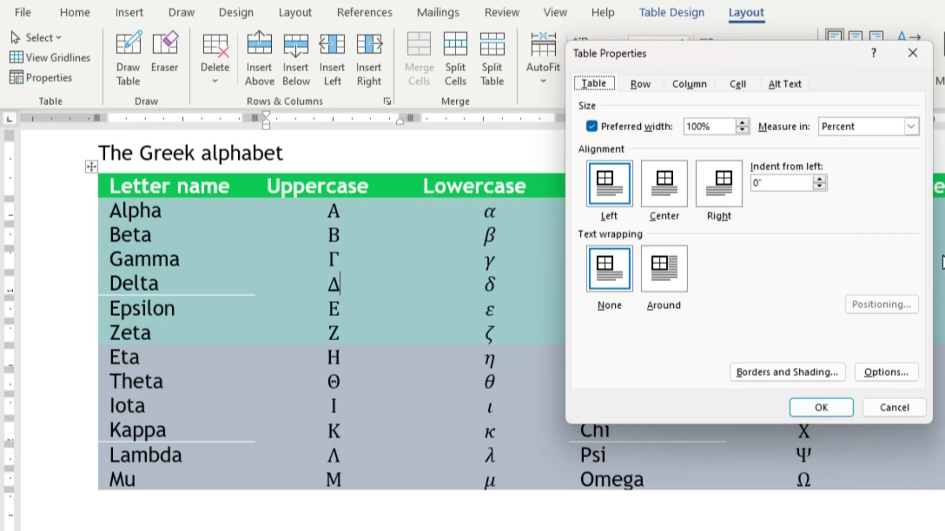
pyautogui.press('Return')
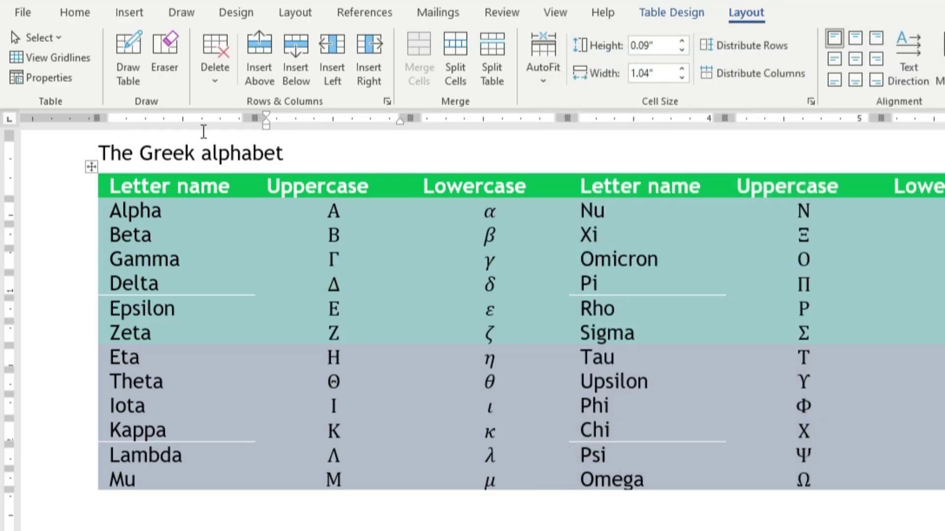
# - Draw a horizontal line across the Gamma row to add a blank row below it, then select the table
pyautogui.click(139, 57)
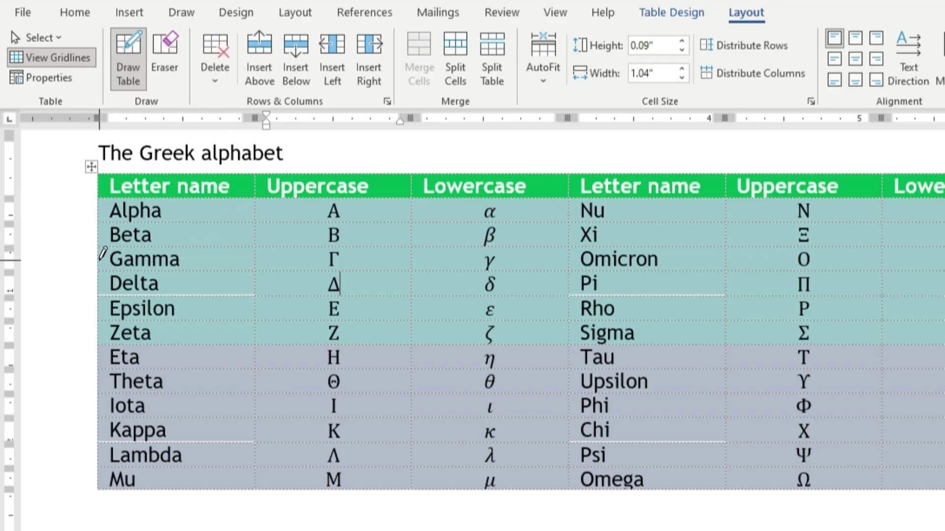
pyautogui.moveTo(86, 259); pyautogui.dragTo(944, 264)
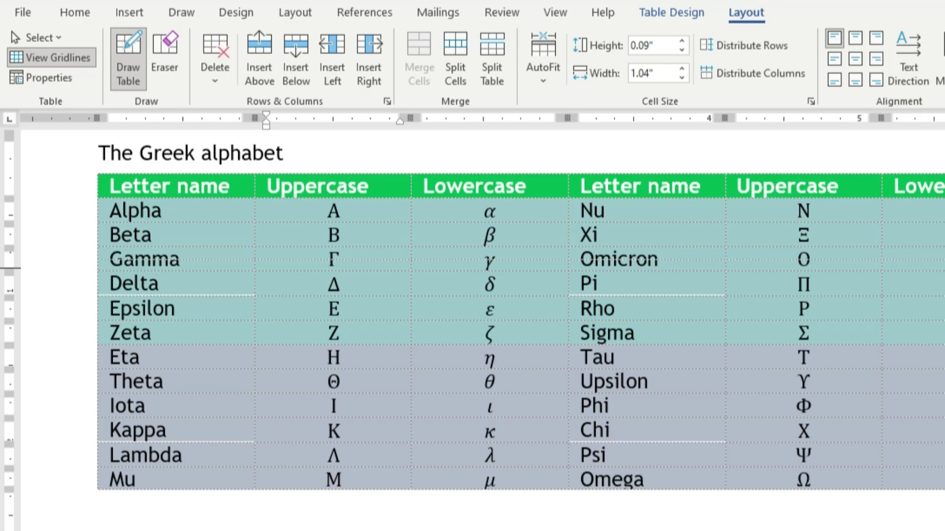
pyautogui.moveTo(944, 264); pyautogui.dragTo(944, 266)
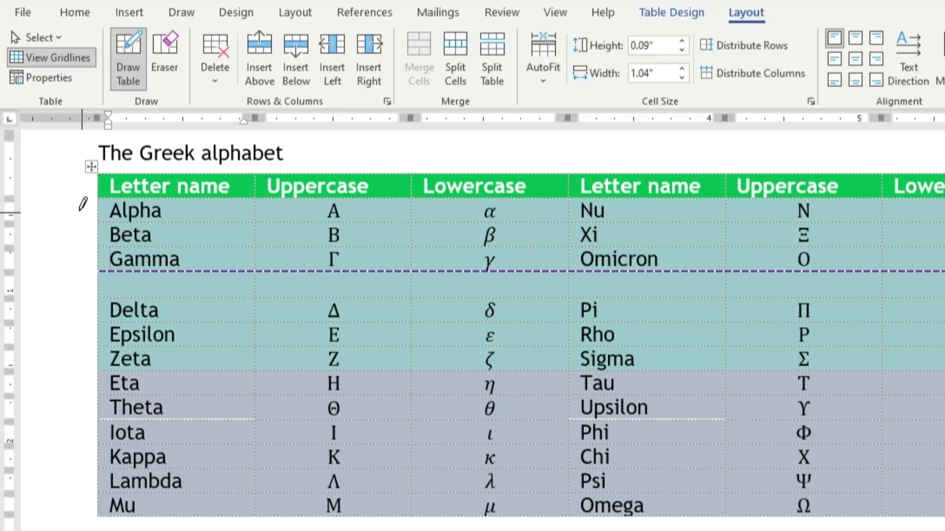
pyautogui.press('Escape')
pyautogui.click(91, 168)
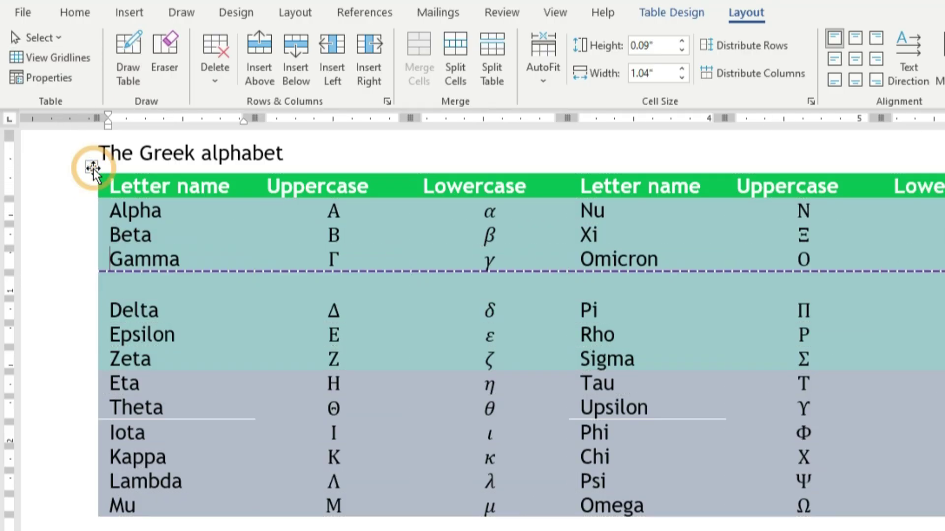
pyautogui.click(91, 168)
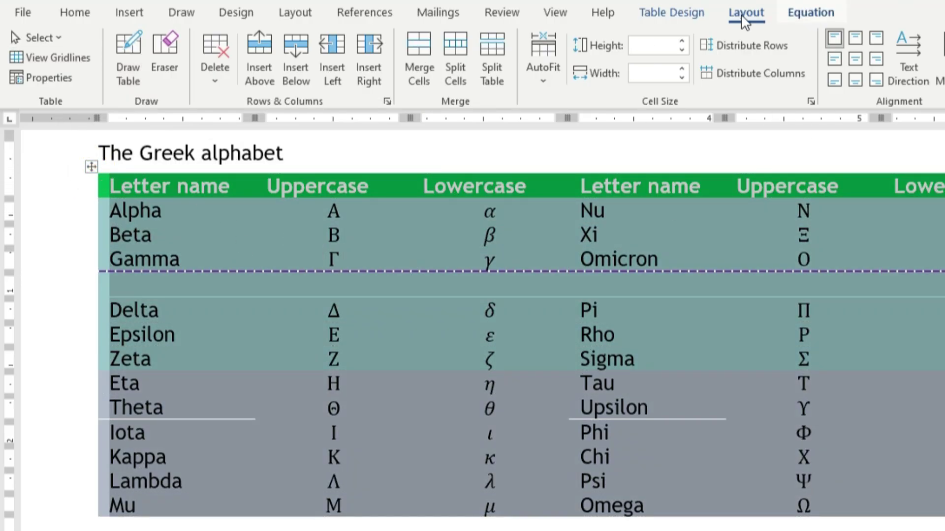
# - Apply the Table Grid Light style from Plain Tables to the Greek alphabet table
pyautogui.click(701, 15)
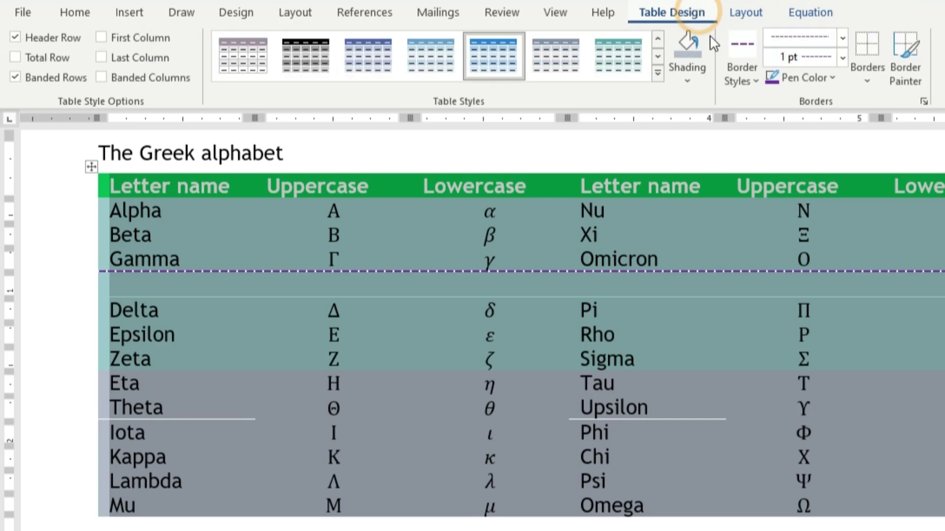
pyautogui.click(658, 74)
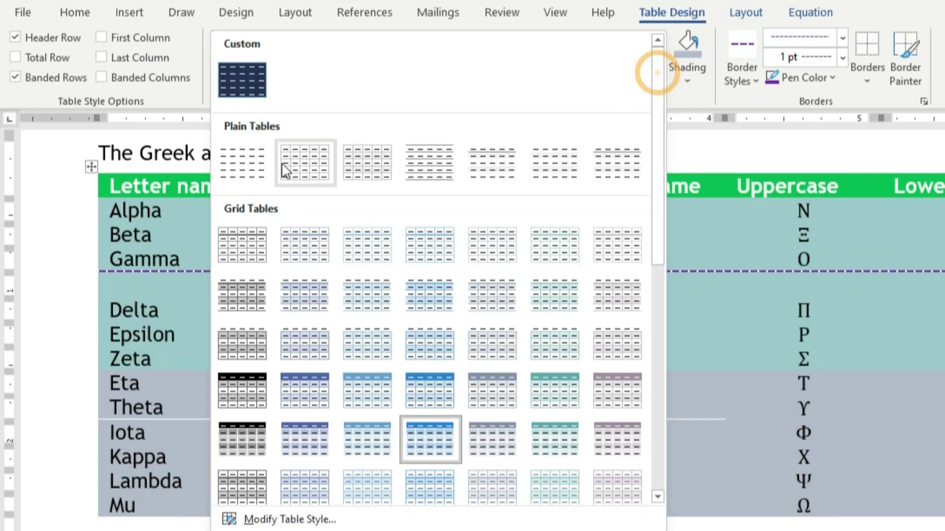
pyautogui.click(300, 170)
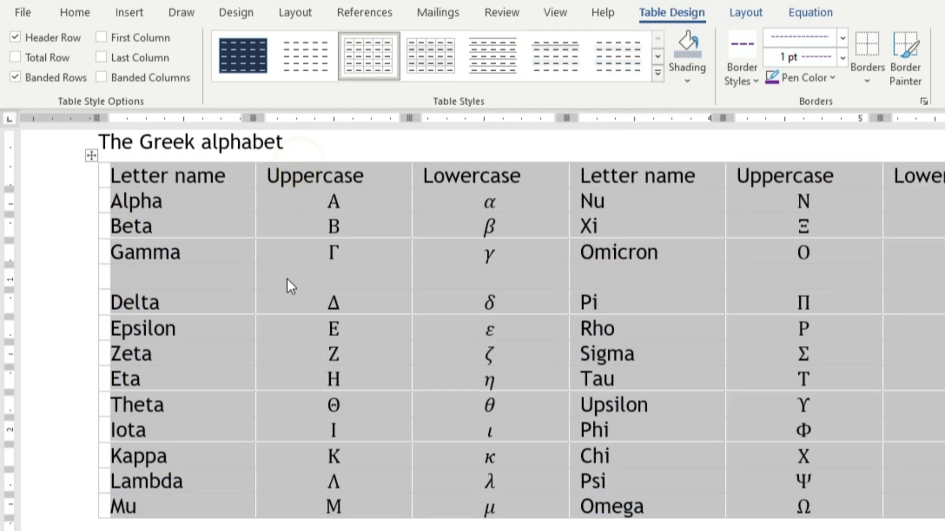
pyautogui.click(285, 279)
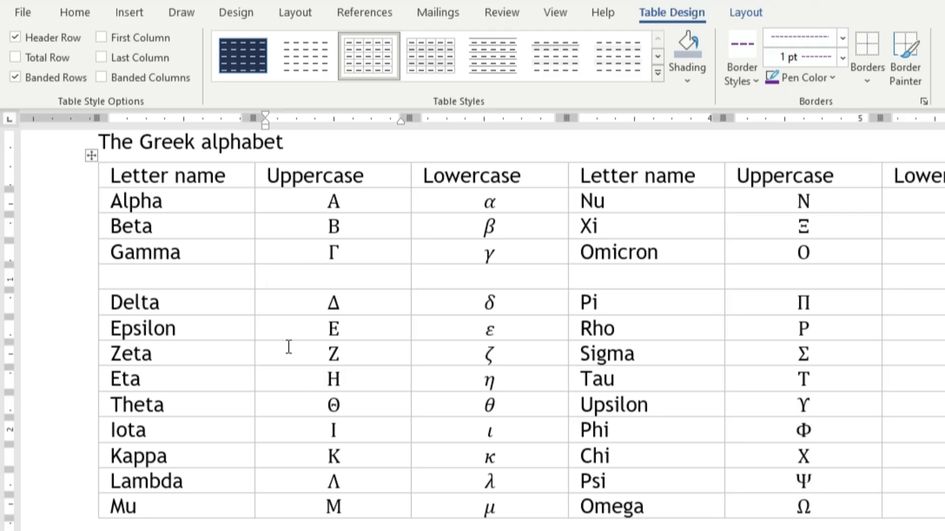
pyautogui.click(749, 15)
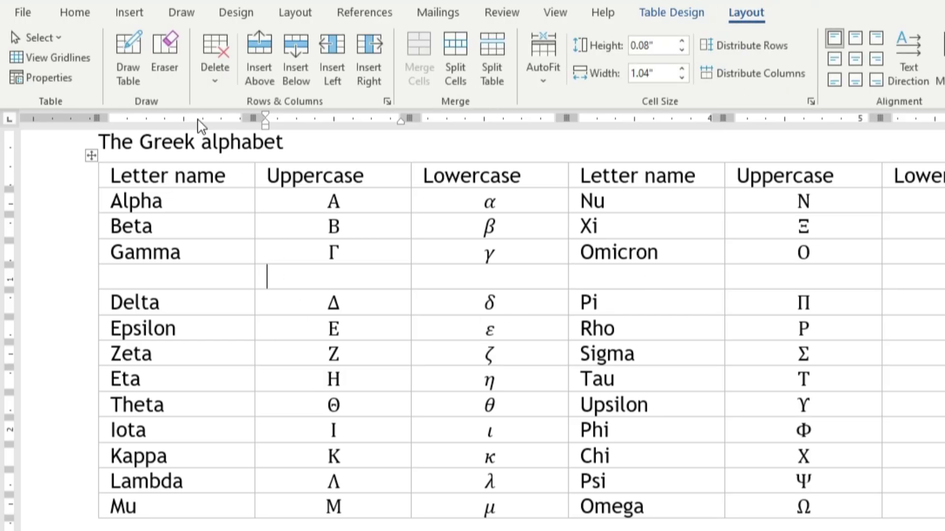
pyautogui.click(169, 43)
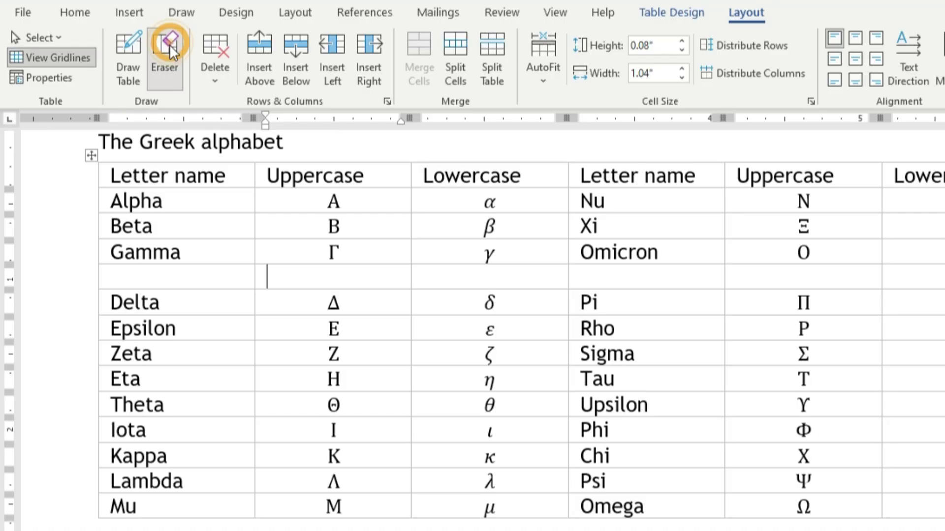
pyautogui.click(286, 264)
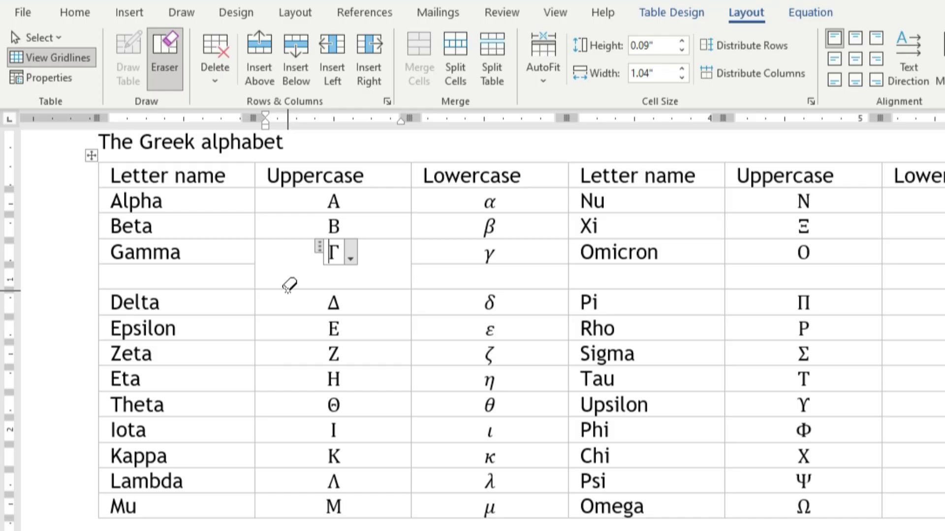
pyautogui.click(287, 290)
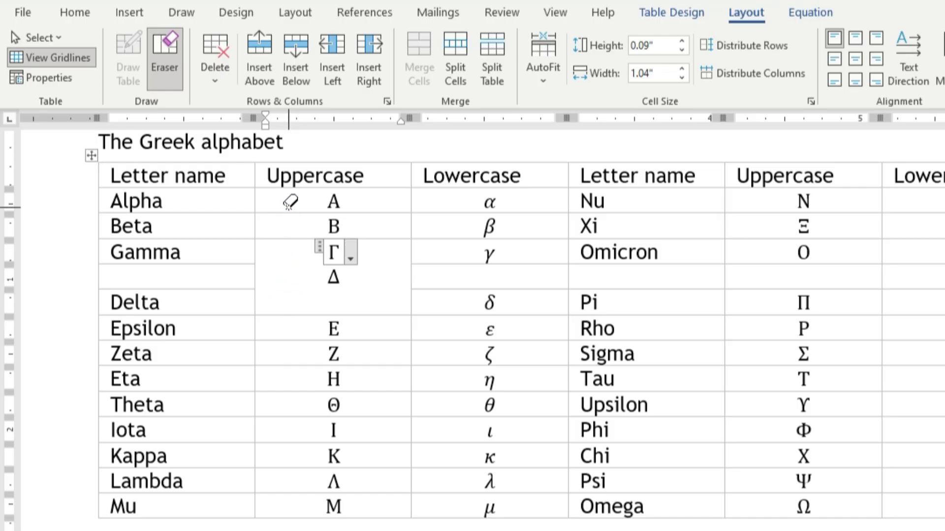
pyautogui.moveTo(288, 206); pyautogui.dragTo(293, 415)
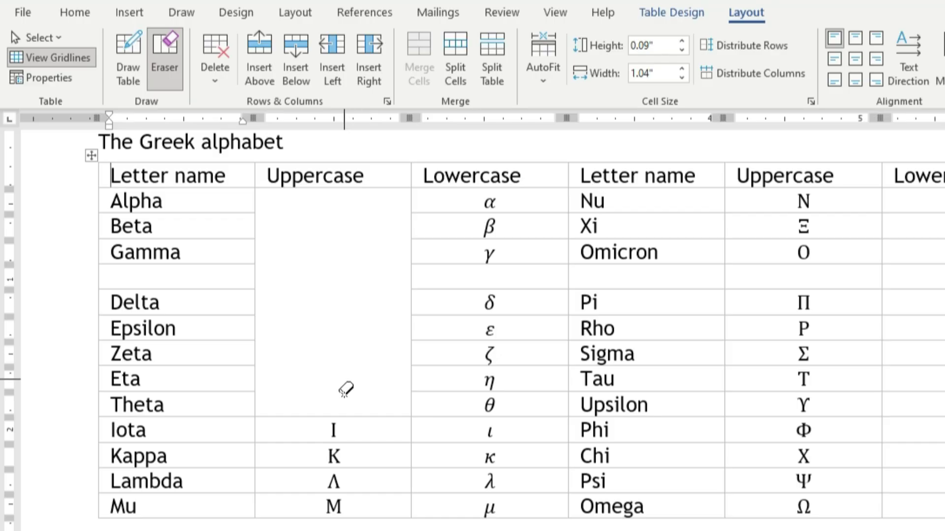
pyautogui.click(363, 417)
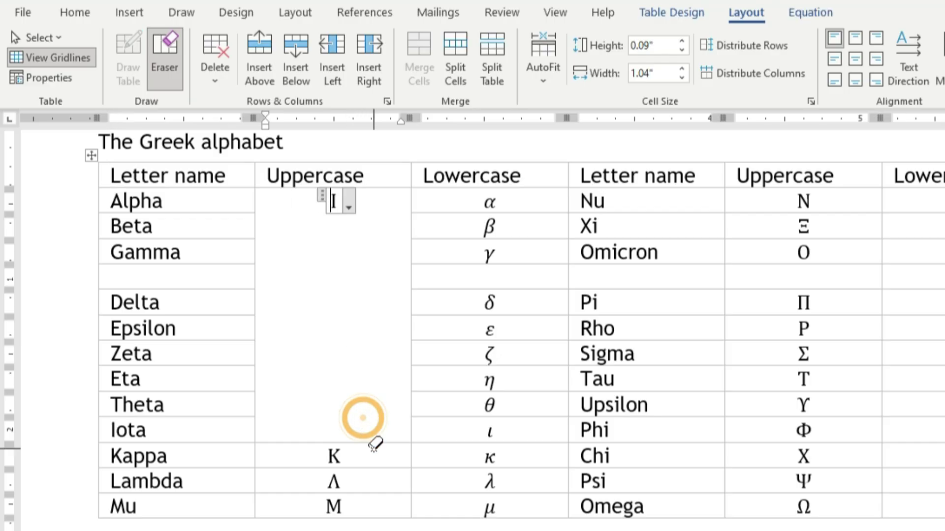
pyautogui.moveTo(362, 422); pyautogui.dragTo(362, 498)
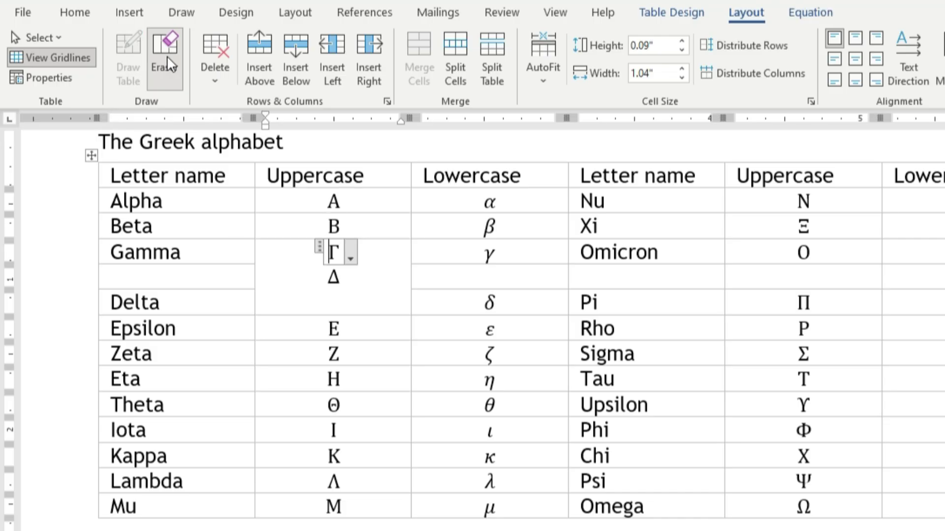
pyautogui.hotkey('ctrl', 'z')
pyautogui.hotkey('ctrl', 'z')
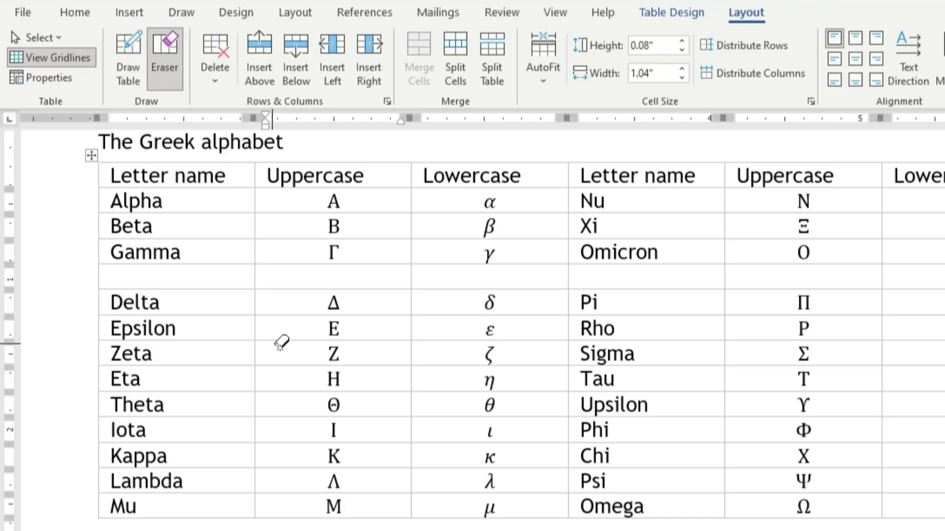
pyautogui.click(164, 56)
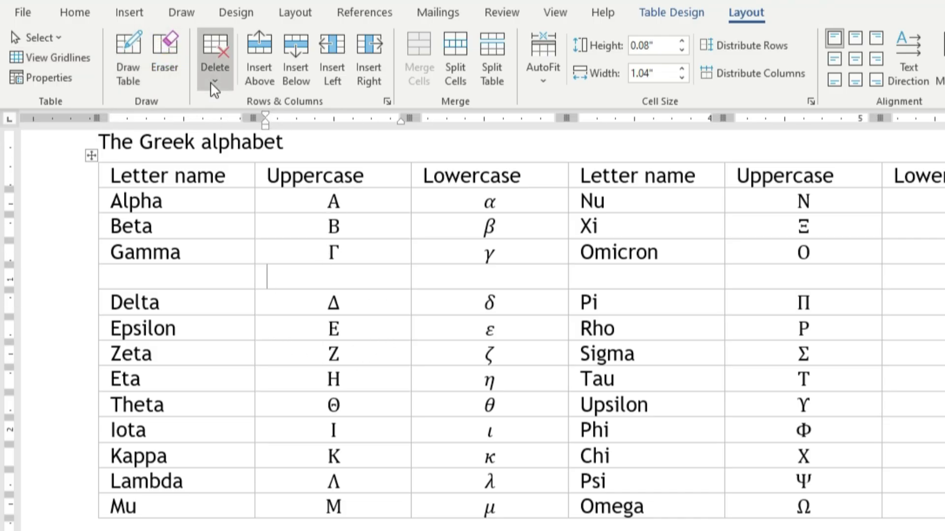
# - Delete the blank row under Gamma with Delete Rows, then open the Delete Cells dialog
pyautogui.click(213, 80)
pyautogui.click(210, 82)
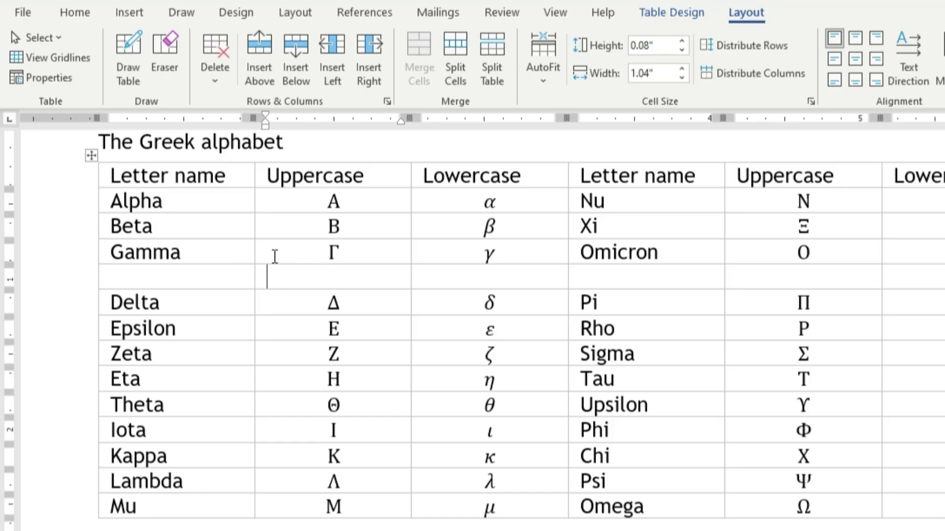
pyautogui.click(223, 70)
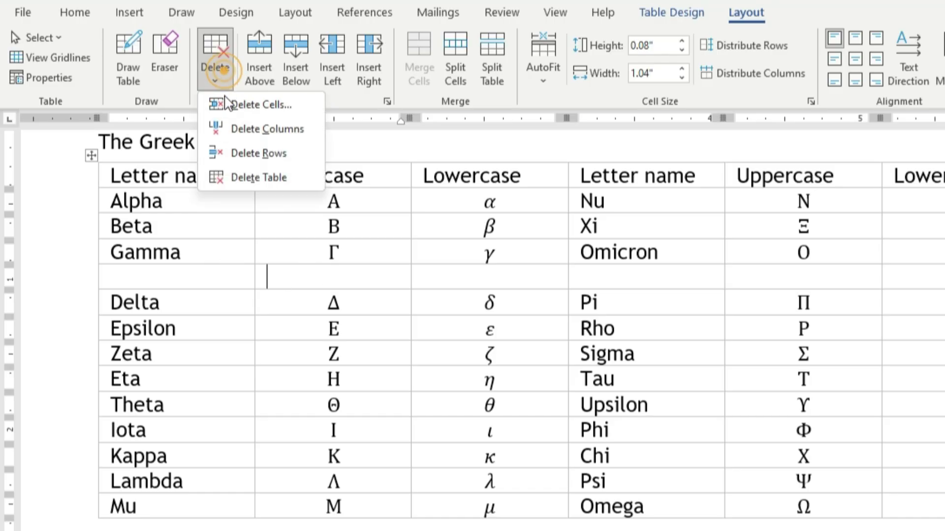
pyautogui.click(241, 152)
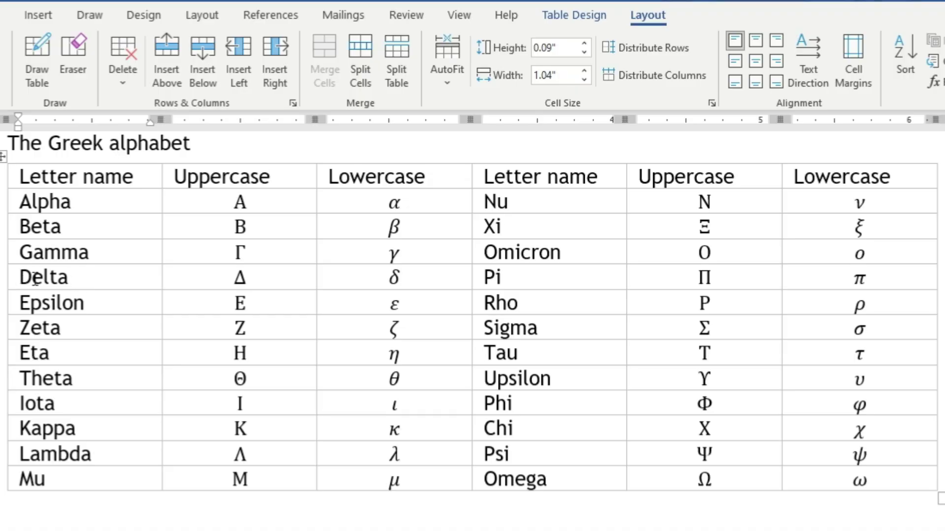
pyautogui.click(123, 76)
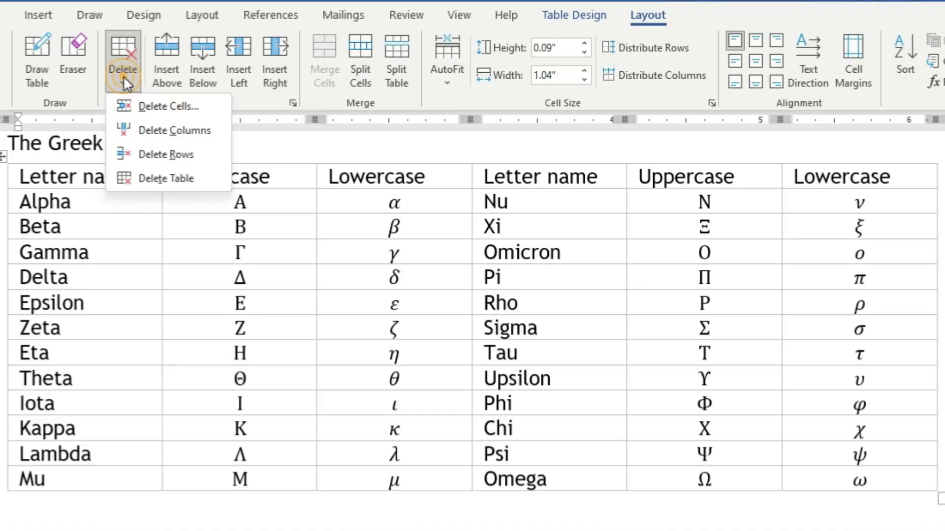
pyautogui.click(131, 105)
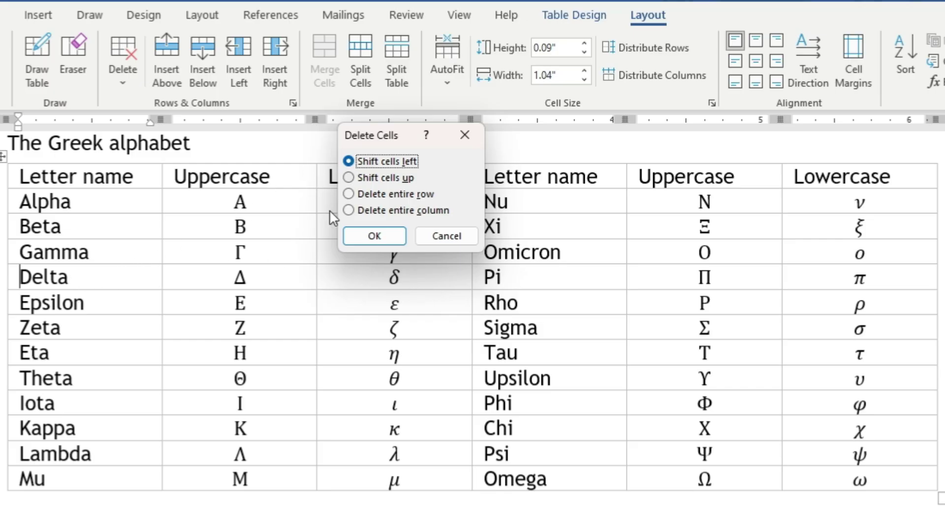
# - Delete the Delta cell so the rest of its row shifts one column left
pyautogui.click(345, 241)
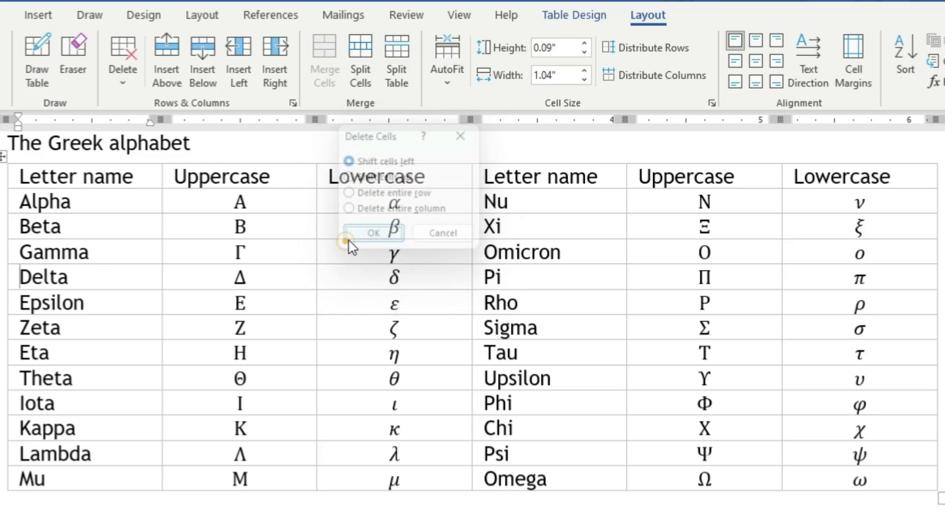
pyautogui.click(211, 303)
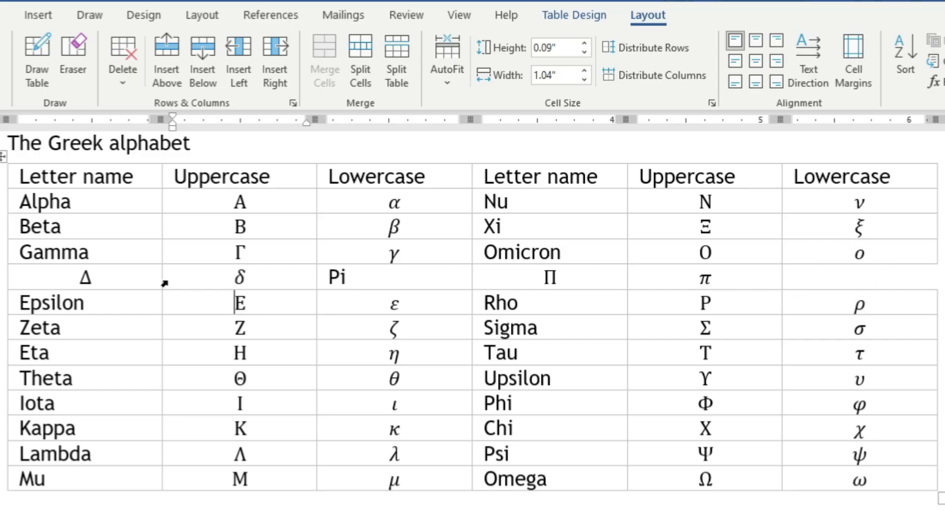
# - Undo the left shift, then delete the Delta cell again with the names below shifting up
pyautogui.hotkey('ctrl', 'z')
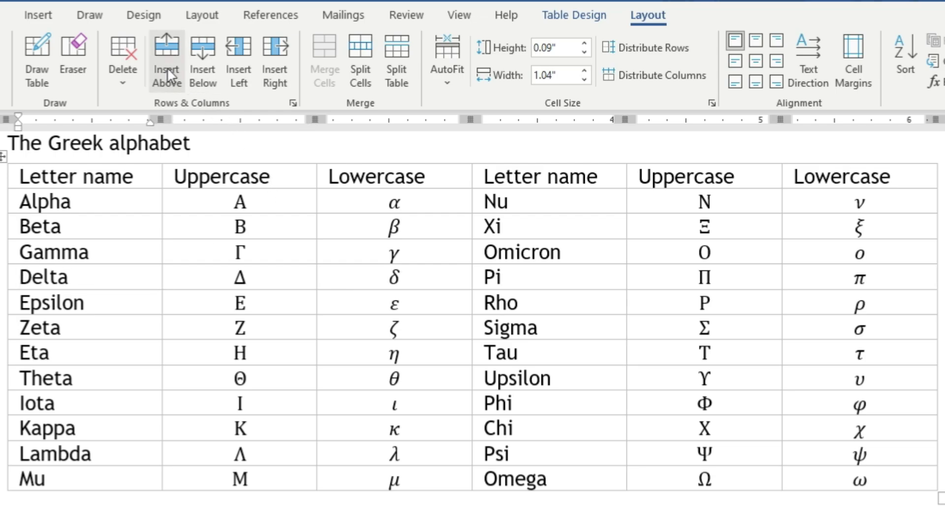
pyautogui.click(135, 81)
pyautogui.click(153, 113)
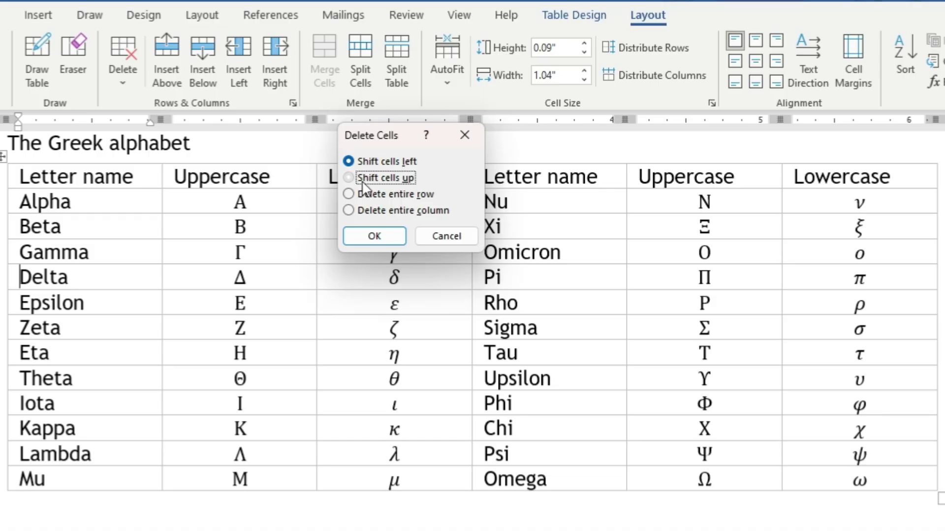
pyautogui.click(366, 179)
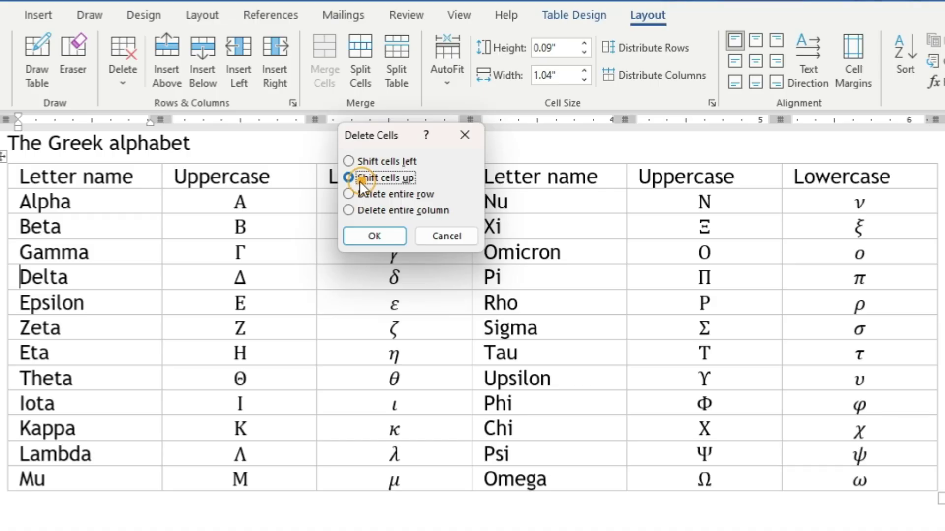
pyautogui.click(395, 238)
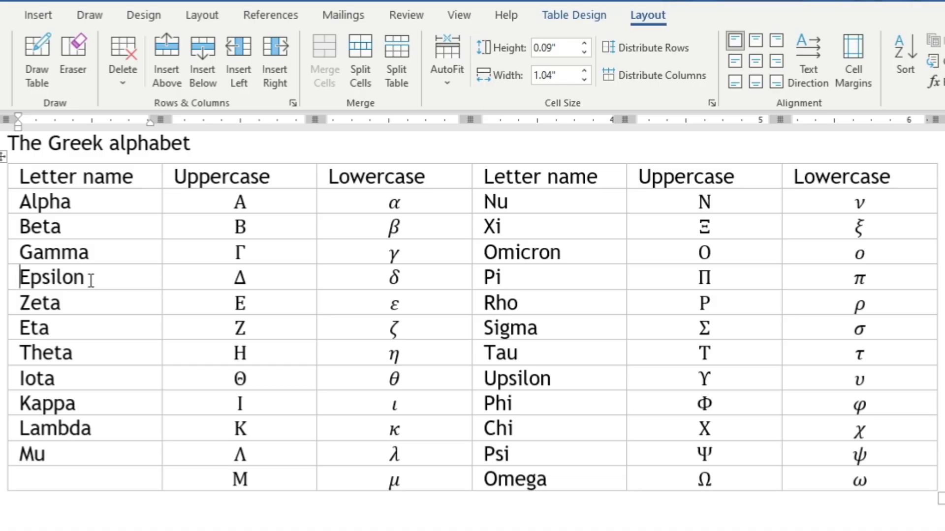
pyautogui.hotkey('ctrl', 'z')
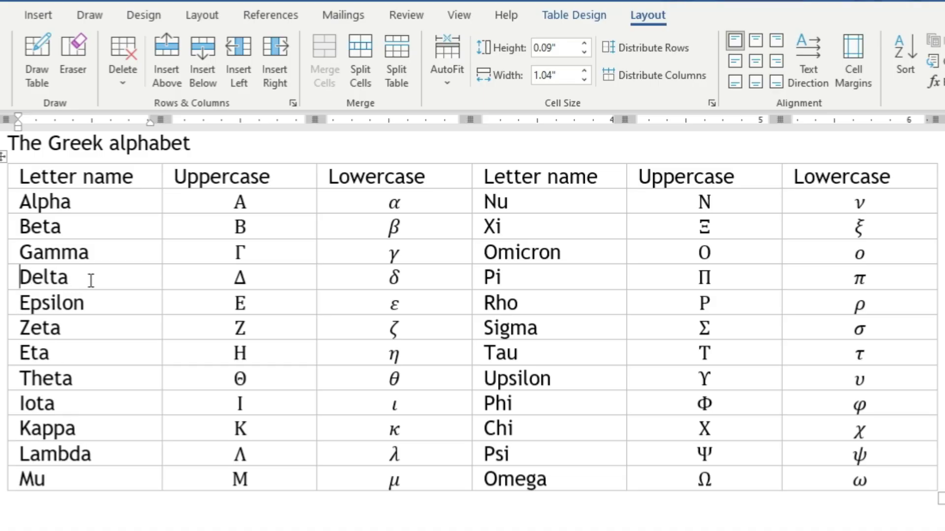
pyautogui.click(124, 73)
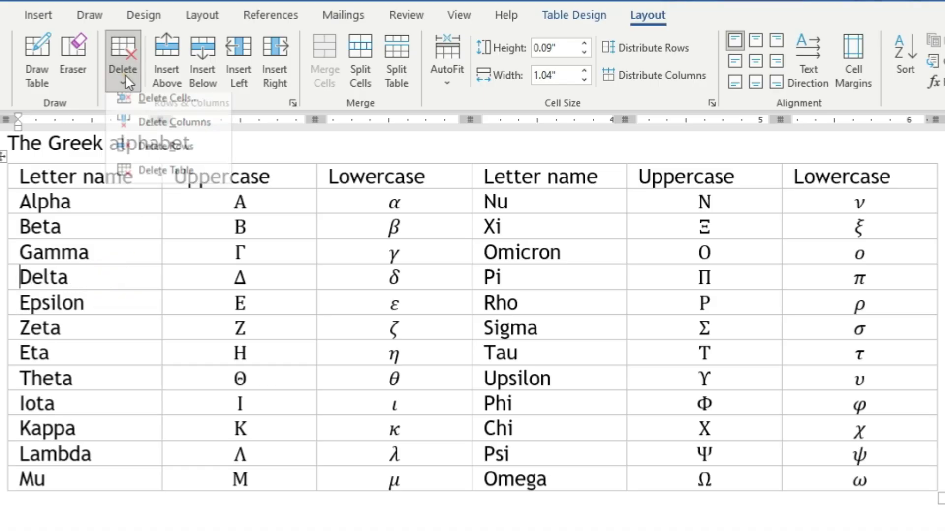
pyautogui.click(139, 104)
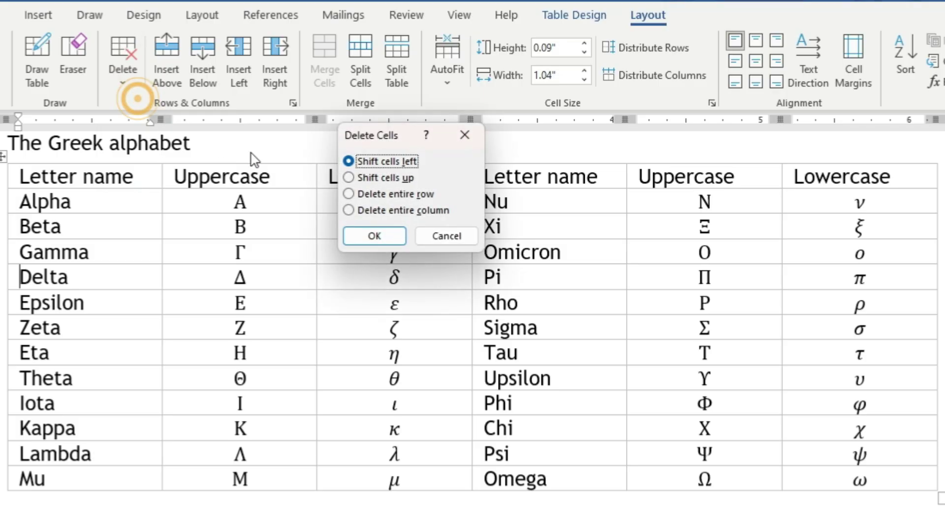
pyautogui.click(415, 194)
pyautogui.click(372, 236)
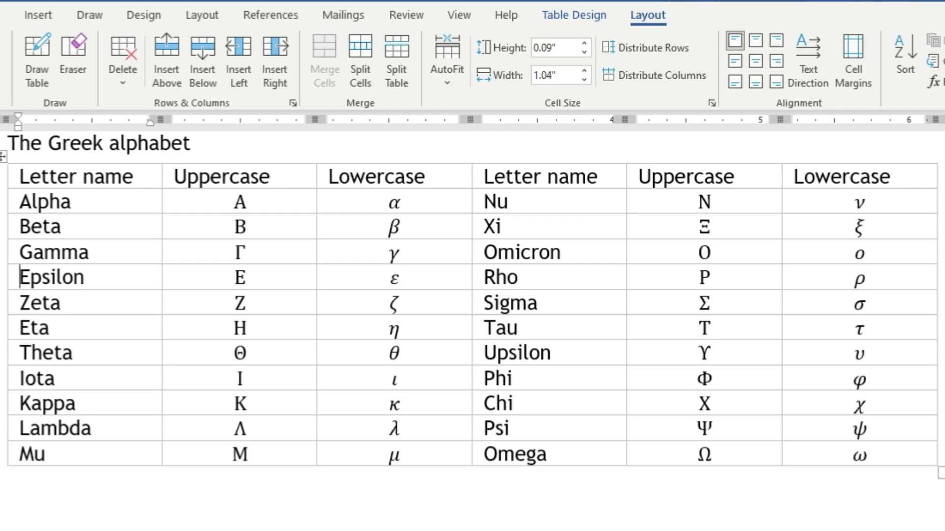
pyautogui.hotkey('ctrl', 'z')
pyautogui.click(122, 79)
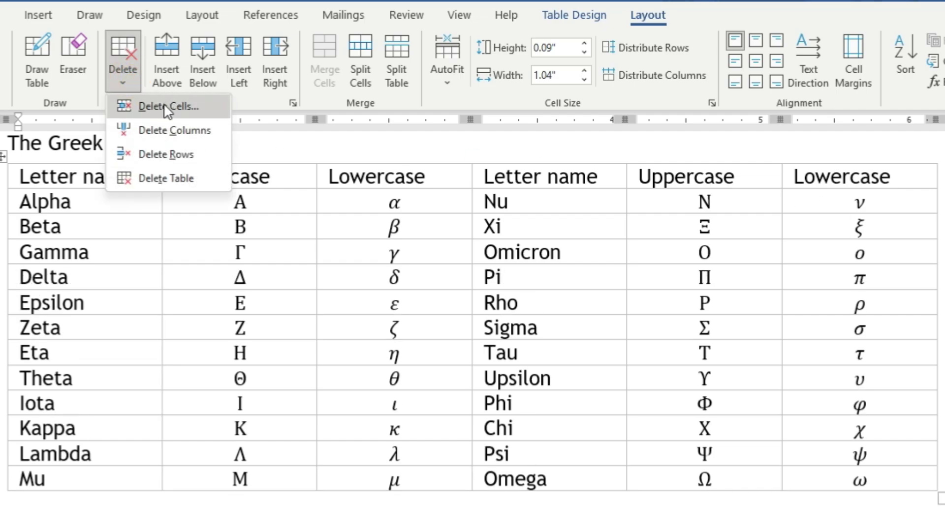
pyautogui.click(168, 106)
pyautogui.click(350, 211)
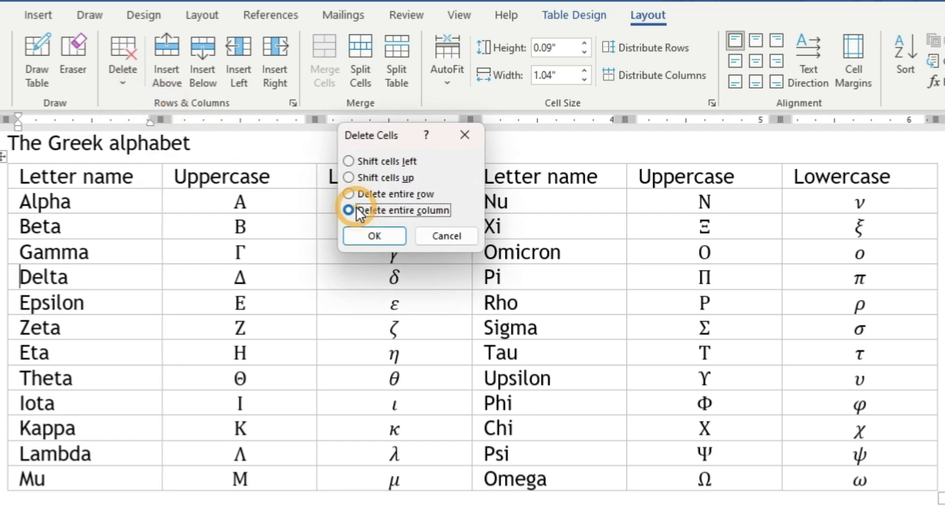
pyautogui.click(388, 238)
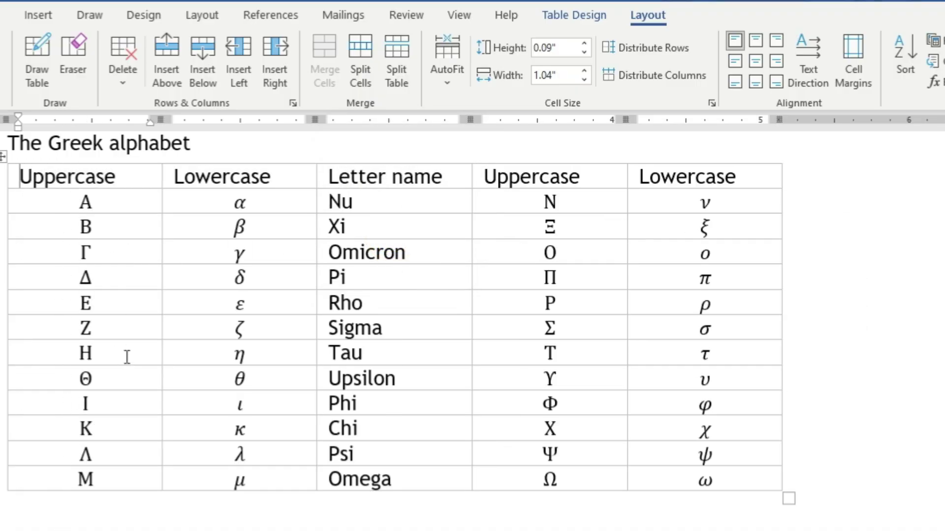
pyautogui.hotkey('ctrl', 'z')
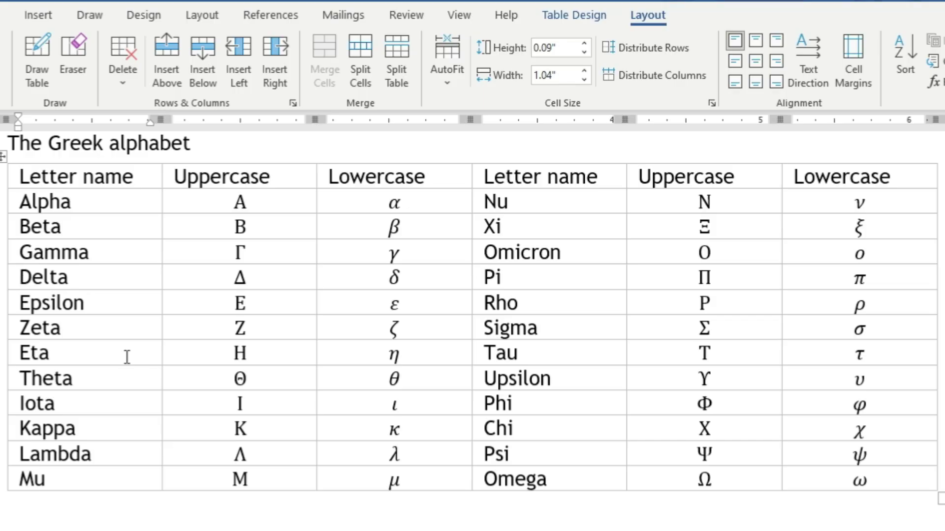
# - Select the Gamma–Zeta cells, bring up the delete options from Epsilon, then undo the column deletion
pyautogui.moveTo(21, 253); pyautogui.dragTo(86, 320)
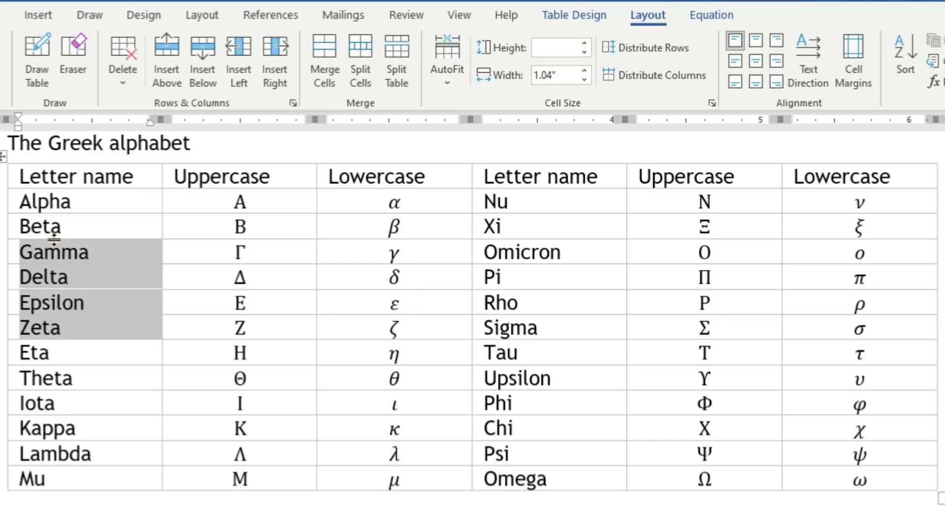
pyautogui.click(193, 277)
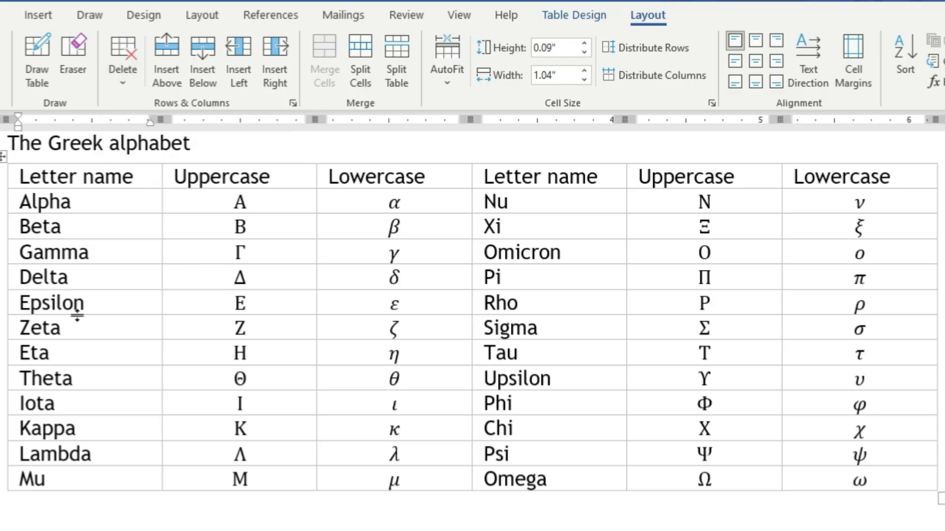
pyautogui.click(93, 302)
pyautogui.click(123, 73)
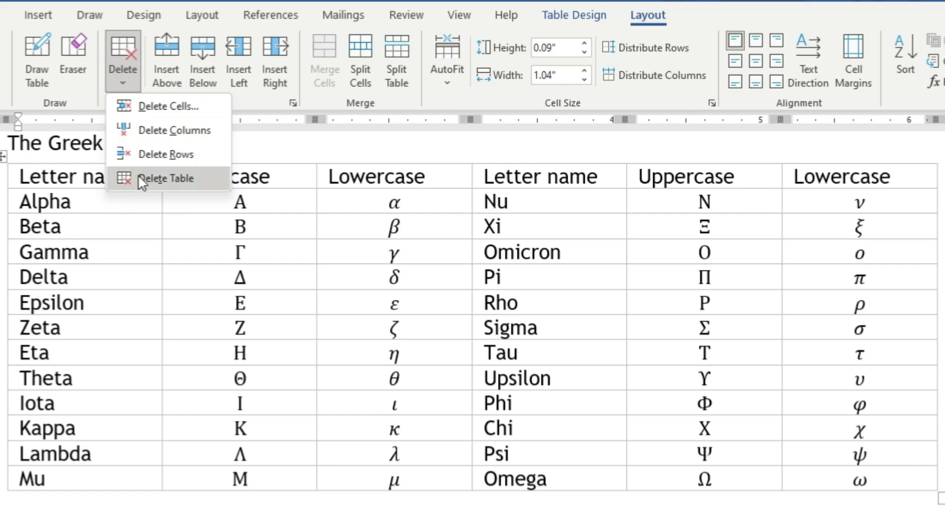
pyautogui.press('Escape')
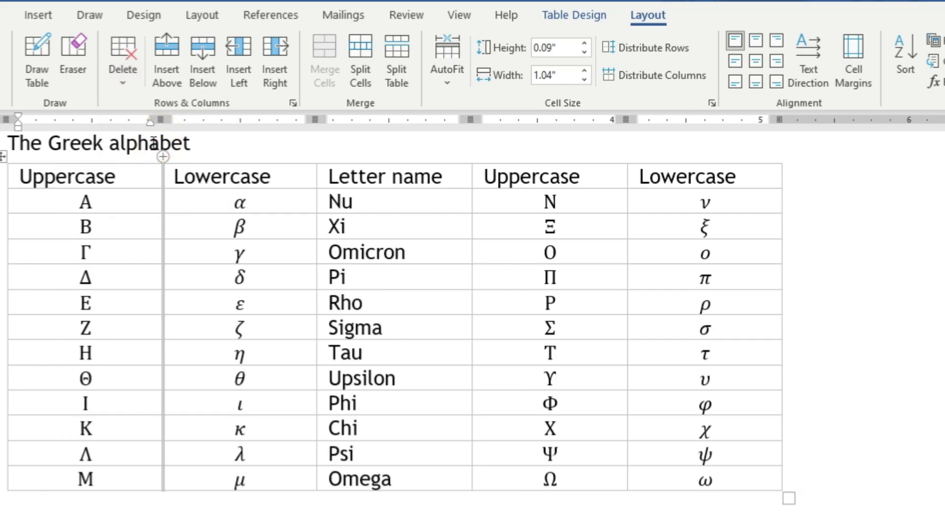
pyautogui.hotkey('ctrl', 'z')
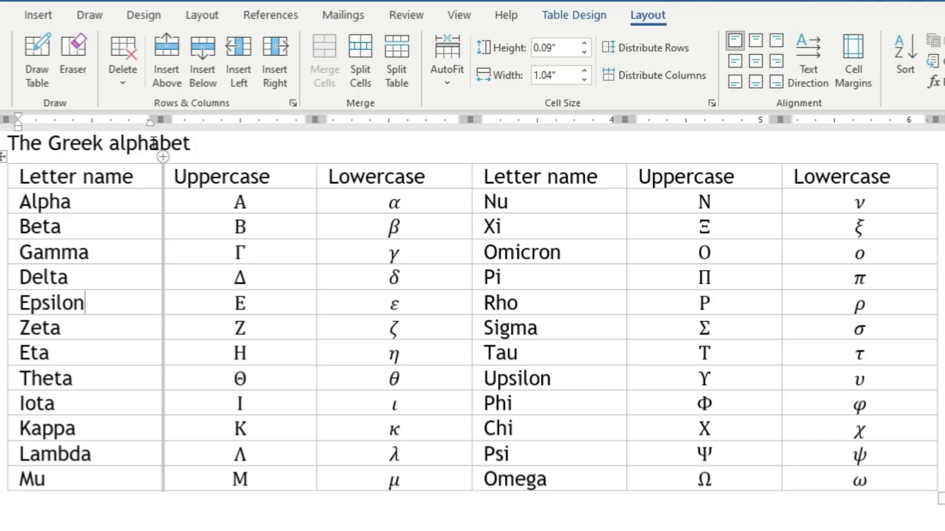
# - Delete the Epsilon row, then the whole Greek alphabet table, undoing each
pyautogui.click(121, 66)
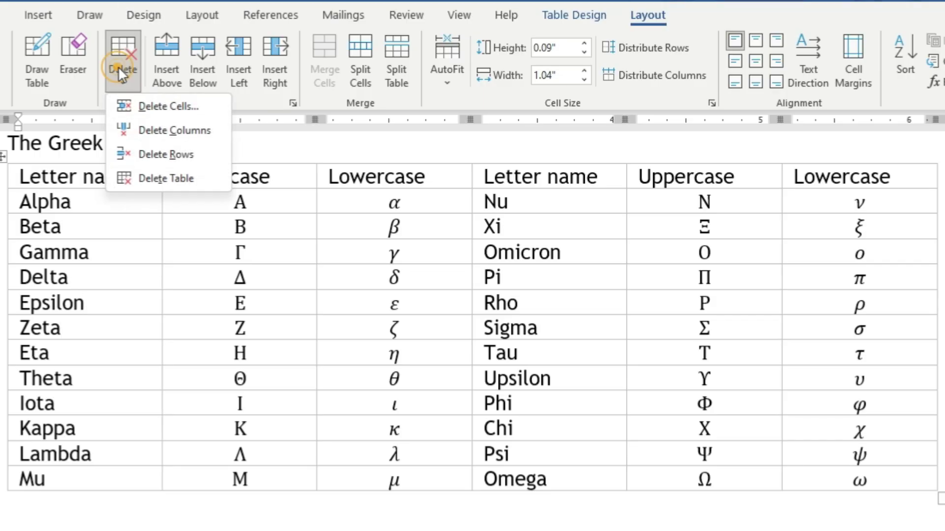
pyautogui.click(144, 150)
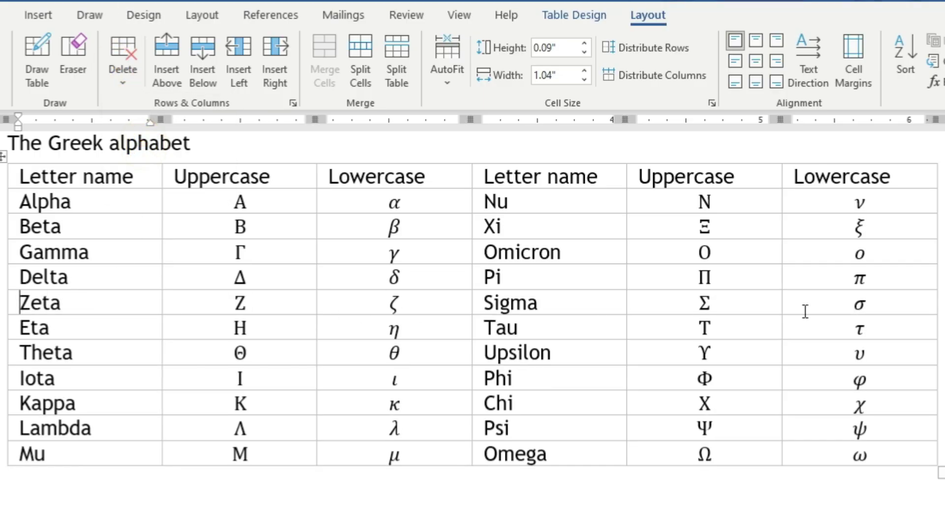
pyautogui.hotkey('ctrl', 'z')
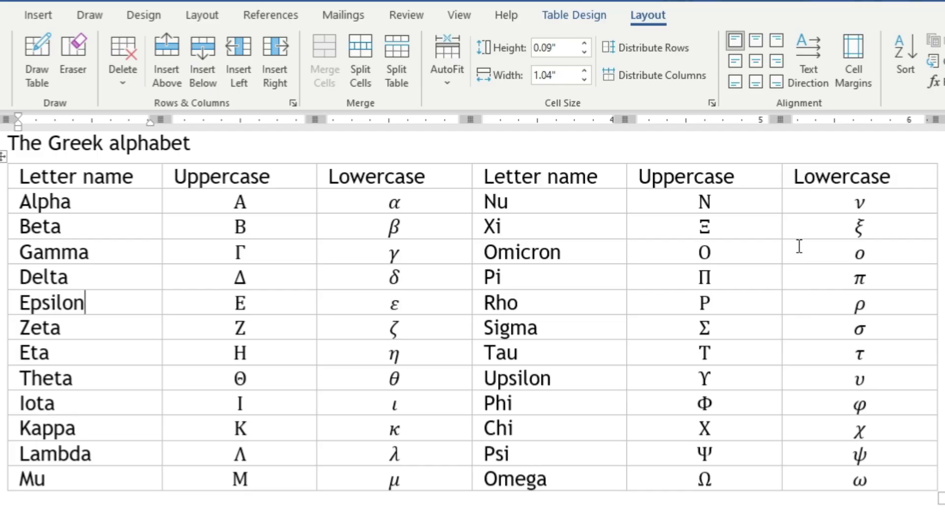
pyautogui.click(123, 84)
pyautogui.click(143, 178)
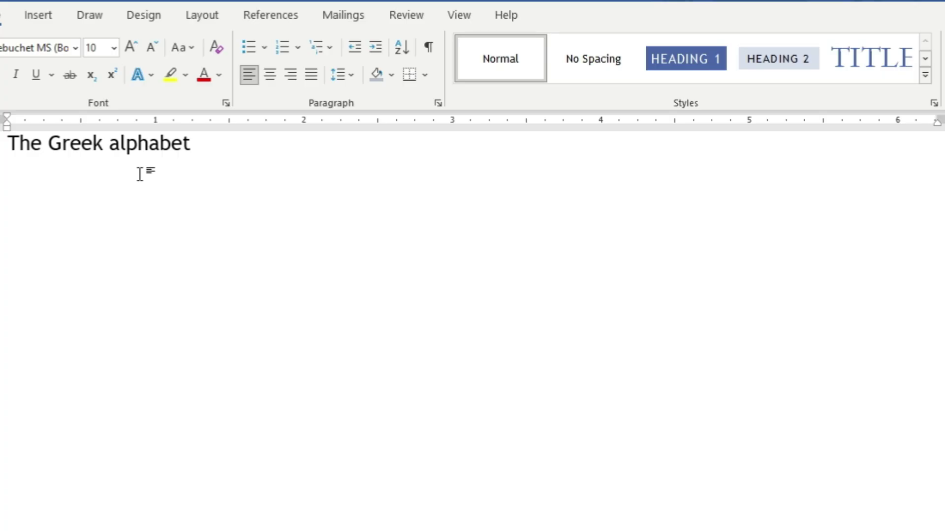
pyautogui.hotkey('ctrl', 'z')
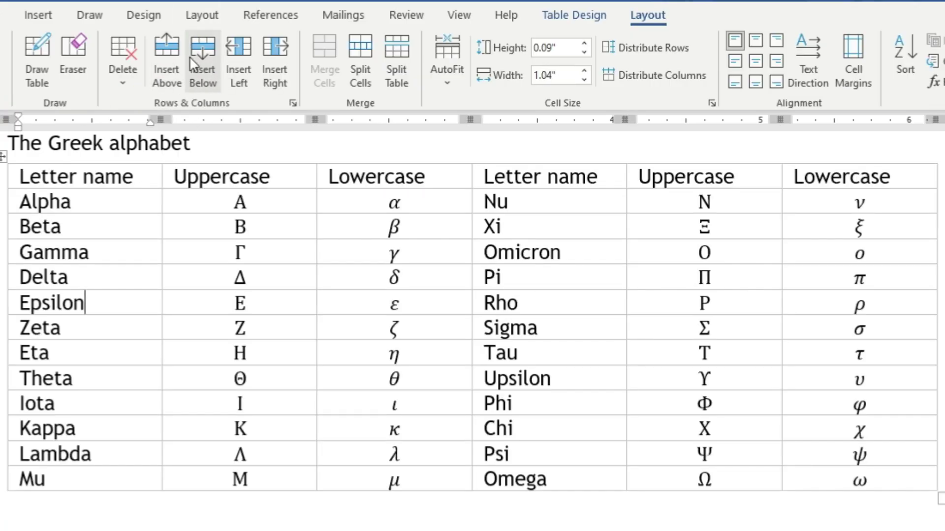
# - Insert a blank row above Zeta and undo it, then insert one below Zeta and remove it
pyautogui.click(77, 326)
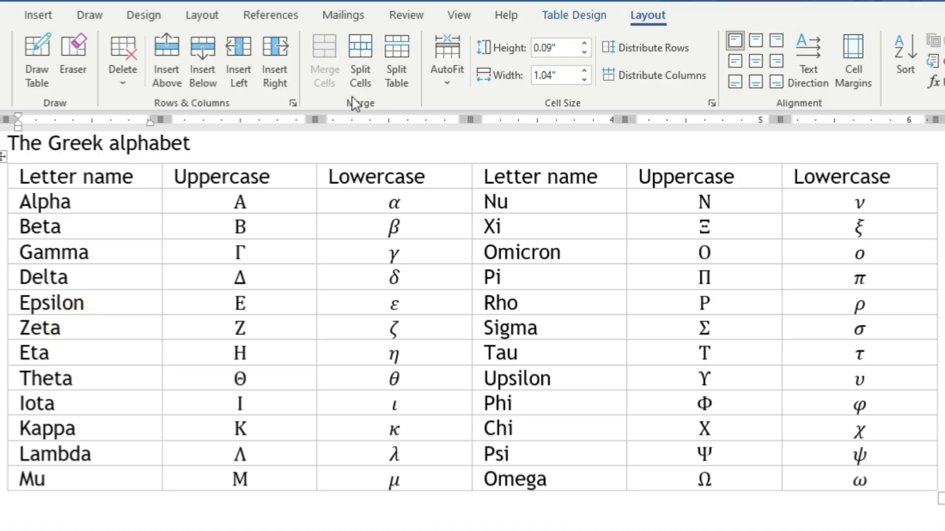
pyautogui.click(175, 61)
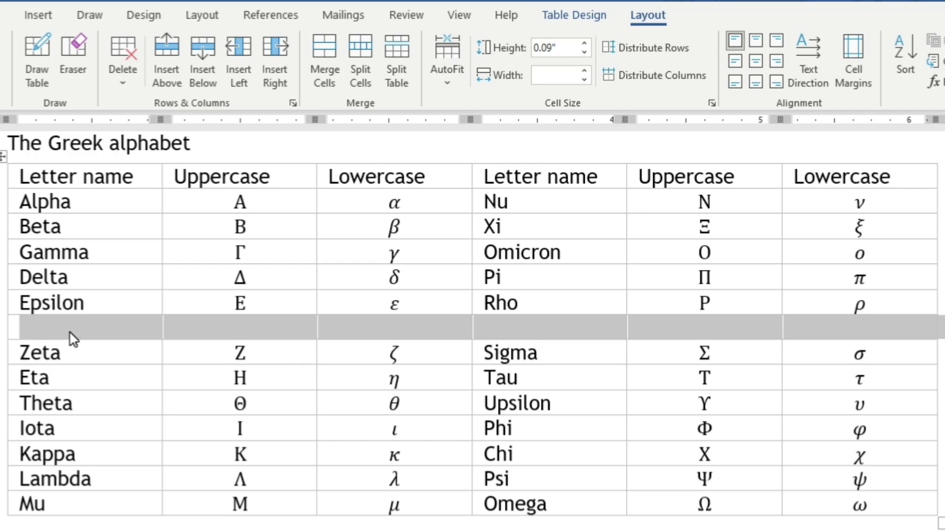
pyautogui.hotkey('ctrl', 'z')
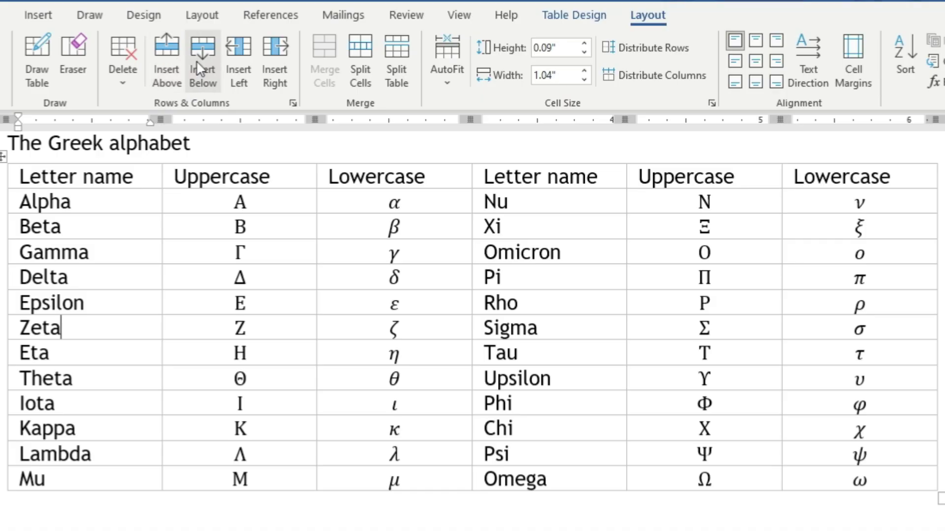
pyautogui.click(200, 67)
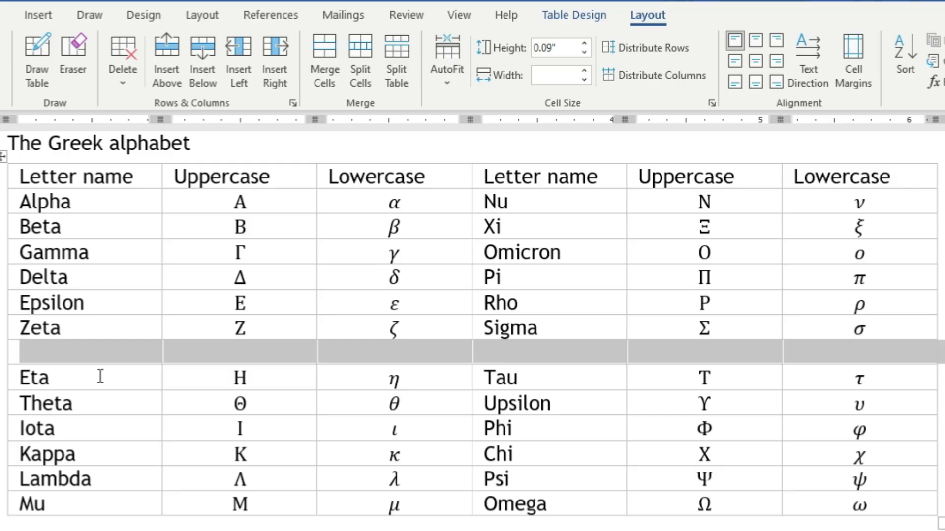
pyautogui.press('BackSpace')
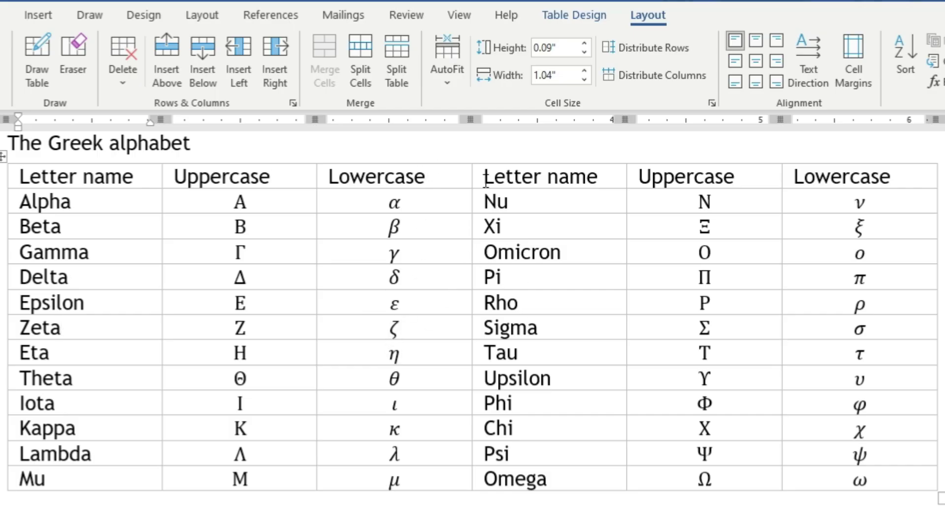
pyautogui.click(514, 305)
# - Undo a stray column, then insert a blank column right of the first Lowercase column
pyautogui.click(246, 84)
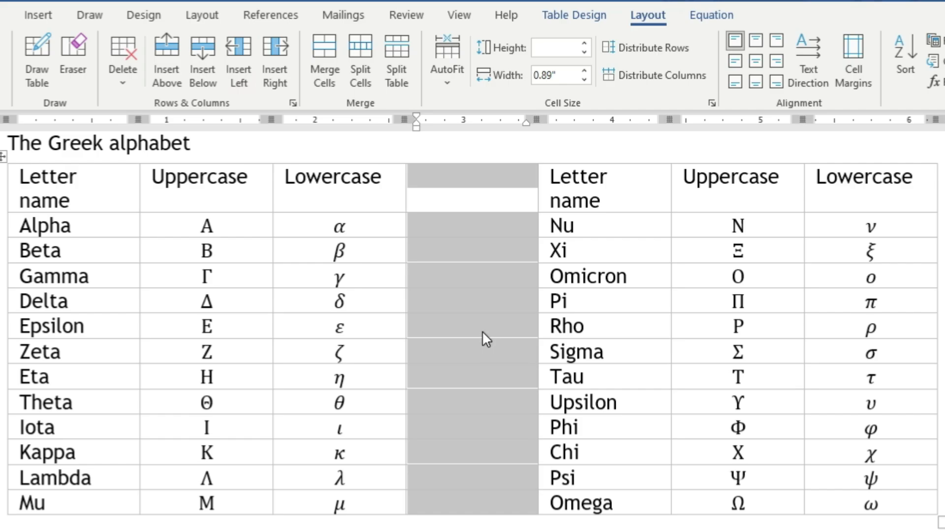
pyautogui.hotkey('ctrl', 'z')
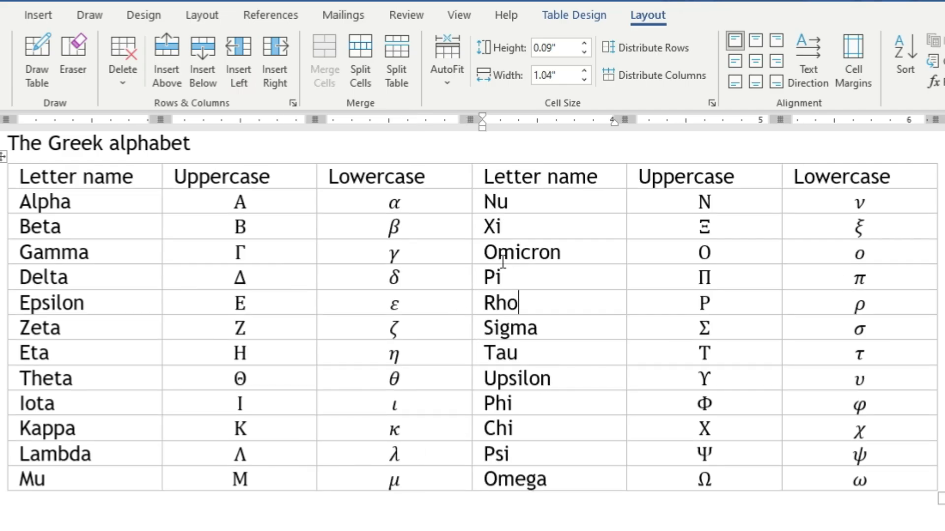
pyautogui.click(429, 171)
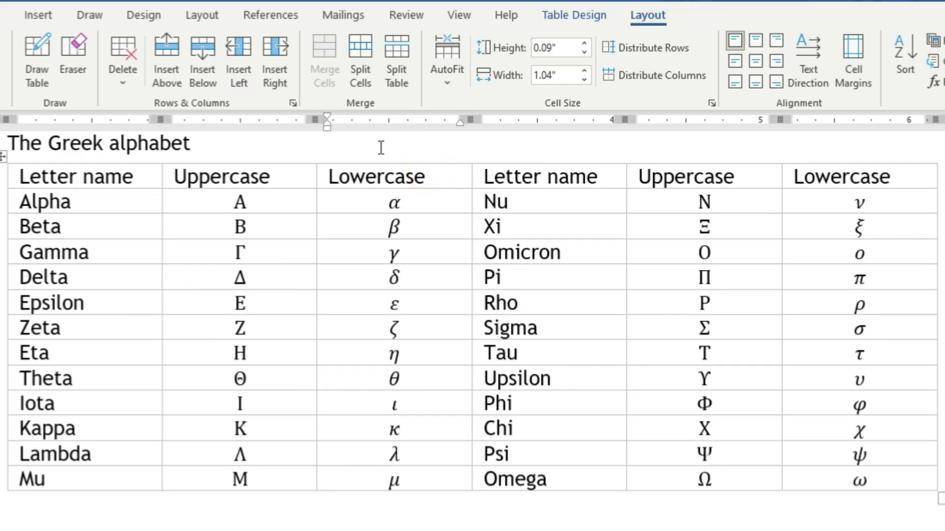
pyautogui.click(274, 71)
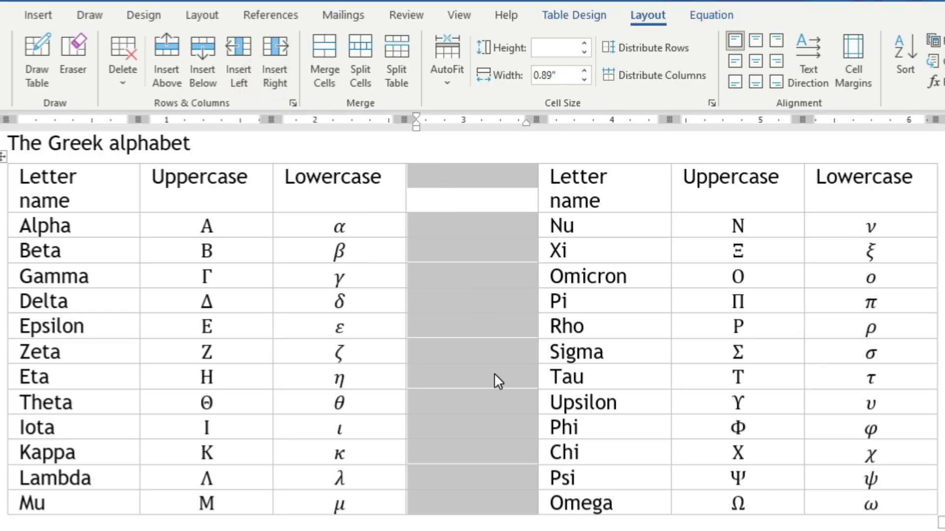
pyautogui.click(621, 190)
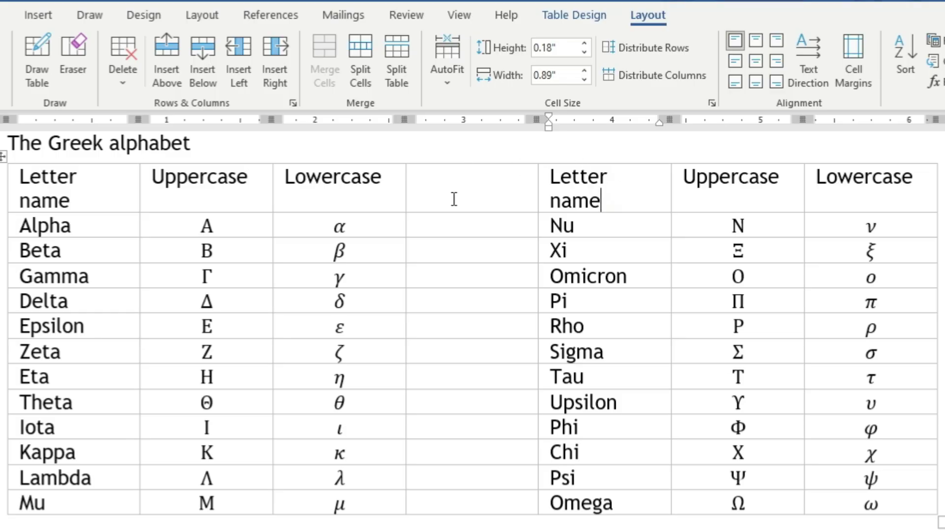
pyautogui.click(402, 191)
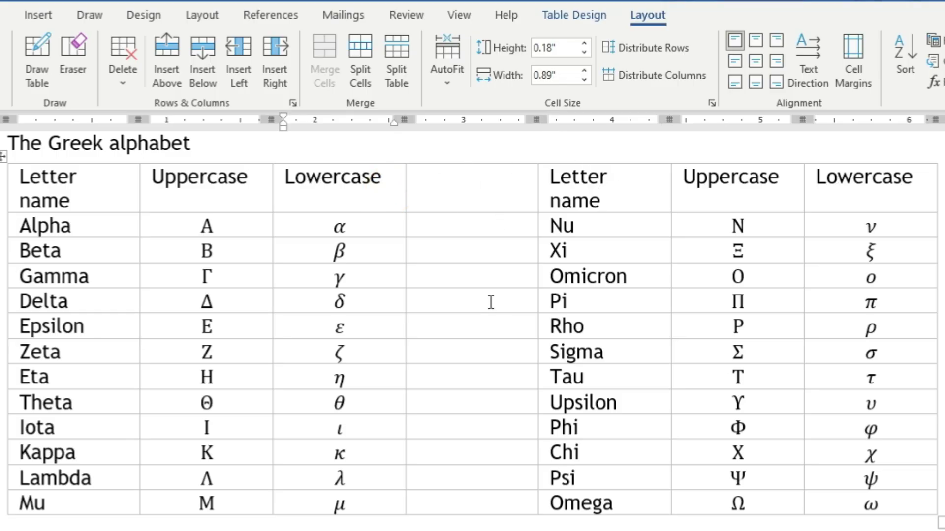
# - Delete the empty fourth column so the table has six columns again
pyautogui.click(470, 176)
pyautogui.click(129, 74)
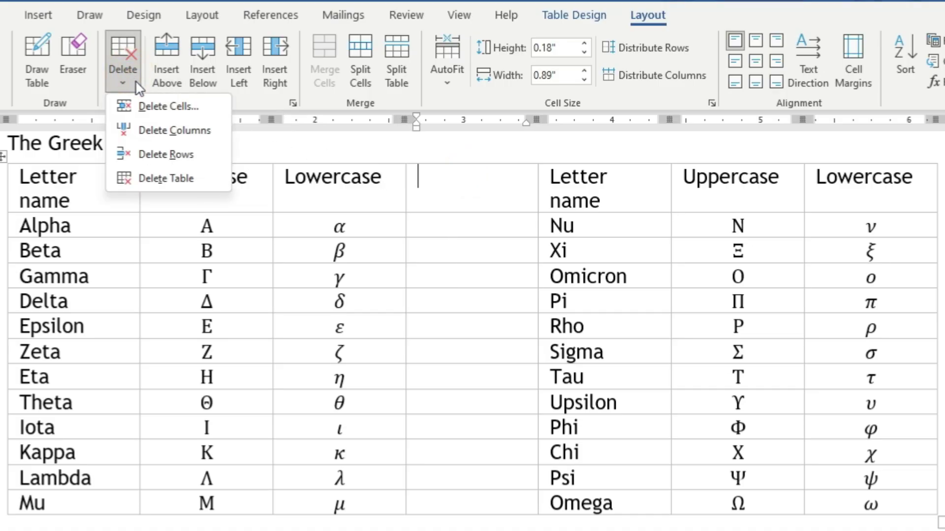
pyautogui.click(174, 130)
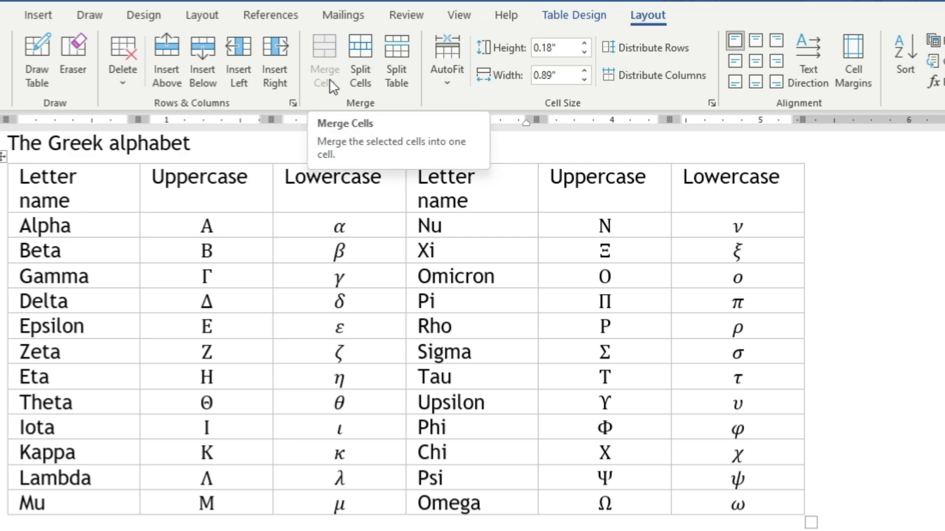
# - Insert a blank row below Epsilon, merge it into one cell, and bring up Split Cells
pyautogui.click(131, 329)
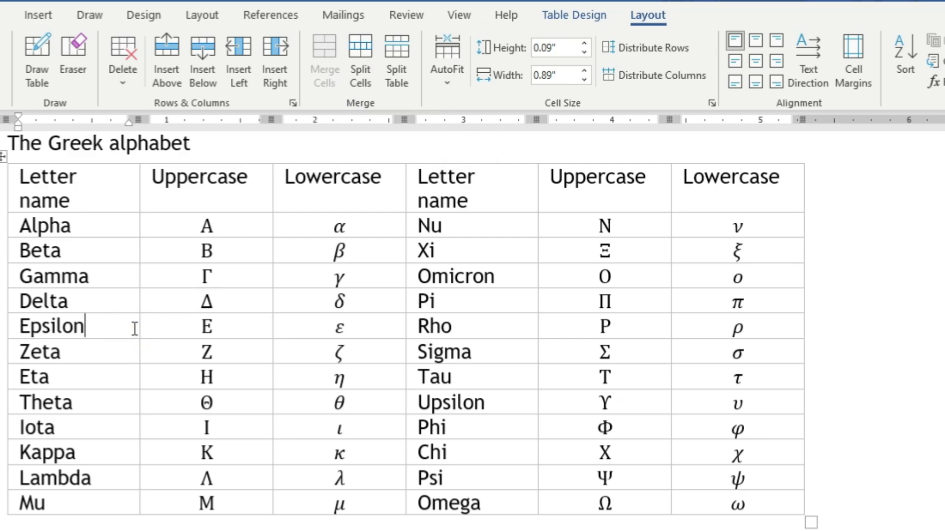
pyautogui.click(207, 66)
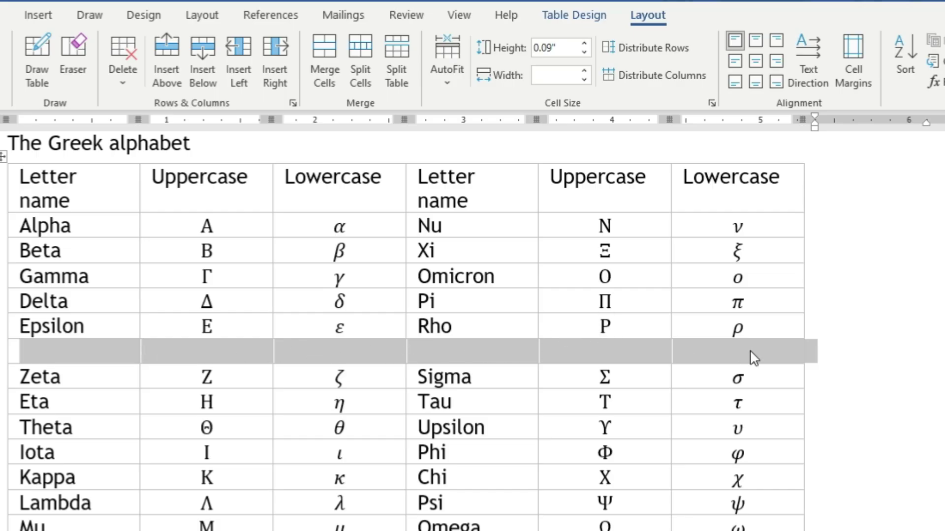
pyautogui.click(330, 63)
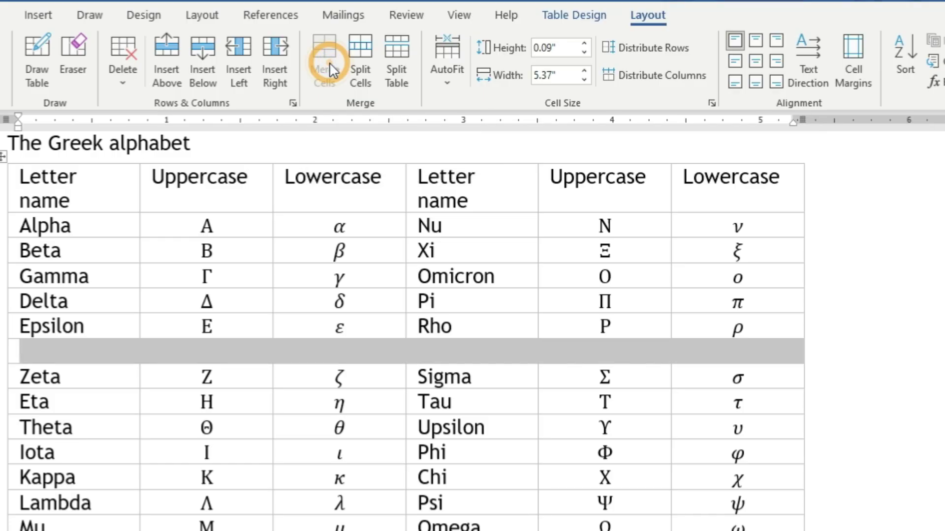
pyautogui.click(245, 359)
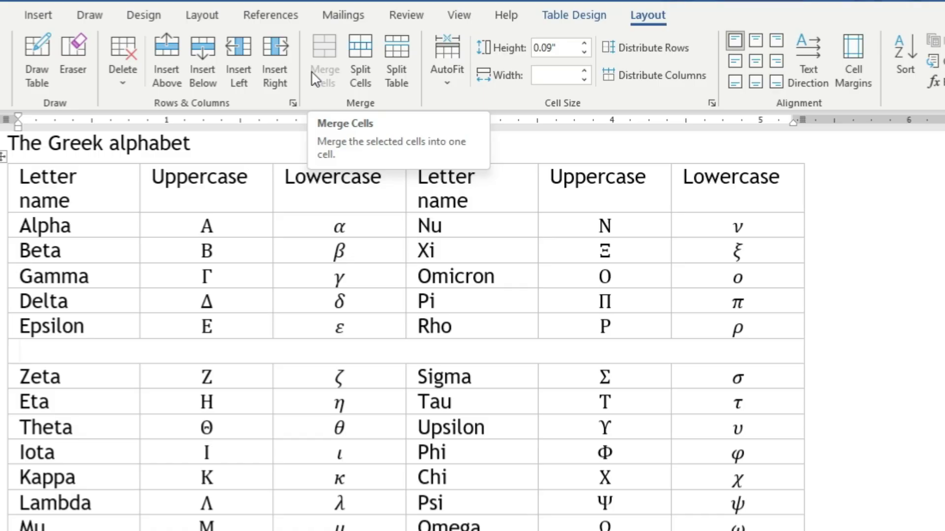
pyautogui.click(362, 76)
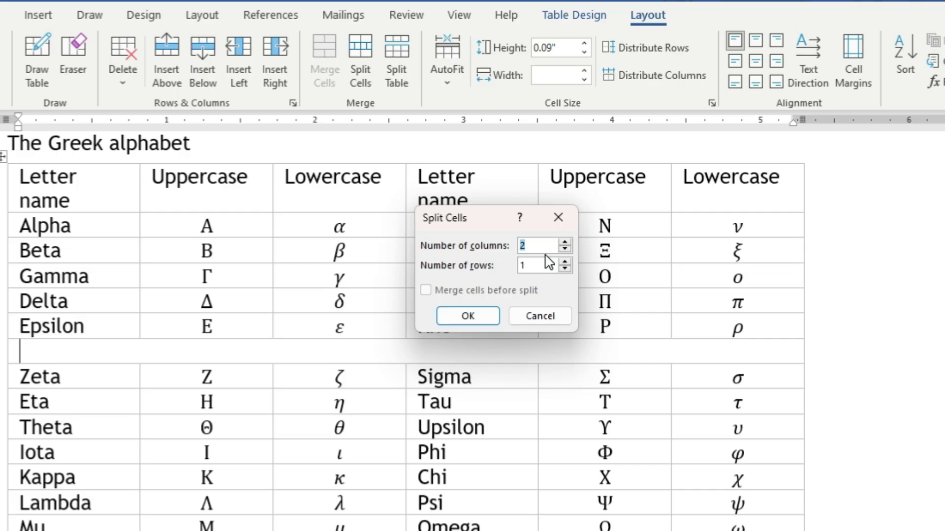
# - Split the merged blank row into 2 columns
pyautogui.write('3')
pyautogui.press('BackSpace')
pyautogui.write('5')
pyautogui.press('BackSpace')
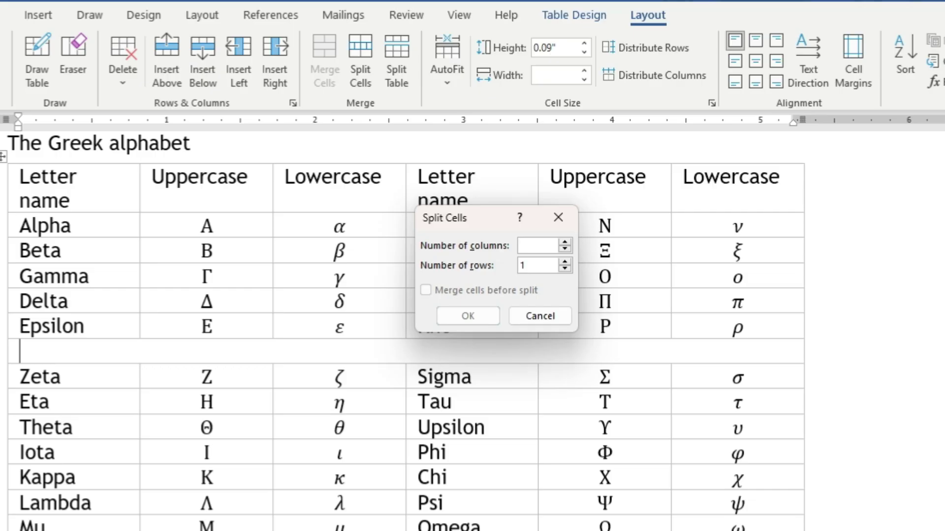
pyautogui.write('2')
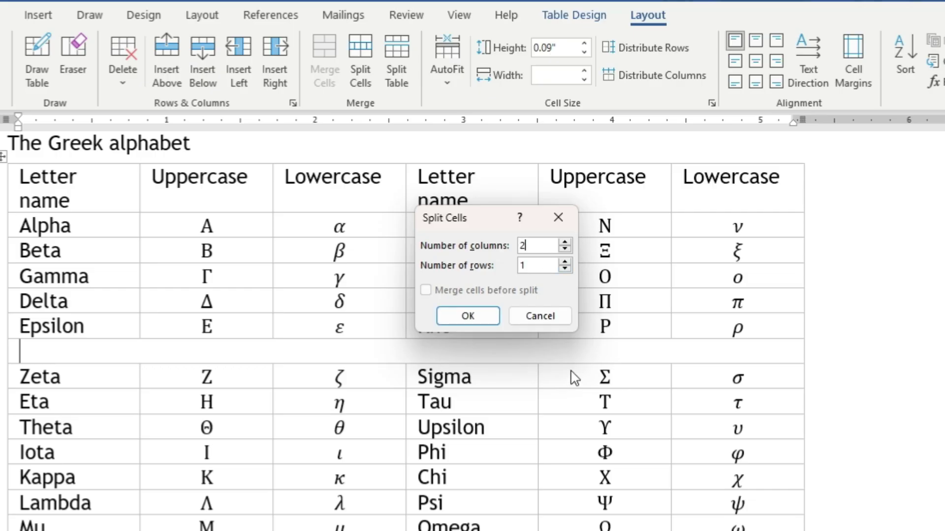
pyautogui.click(494, 320)
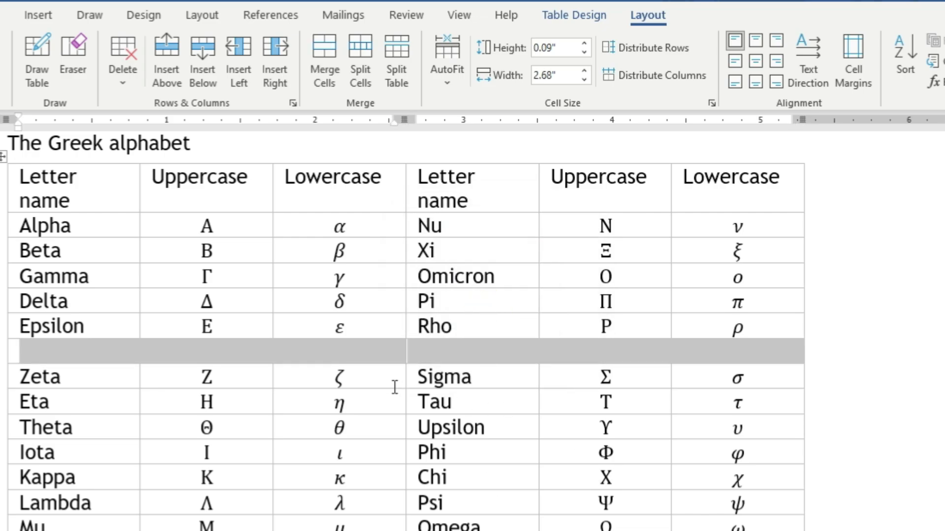
# - Enter a centred A in the left split cell and a centred B in the right
pyautogui.click(433, 354)
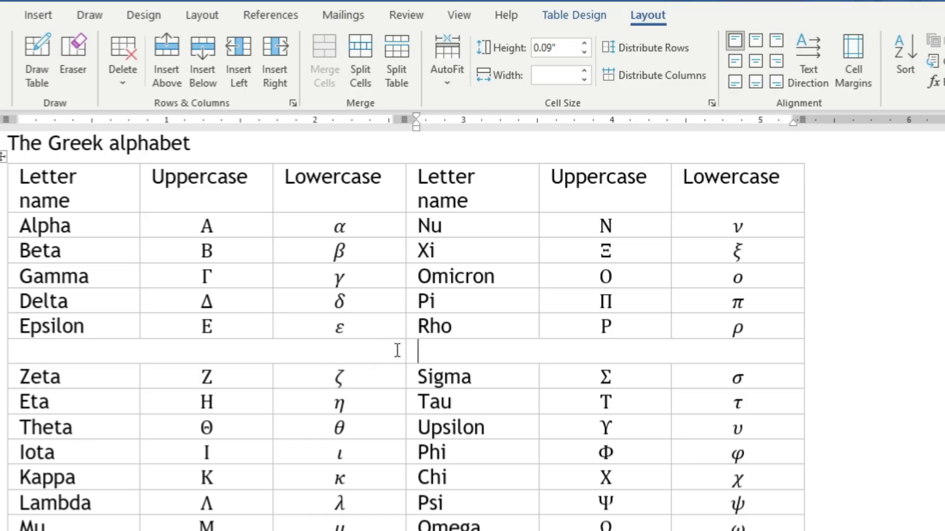
pyautogui.click(120, 354)
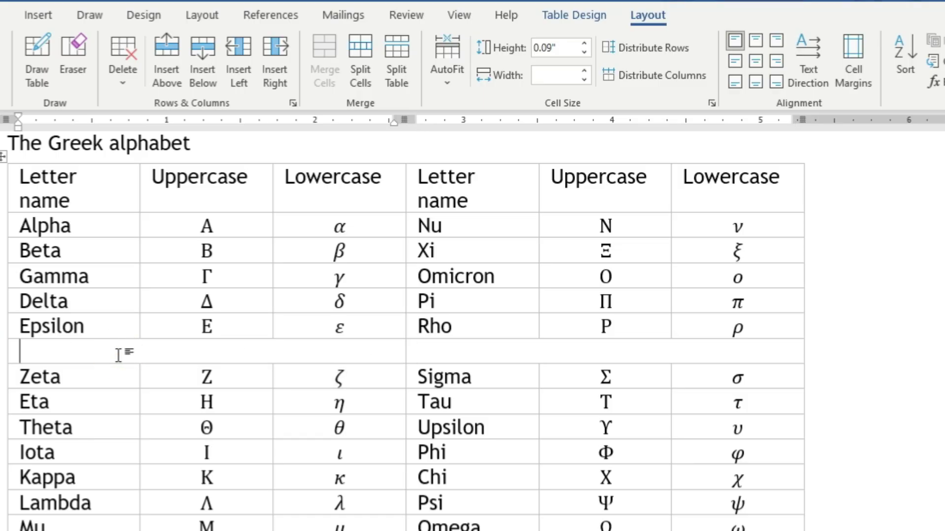
pyautogui.hotkey('ctrl', 'e')
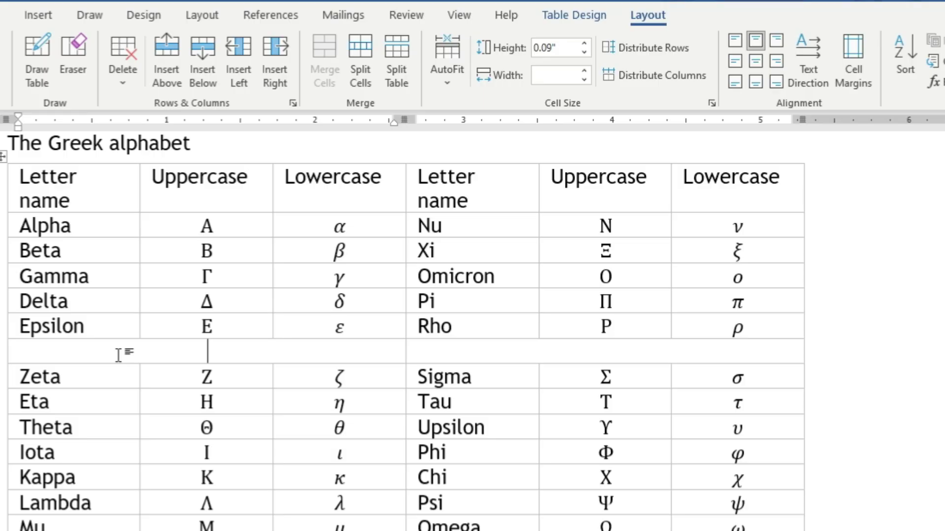
pyautogui.write('A')
pyautogui.click(574, 355)
pyautogui.hotkey('ctrl', 'e')
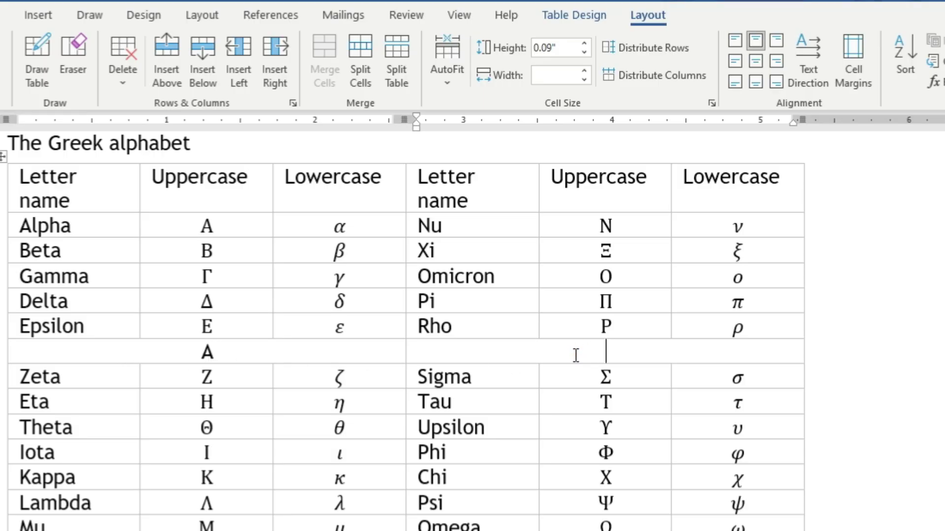
pyautogui.write('B')
# - Split the Greek alphabet table into two tables just above the A and B row
pyautogui.click(407, 65)
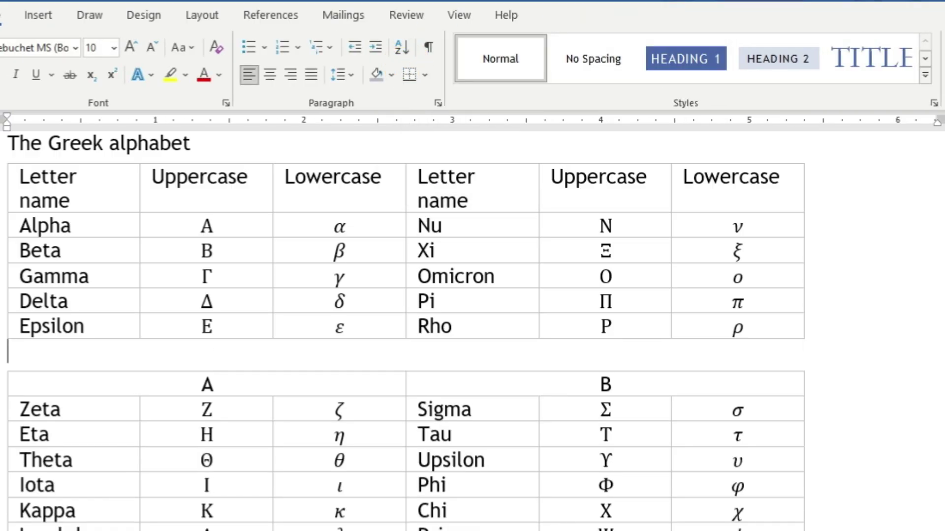
pyautogui.scroll(-2, 371, 350)
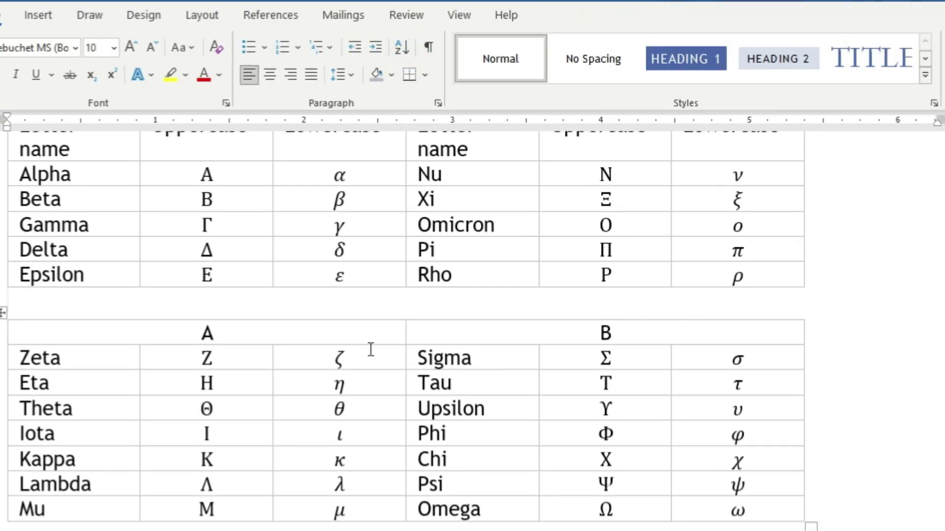
pyautogui.click(331, 338)
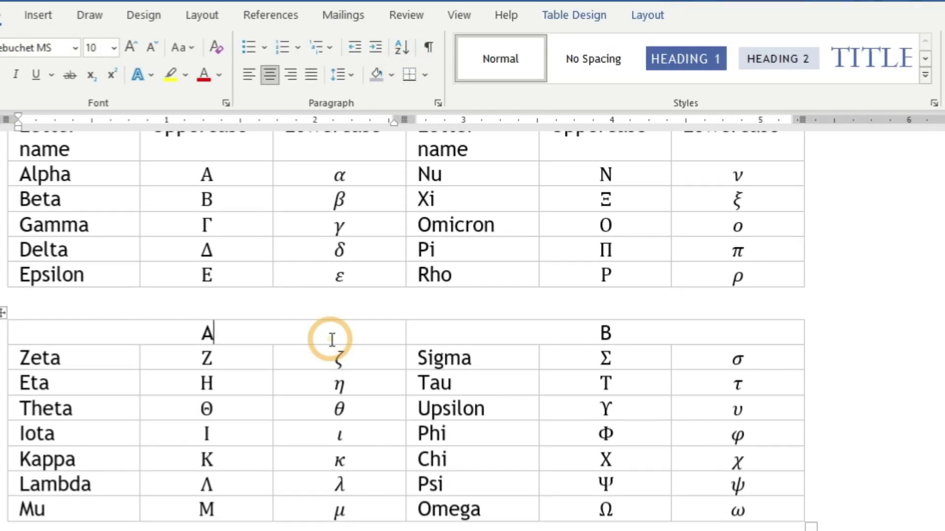
pyautogui.click(263, 266)
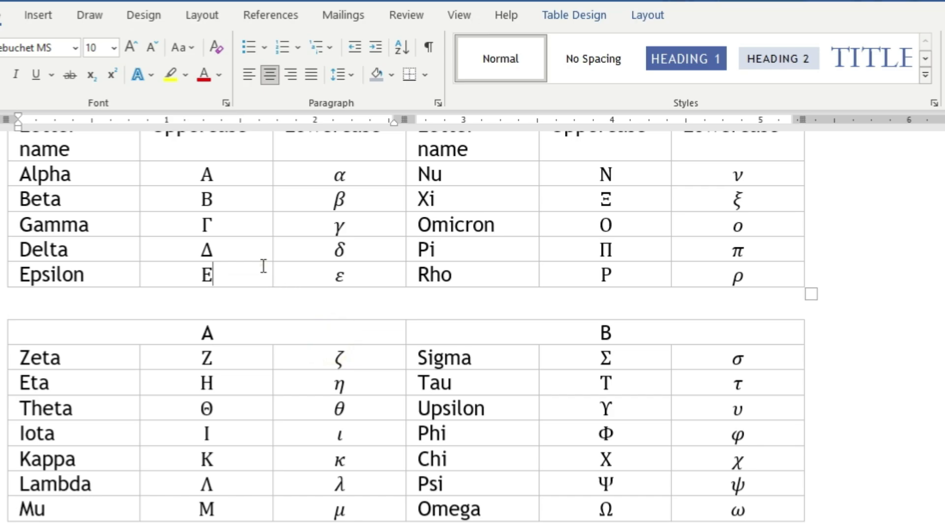
pyautogui.click(296, 341)
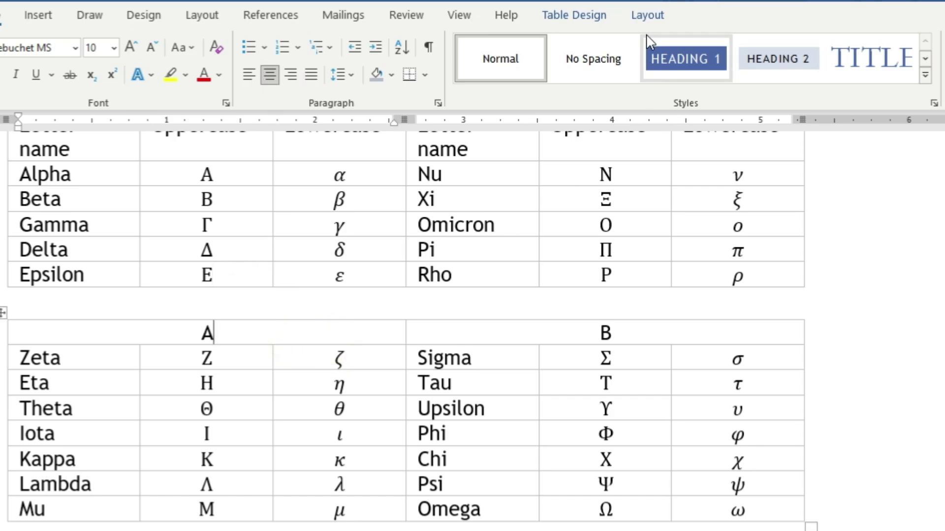
pyautogui.click(647, 17)
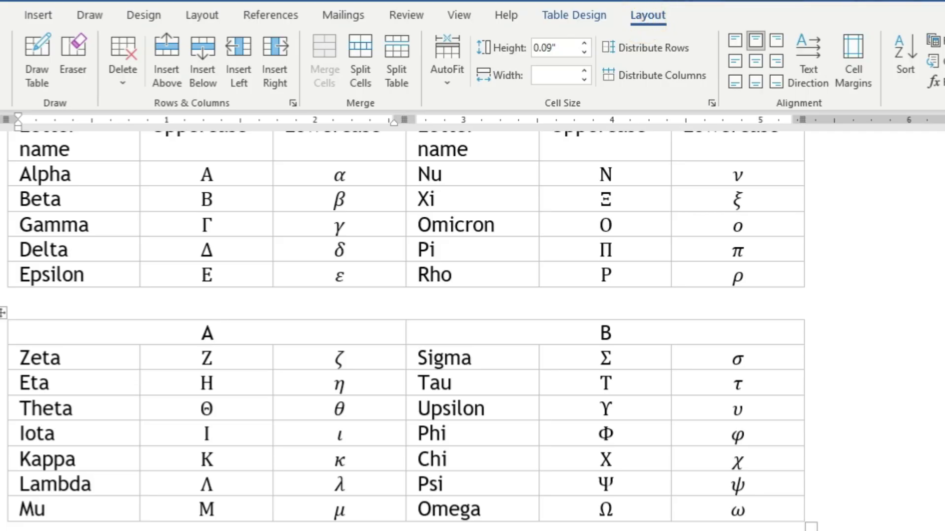
pyautogui.scroll(4, 404, 320)
pyautogui.scroll(-4, 403, 320)
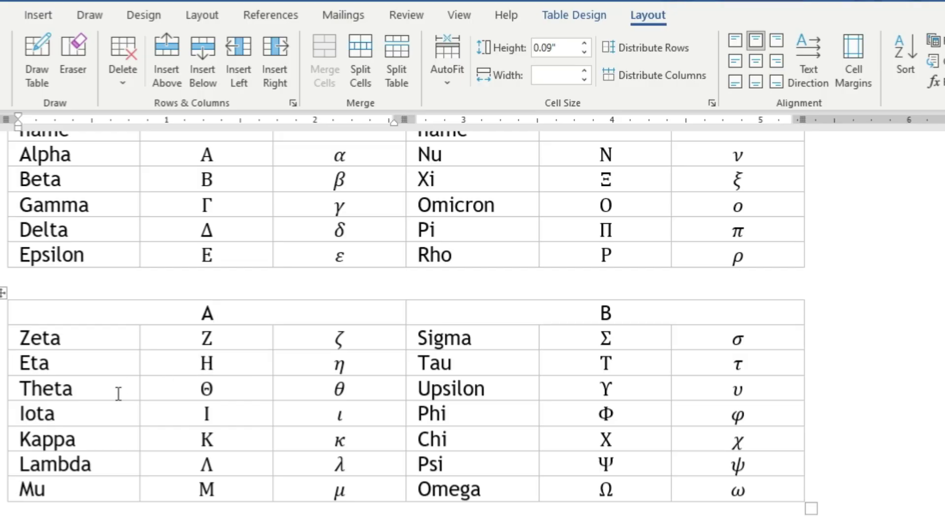
# - Drag the lower table up against the upper one, then undo that move
pyautogui.moveTo(2, 314)
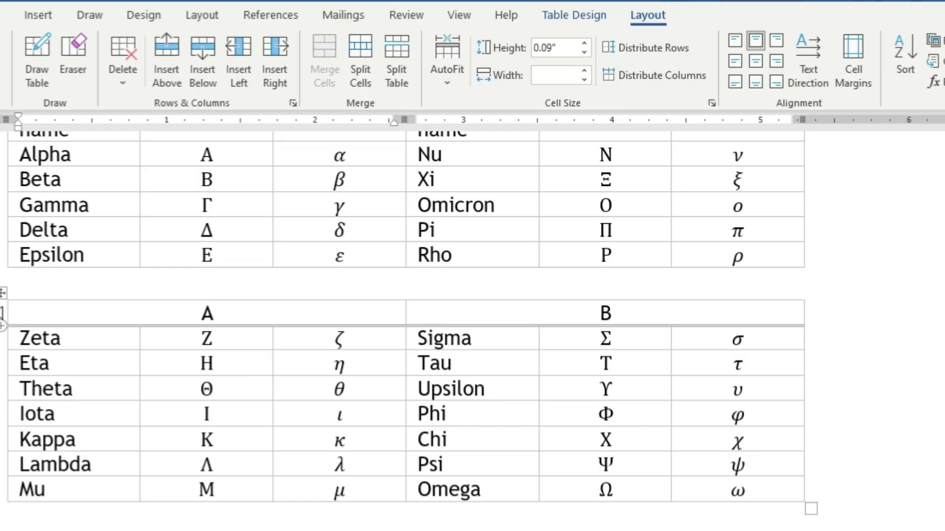
pyautogui.click(4, 295)
pyautogui.click(3, 293)
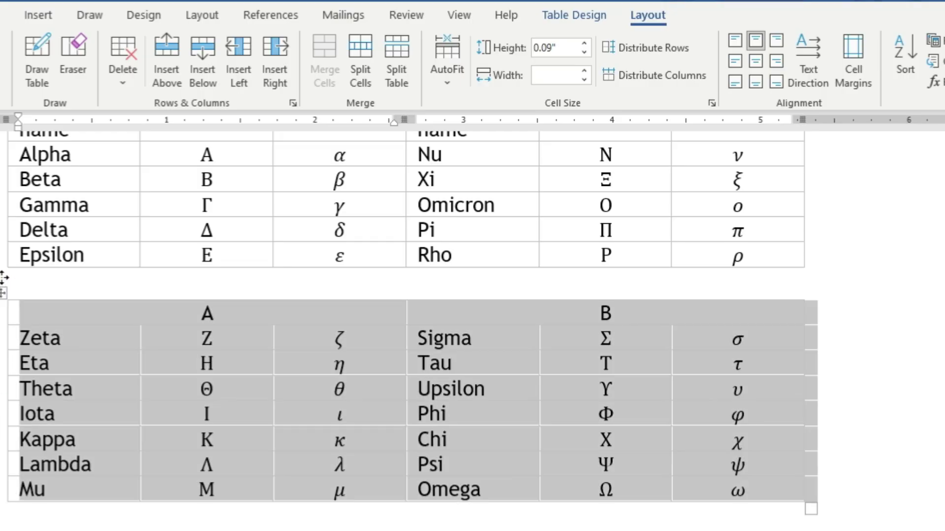
pyautogui.moveTo(3, 294); pyautogui.dragTo(4, 256)
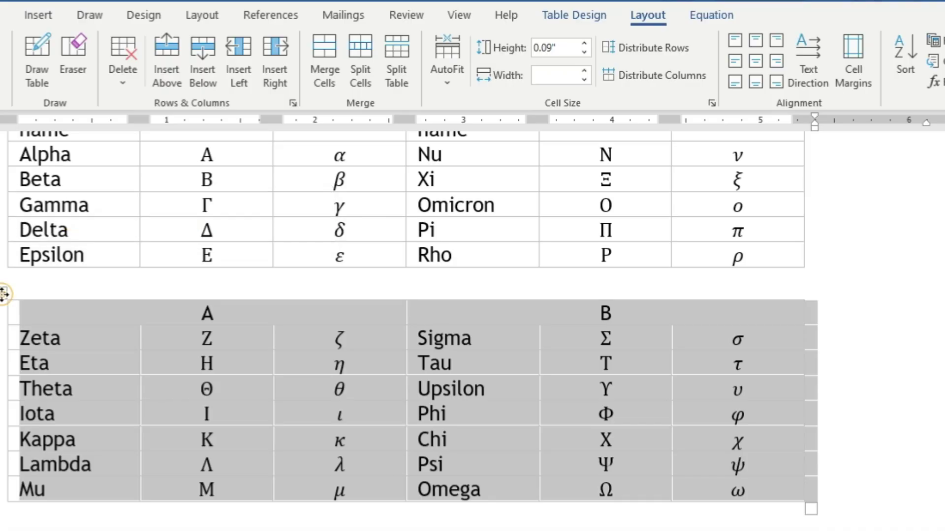
pyautogui.click(3, 293)
pyautogui.moveTo(3, 293); pyautogui.dragTo(4, 265)
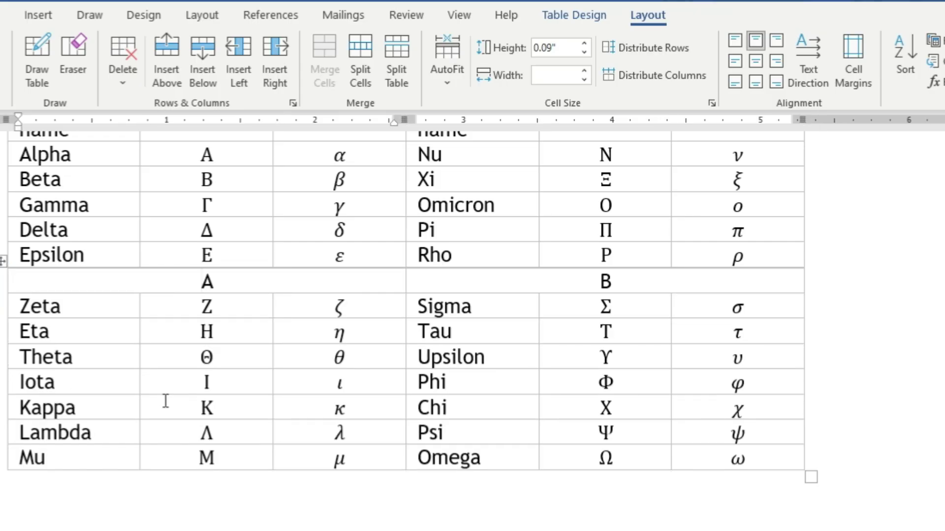
pyautogui.hotkey('ctrl', 'z')
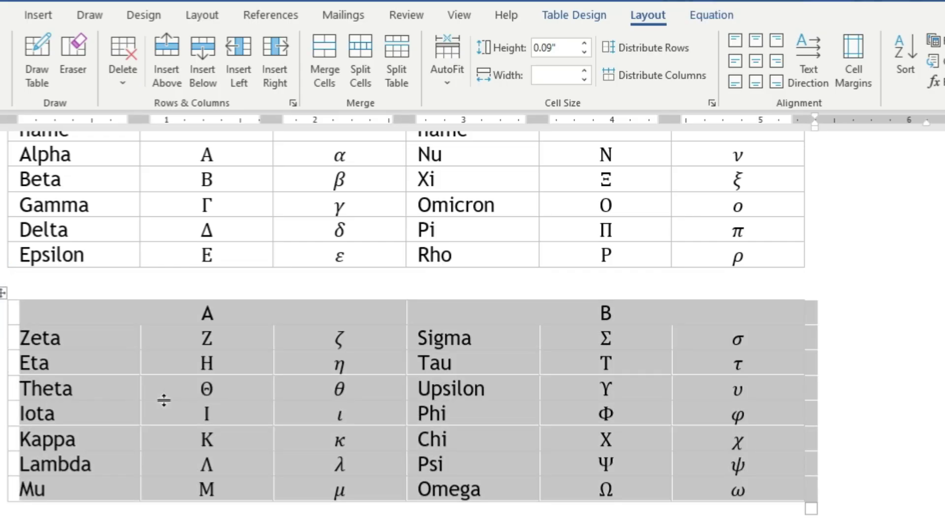
# - Delete the empty line between the two tables to rejoin them into one
pyautogui.click(45, 277)
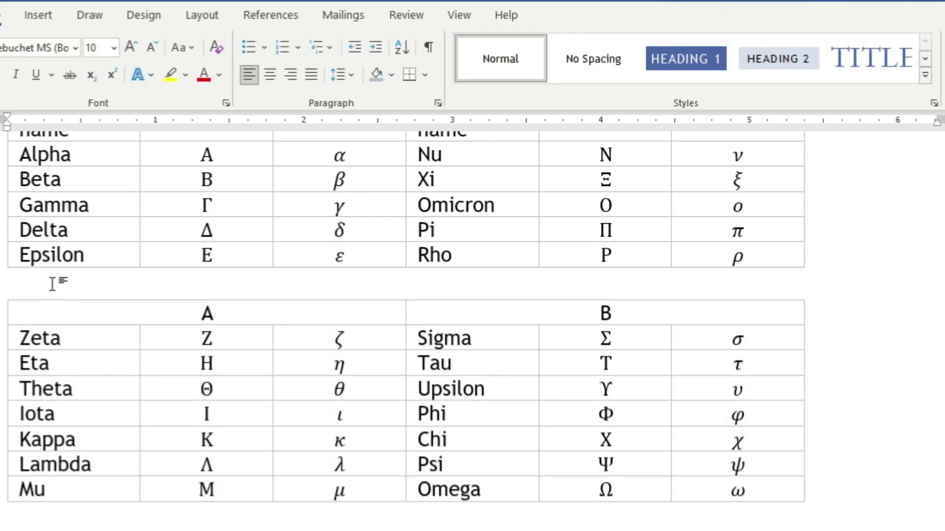
pyautogui.press('Delete')
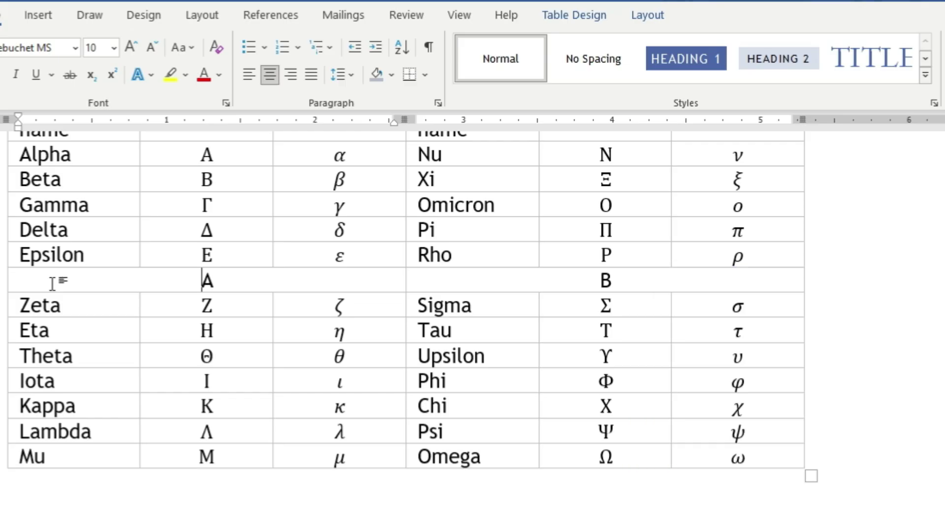
pyautogui.scroll(4, 276, 364)
pyautogui.scroll(-6, 335, 361)
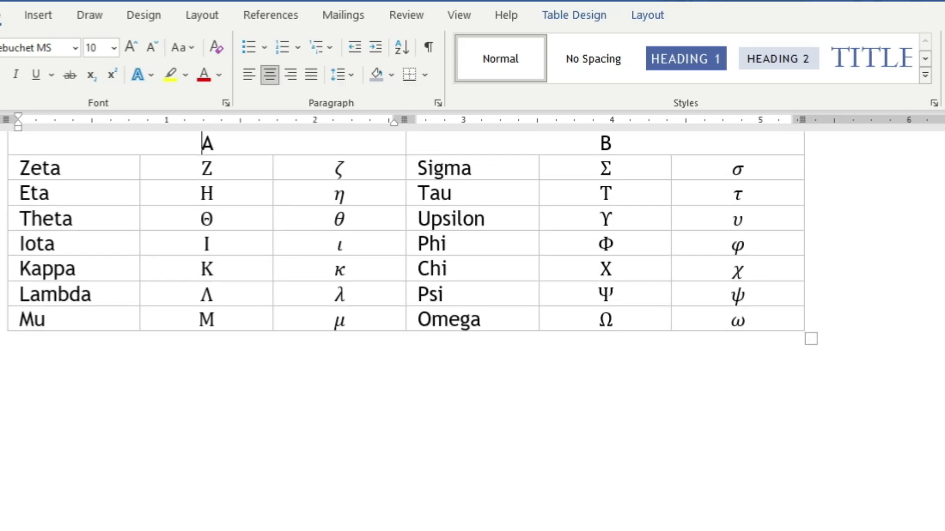
pyautogui.scroll(4, 342, 360)
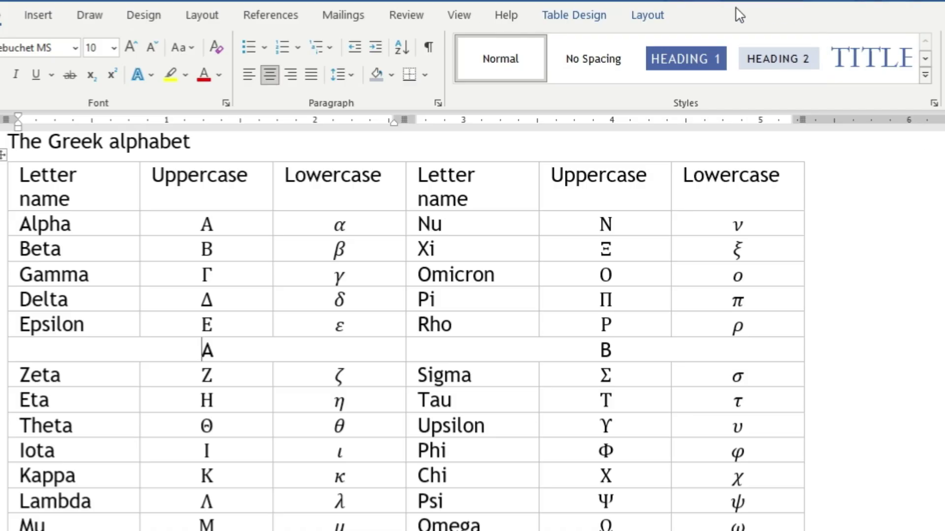
# - Apply AutoFit Contents to the Greek alphabet table
pyautogui.click(661, 24)
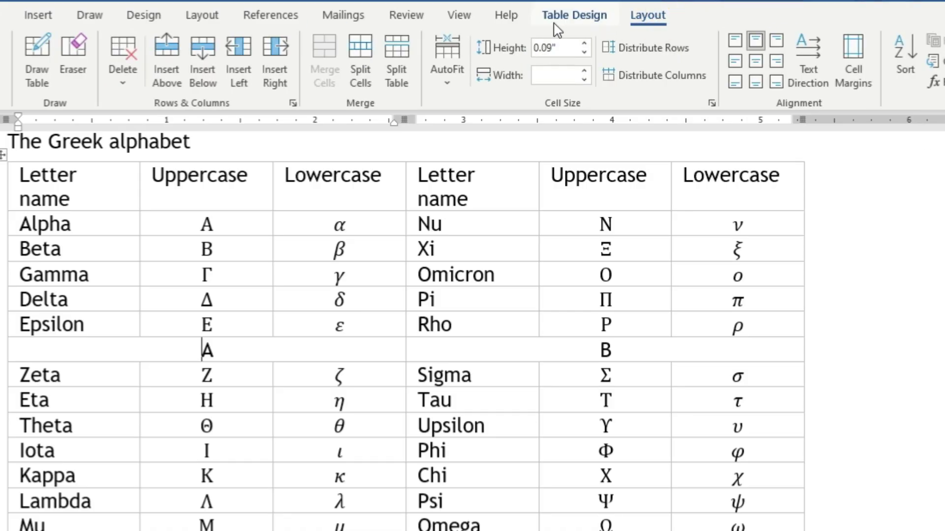
pyautogui.click(443, 80)
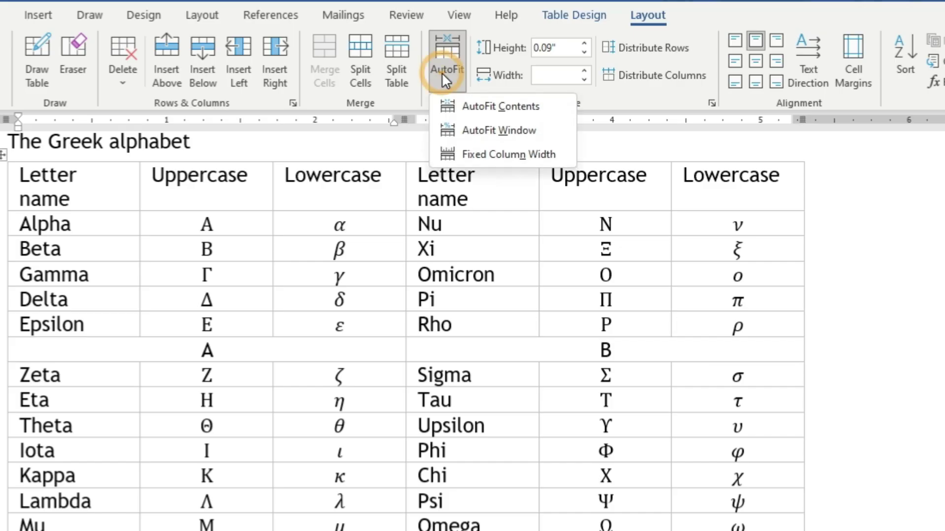
pyautogui.click(477, 106)
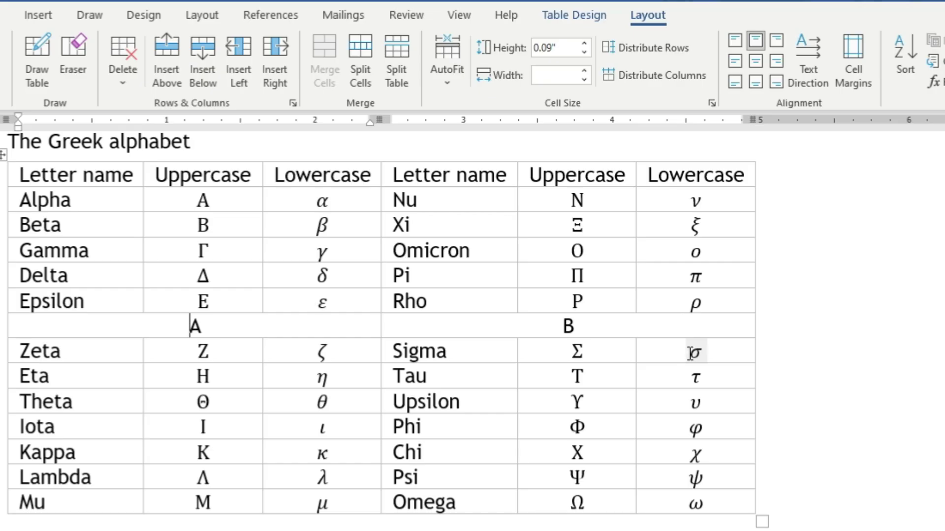
pyautogui.keyDown('ctrl'); pyautogui.scroll(-3, 691, 353); pyautogui.keyUp('ctrl')
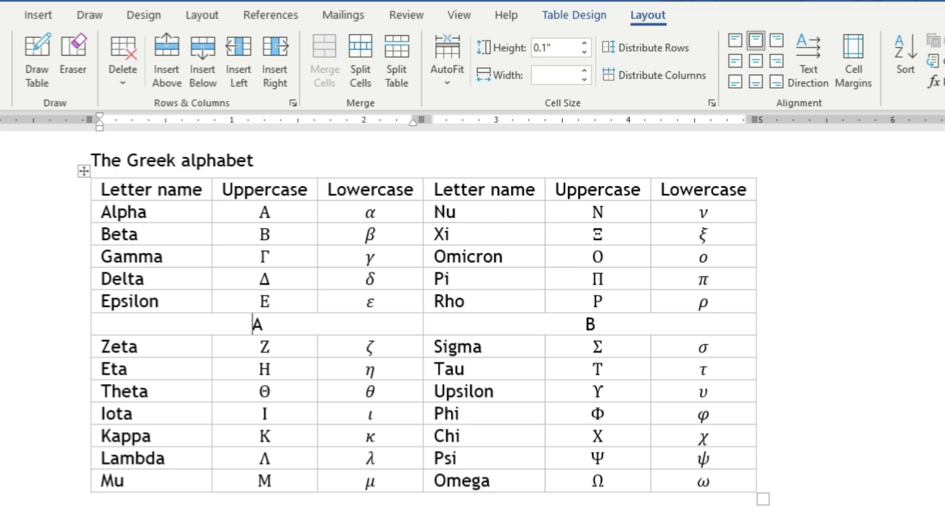
# - Stretch the table with AutoFit Window, enlarge it from the corner, then AutoFit Contents again
pyautogui.click(443, 76)
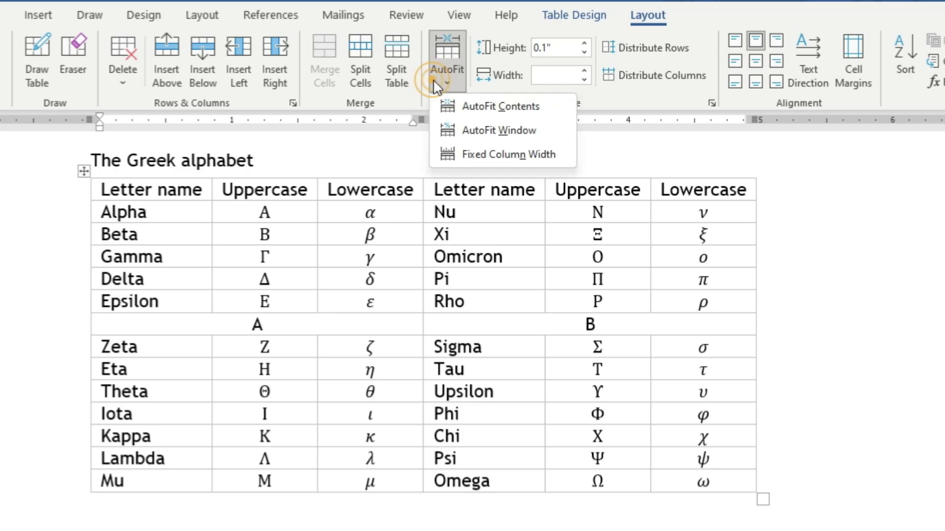
pyautogui.click(470, 122)
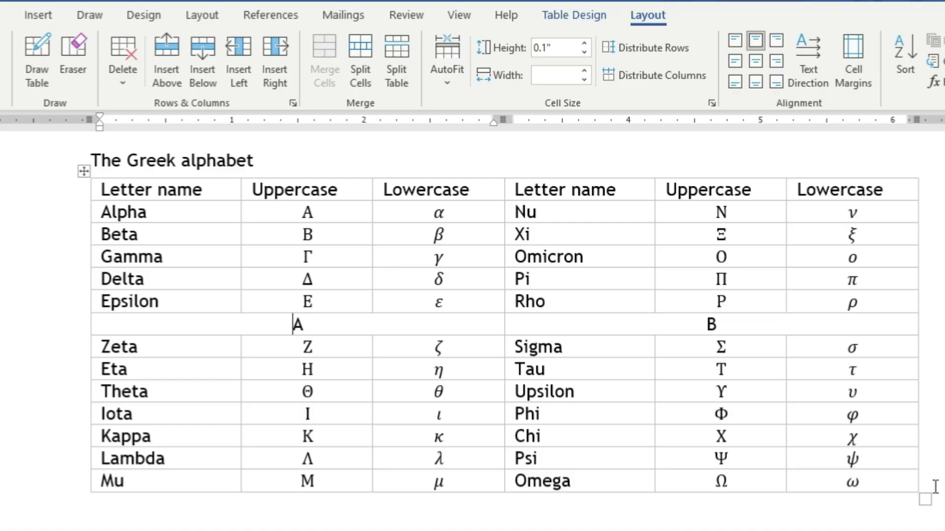
pyautogui.moveTo(925, 499); pyautogui.dragTo(928, 507)
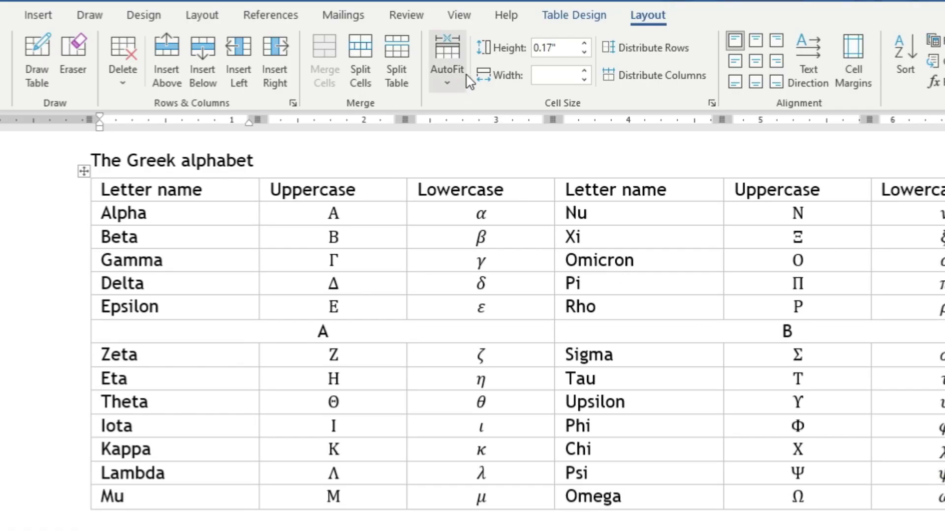
pyautogui.click(461, 74)
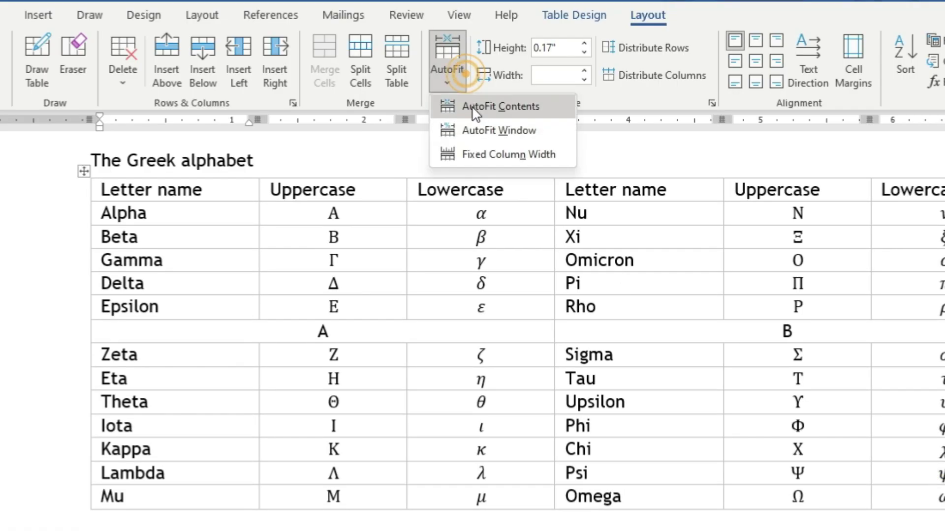
pyautogui.click(476, 110)
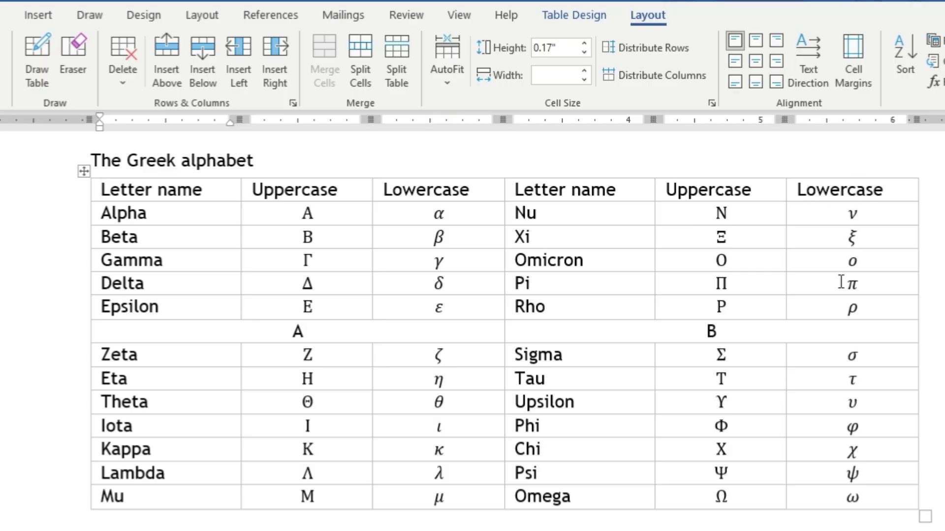
# - Delete the A/B divider row from the Greek alphabet table
pyautogui.click(385, 330)
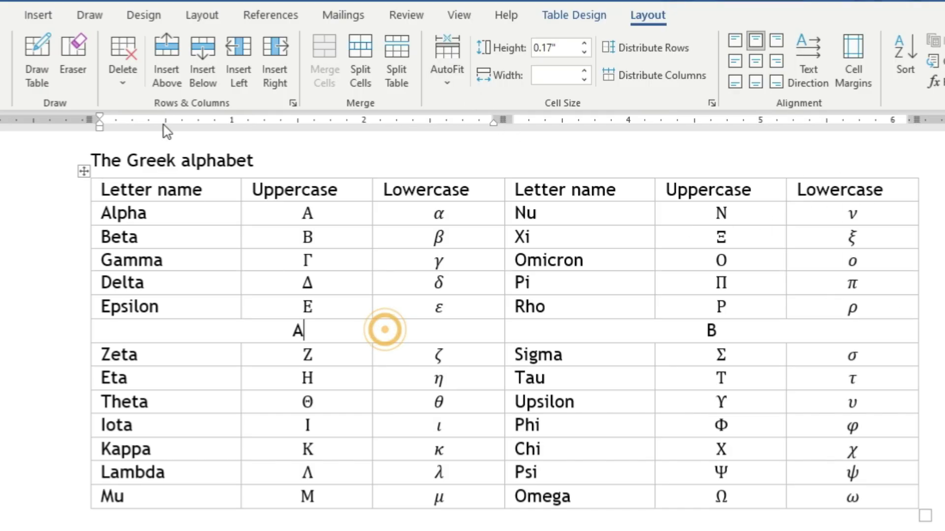
pyautogui.click(130, 84)
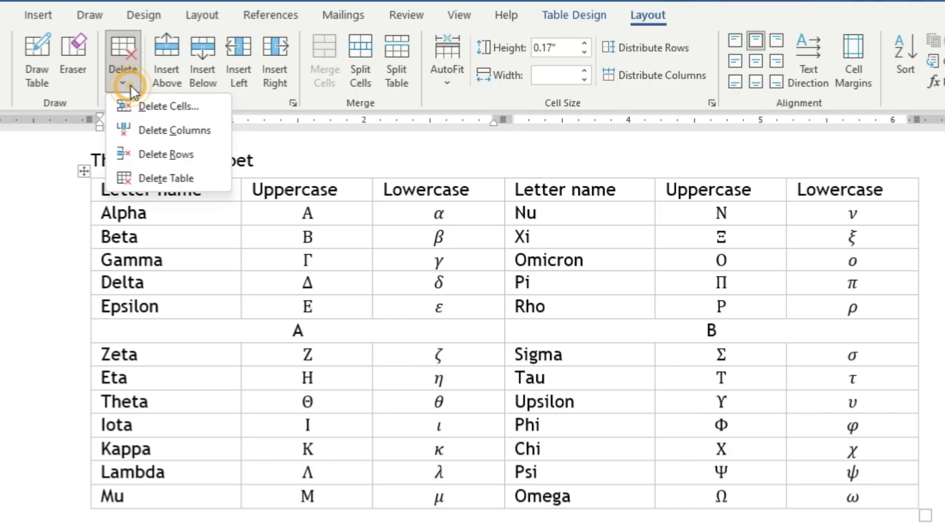
pyautogui.click(152, 157)
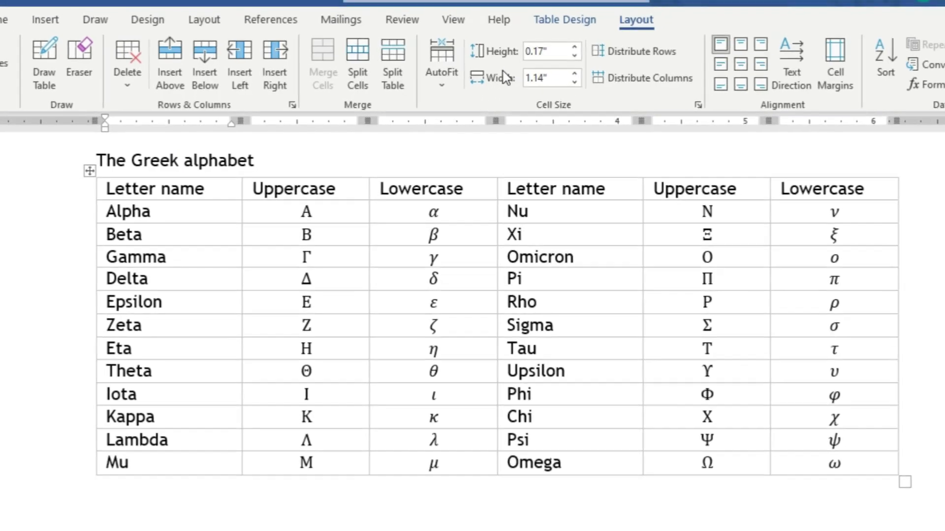
# - Make the header row 0.6" tall and widen the Uppercase column
pyautogui.click(351, 191)
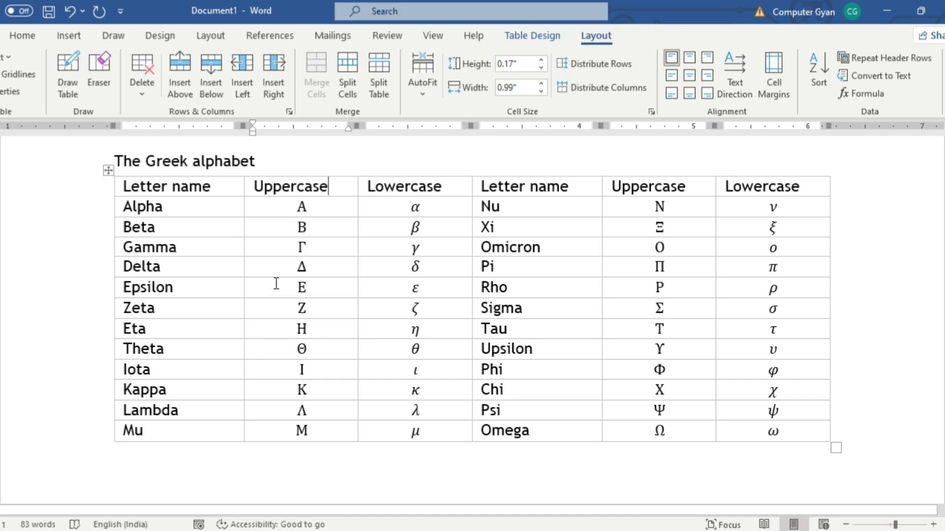
pyautogui.click(542, 60)
pyautogui.click(541, 60)
pyautogui.click(542, 60)
pyautogui.click(541, 60)
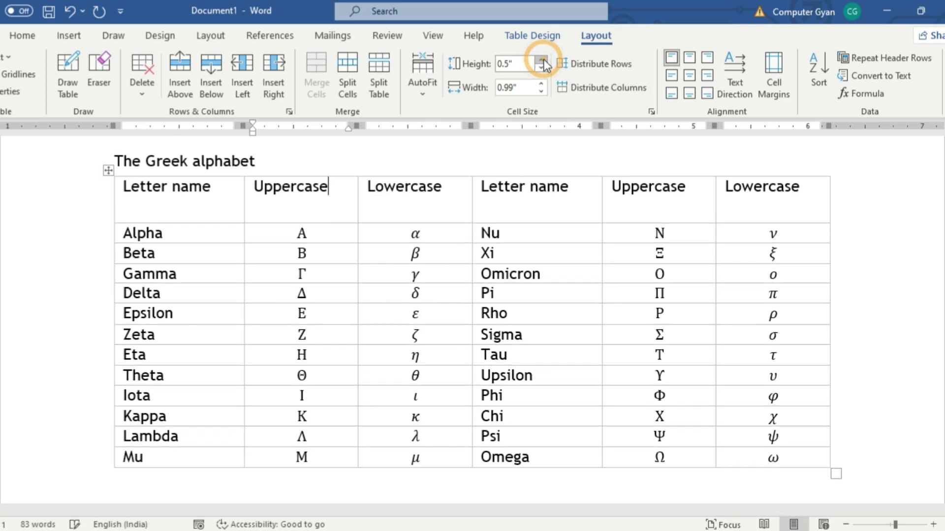
pyautogui.click(542, 60)
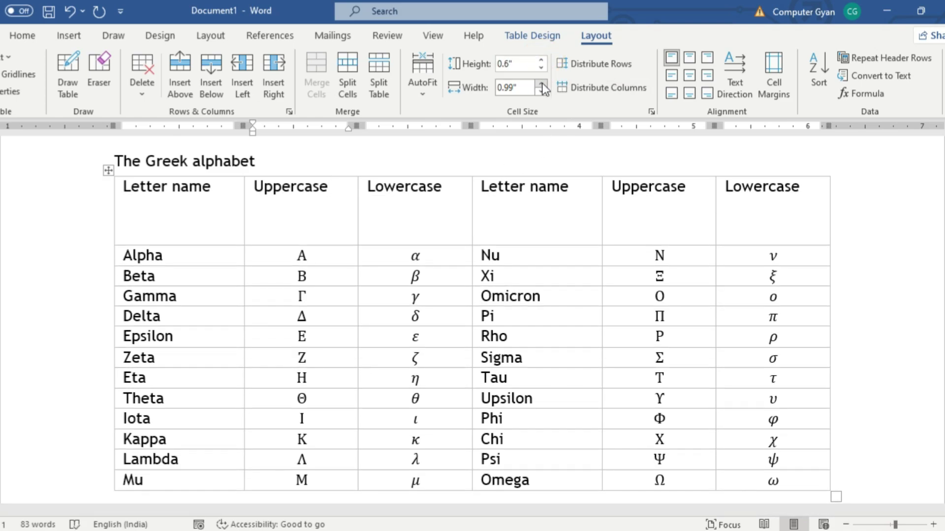
pyautogui.click(541, 84)
pyautogui.click(542, 84)
pyautogui.click(542, 84)
pyautogui.click(542, 84)
pyautogui.click(542, 83)
pyautogui.click(541, 83)
pyautogui.click(542, 84)
pyautogui.click(542, 83)
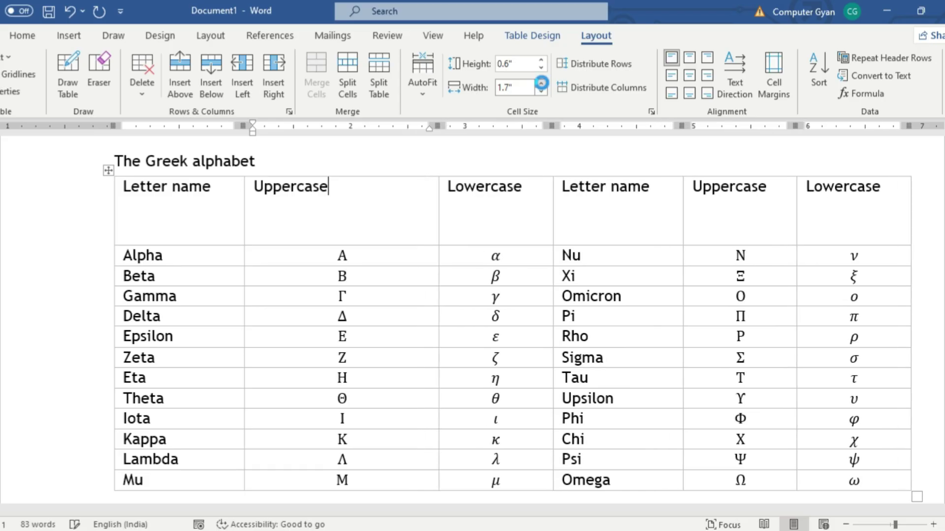
pyautogui.click(541, 83)
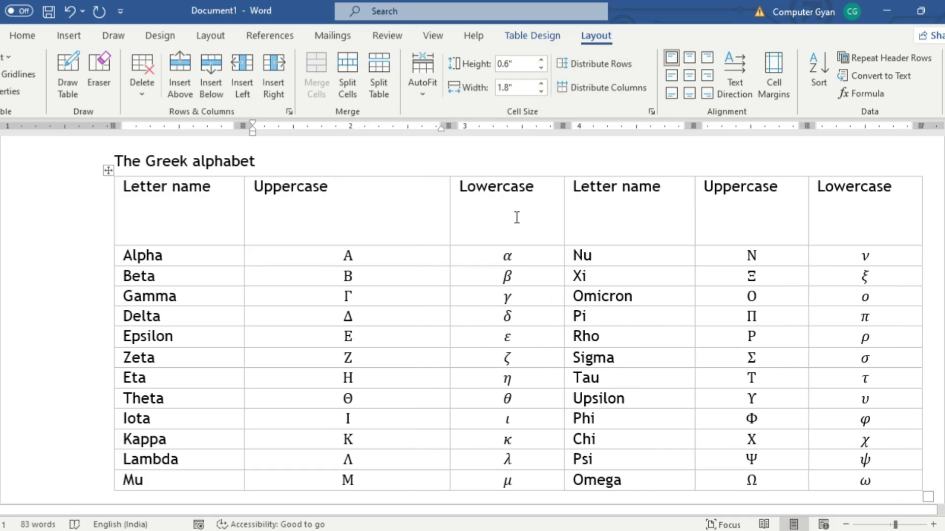
# - Shift the table left on the page and widen the Uppercase column further to 2.6"
pyautogui.scroll(-5, 535, 218)
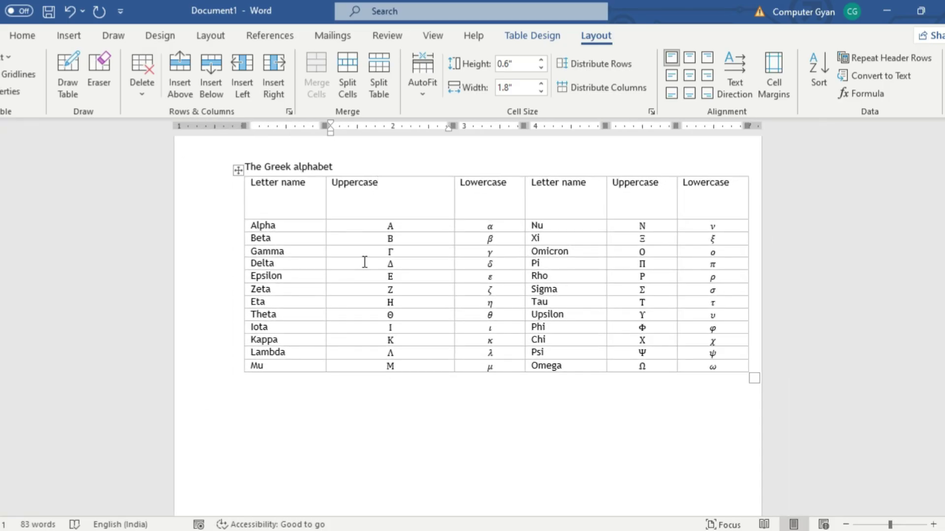
pyautogui.moveTo(238, 170); pyautogui.dragTo(183, 170)
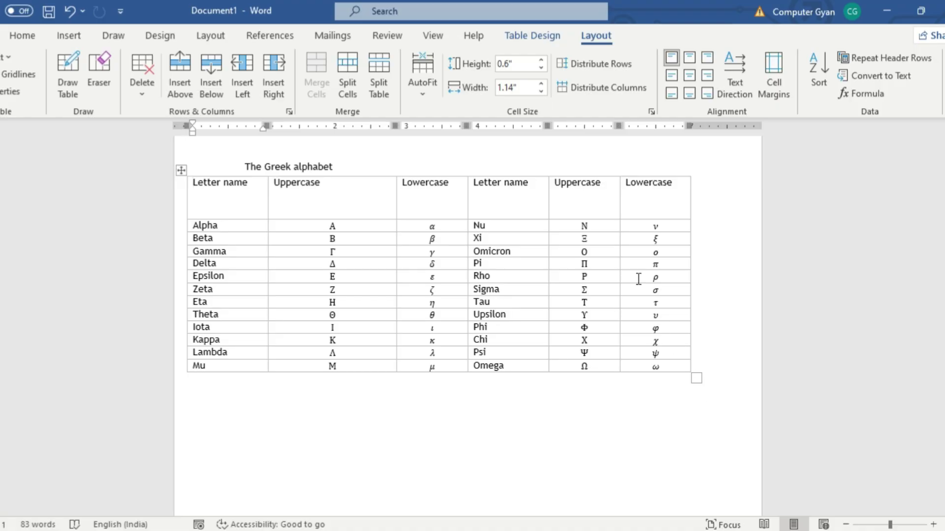
pyautogui.click(615, 200)
pyautogui.click(359, 185)
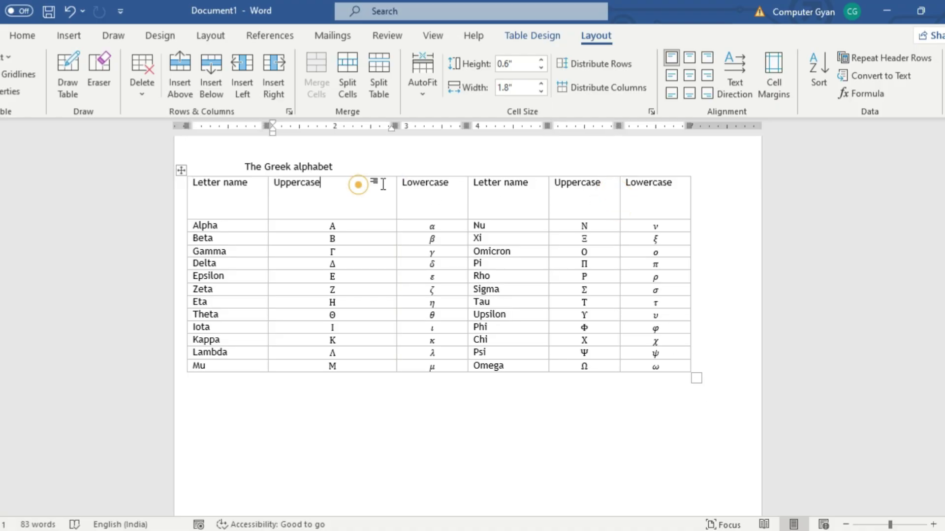
pyautogui.click(540, 83)
pyautogui.click(541, 83)
pyautogui.click(540, 83)
pyautogui.click(540, 83)
pyautogui.click(540, 83)
pyautogui.click(541, 83)
pyautogui.click(540, 83)
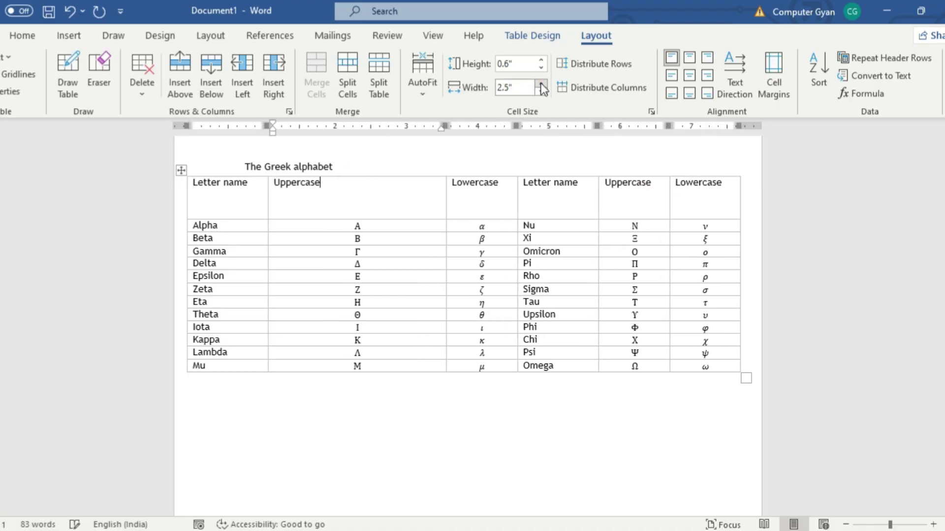
pyautogui.click(540, 83)
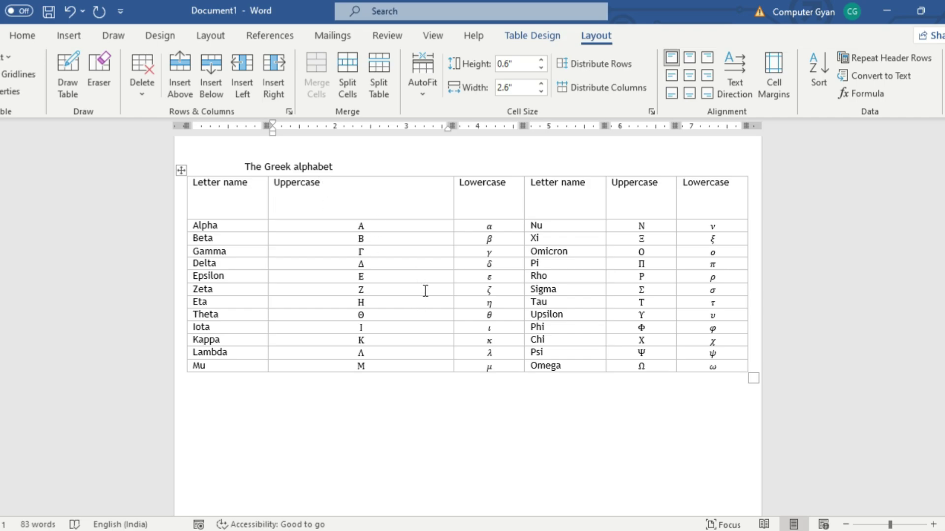
# - Distribute rows and columns evenly (1.31" columns), then drag the resize handle down to heighten every row
pyautogui.click(579, 68)
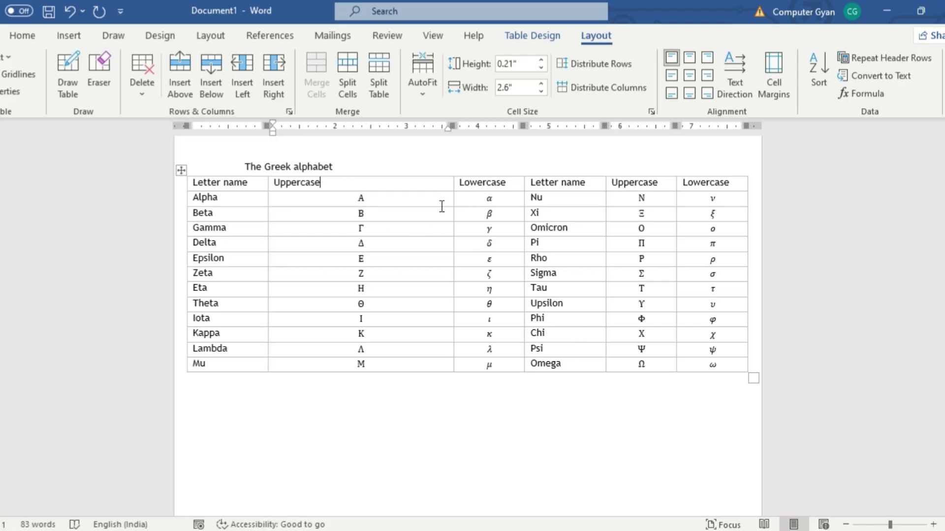
pyautogui.click(598, 93)
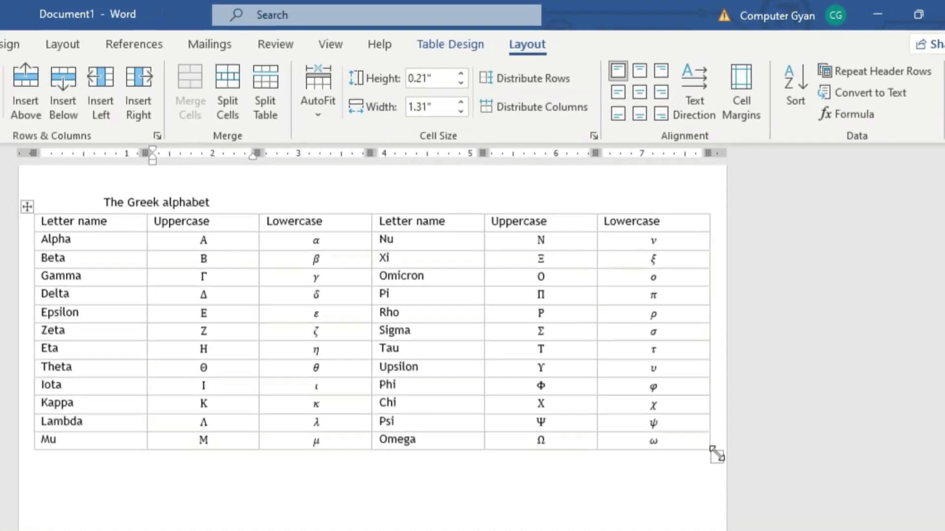
pyautogui.moveTo(717, 454); pyautogui.dragTo(714, 530)
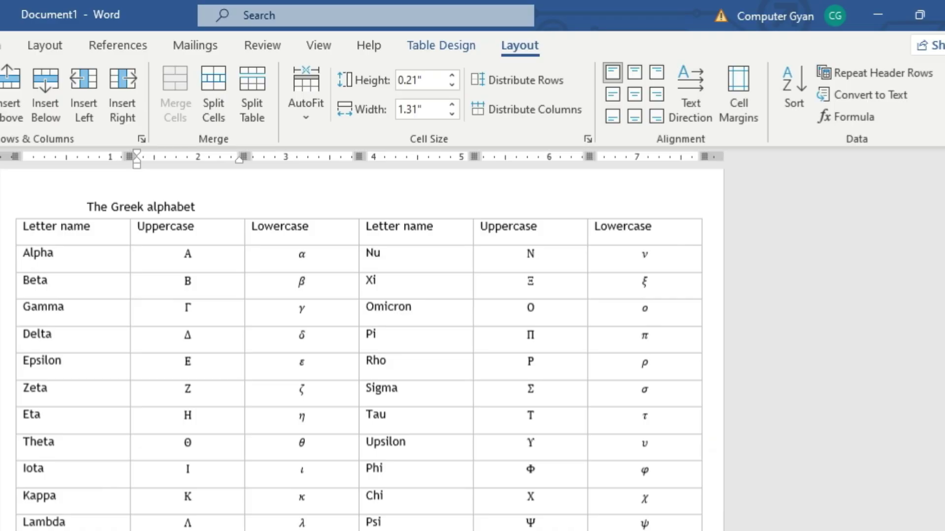
# - Select the whole table and, after trying several alignments, apply Align Center to every cell
pyautogui.click(9, 212)
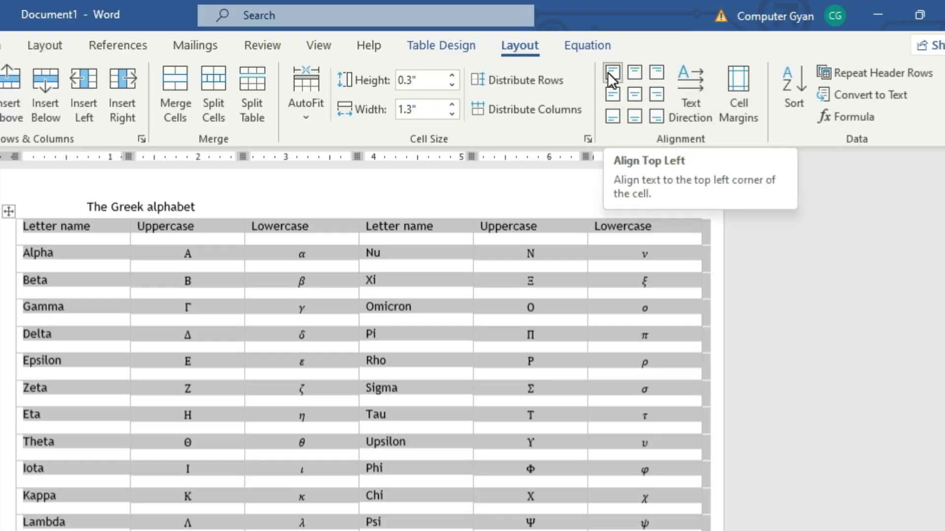
pyautogui.click(614, 95)
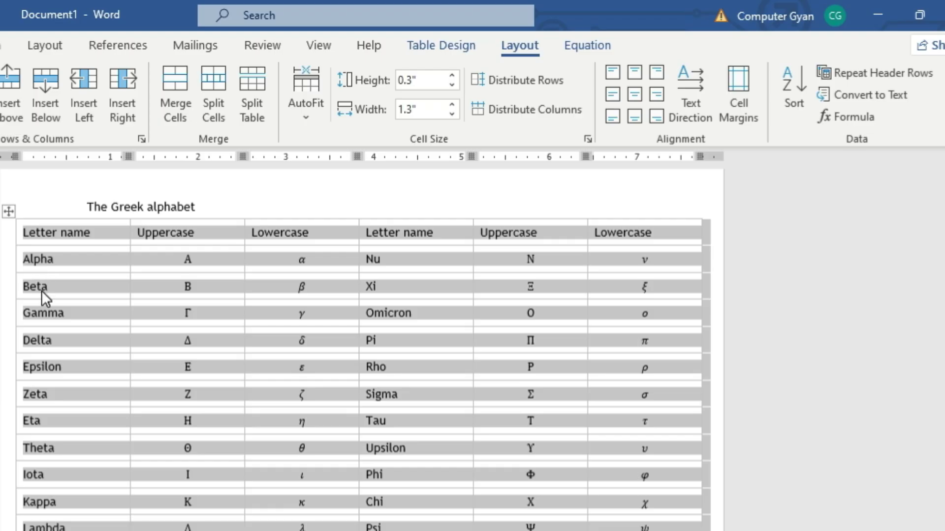
pyautogui.click(615, 125)
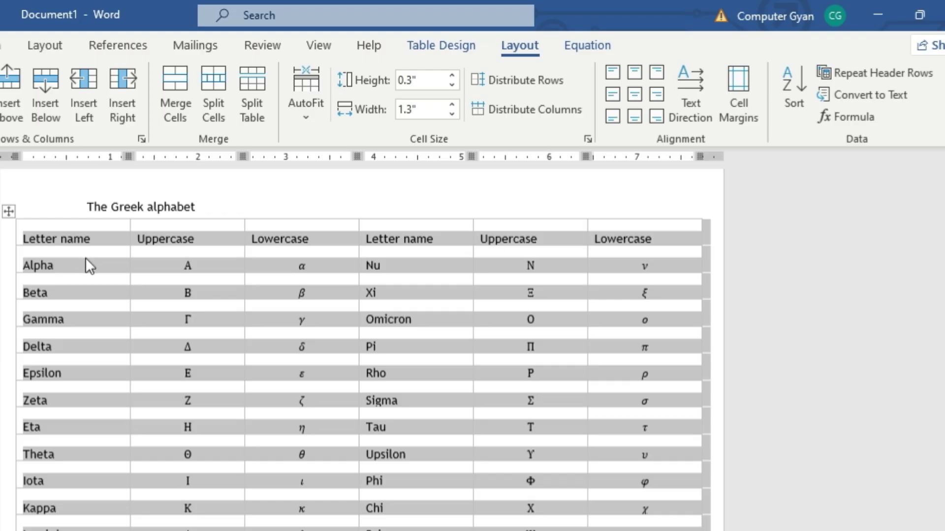
pyautogui.click(633, 118)
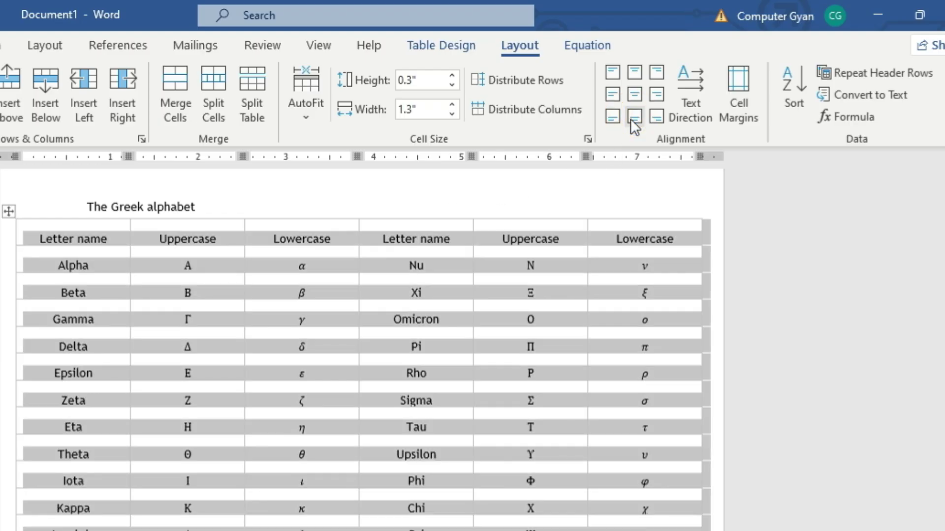
pyautogui.click(656, 117)
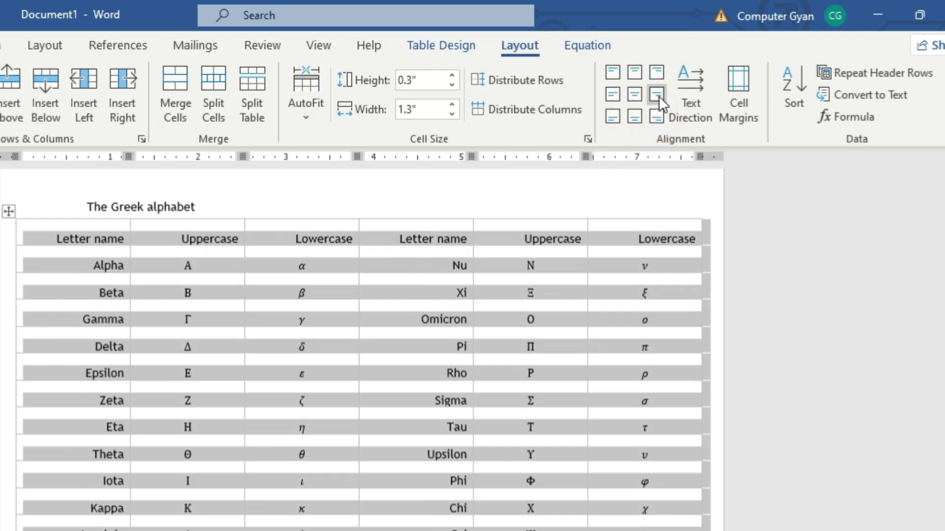
pyautogui.click(658, 96)
pyautogui.click(633, 73)
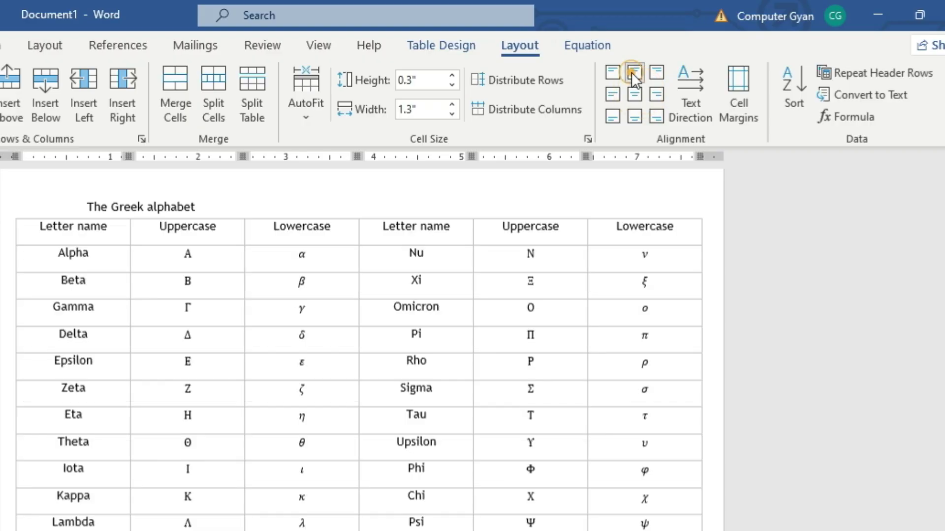
pyautogui.click(636, 93)
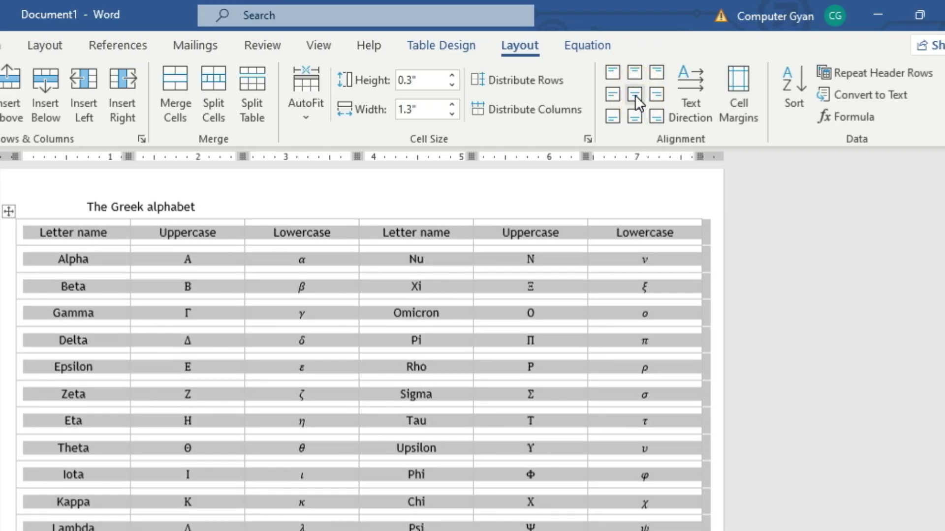
pyautogui.click(120, 262)
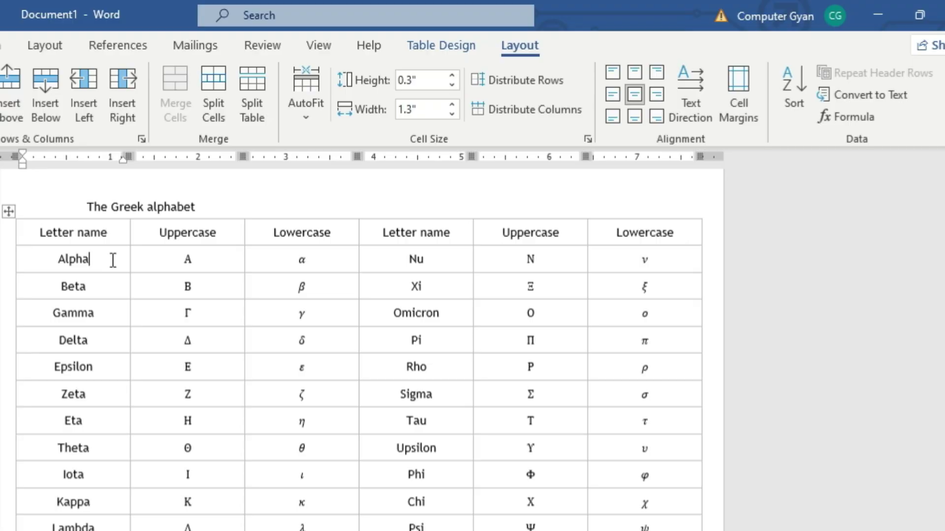
# - Cycle the A cell's text direction through its rotations and back to horizontal
pyautogui.click(207, 258)
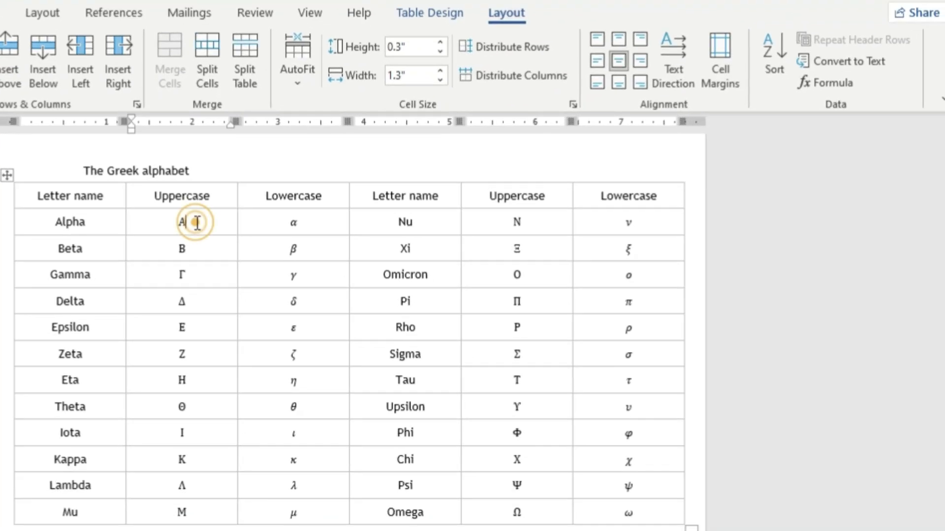
pyautogui.click(675, 84)
pyautogui.click(675, 84)
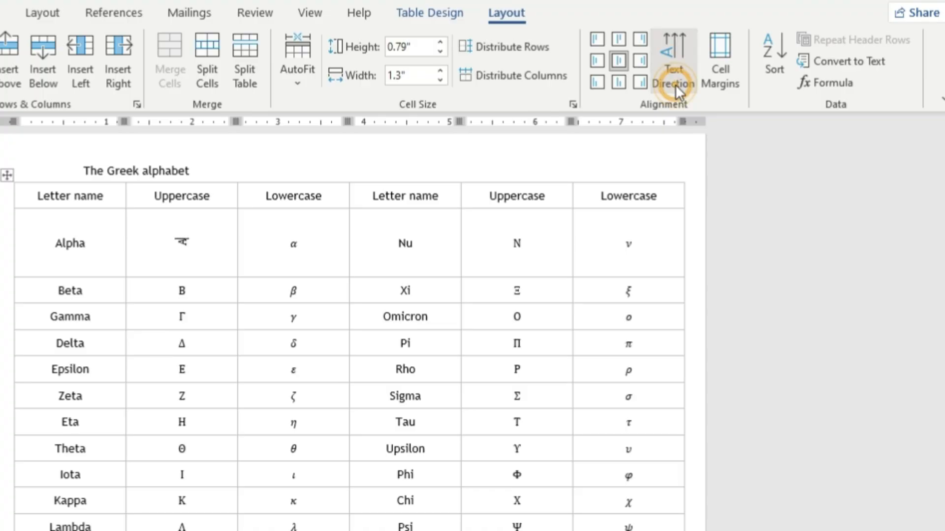
pyautogui.click(675, 86)
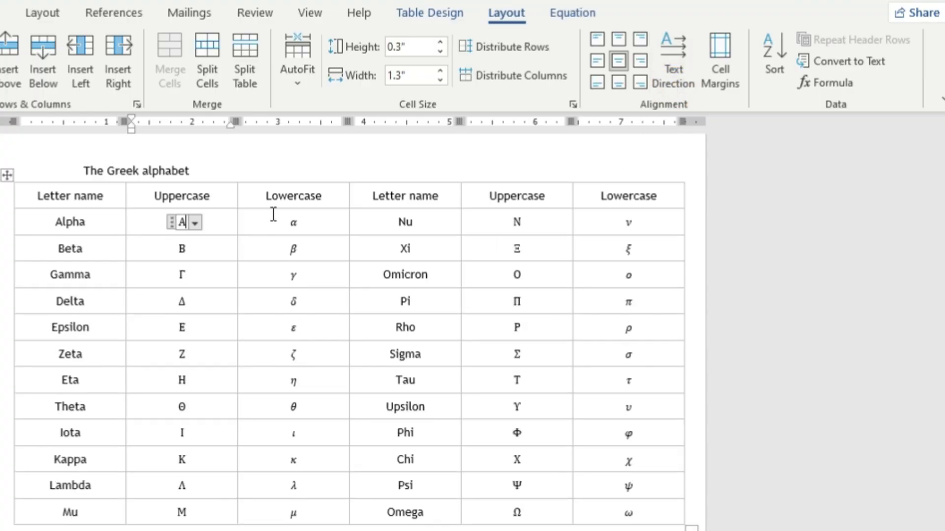
pyautogui.click(217, 223)
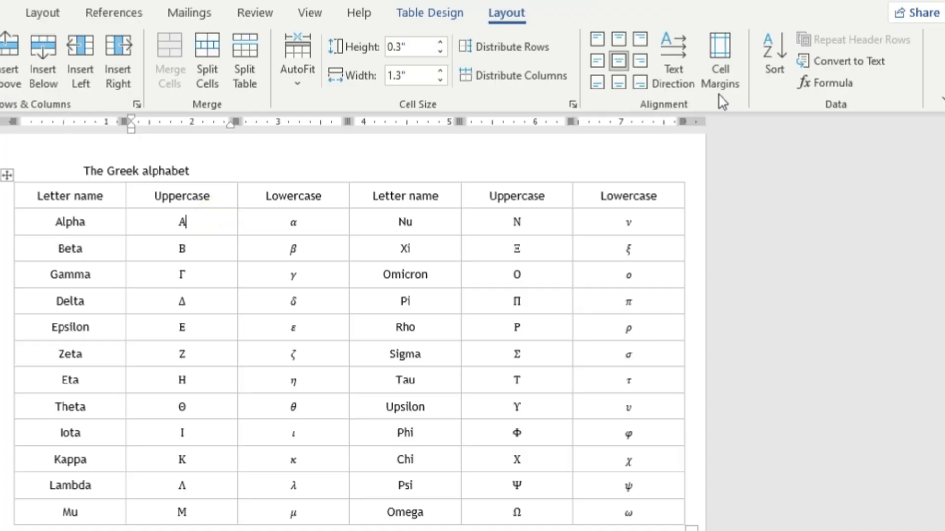
# - Drag the table's resize handle up to shrink the rows to a compact 0.19" height
pyautogui.click(8, 175)
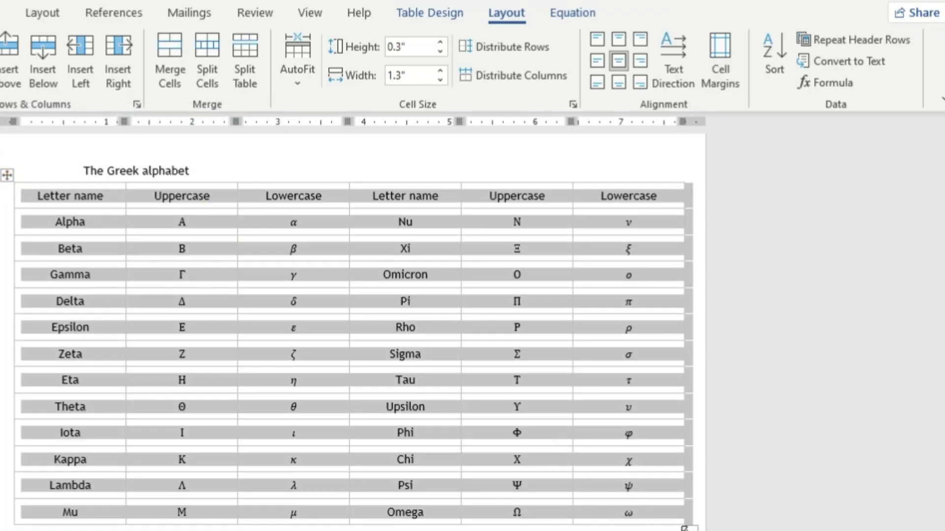
pyautogui.moveTo(687, 528); pyautogui.dragTo(686, 394)
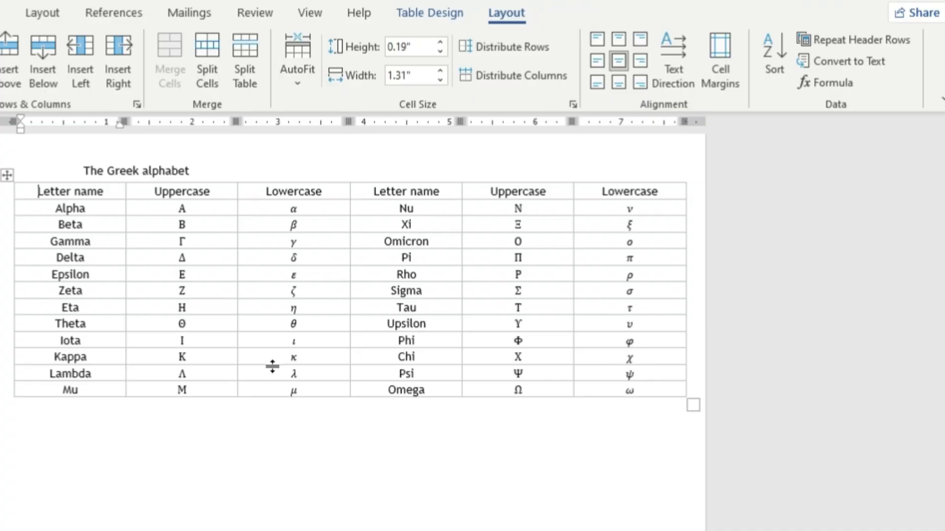
pyautogui.click(7, 175)
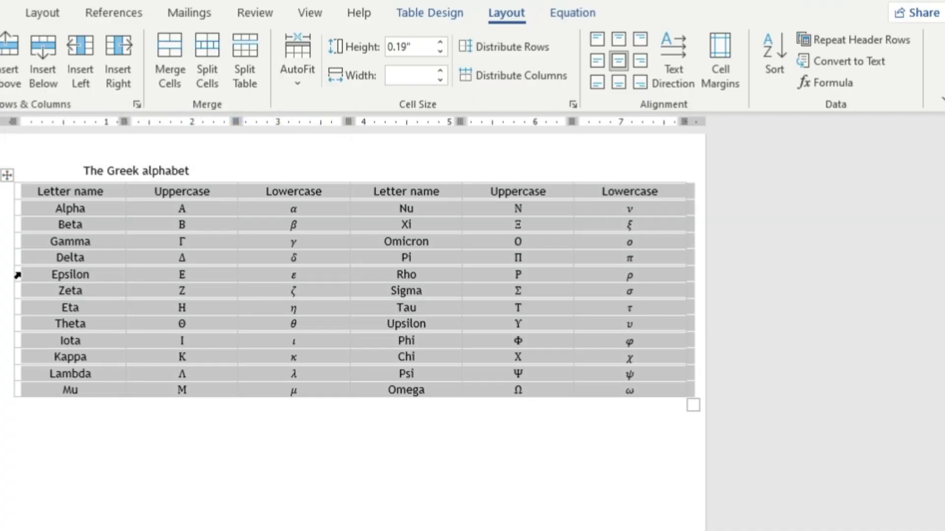
# - In Cell Margins, change the default Left margin to 0 and apply it
pyautogui.click(723, 68)
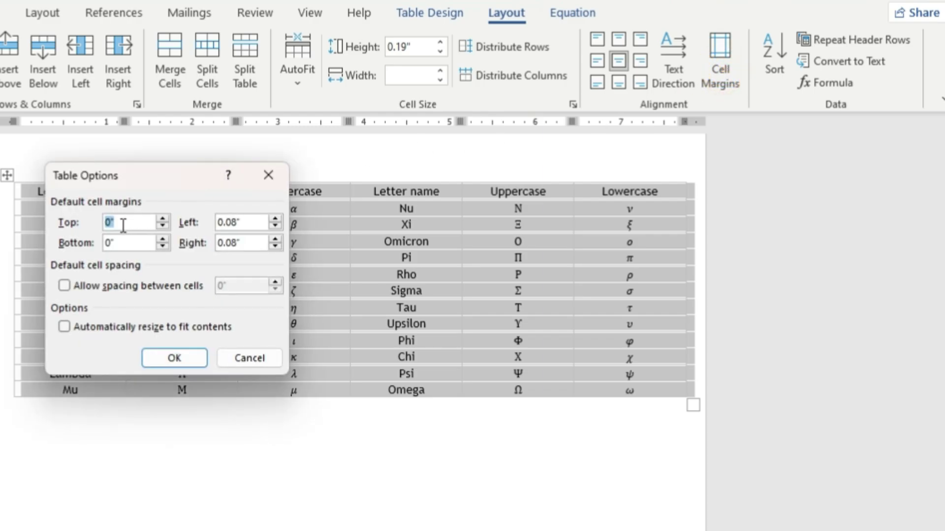
pyautogui.doubleClick(258, 222)
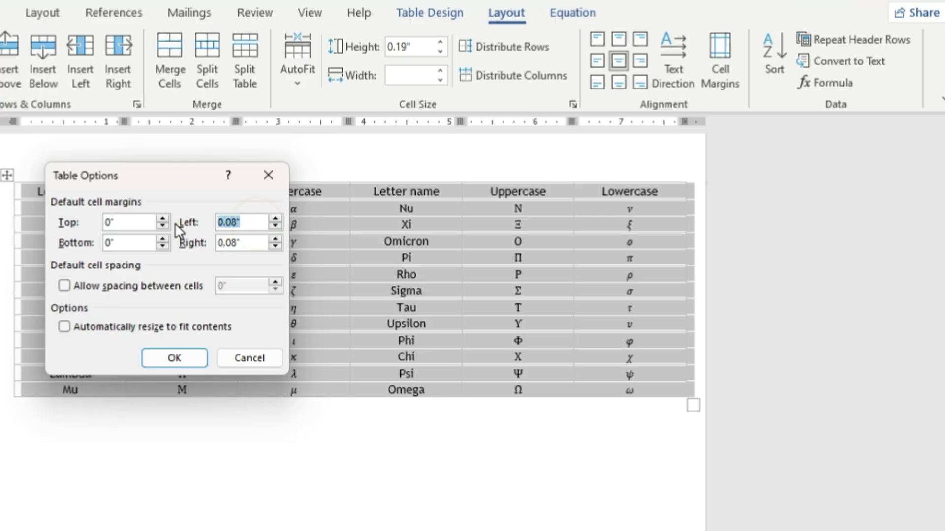
pyautogui.write('0')
pyautogui.click(154, 362)
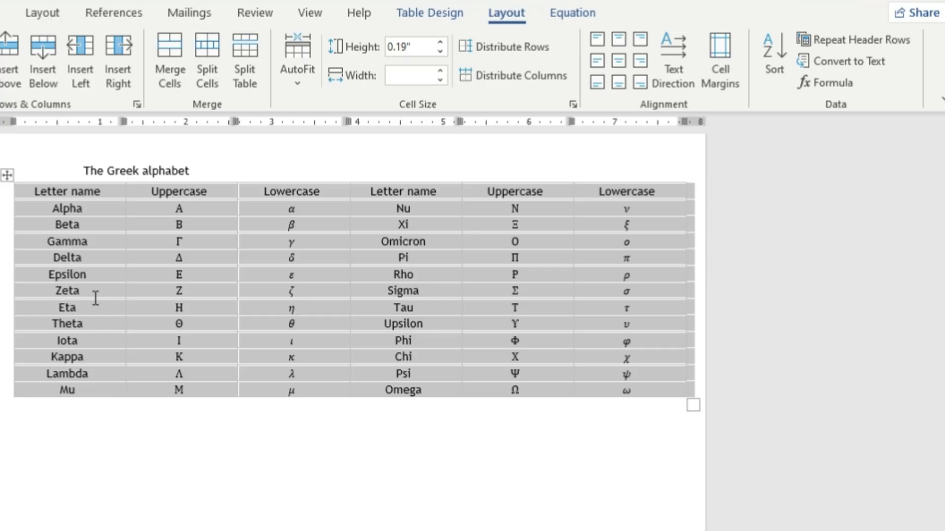
pyautogui.click(154, 325)
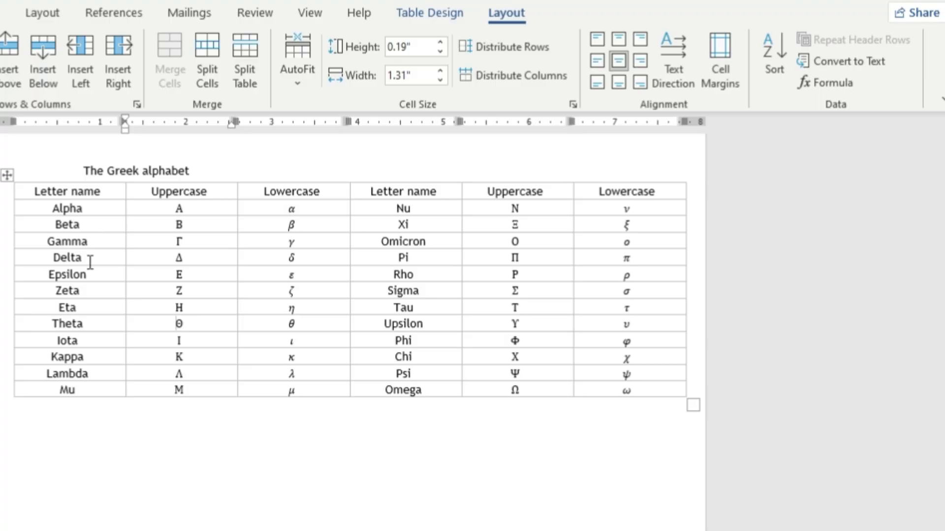
# - Sort the table rows by Letter name in ascending order
pyautogui.click(106, 206)
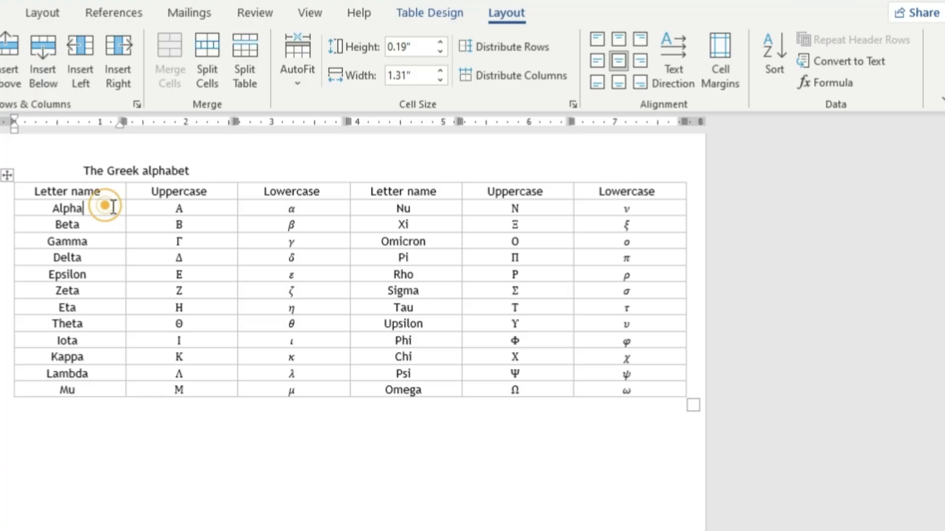
pyautogui.click(772, 58)
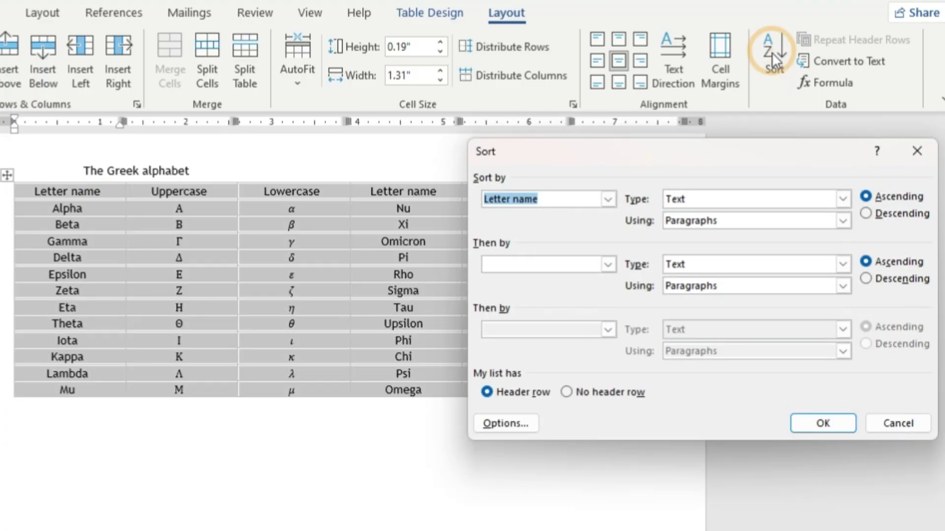
pyautogui.click(897, 197)
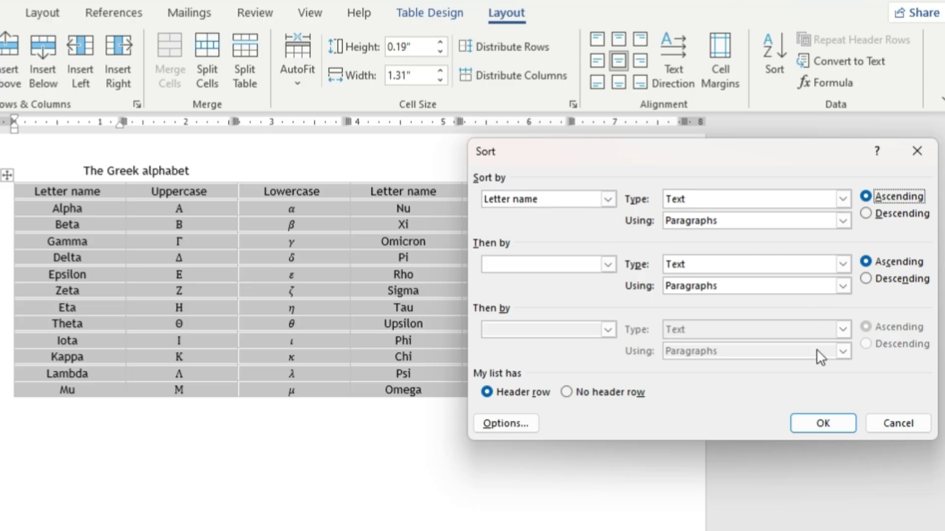
pyautogui.click(801, 424)
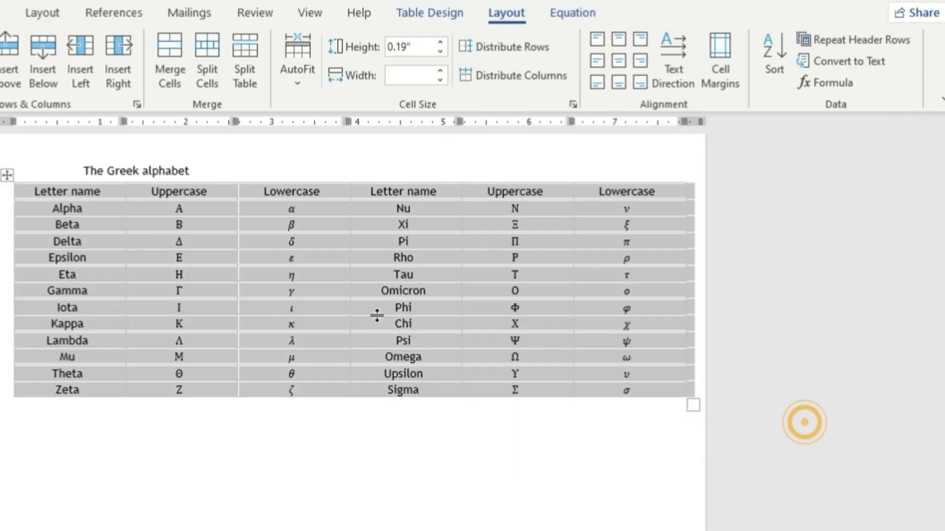
pyautogui.click(89, 209)
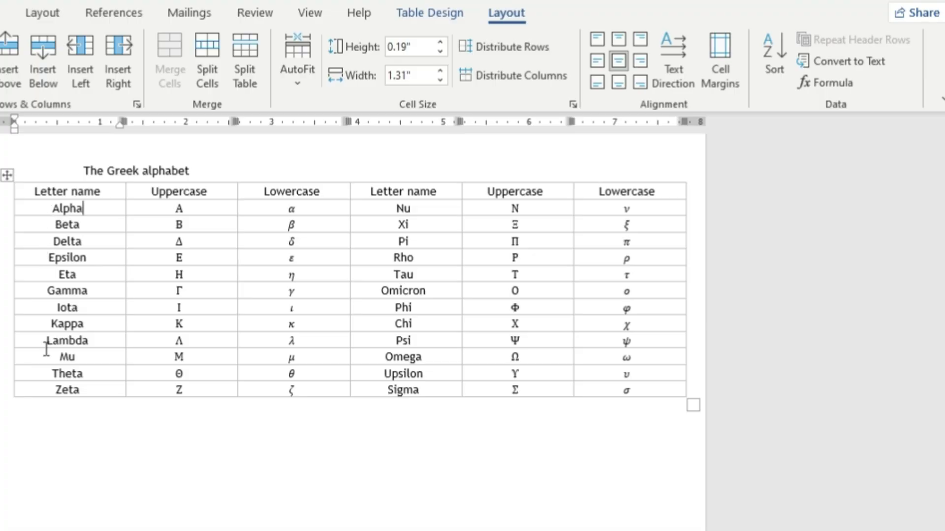
# - Re-sort the rows by Letter name in descending order, Zeta first
pyautogui.click(774, 73)
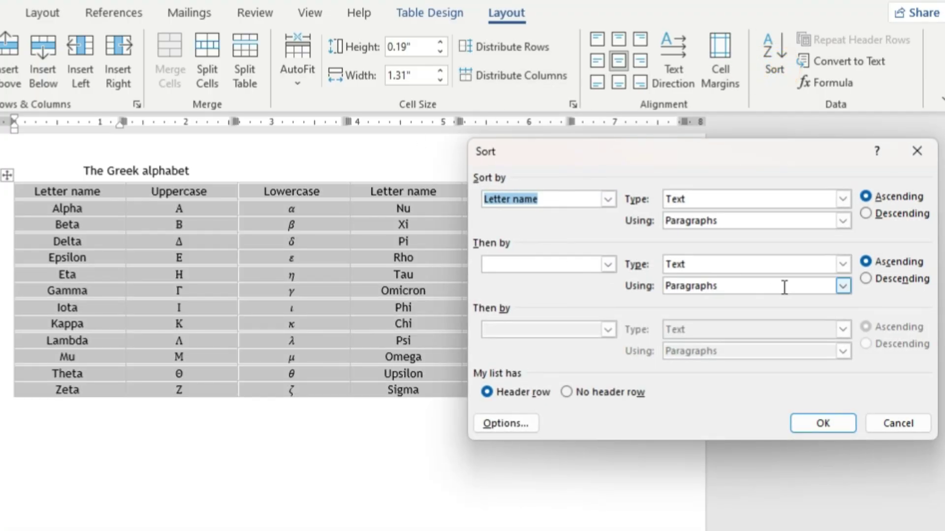
pyautogui.click(874, 214)
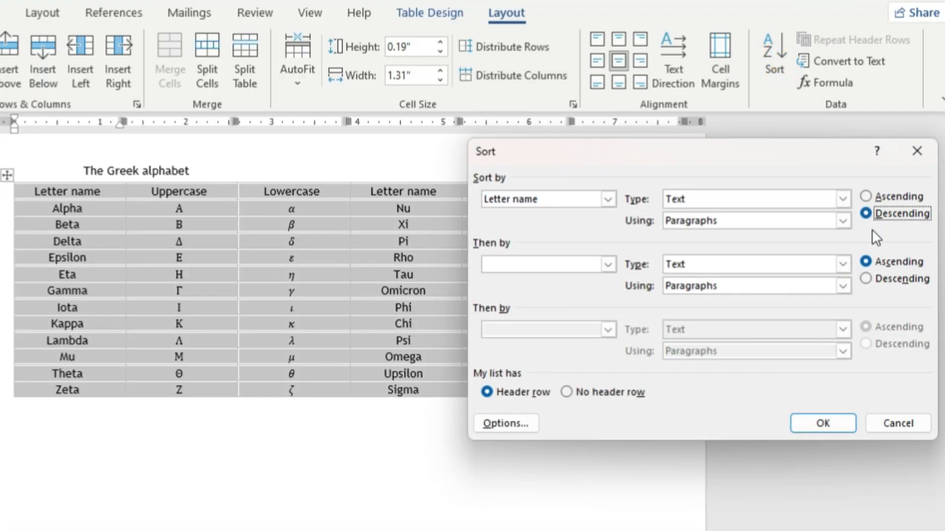
pyautogui.click(837, 416)
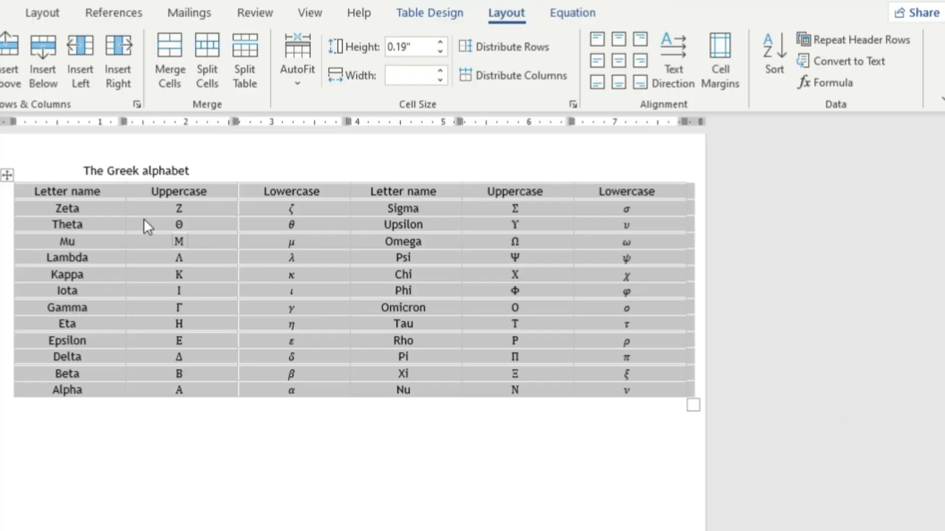
pyautogui.click(110, 208)
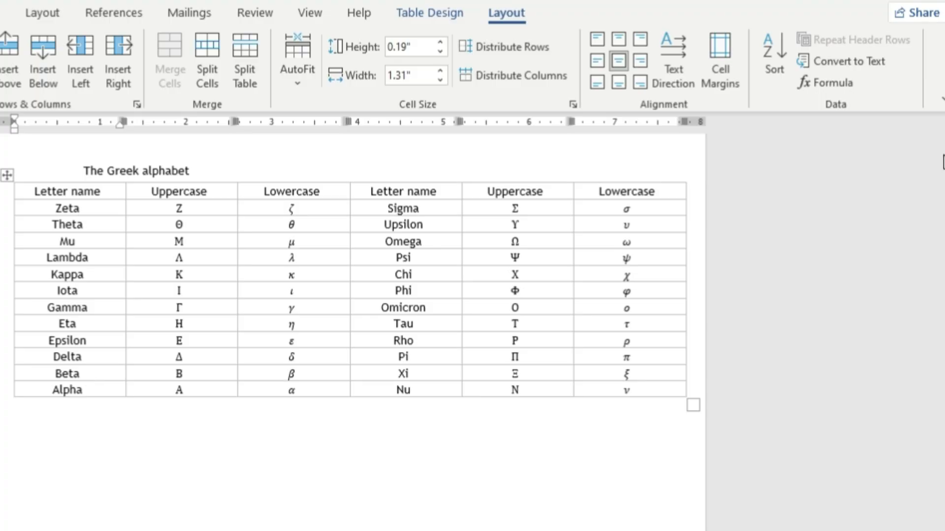
# - Convert the table to text, trying paragraph and tab separators before using Other with '|'
pyautogui.click(841, 60)
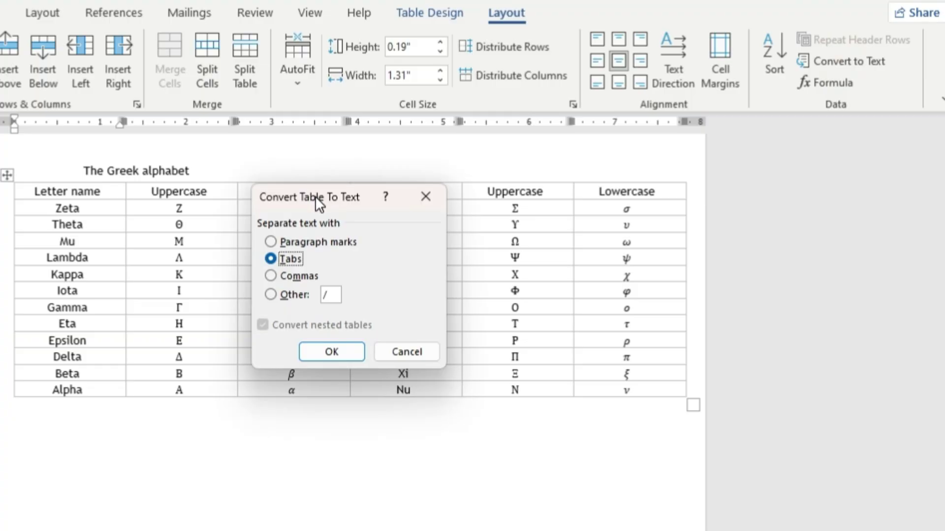
pyautogui.moveTo(315, 196); pyautogui.dragTo(265, 145)
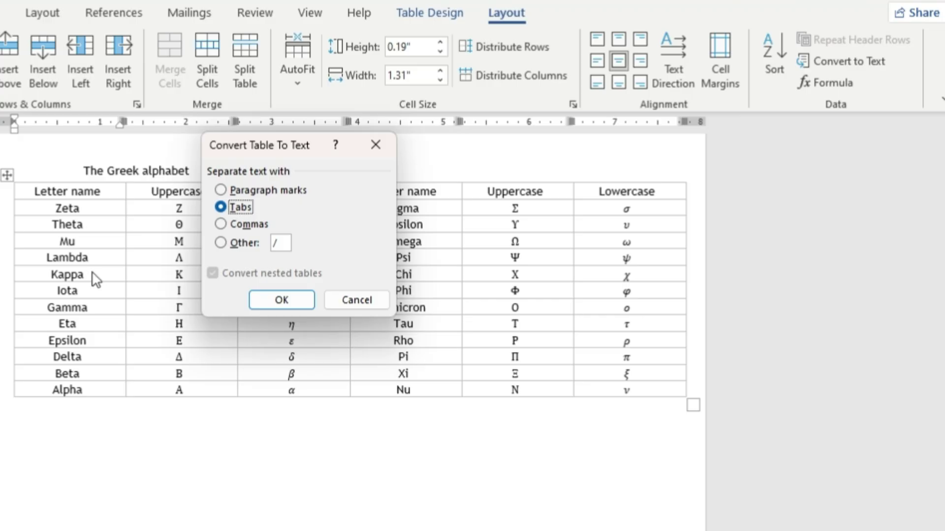
pyautogui.click(227, 190)
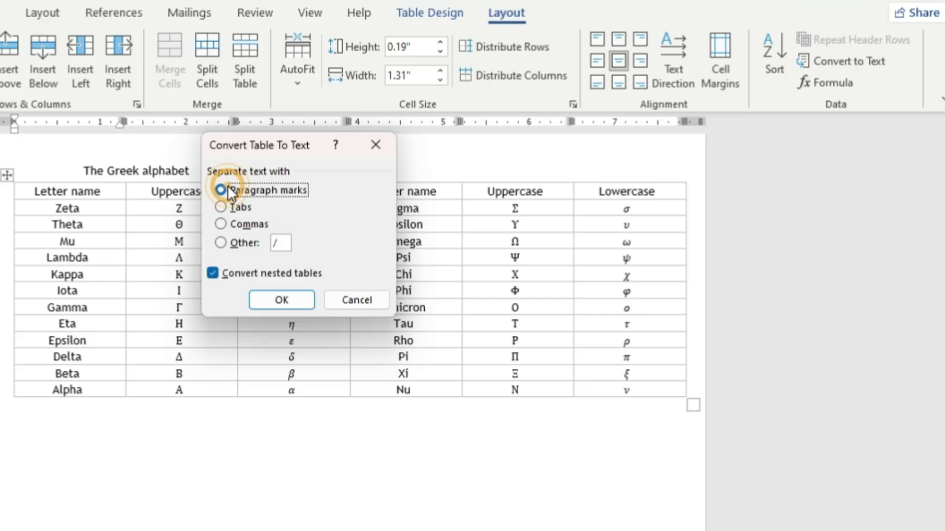
pyautogui.click(221, 207)
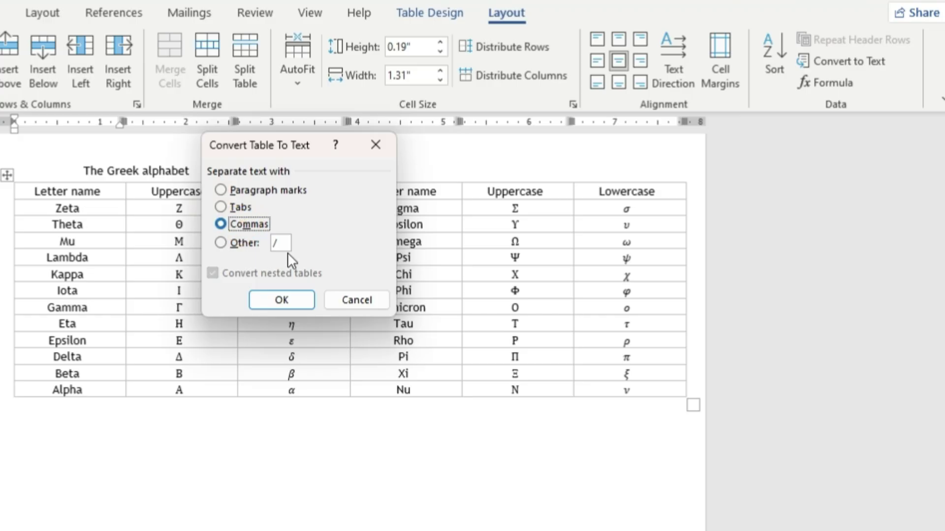
pyautogui.click(254, 241)
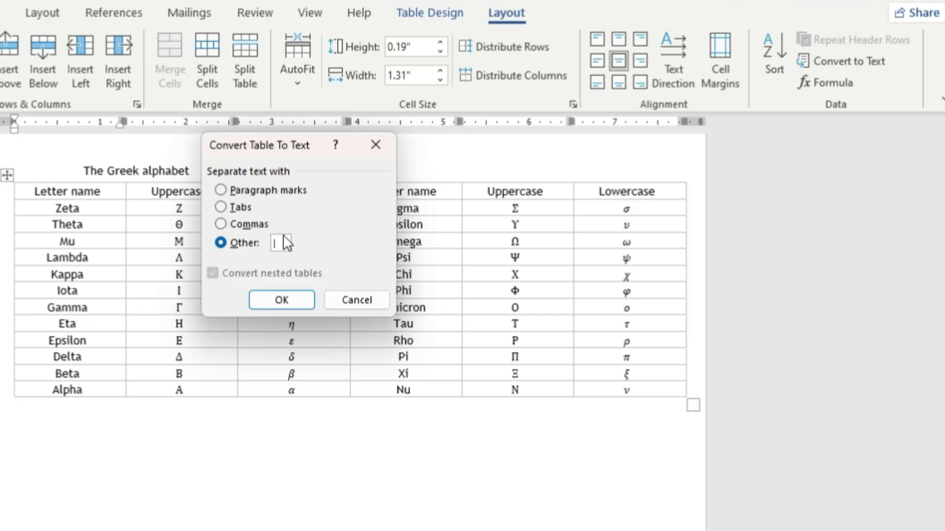
pyautogui.click(275, 300)
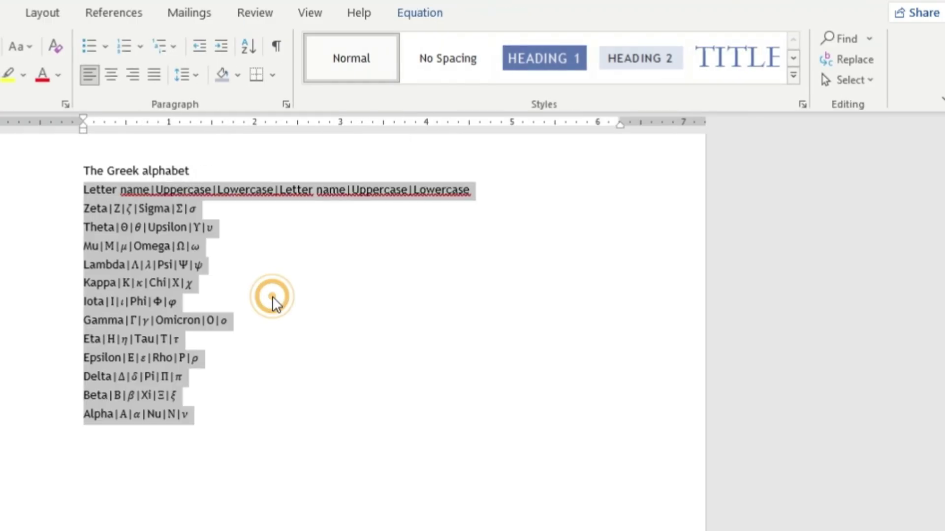
pyautogui.click(281, 345)
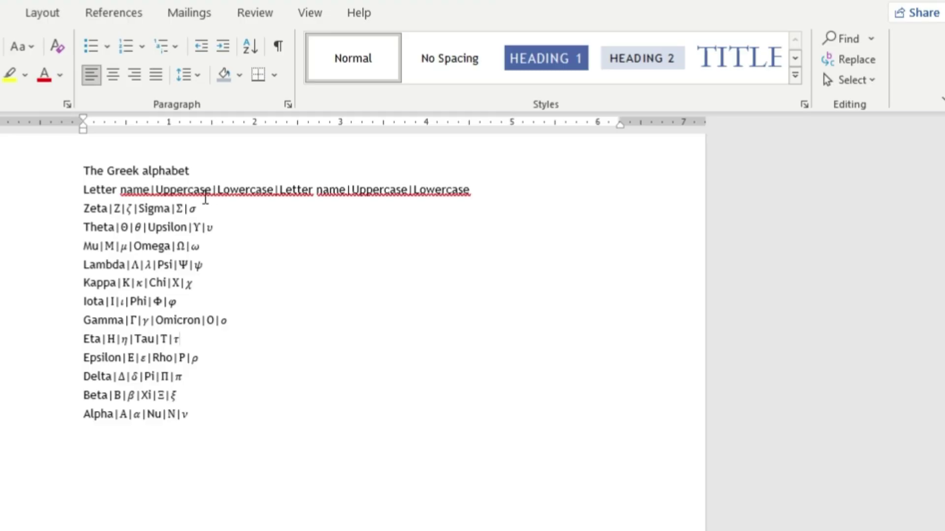
# - Clear the document and insert a new 5-column, 200-row table
pyautogui.hotkey('ctrl', 'a')
pyautogui.press('Delete')
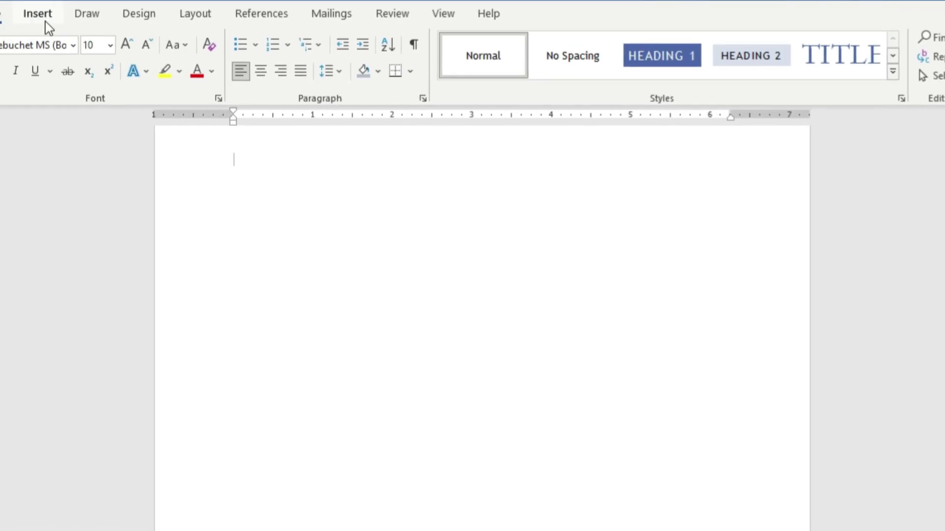
pyautogui.click(45, 25)
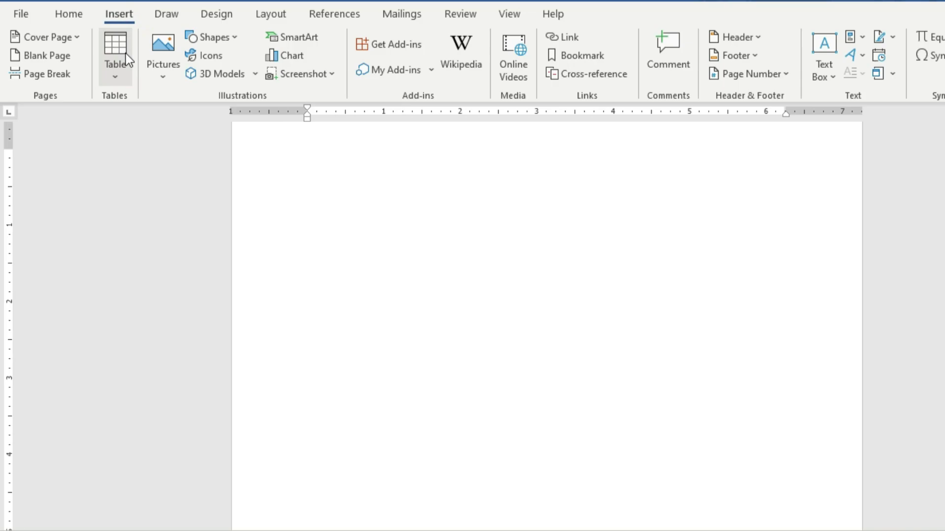
pyautogui.click(126, 62)
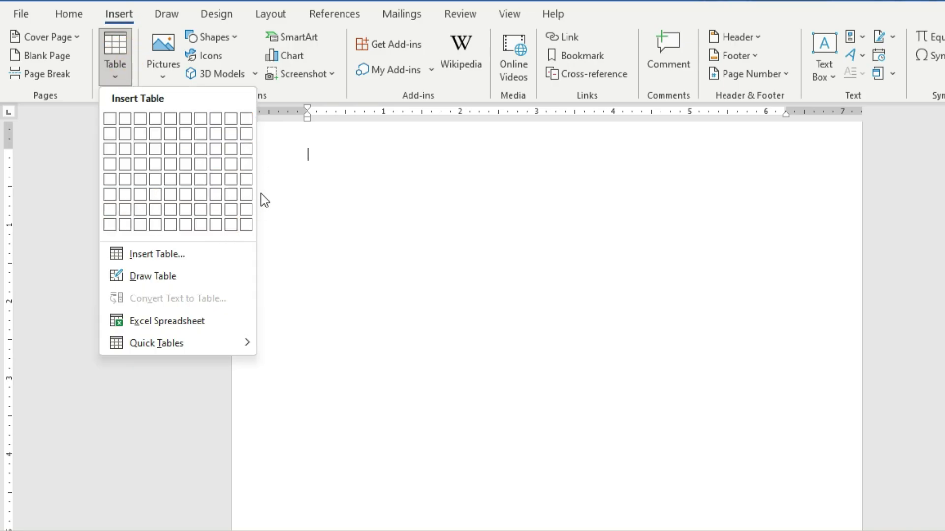
pyautogui.click(220, 249)
pyautogui.click(552, 205)
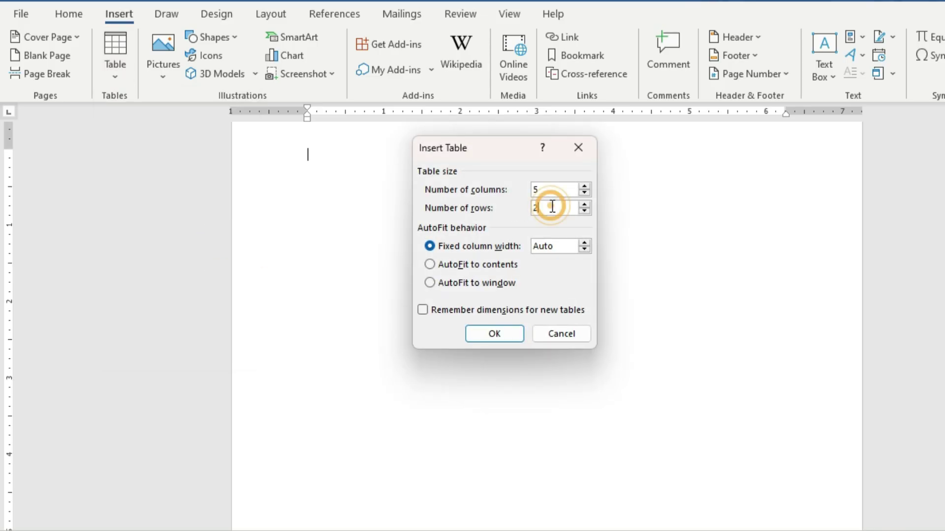
pyautogui.write('00')
pyautogui.click(513, 336)
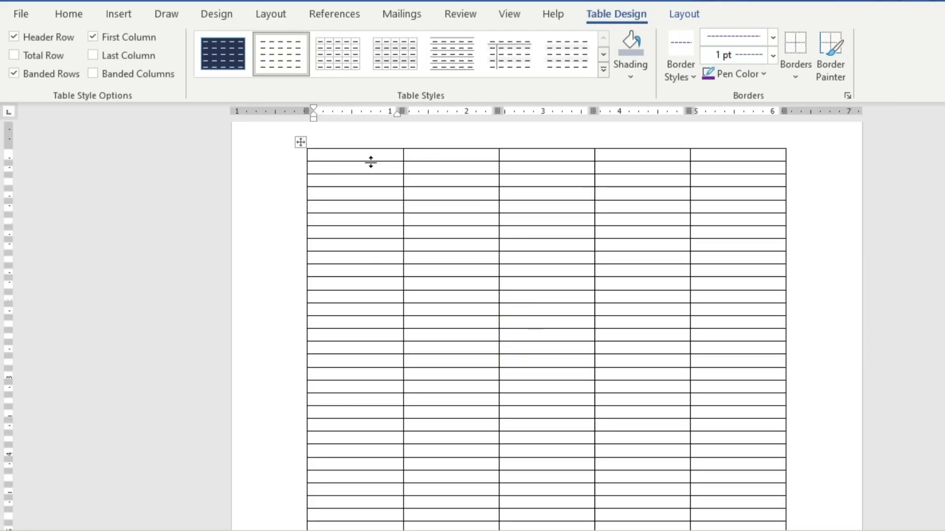
# - Heighten the first row and enter headers NAME, AGE, SALARY, GENDER, MOBILE NO
pyautogui.moveTo(370, 162); pyautogui.dragTo(364, 172)
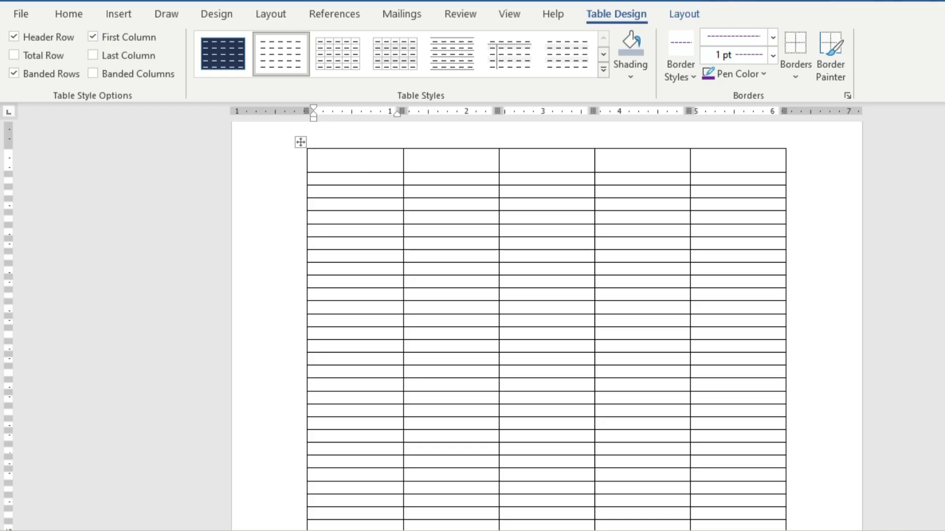
pyautogui.write('NAME')
pyautogui.press('Tab')
pyautogui.write('A')
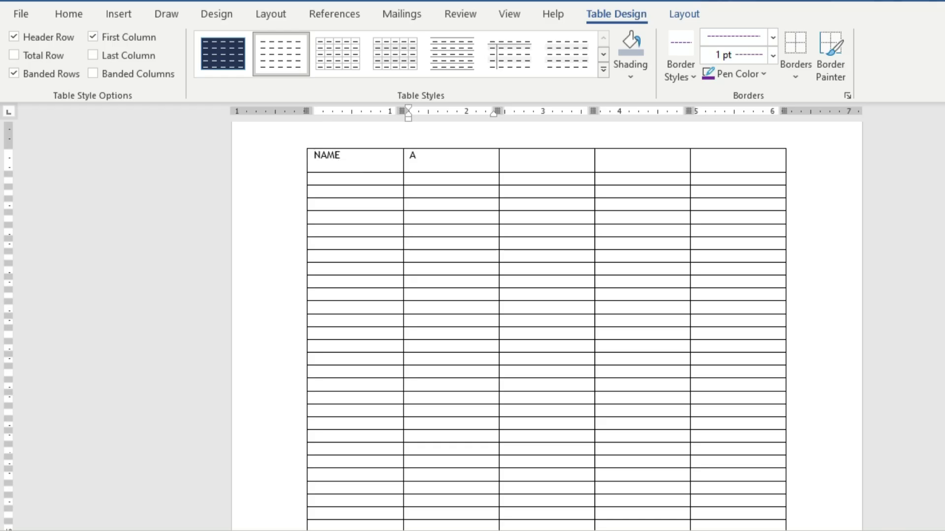
pyautogui.write('GE')
pyautogui.press('Tab')
pyautogui.write('SALARY')
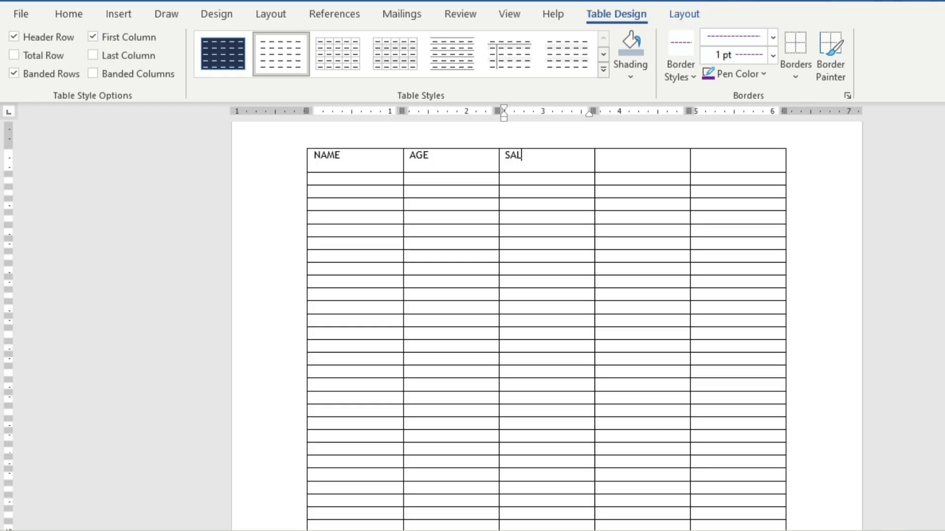
pyautogui.press('Tab')
pyautogui.write('GENDER')
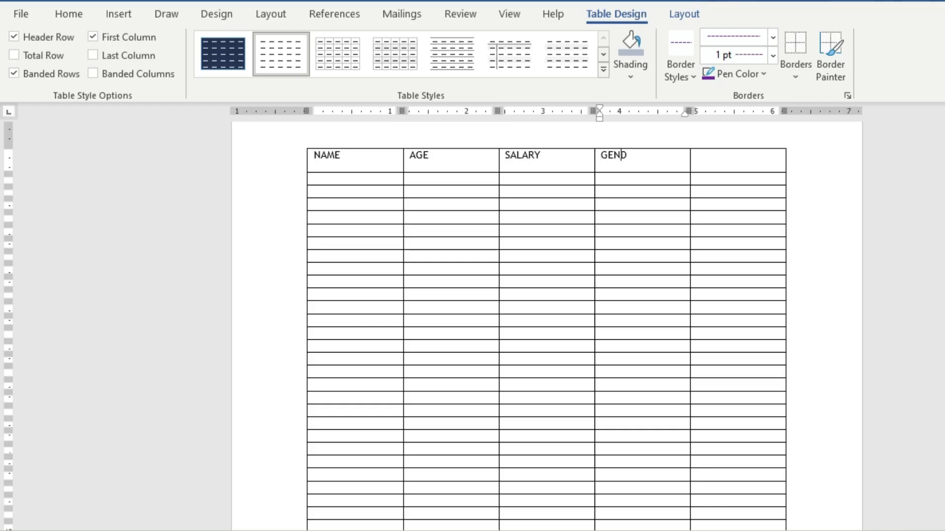
pyautogui.press('Tab')
pyautogui.write('MOBILE NOL')
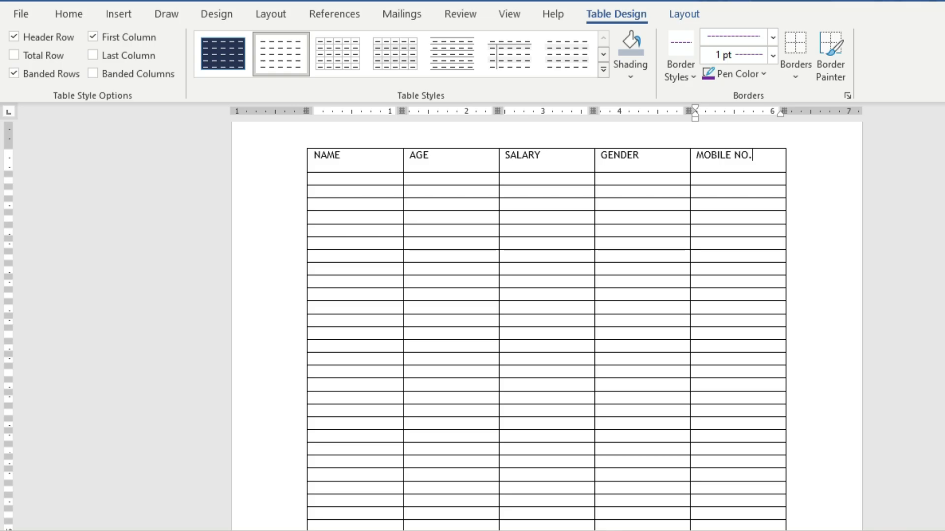
# - Apply the teal banded grid table style and scroll through the pages to check it
pyautogui.click(602, 70)
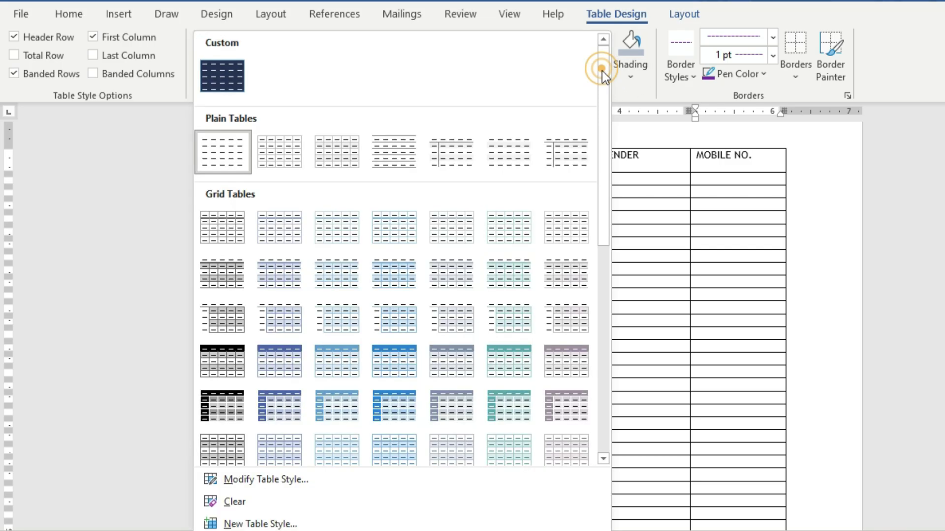
pyautogui.click(520, 353)
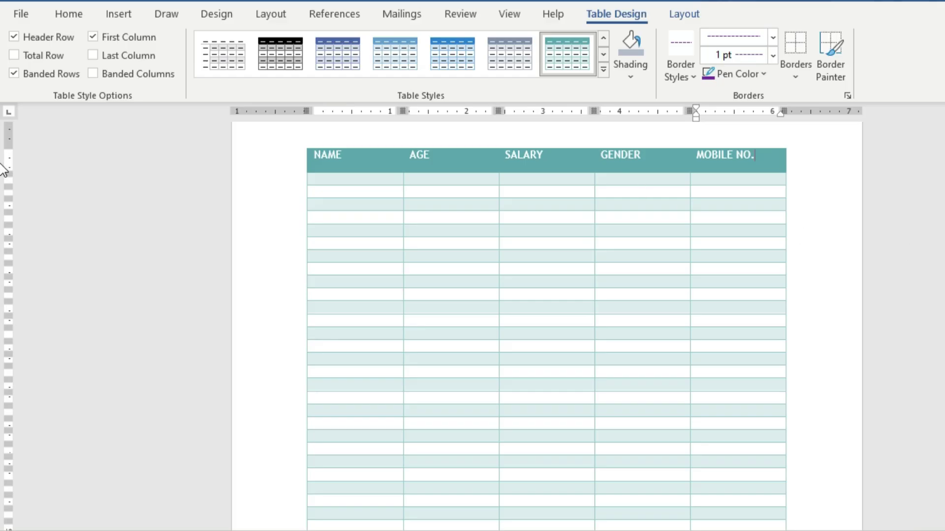
pyautogui.scroll(-10, 4, 170)
pyautogui.scroll(-10, 546, 325)
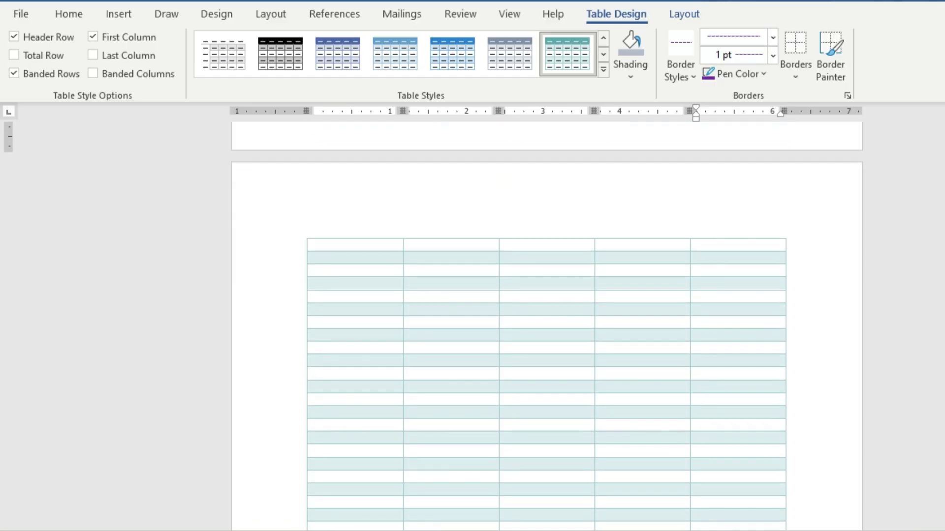
pyautogui.scroll(-10, 546, 325)
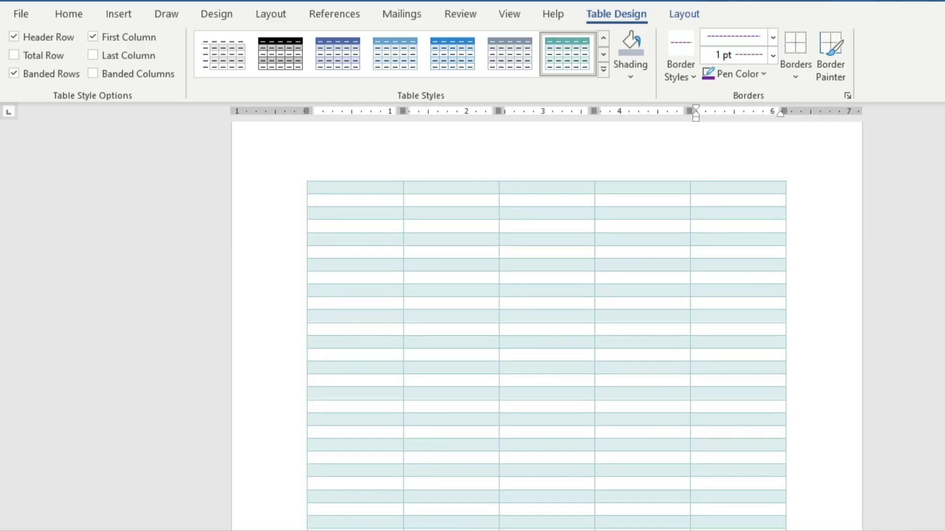
pyautogui.scroll(-12, 546, 325)
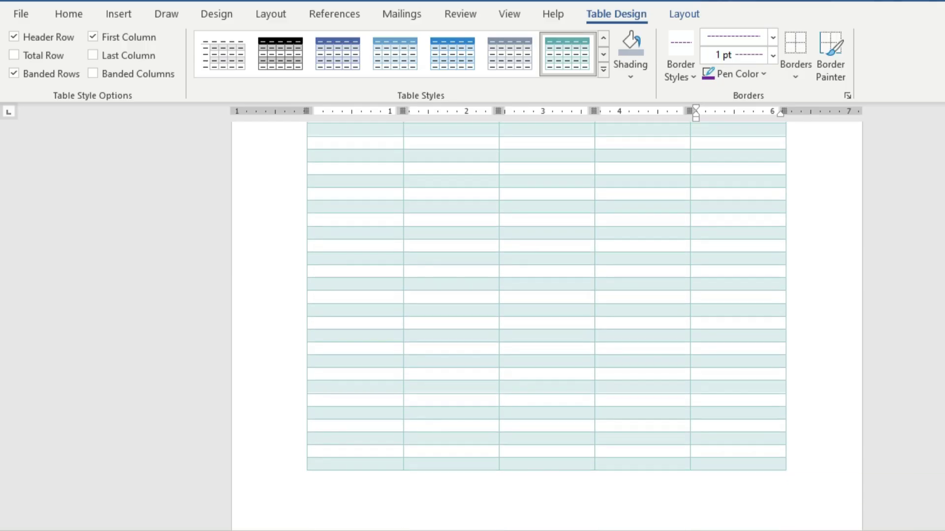
pyautogui.scroll(-12, 3, 453)
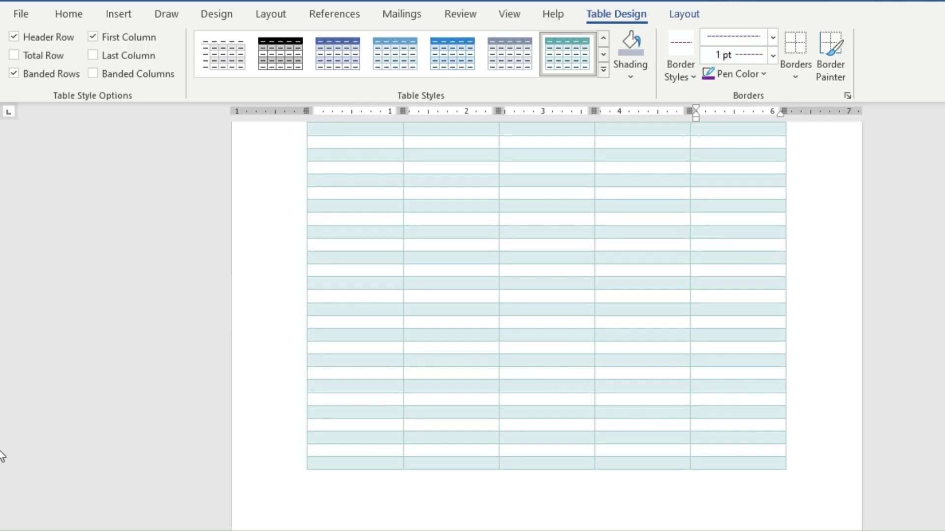
pyautogui.scroll(-10, 5, 217)
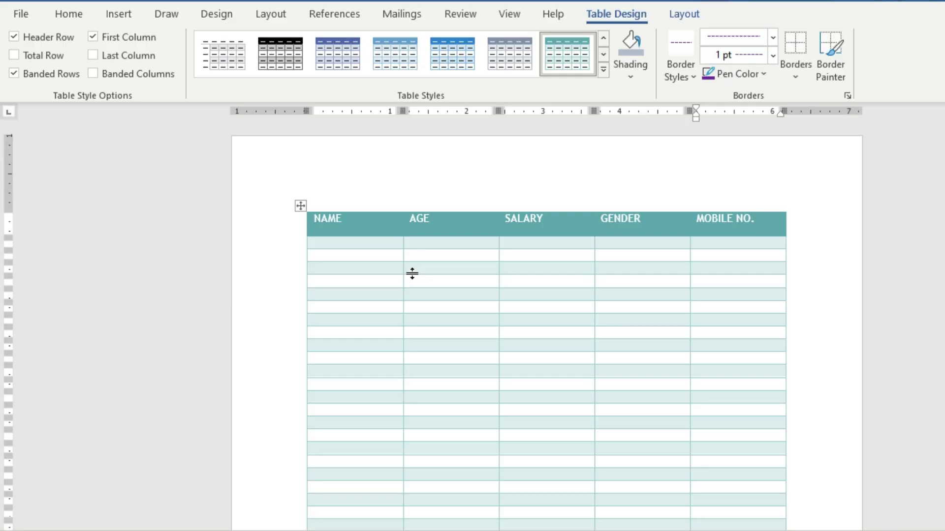
pyautogui.scroll(-10, 2, 187)
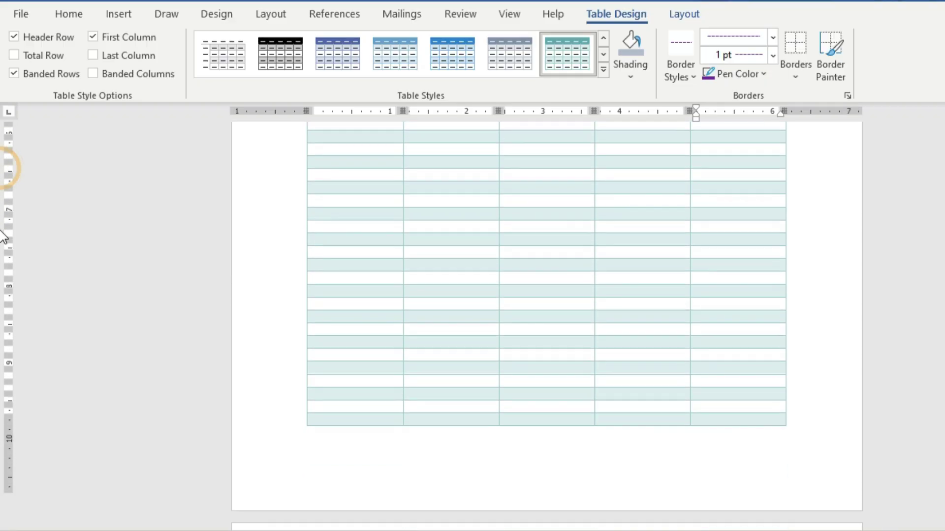
pyautogui.scroll(-1, 4, 268)
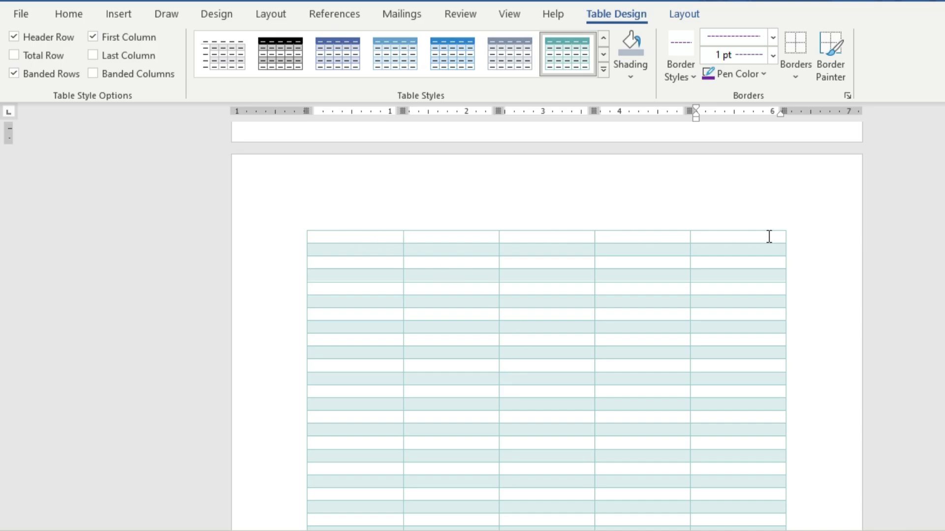
pyautogui.click(769, 237)
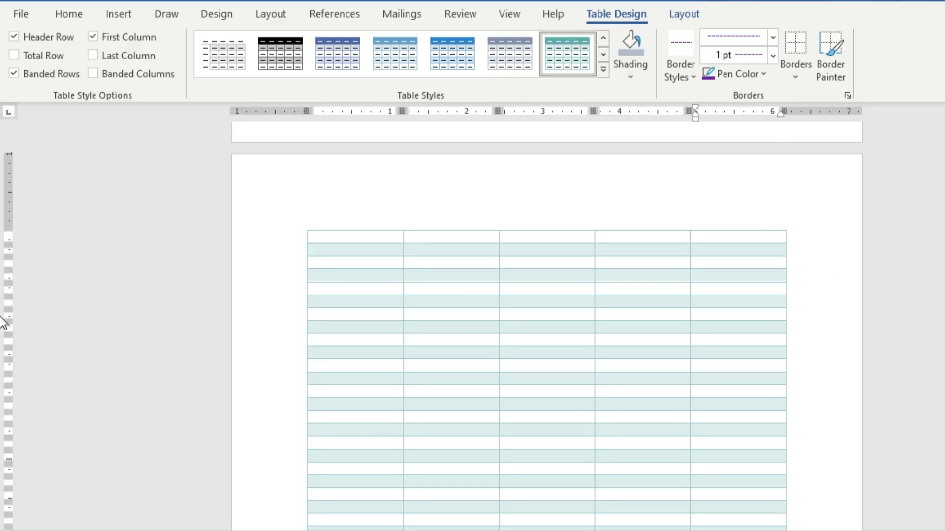
pyautogui.scroll(10, 2, 322)
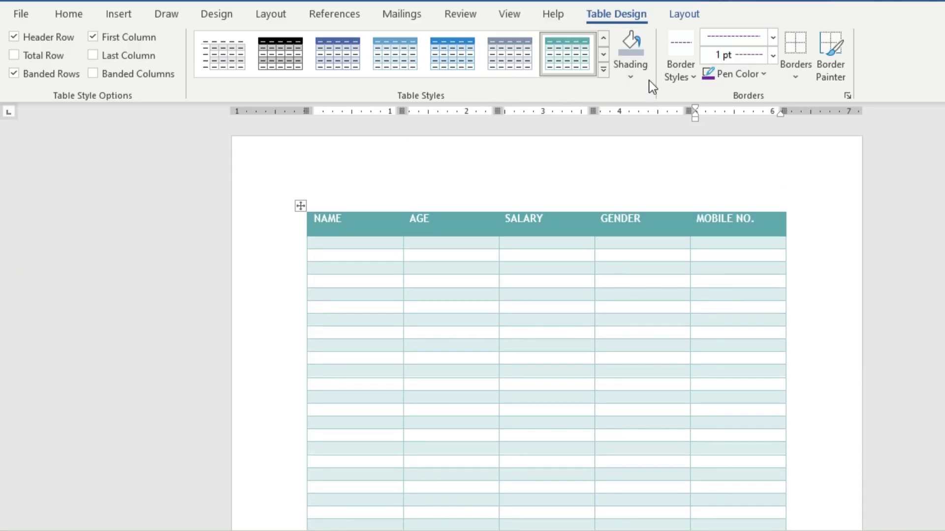
# - Turn on Repeat Header Rows for the NAME to MOBILE NO. header row
pyautogui.click(683, 19)
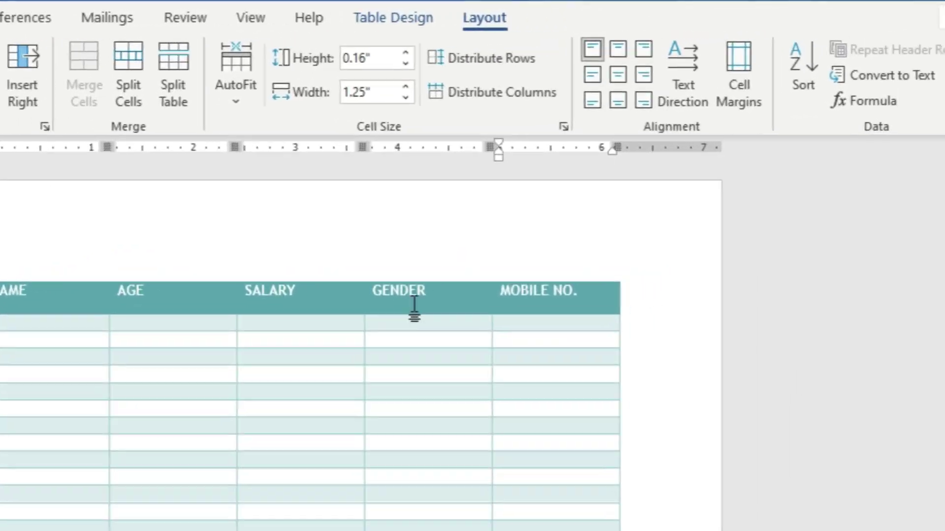
pyautogui.click(417, 305)
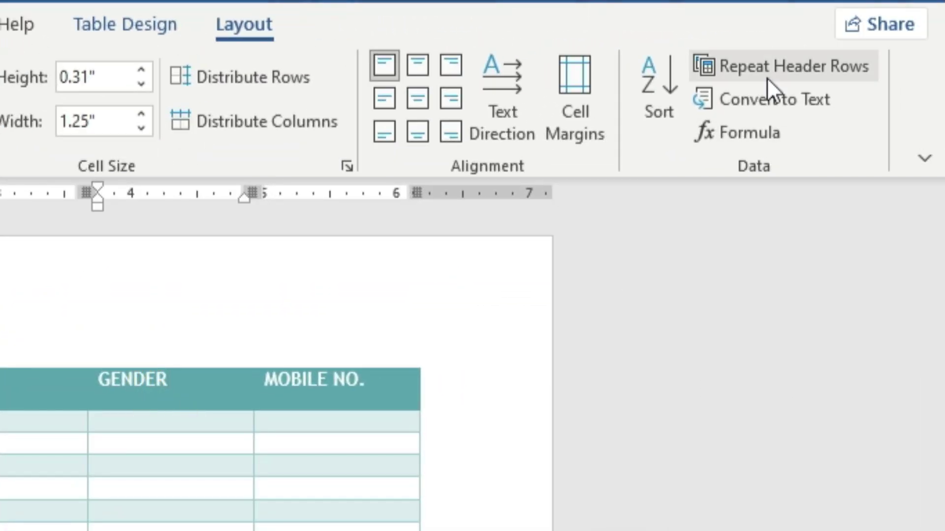
pyautogui.click(767, 77)
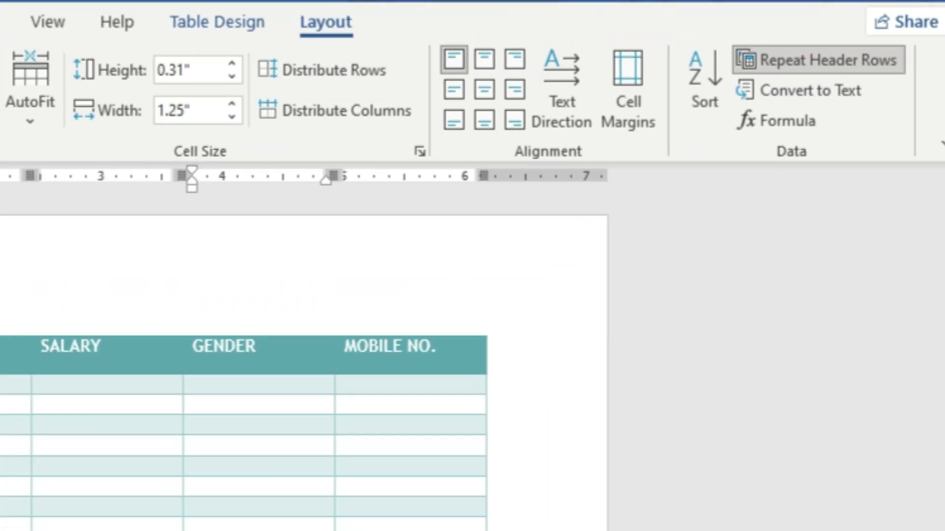
pyautogui.scroll(-10, 487, 344)
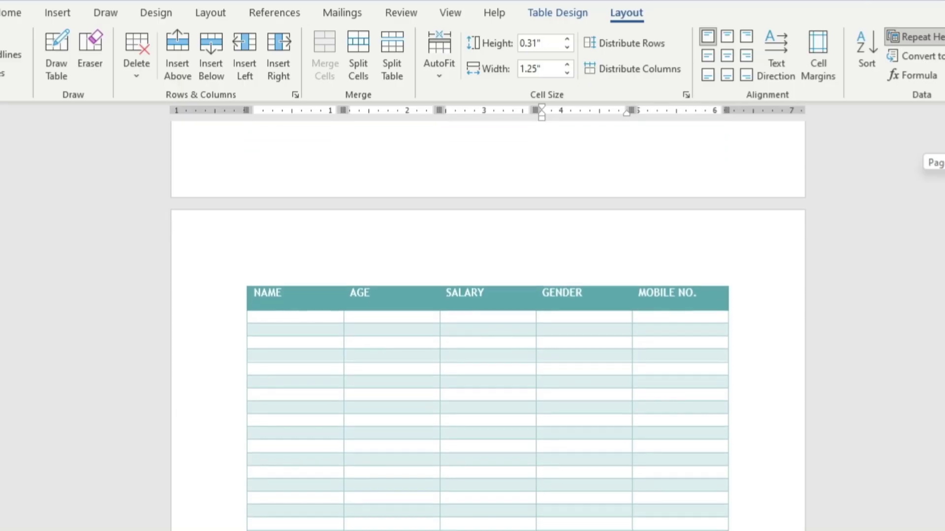
pyautogui.scroll(8, 927, 255)
pyautogui.scroll(-4, 927, 255)
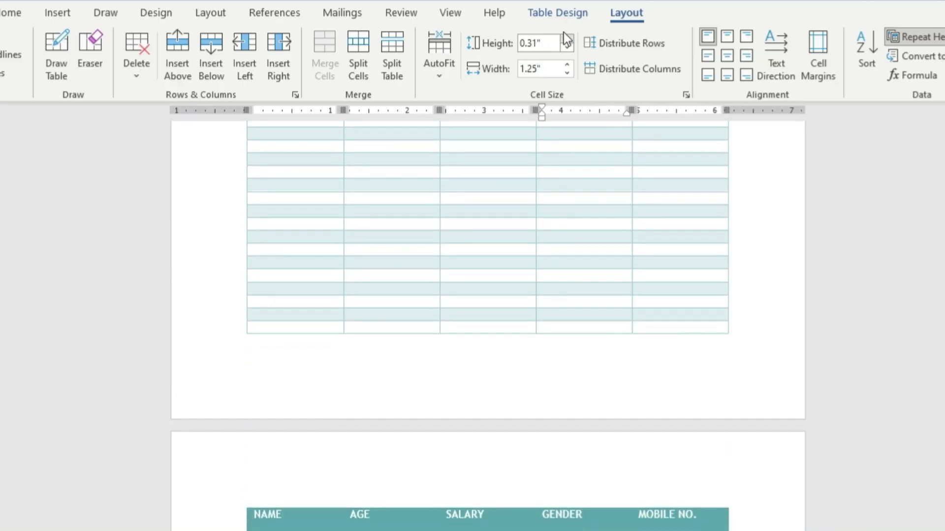
# - Check the repeated headers in Multiple Pages view, then return to the table layout options
pyautogui.click(465, 12)
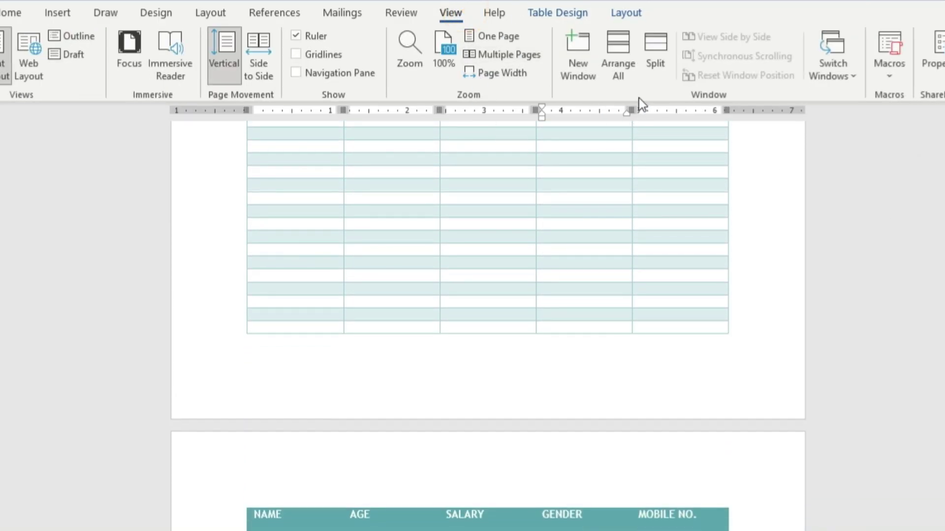
pyautogui.click(522, 58)
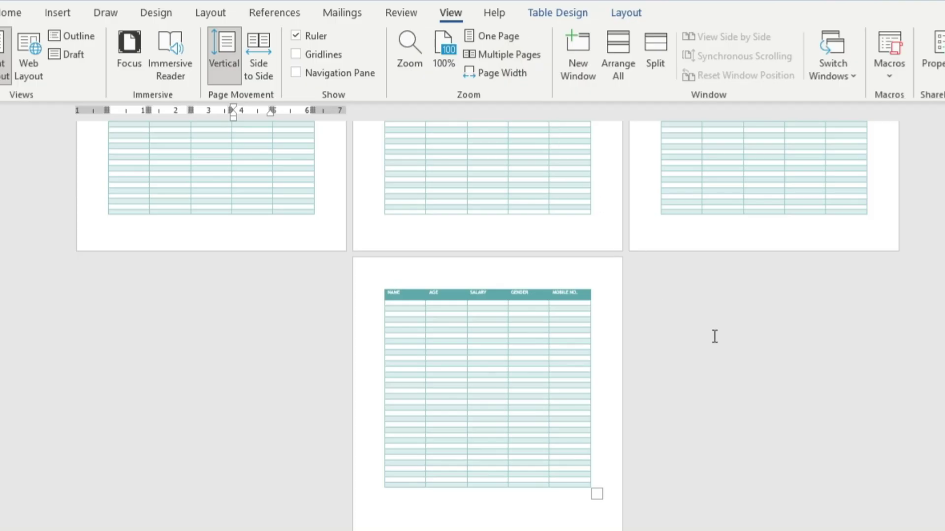
pyautogui.scroll(5, 928, 359)
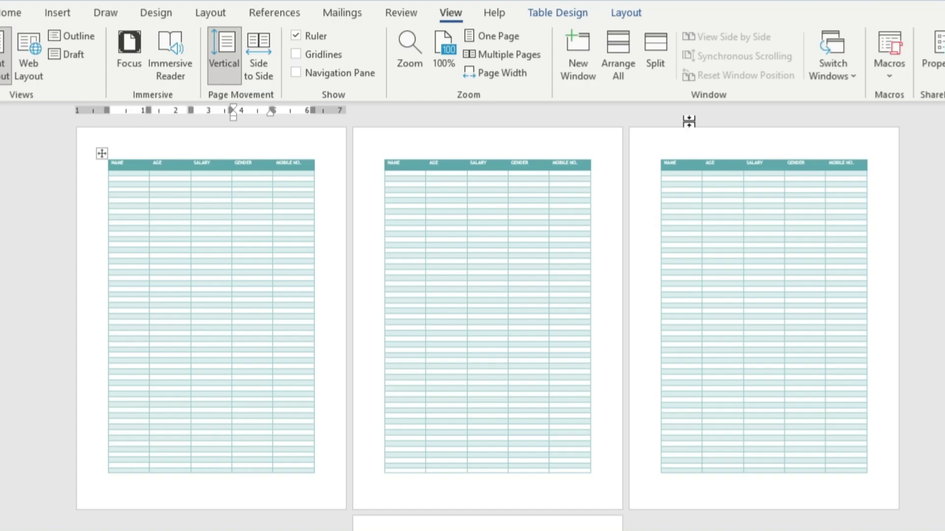
pyautogui.click(626, 13)
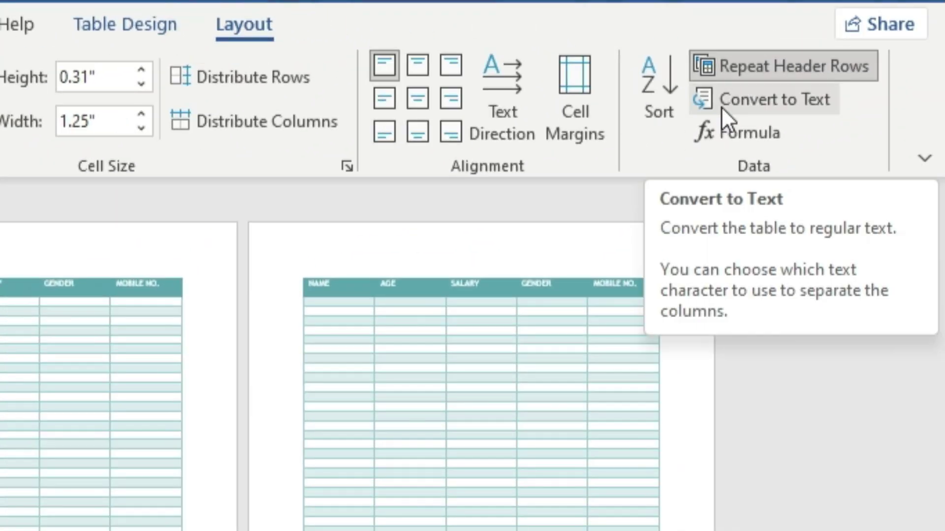
pyautogui.scroll(8, 473, 354)
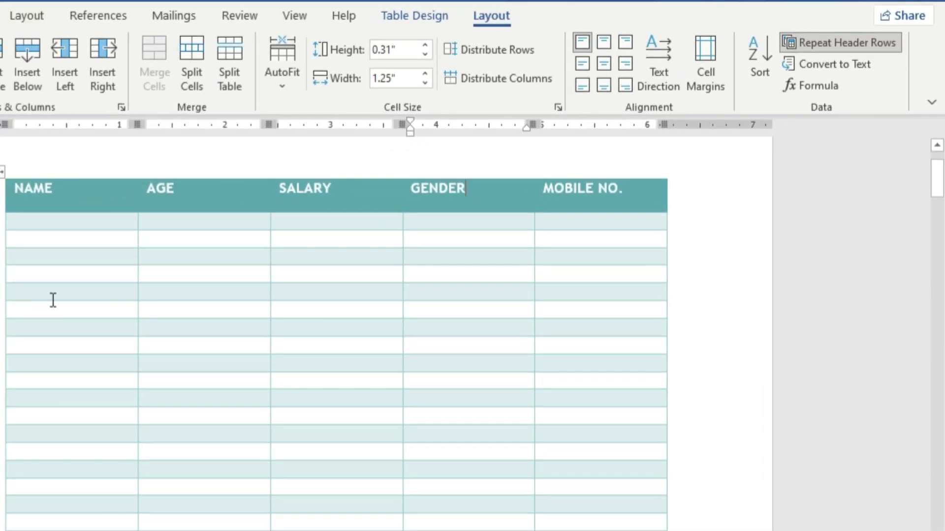
# - Enter the ages 23, 45, 67, 89 and 90 down the AGE column
pyautogui.click(74, 238)
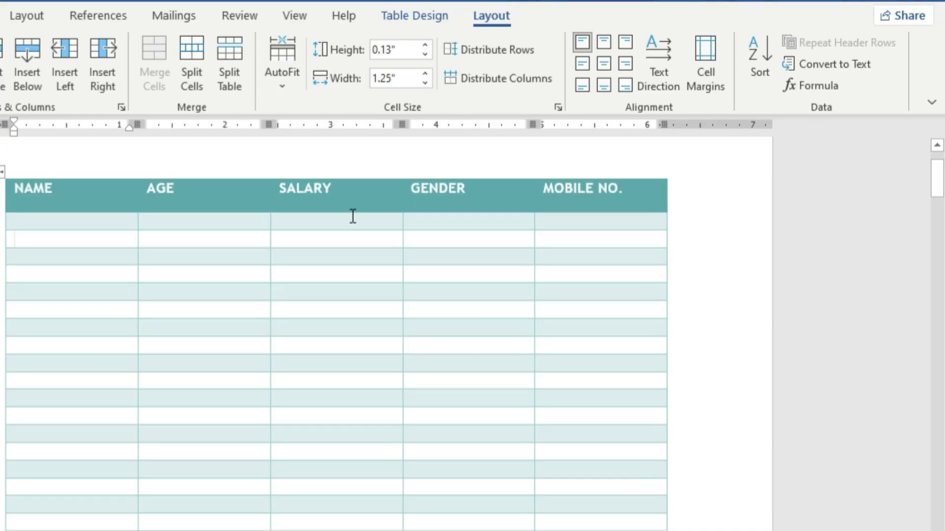
pyautogui.click(234, 224)
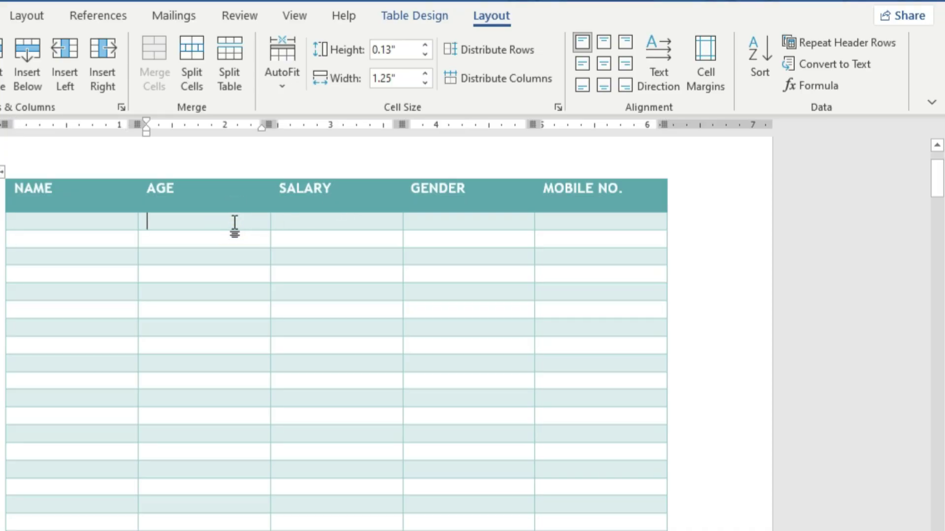
pyautogui.write('23')
pyautogui.press('Down')
pyautogui.write('45')
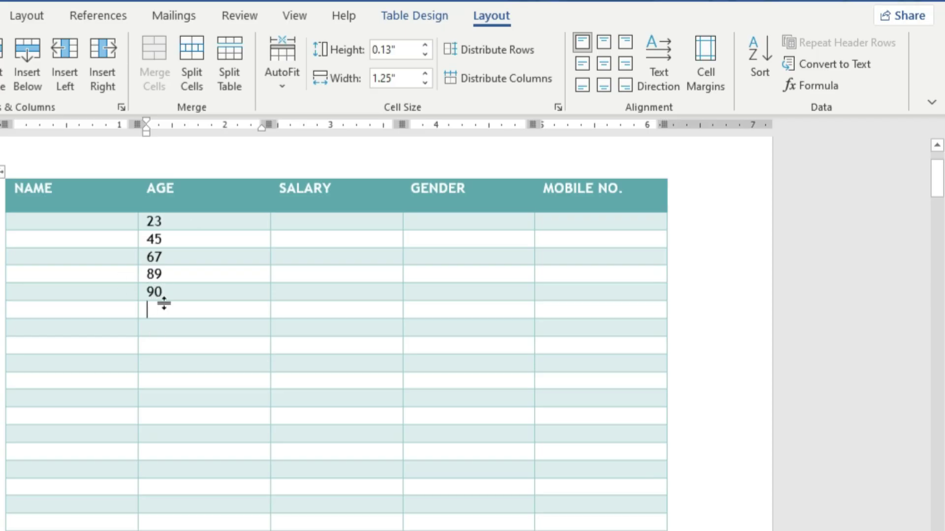
# - Insert a SUM formula below the ages, giving 314, then undo it
pyautogui.click(837, 85)
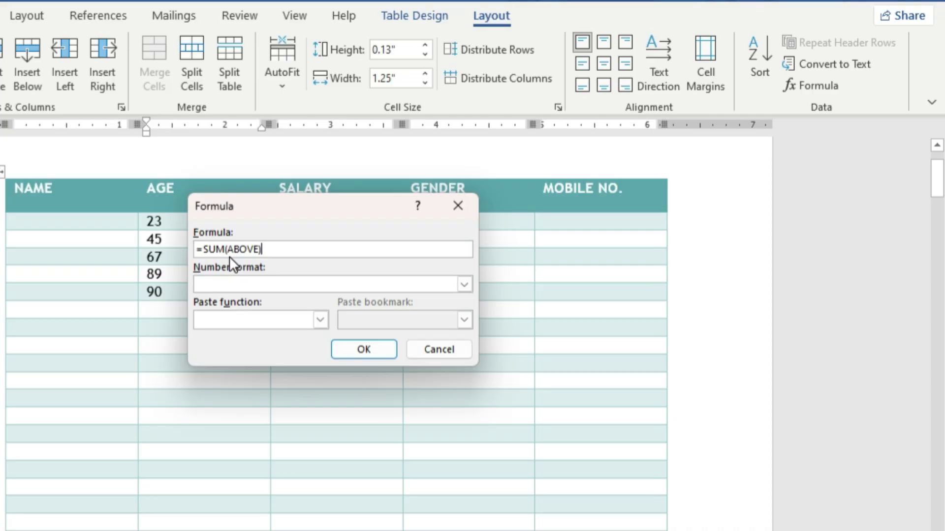
pyautogui.click(388, 349)
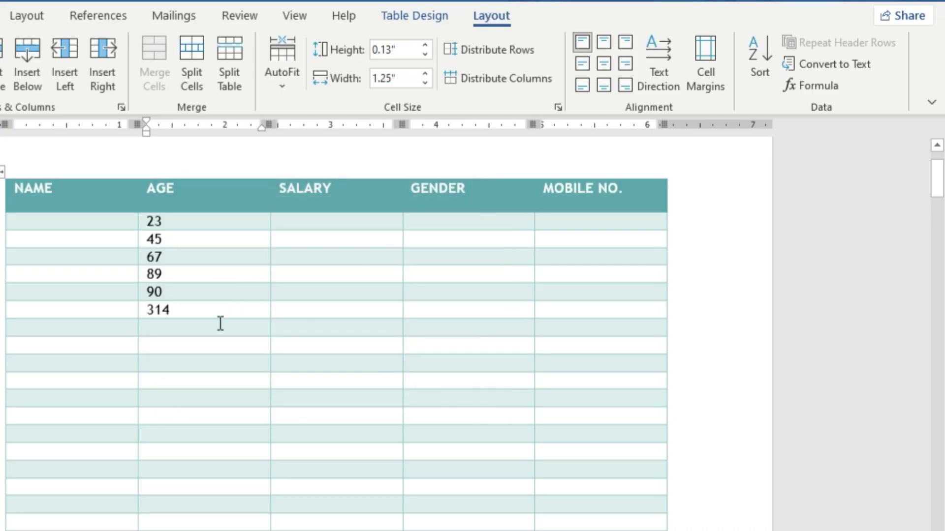
pyautogui.hotkey('ctrl', 'z')
# - Insert =MAX(ABOVE) in the cell below the ages, showing 90
pyautogui.click(798, 81)
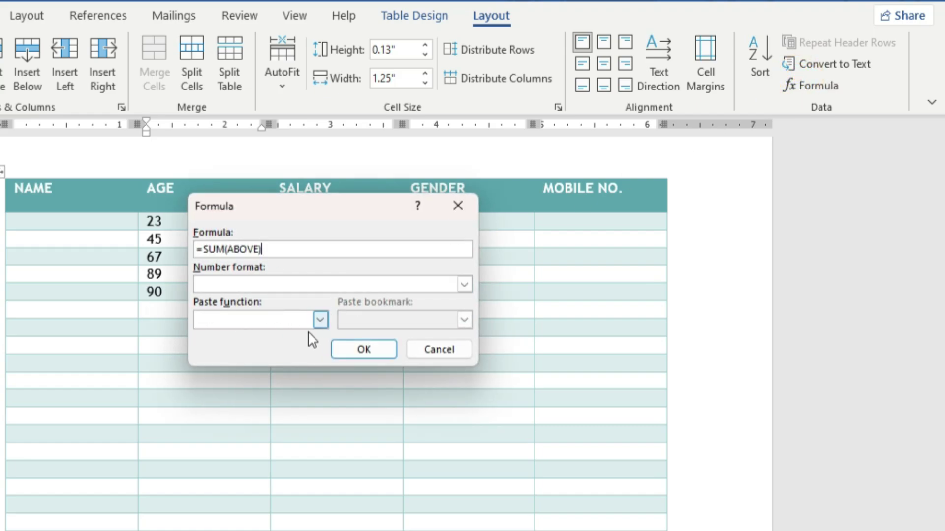
pyautogui.click(320, 321)
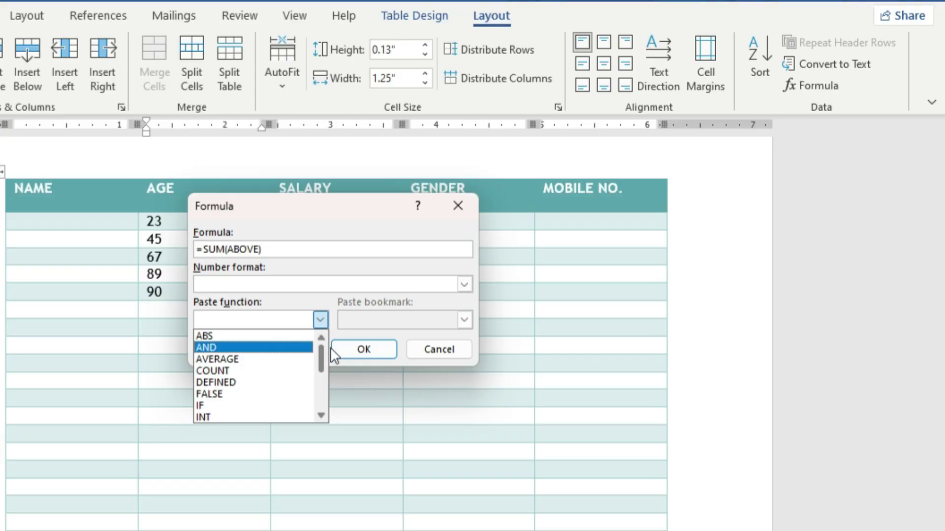
pyautogui.scroll(-1, 330, 353)
pyautogui.moveTo(330, 361)
pyautogui.mouseDown()
pyautogui.moveTo(331, 398)
pyautogui.moveTo(326, 370)
pyautogui.mouseUp()
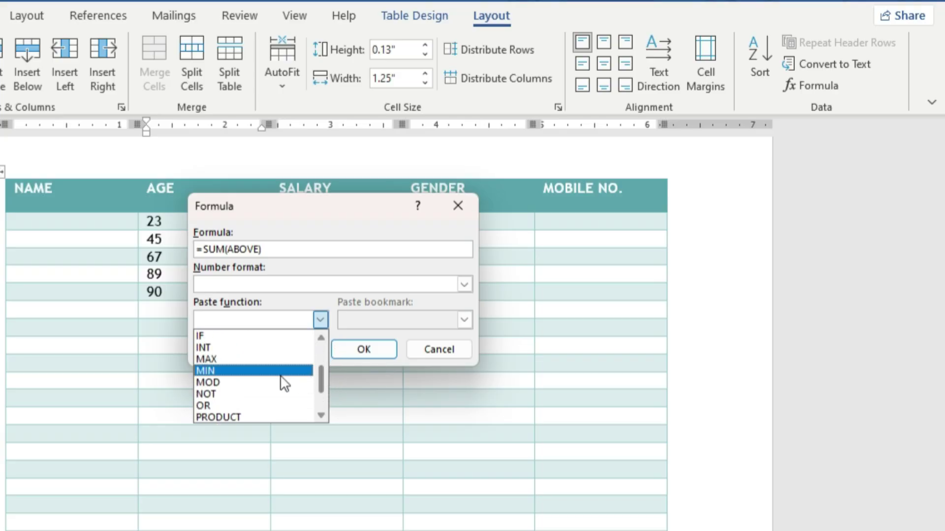
pyautogui.click(249, 361)
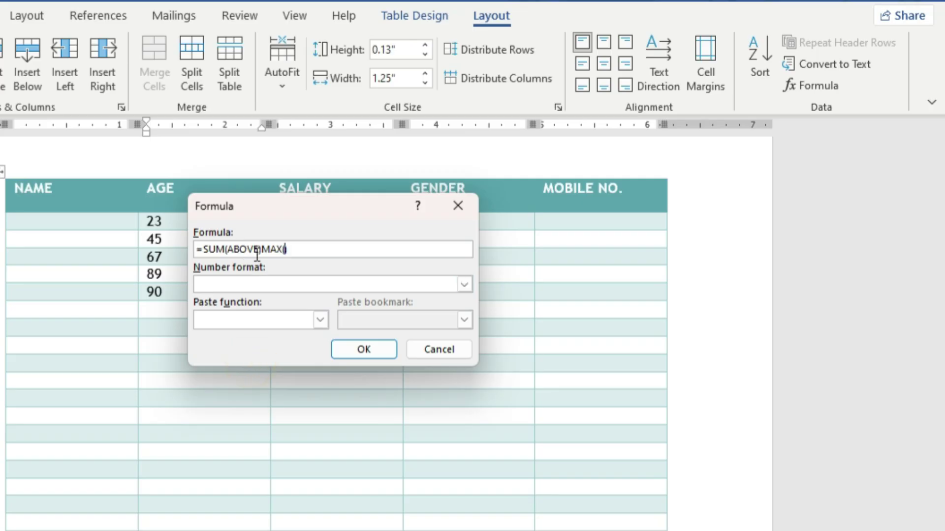
pyautogui.moveTo(265, 251); pyautogui.dragTo(195, 251)
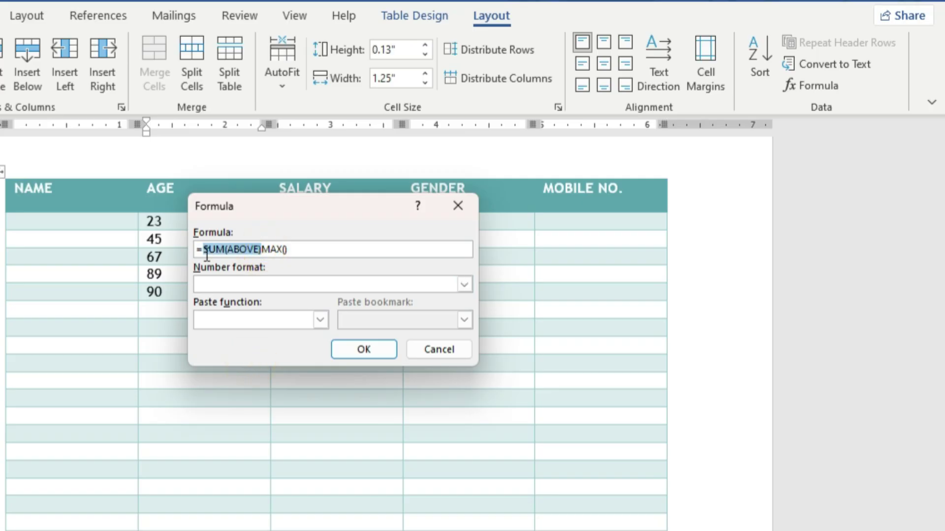
pyautogui.press('BackSpace')
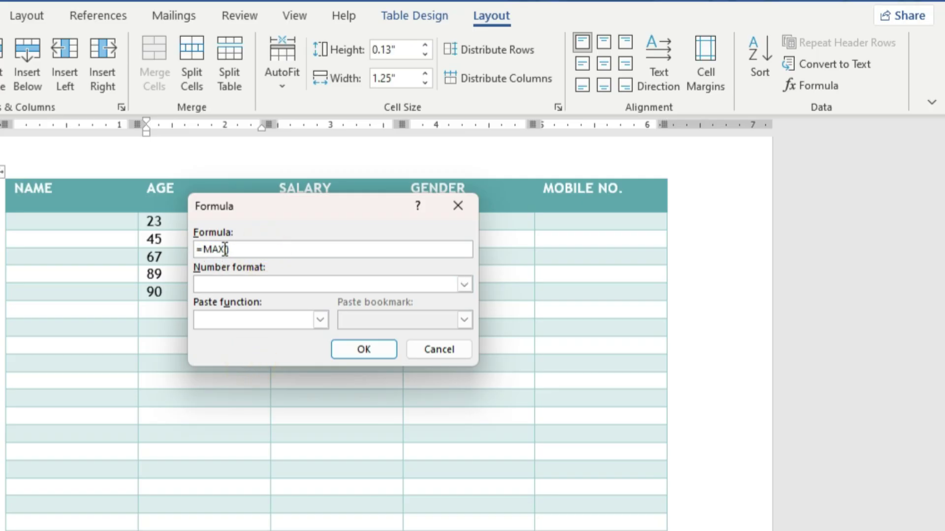
pyautogui.click(227, 249)
pyautogui.write('ABOVE')
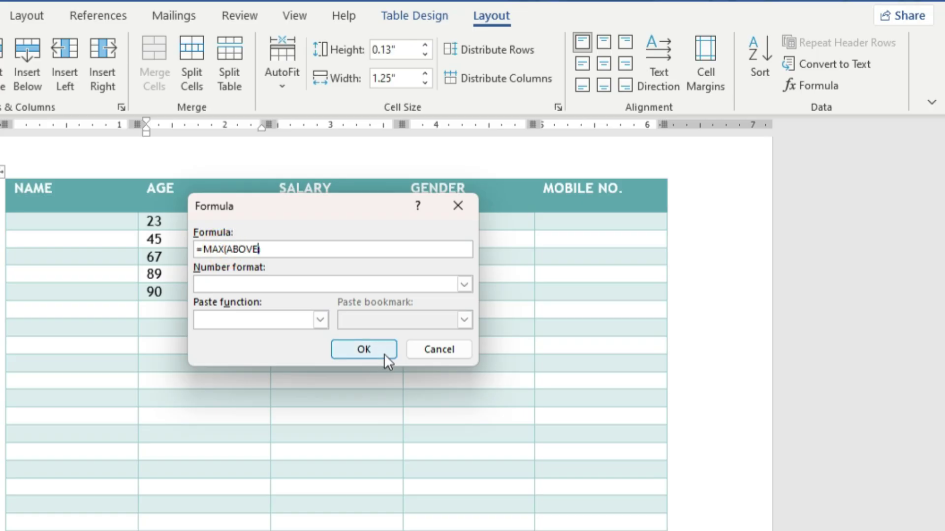
pyautogui.click(382, 350)
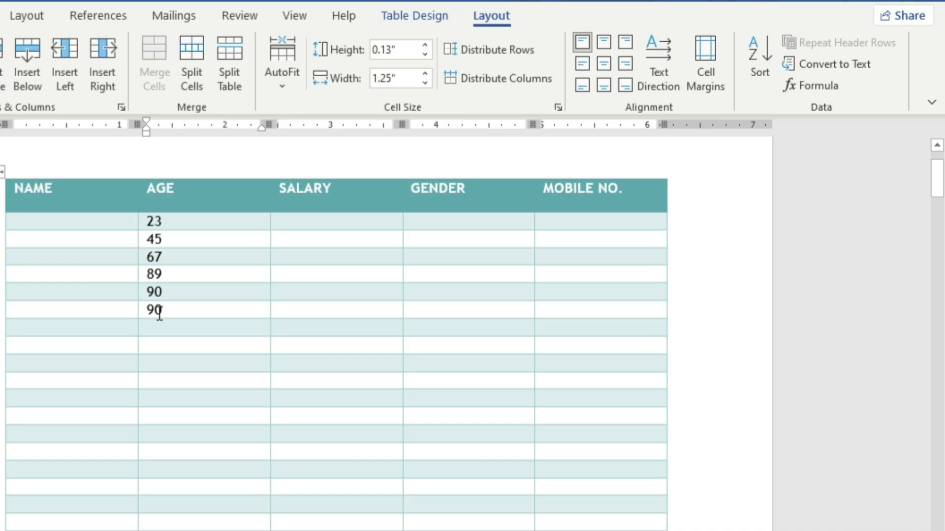
# - Delete the employee table and insert the Calendar 2 May quick table
pyautogui.hotkey('ctrl', 'a')
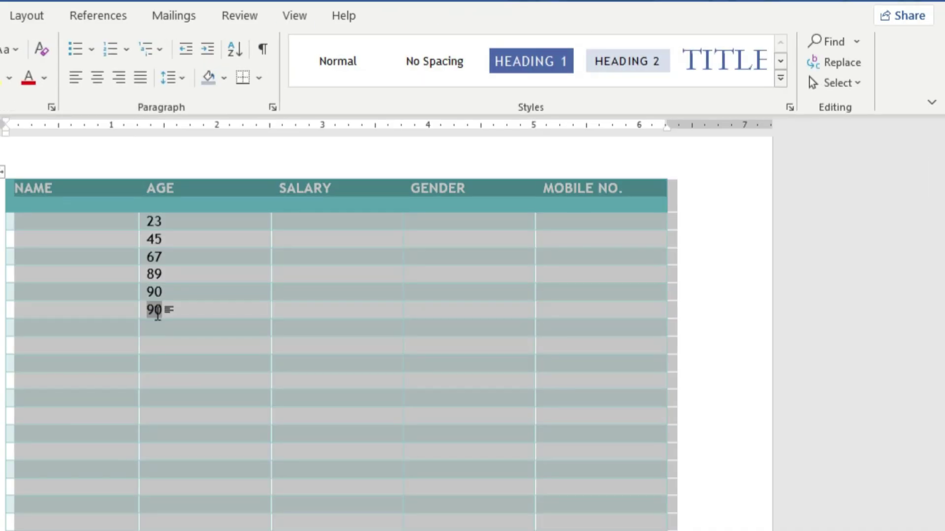
pyautogui.press('Delete')
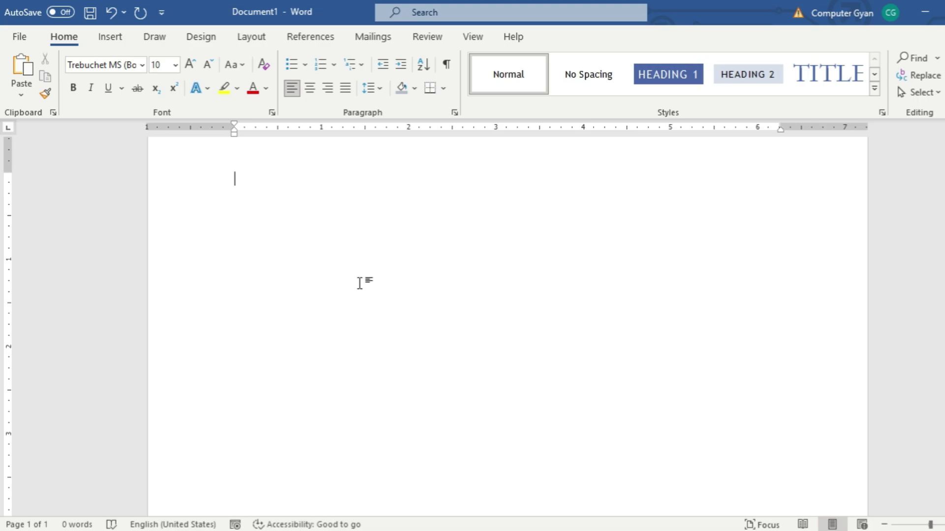
pyautogui.click(114, 30)
pyautogui.click(119, 88)
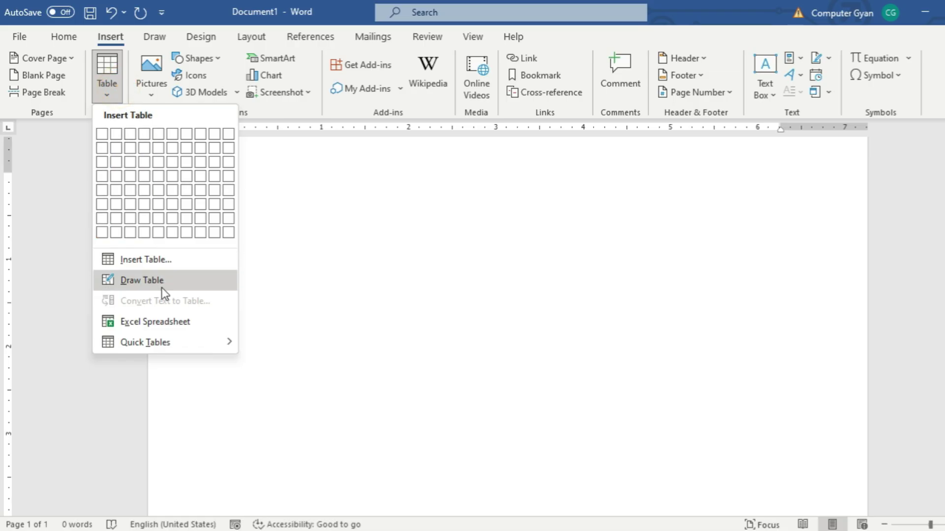
pyautogui.moveTo(180, 337)
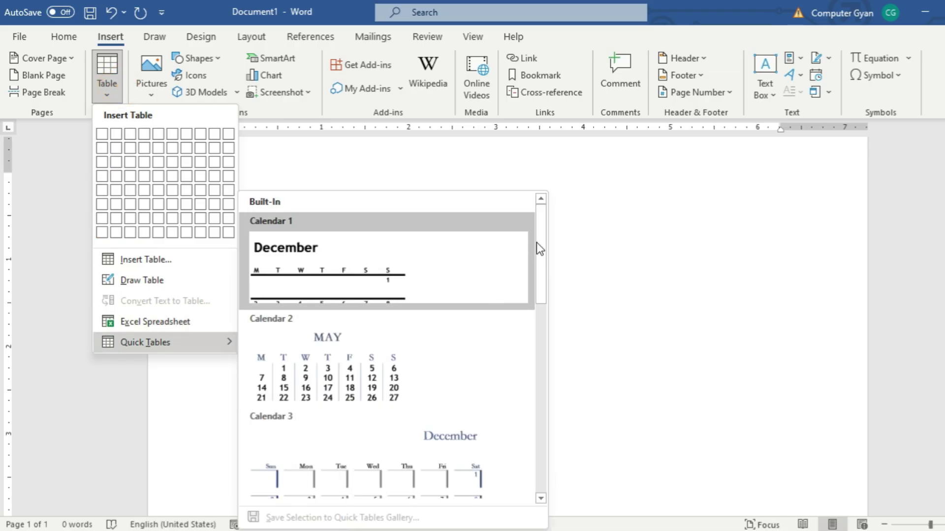
pyautogui.moveTo(536, 243); pyautogui.dragTo(527, 274)
pyautogui.click(369, 275)
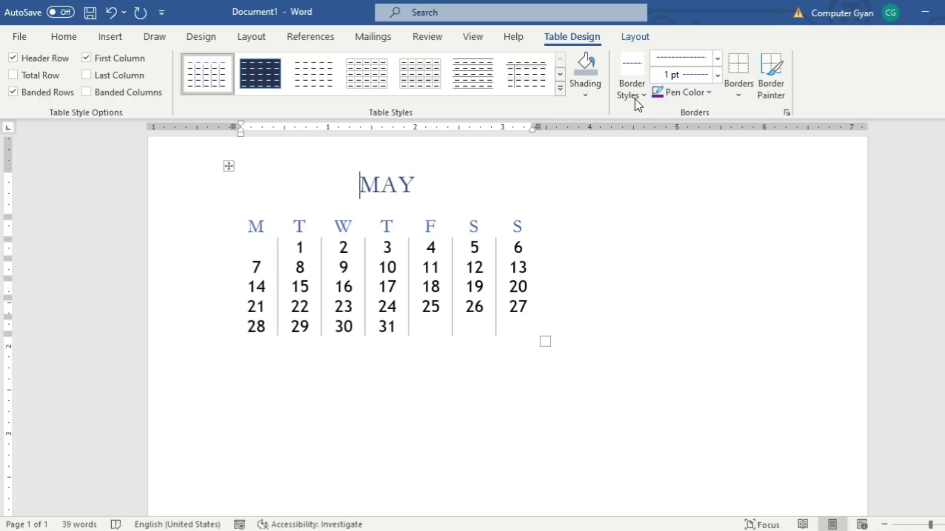
# - Apply a teal grid table style to the calendar and enlarge it
pyautogui.click(563, 91)
pyautogui.click(481, 404)
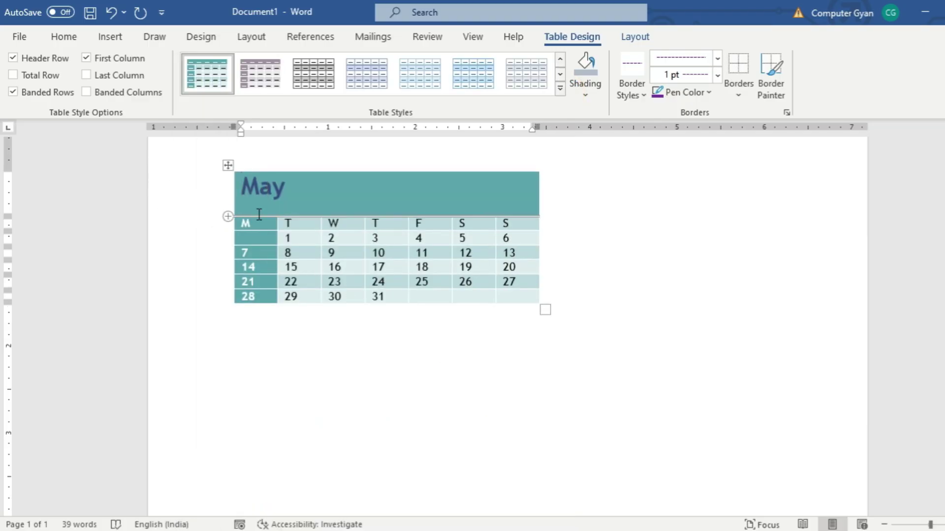
pyautogui.moveTo(545, 313); pyautogui.dragTo(552, 380)
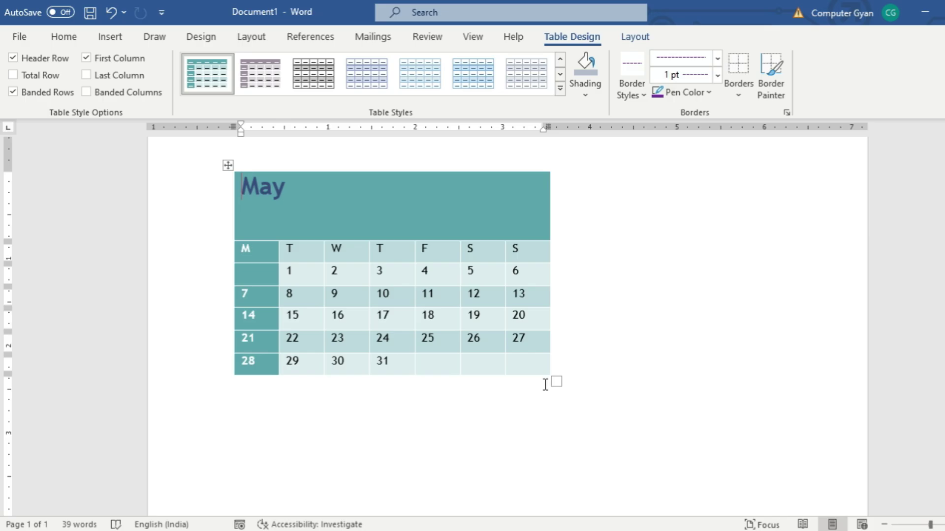